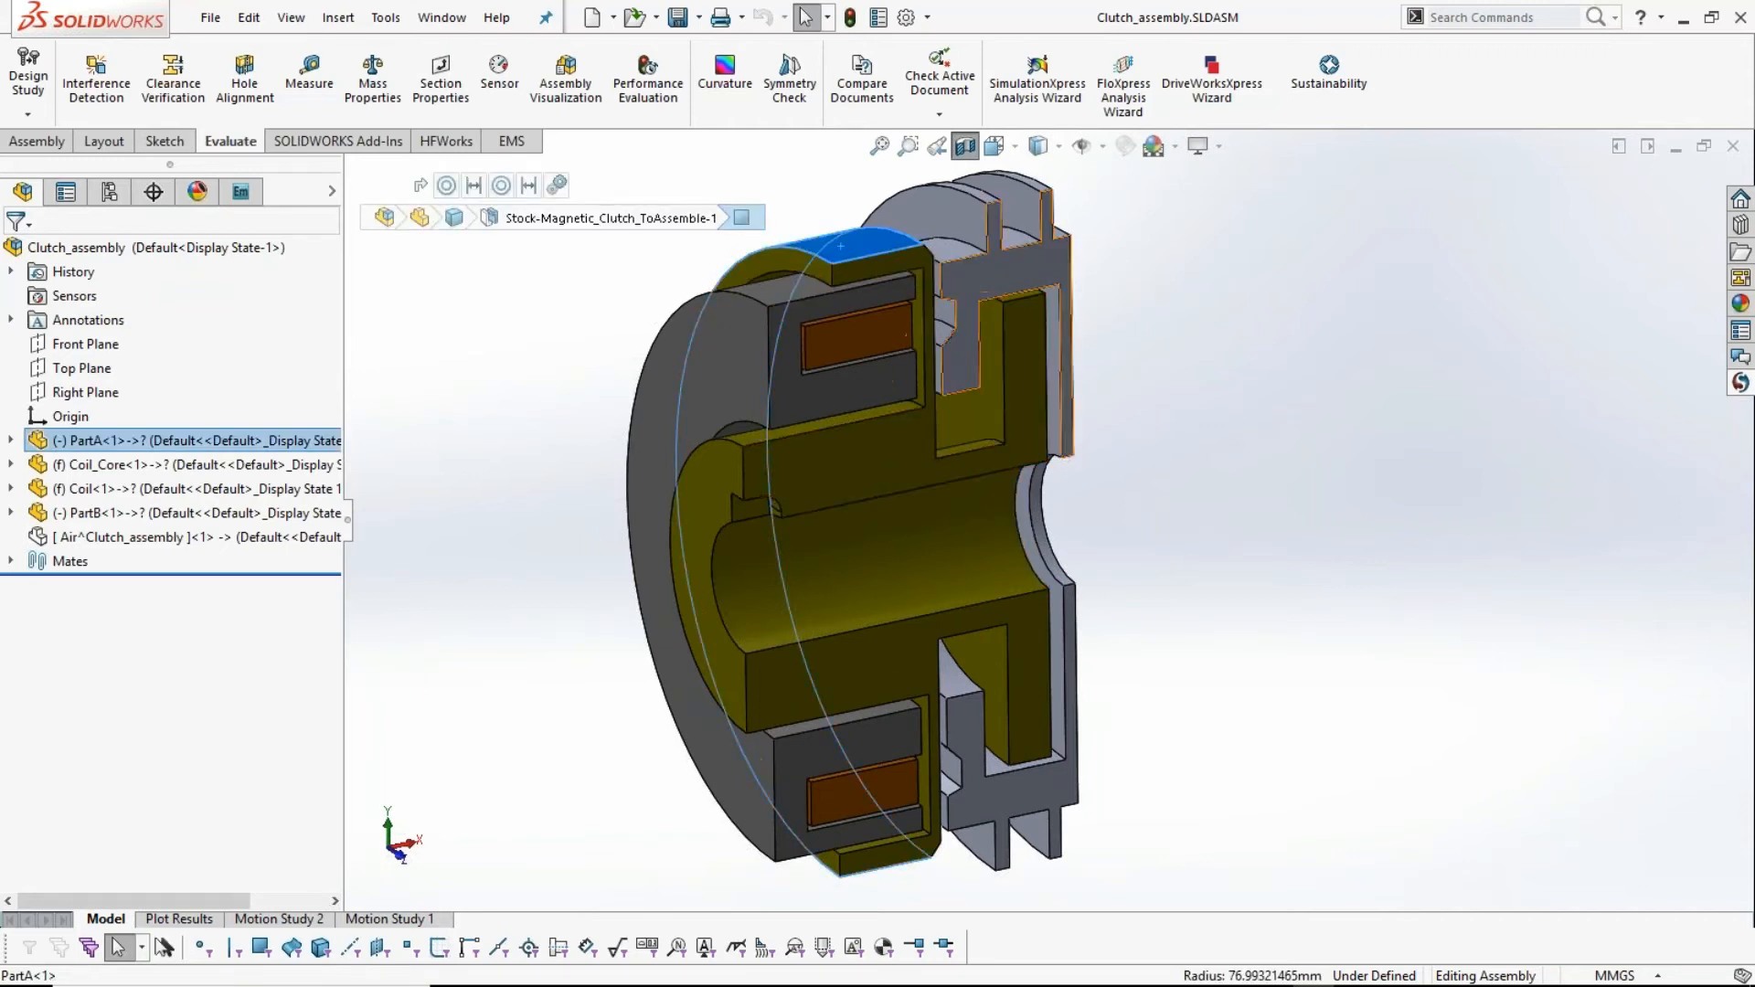
- Examine the sectioned clutch's PartA, PartB, coil and coil core from several angles
click(965, 218)
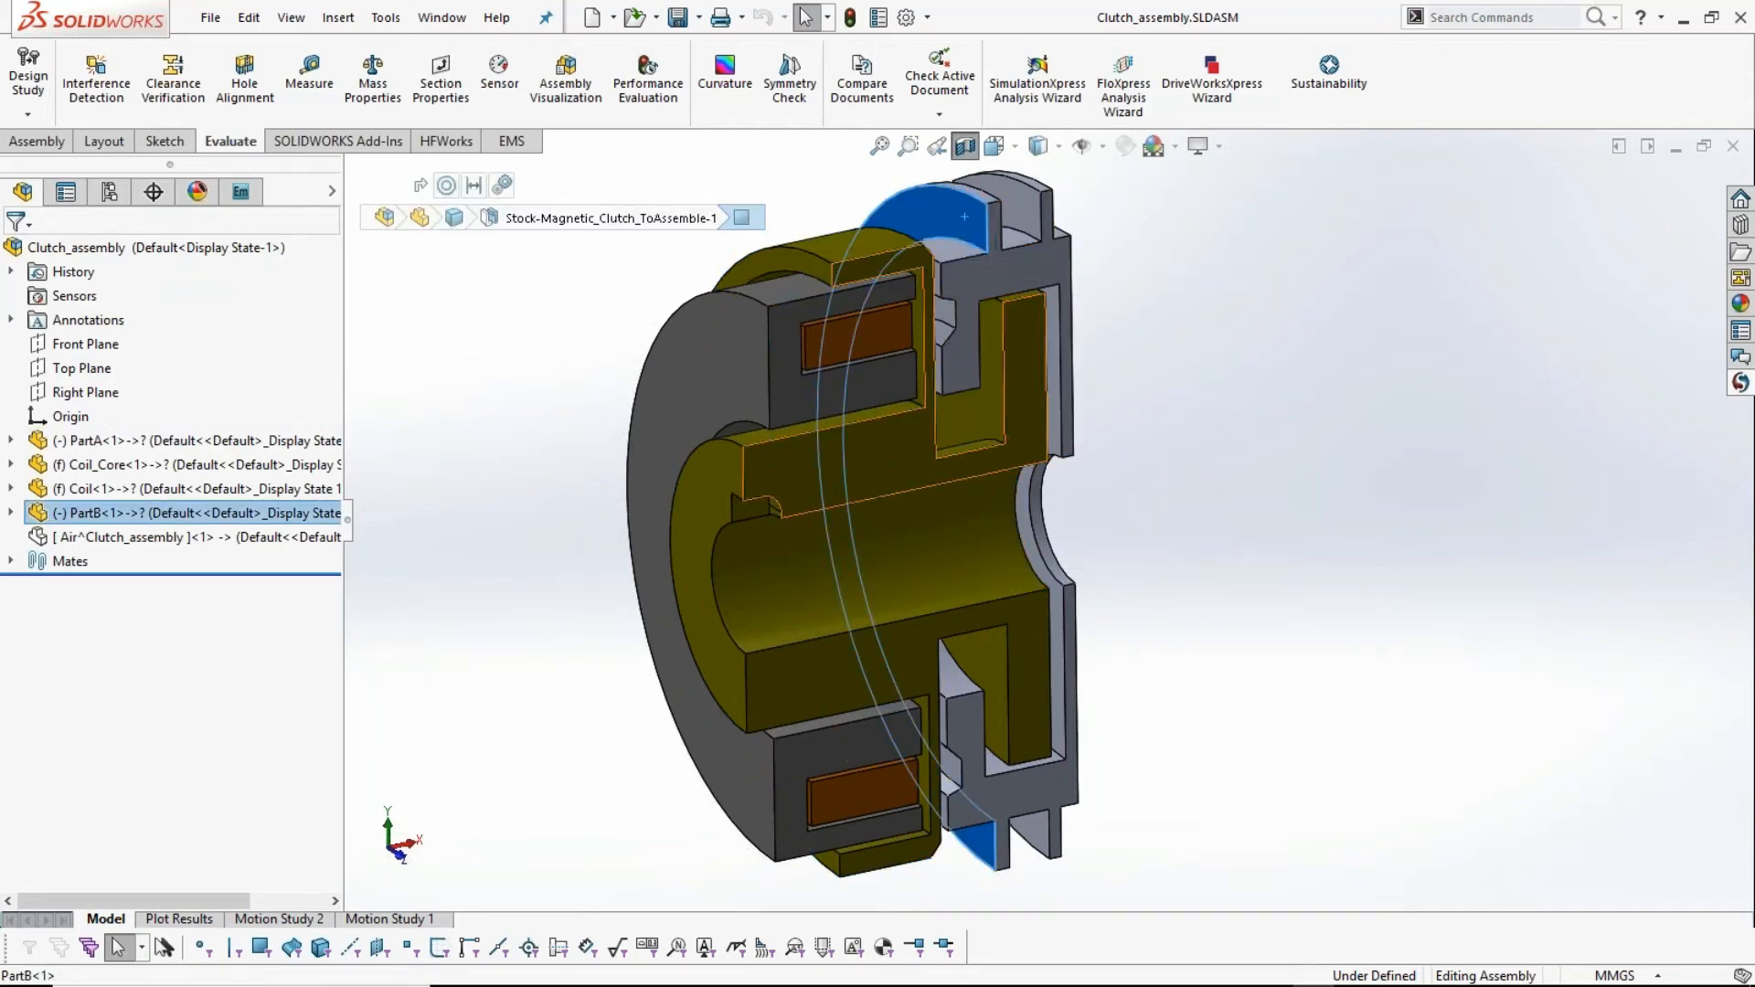
click(892, 338)
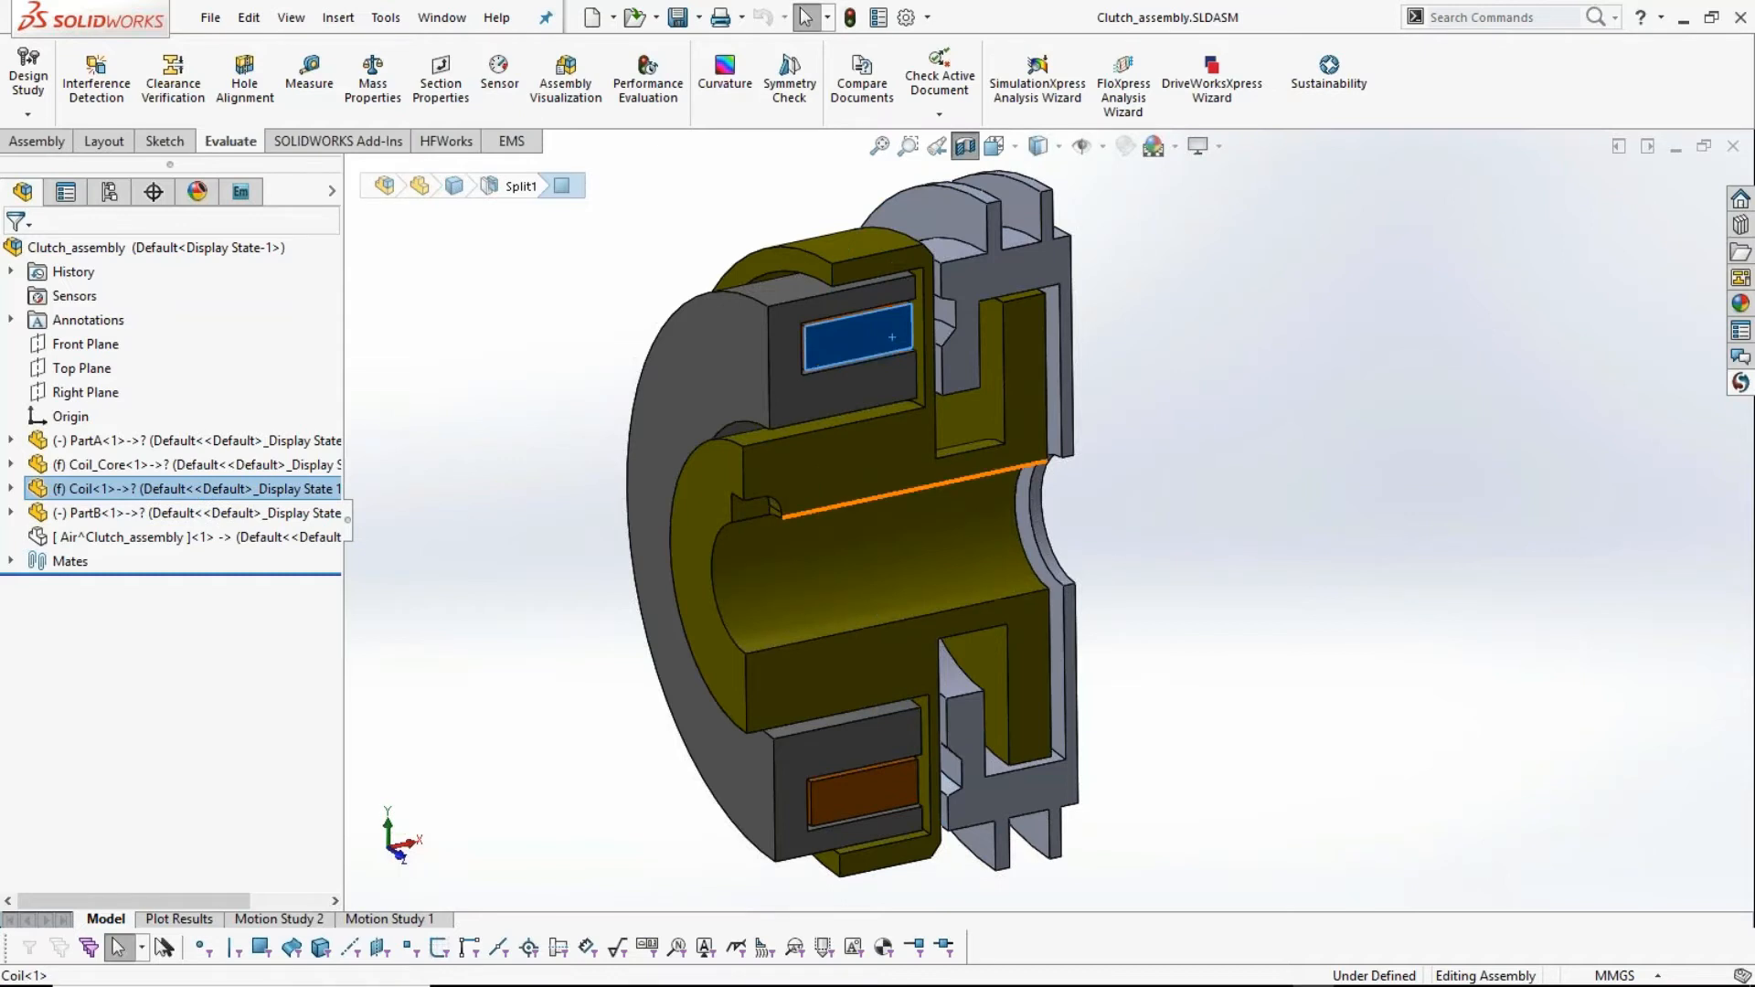
click(729, 335)
click(1116, 491)
middle_drag(1116, 491, 1148, 491)
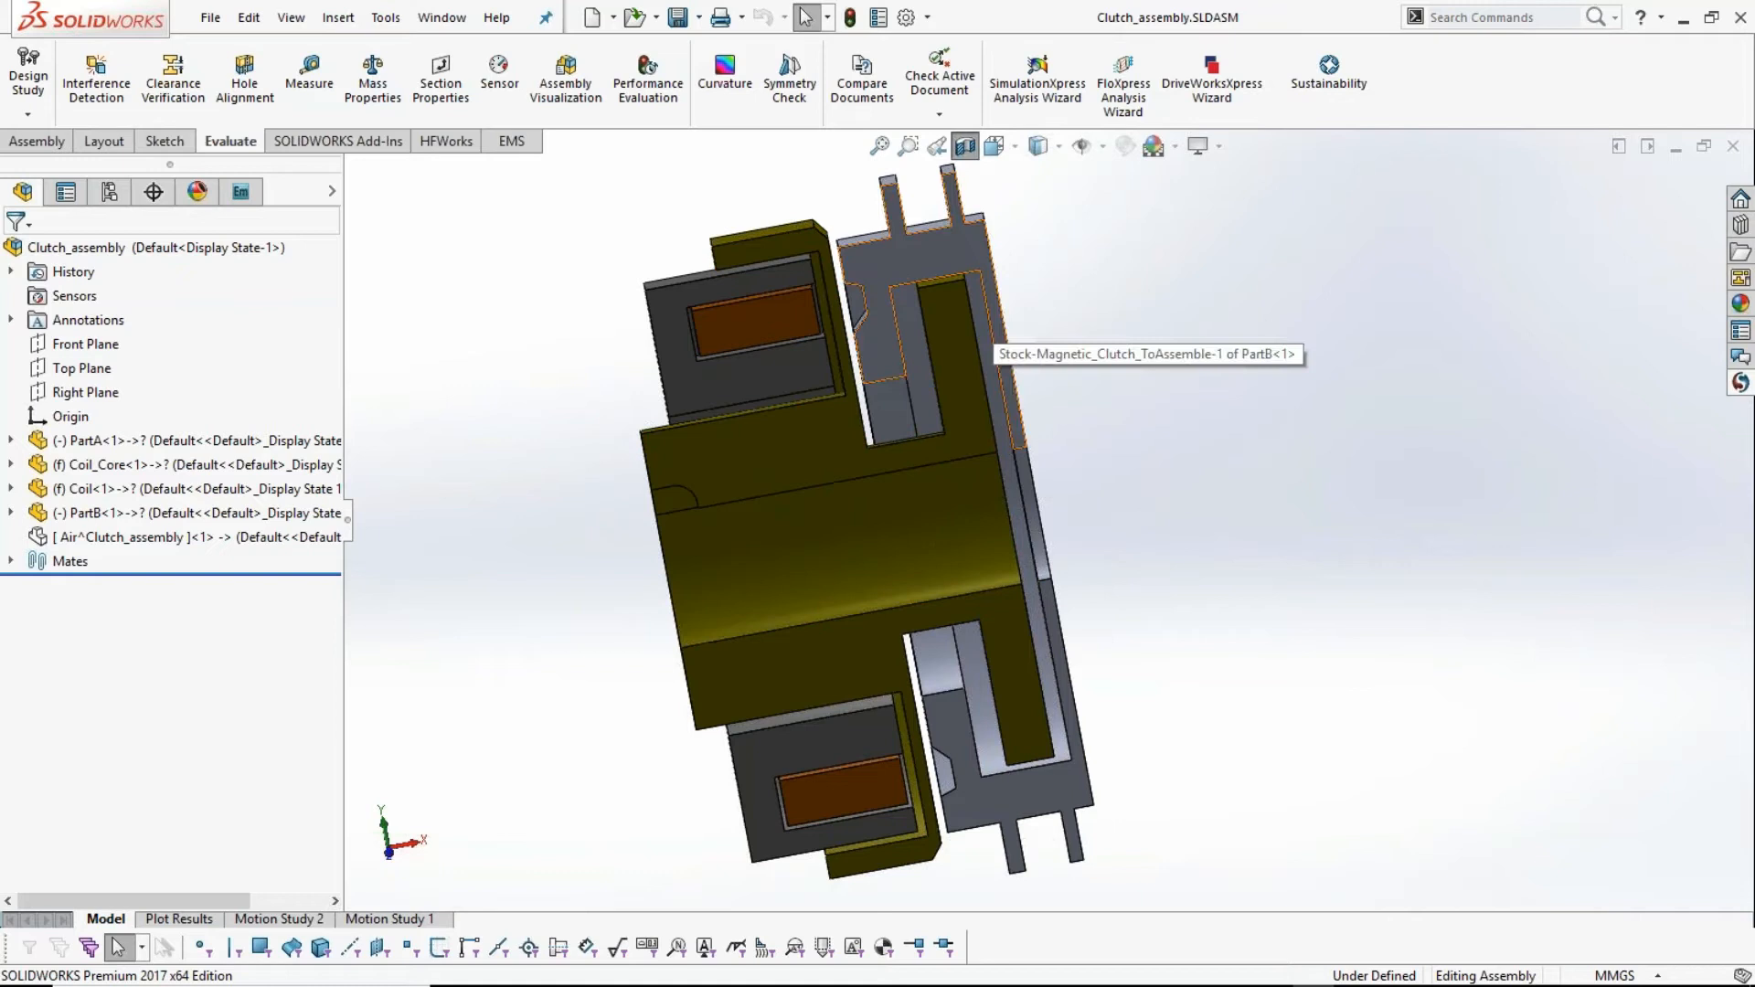
middle_drag(1124, 428, 1161, 459)
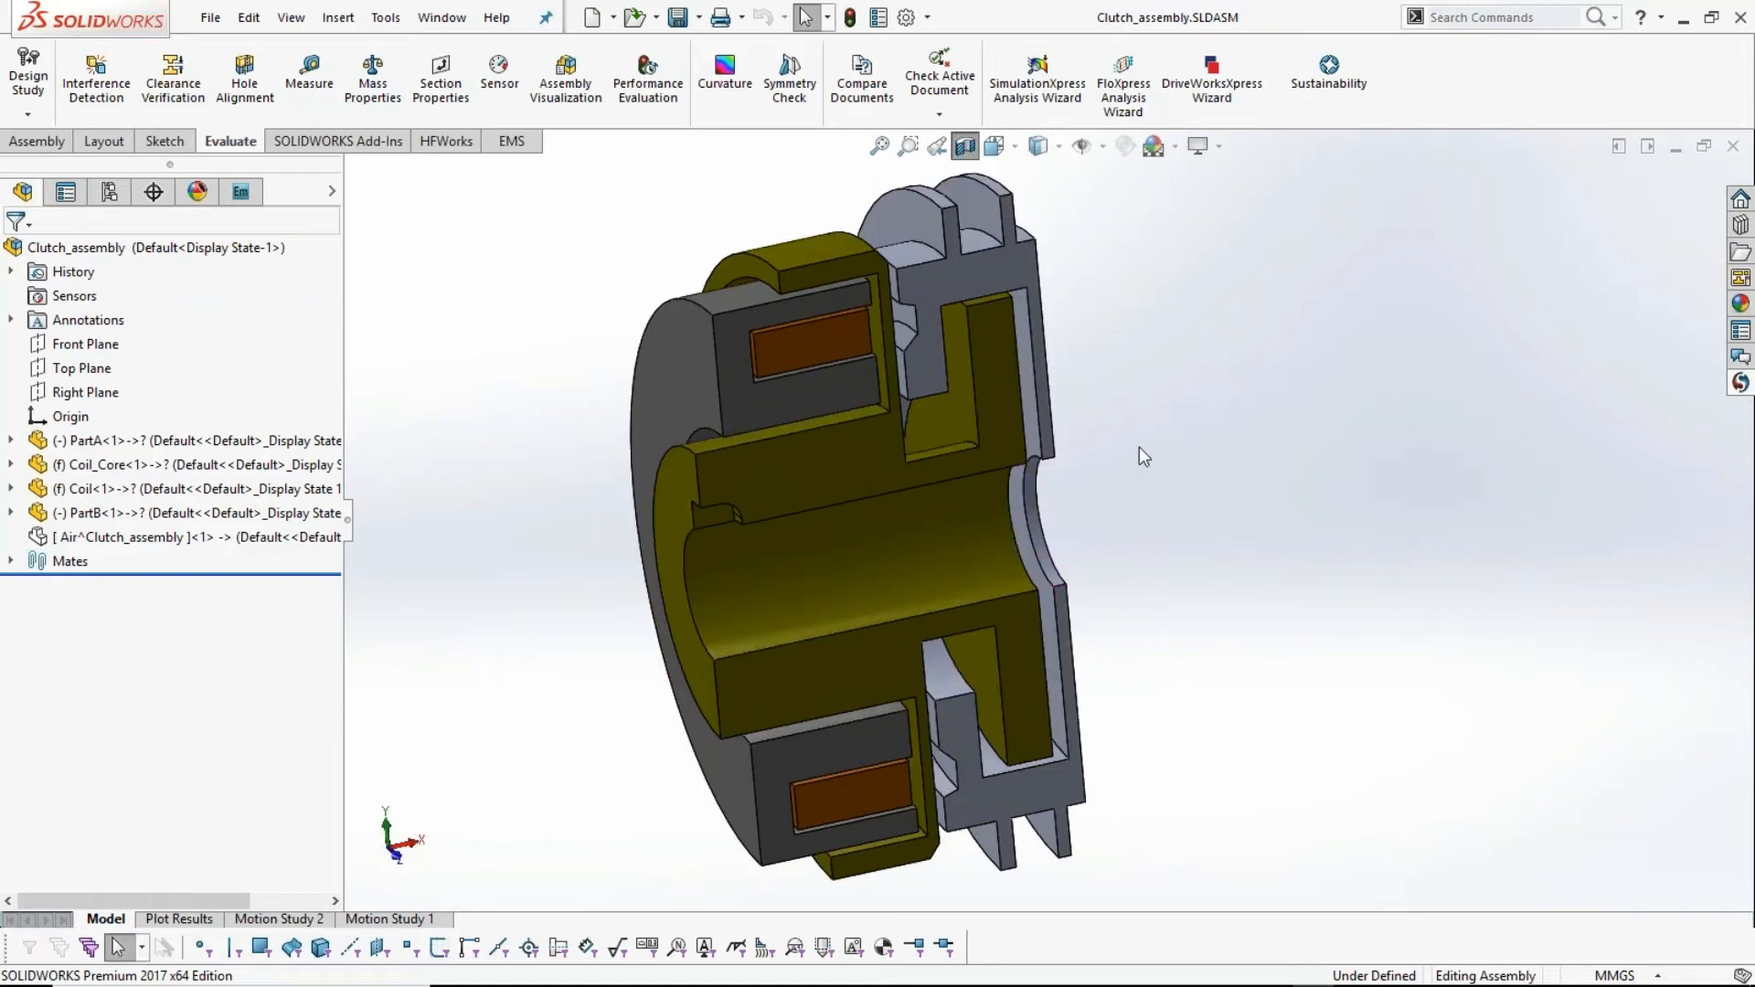
mouse_move(557, 564)
middle_down()
mouse_move(533, 540)
mouse_move(550, 547)
middle_up()
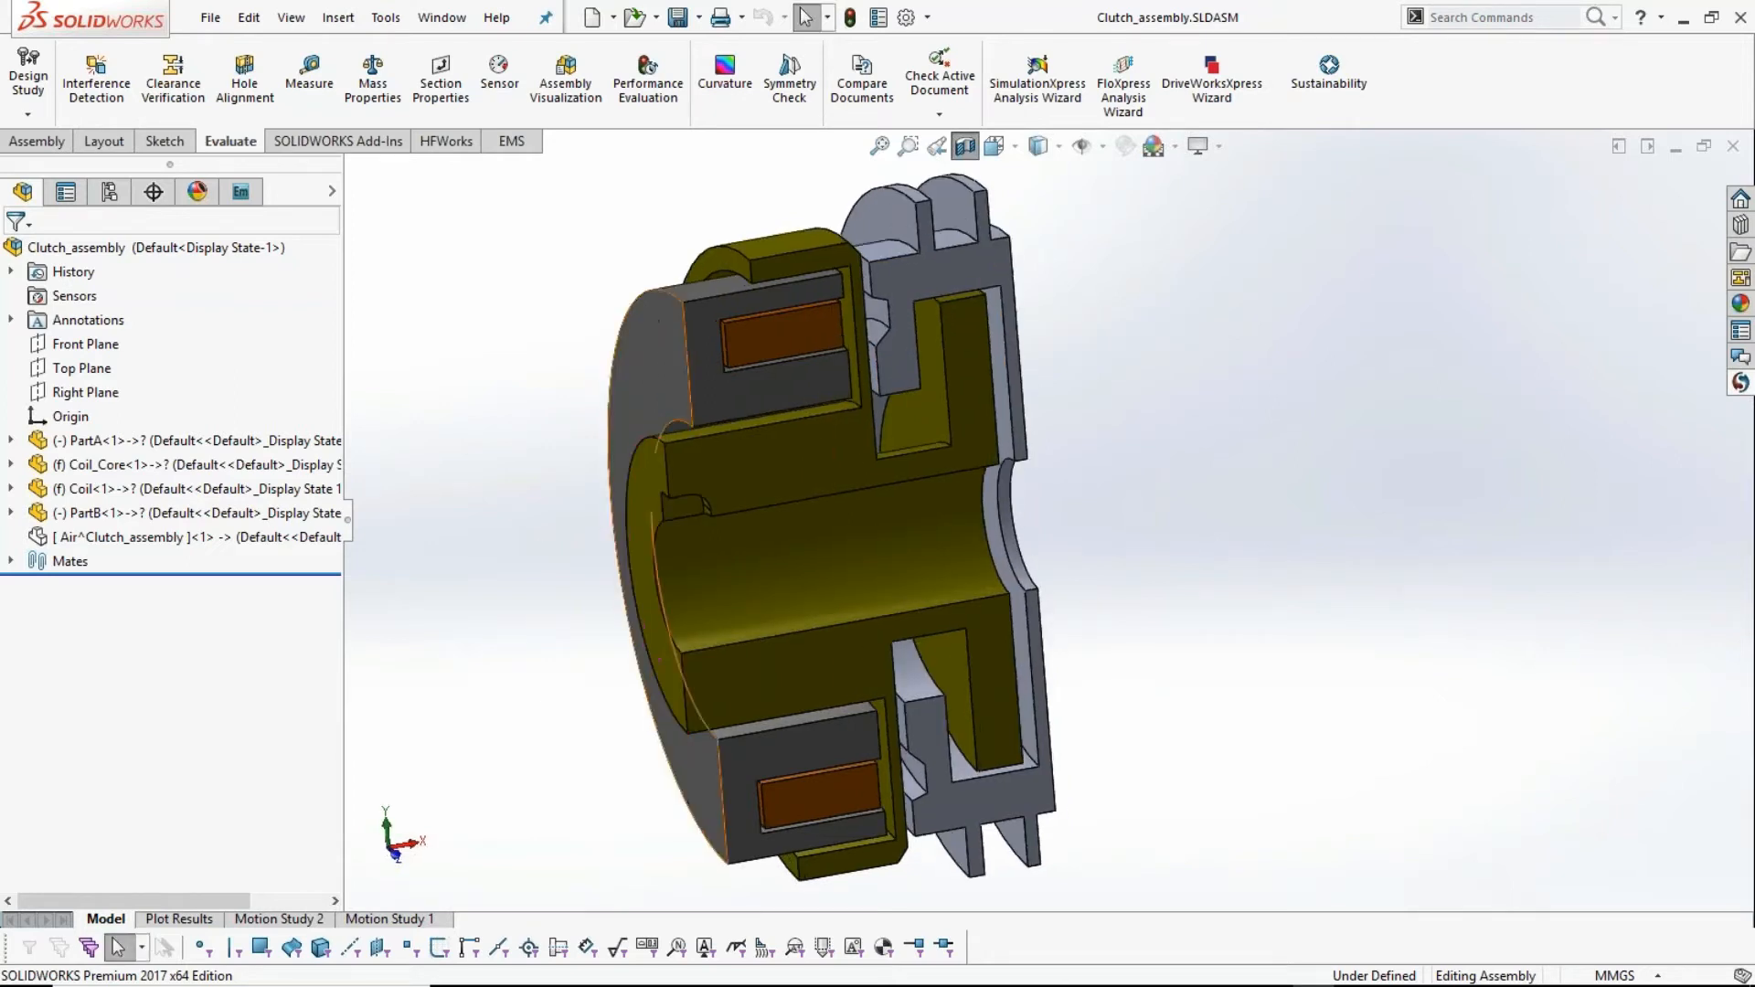
- Turn off the section view and fit the complete clutch assembly in the view
click(965, 145)
key(f)
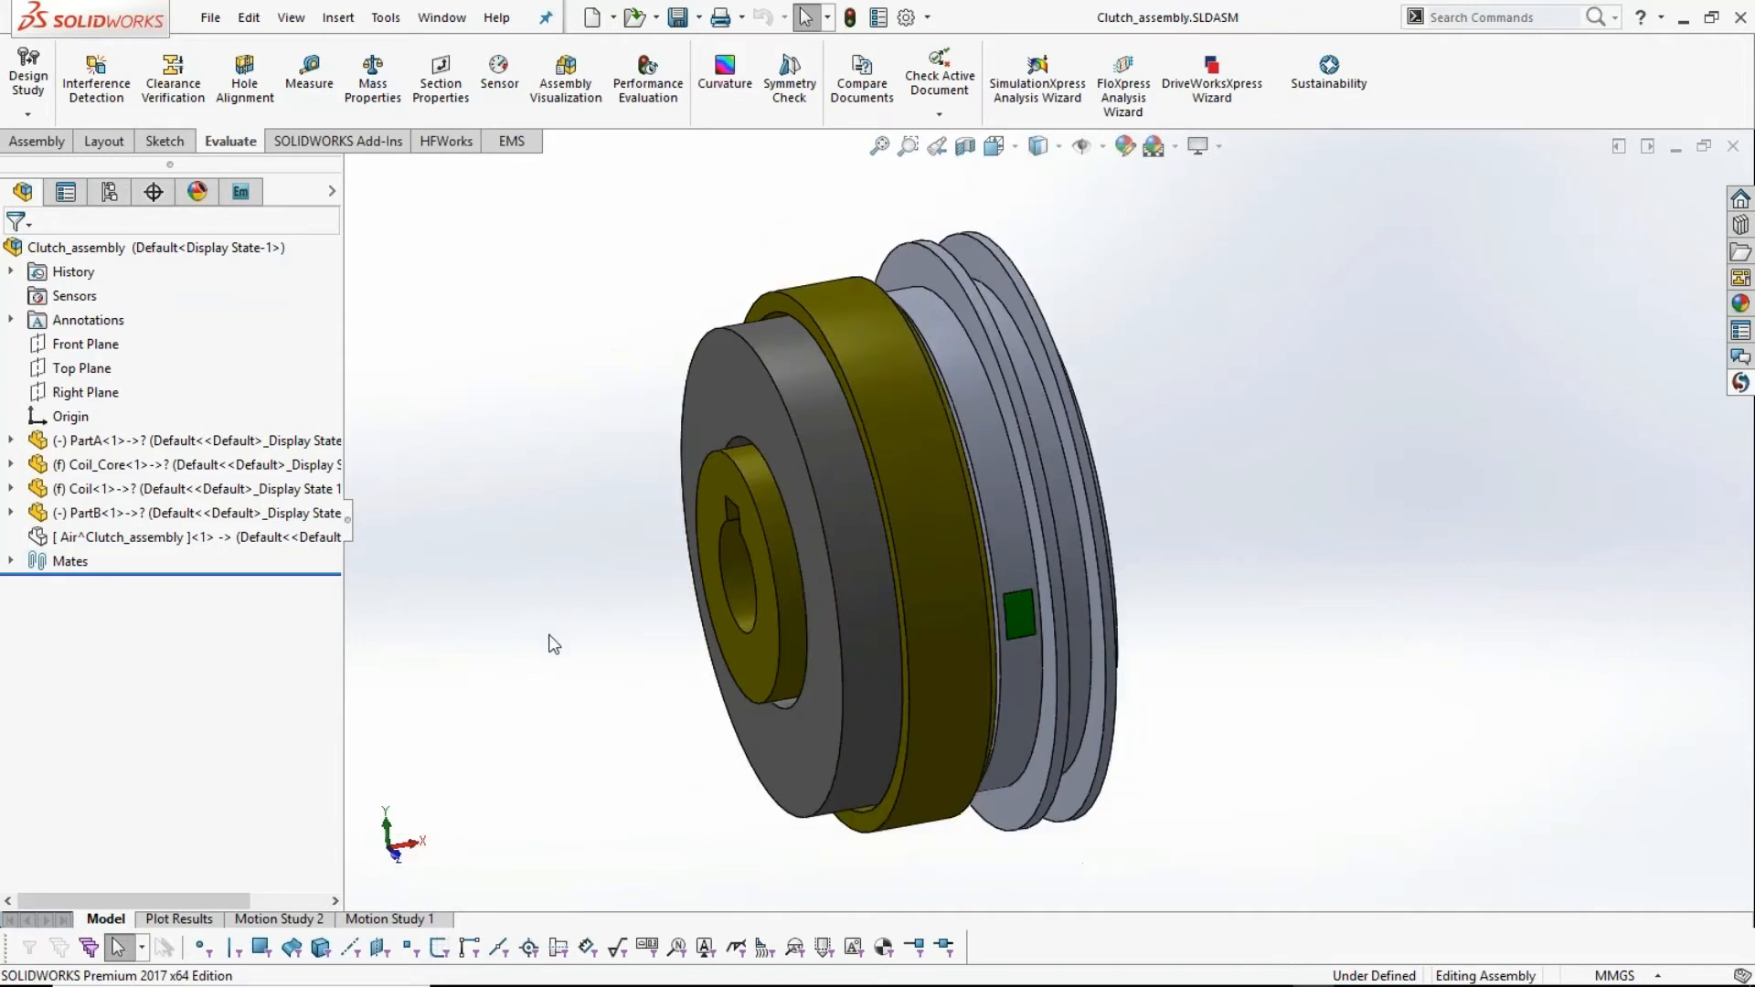
middle_drag(1146, 651, 1164, 635)
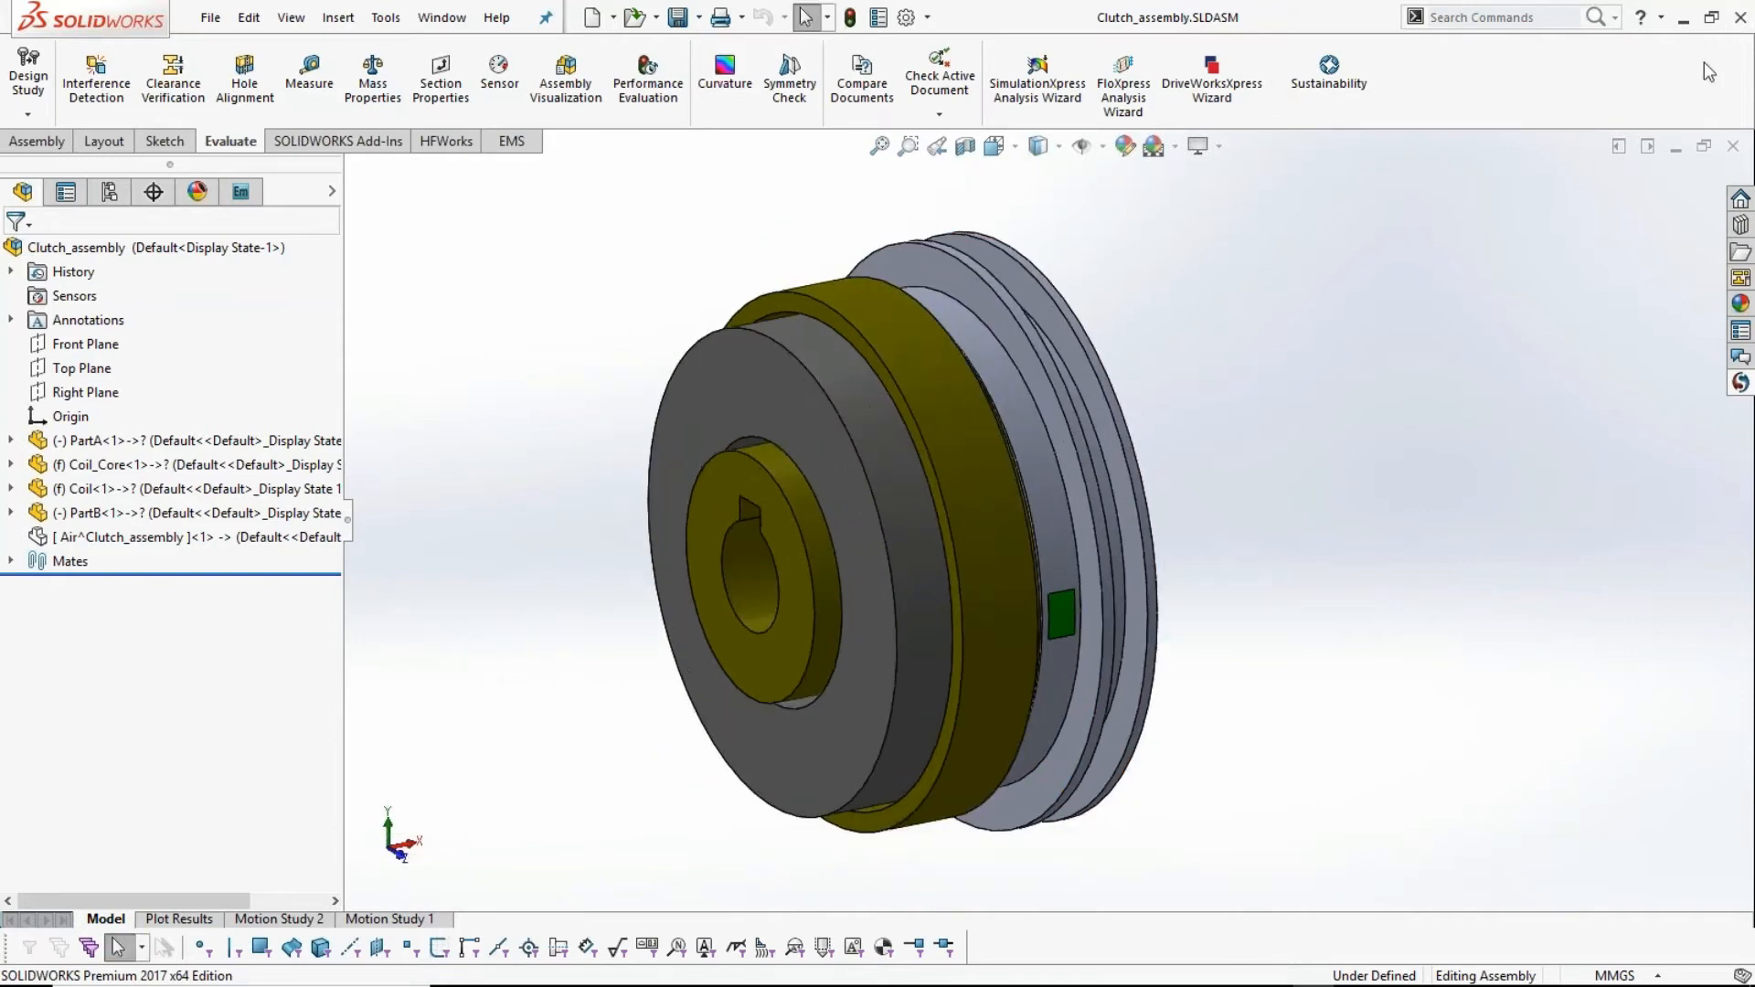
- Show the EMS study tree with Study 1 and Study 2 collapsed
click(256, 196)
click(32, 280)
click(32, 302)
click(23, 192)
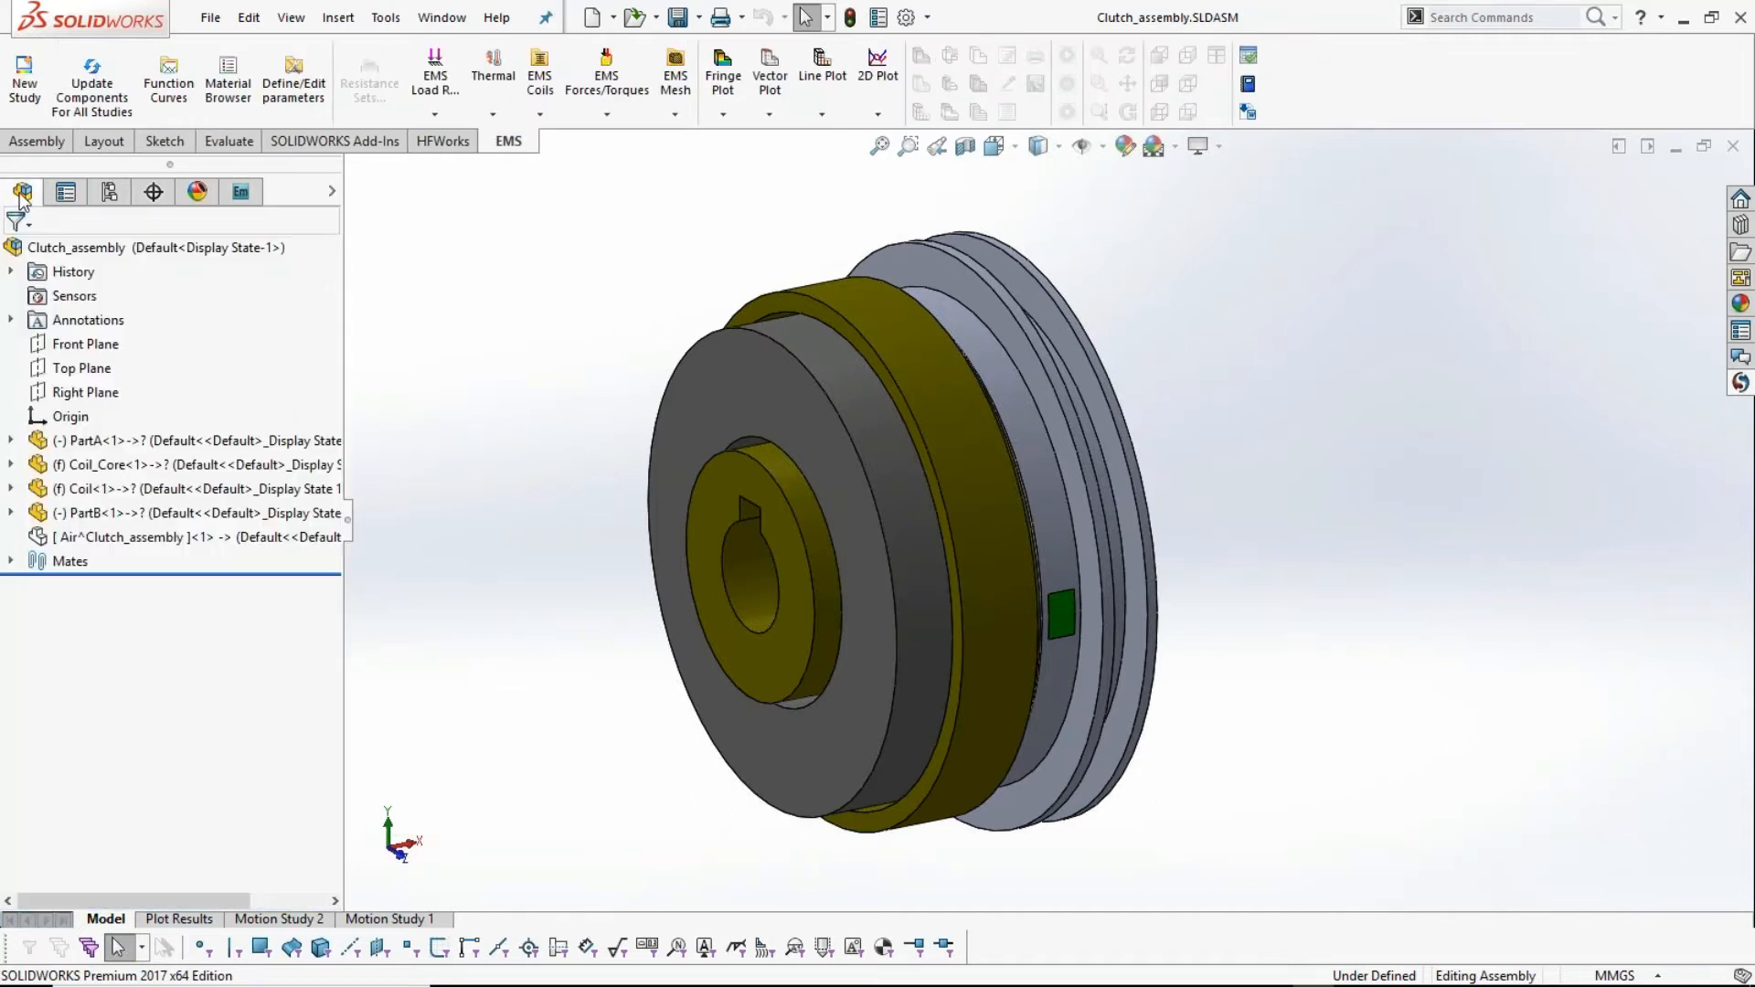
click(241, 194)
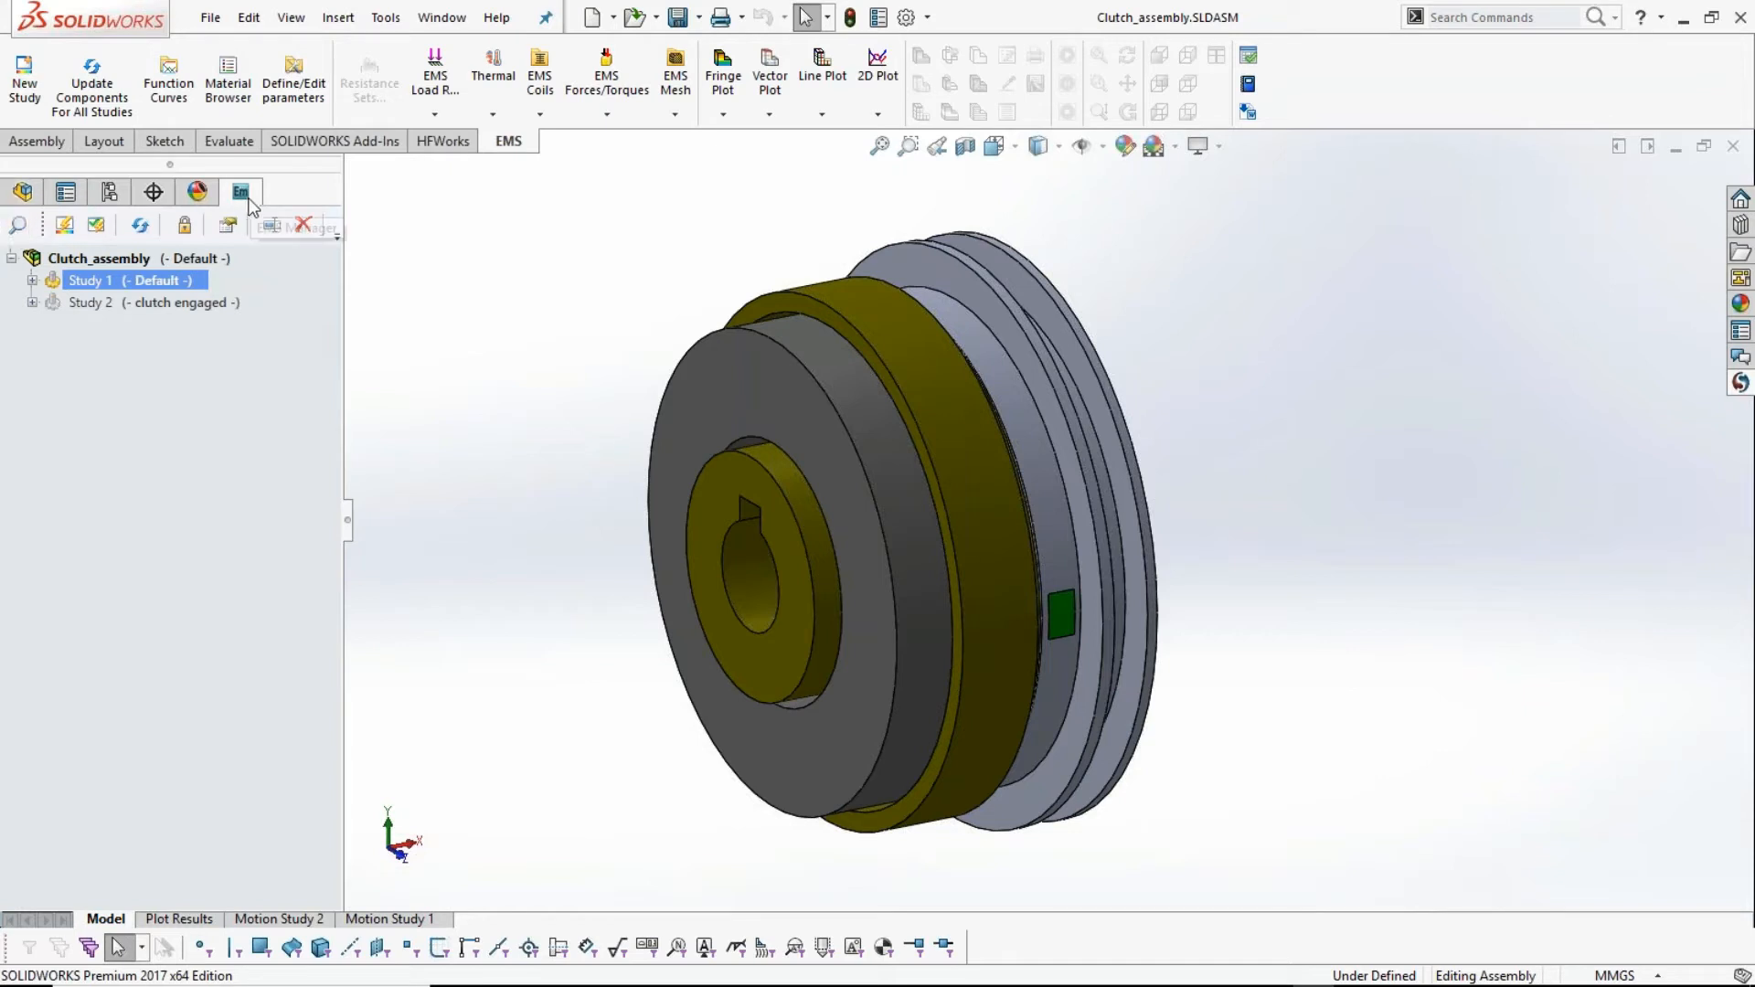
click(22, 191)
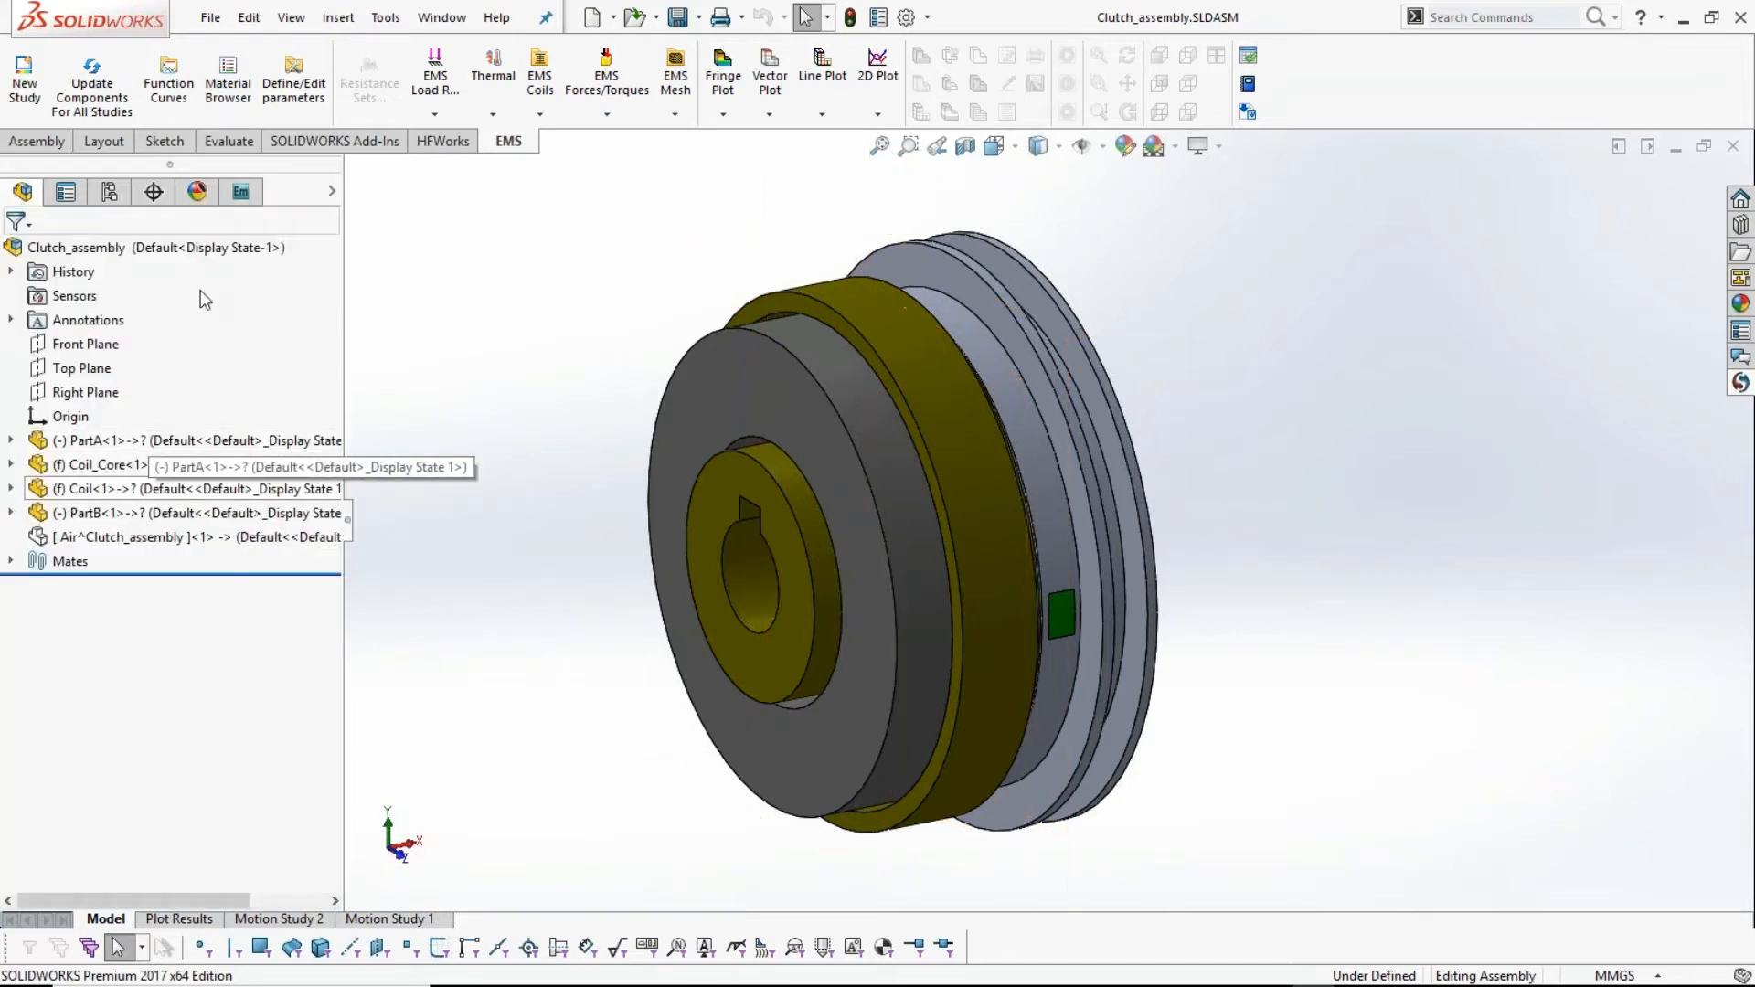
click(238, 194)
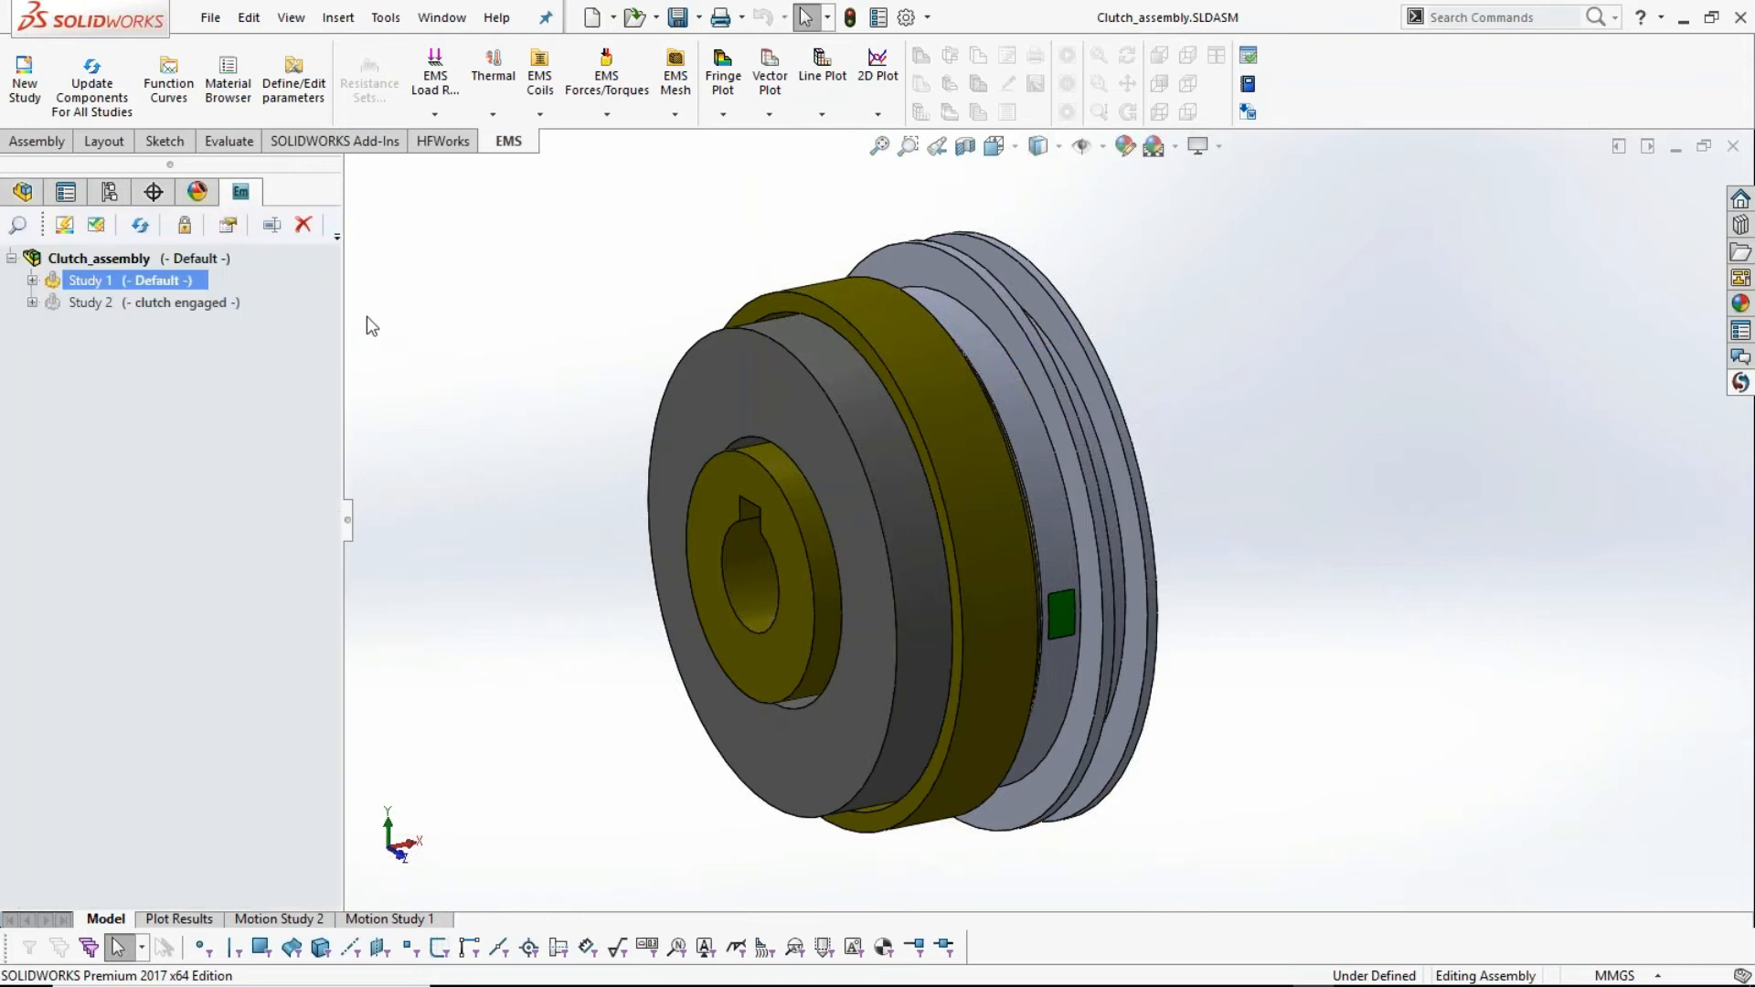
- Create a new Magnetostatic study for Clutch_assembly with default solution parameters and no thermal, structural or motion coupling
click(122, 262)
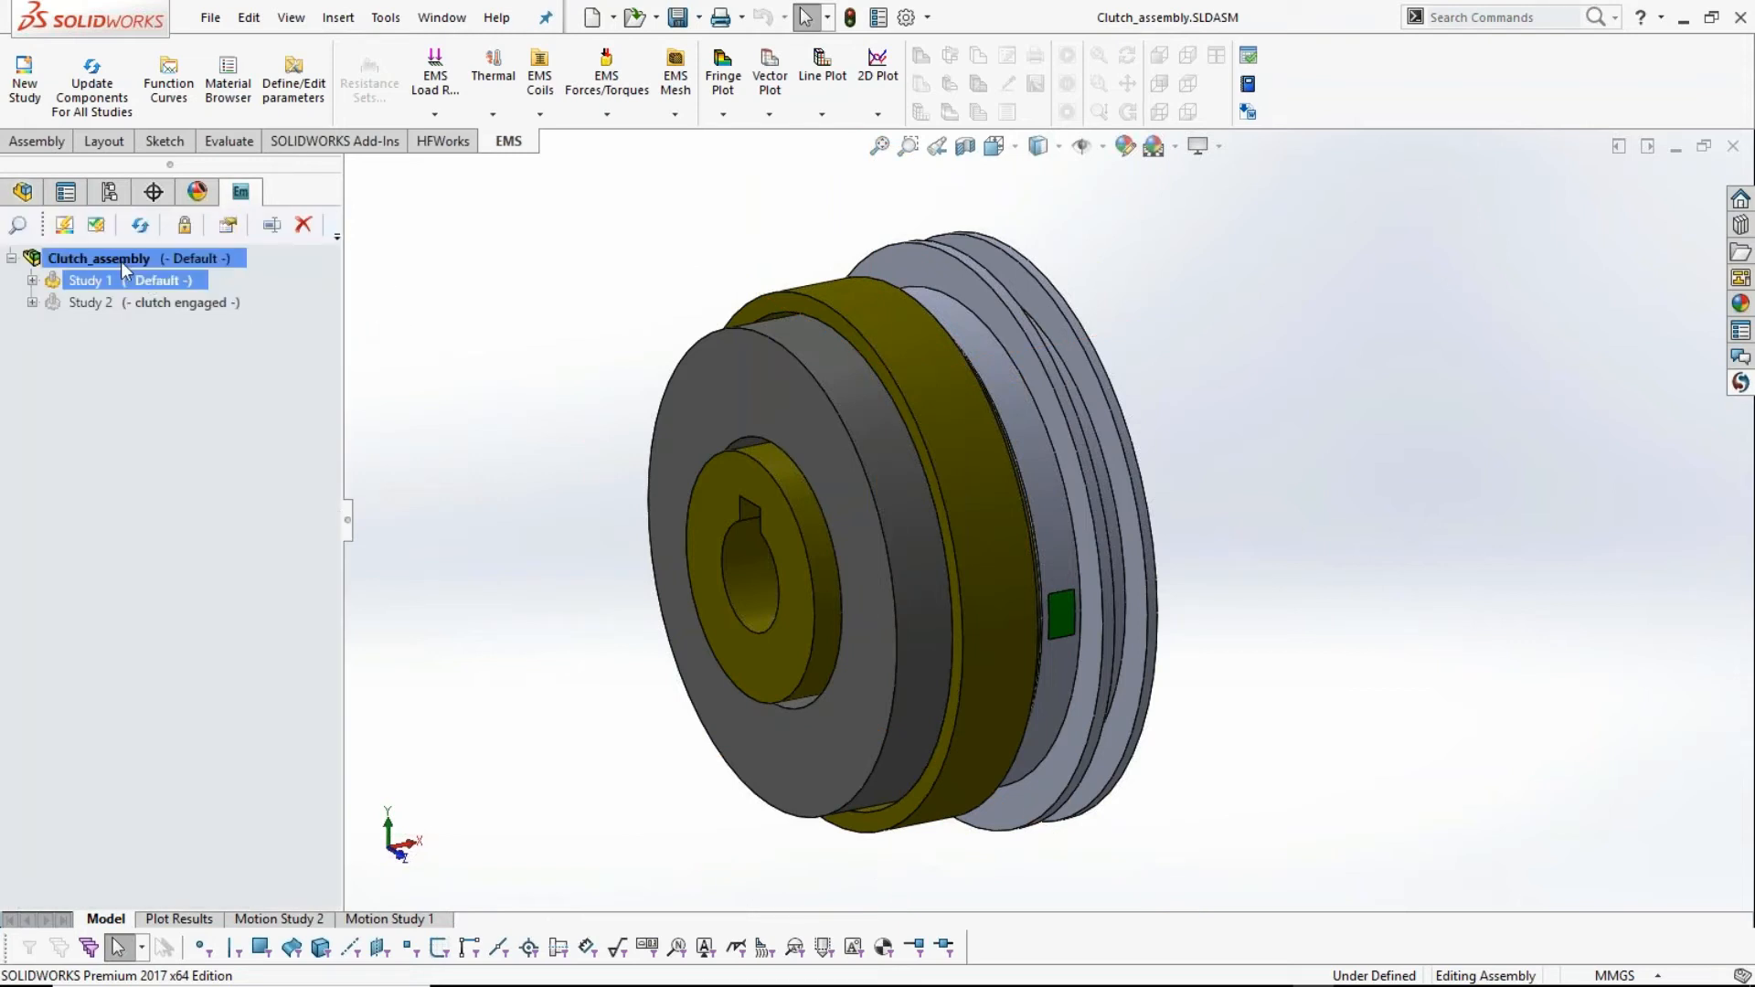
right_click(122, 262)
click(173, 272)
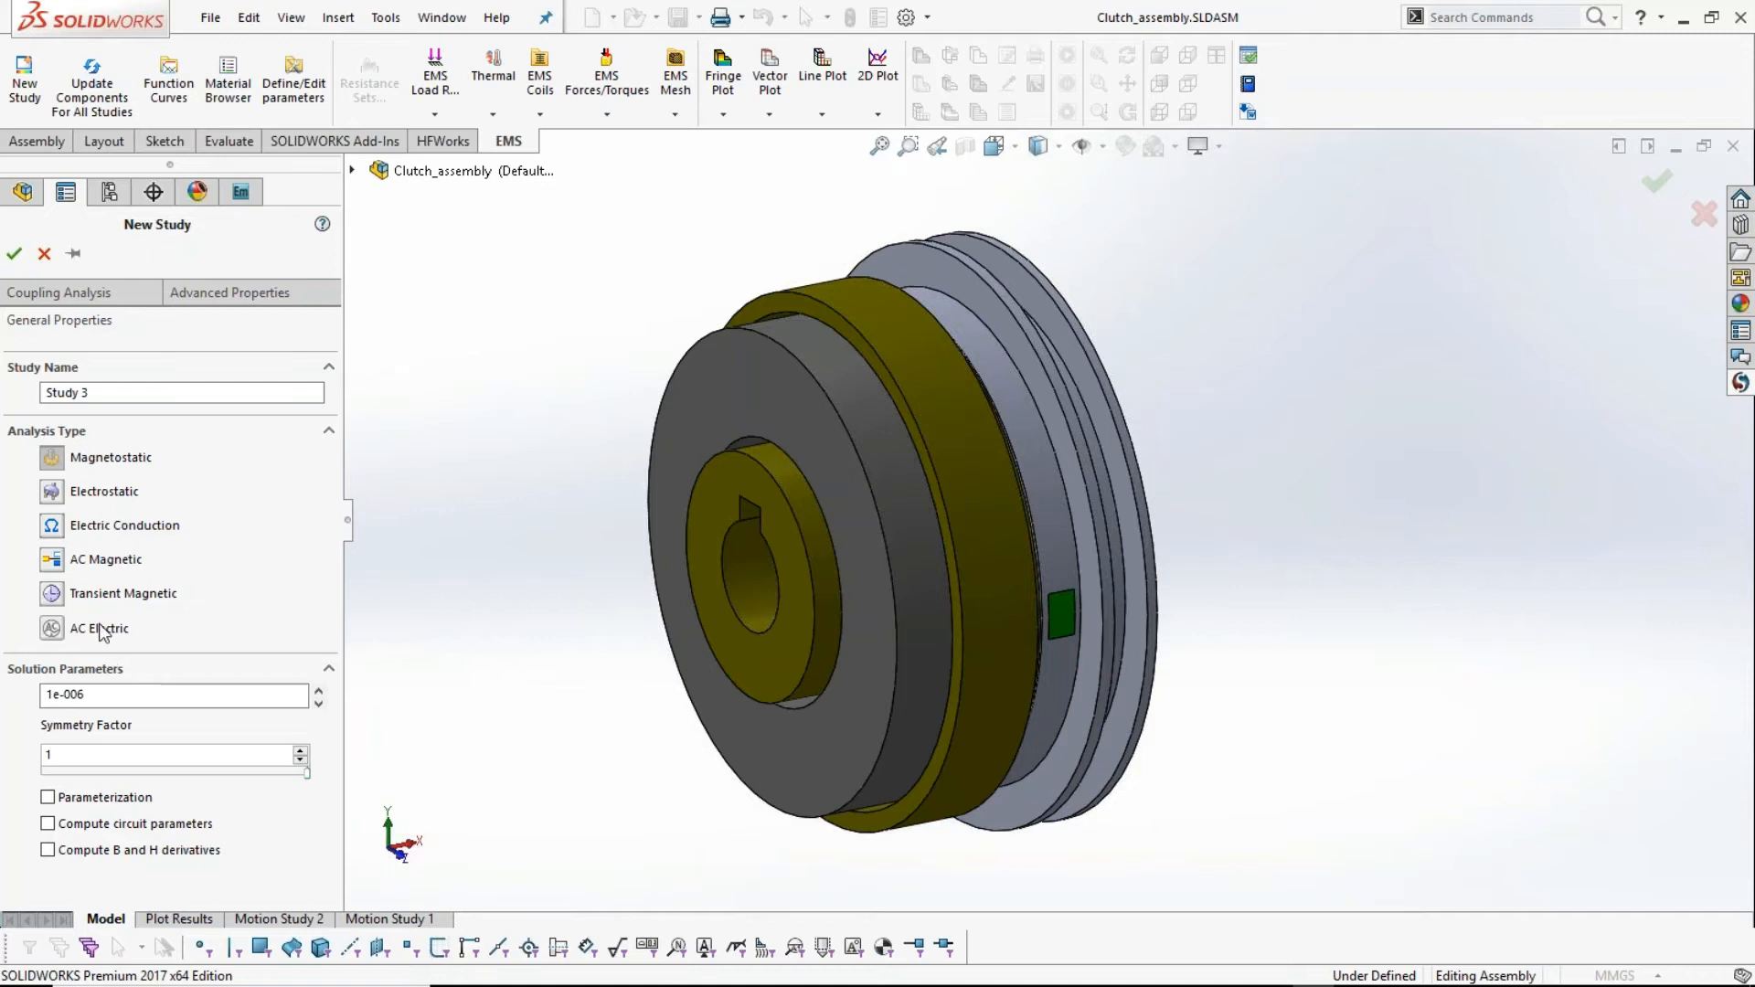
click(95, 296)
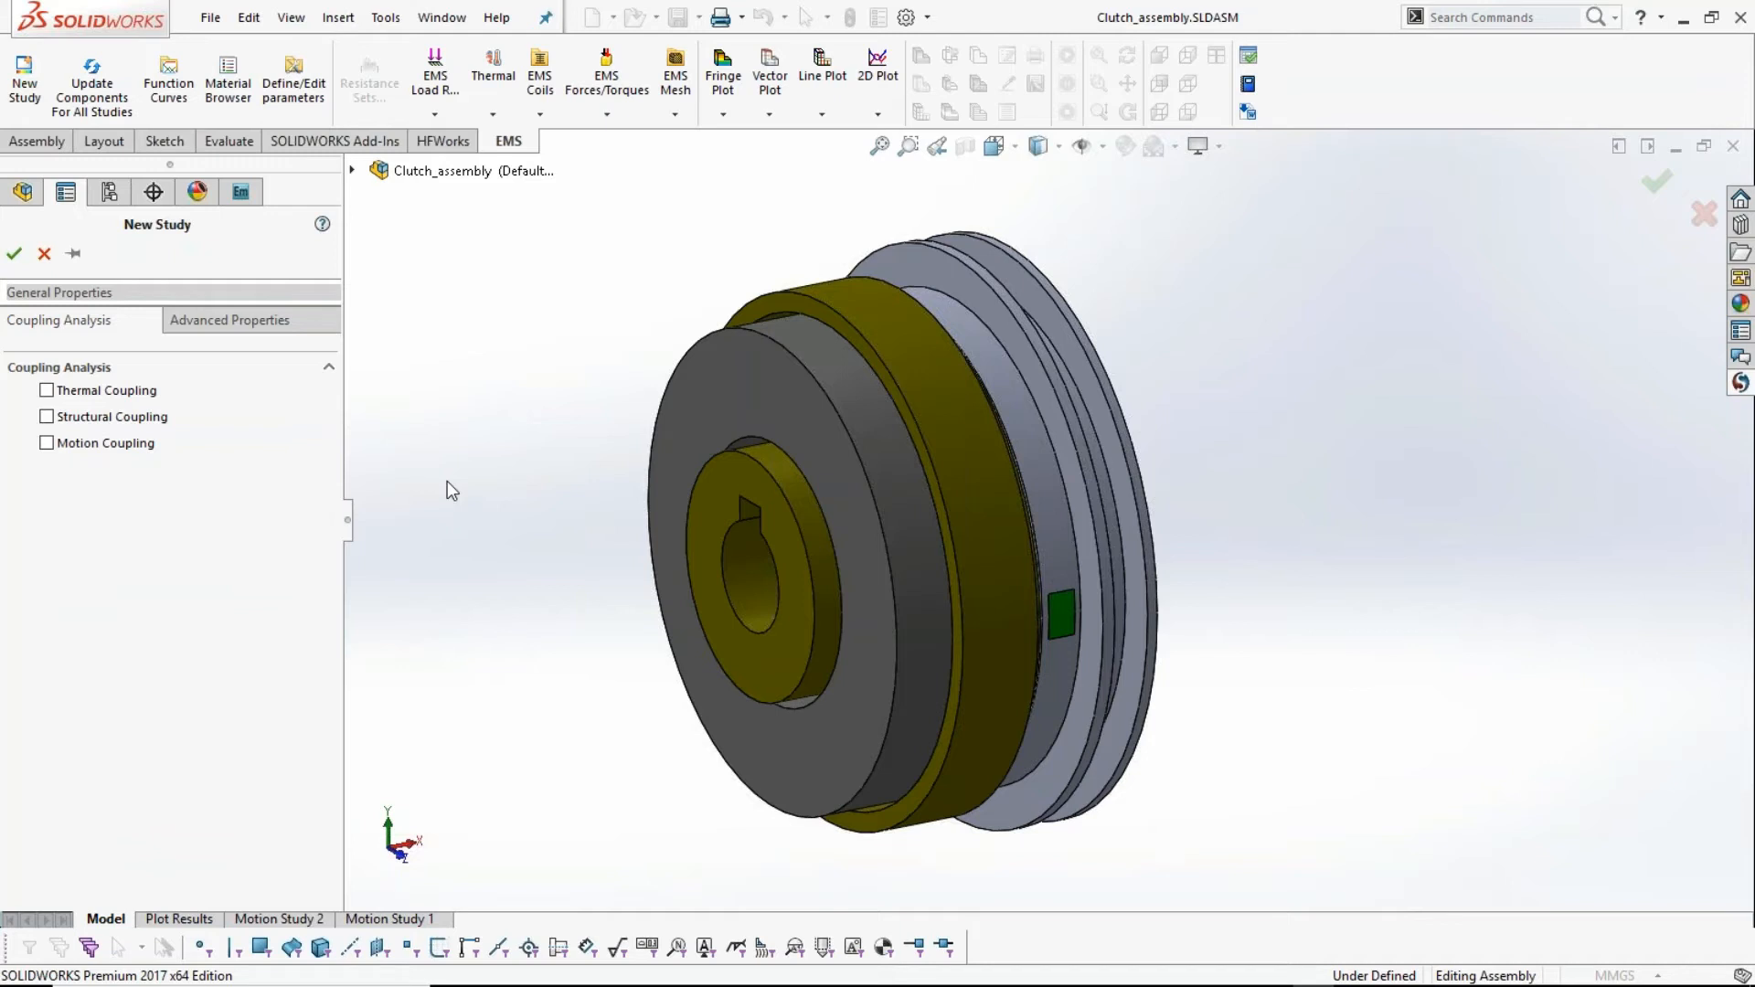
click(30, 296)
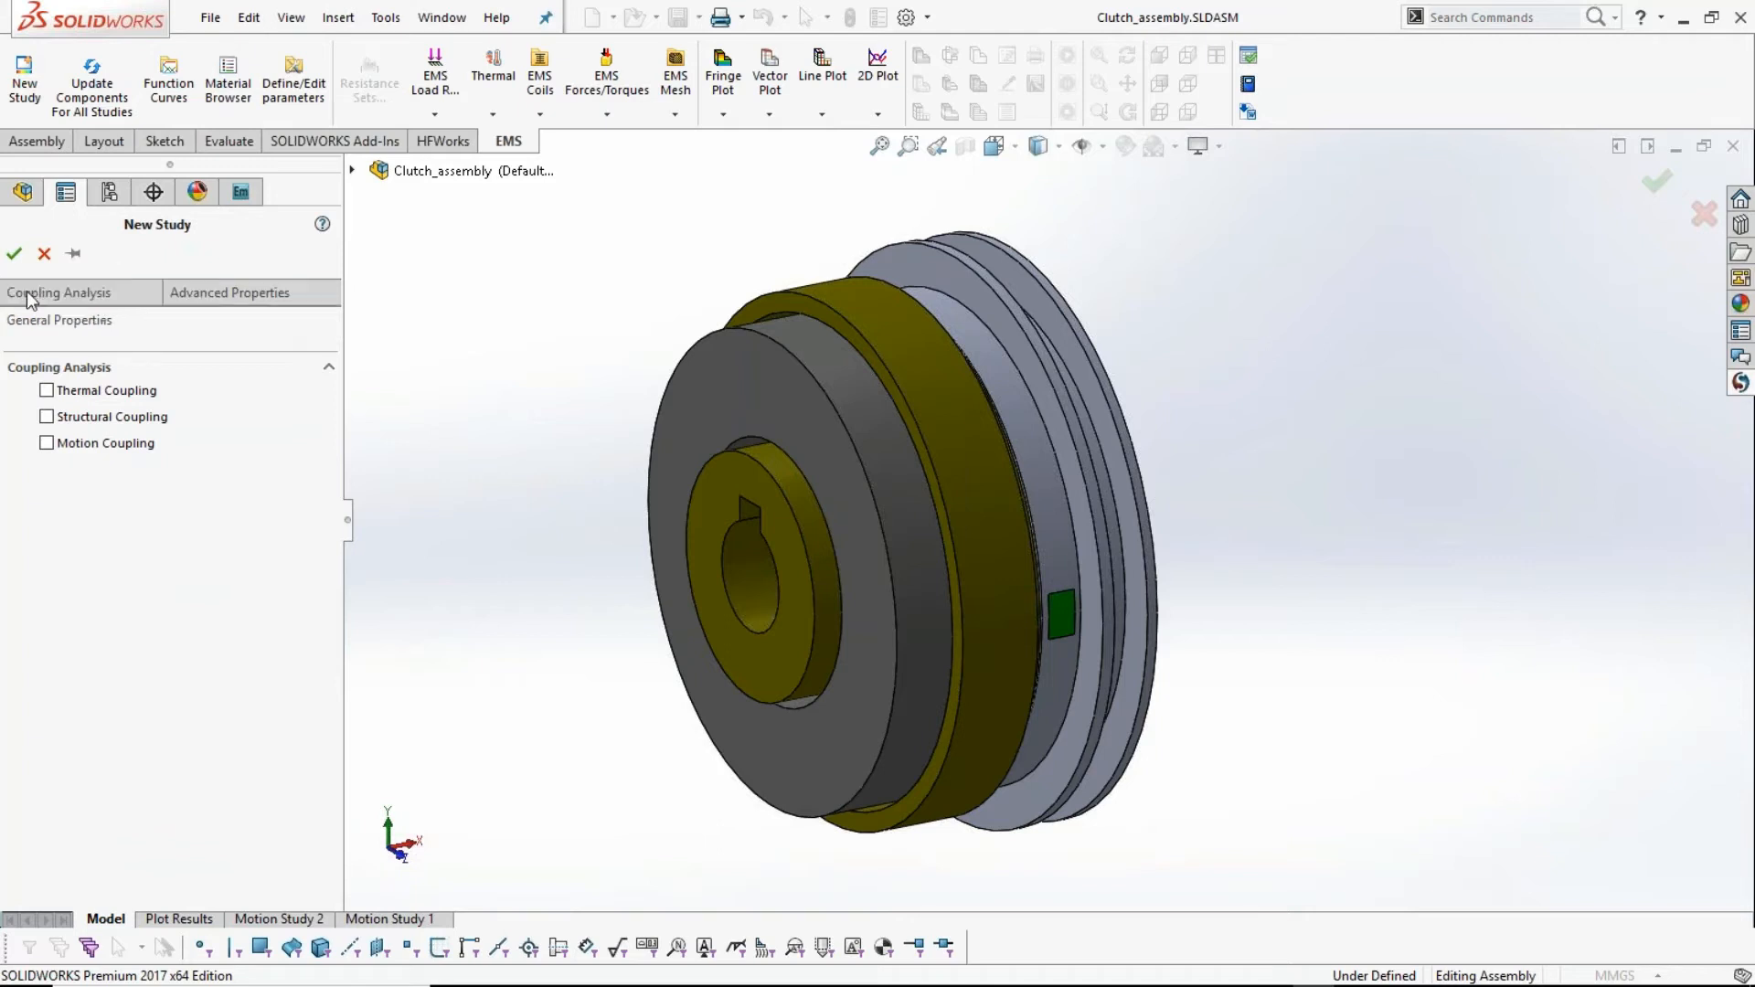
click(59, 320)
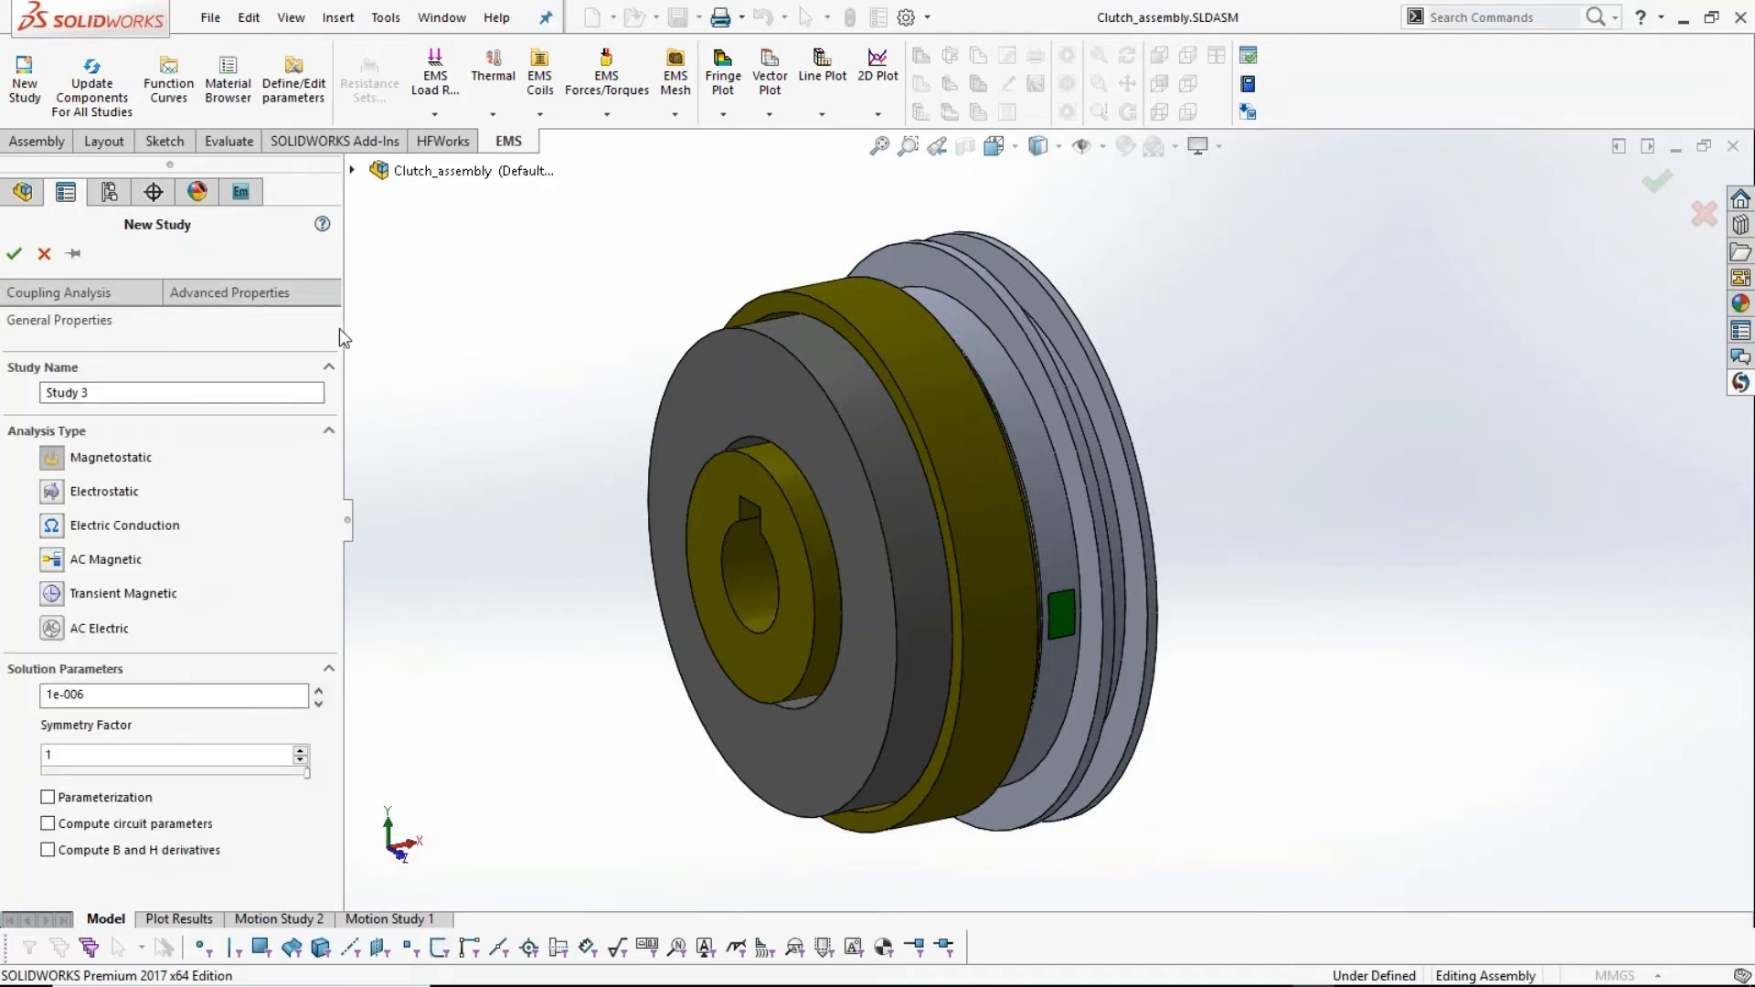
click(14, 260)
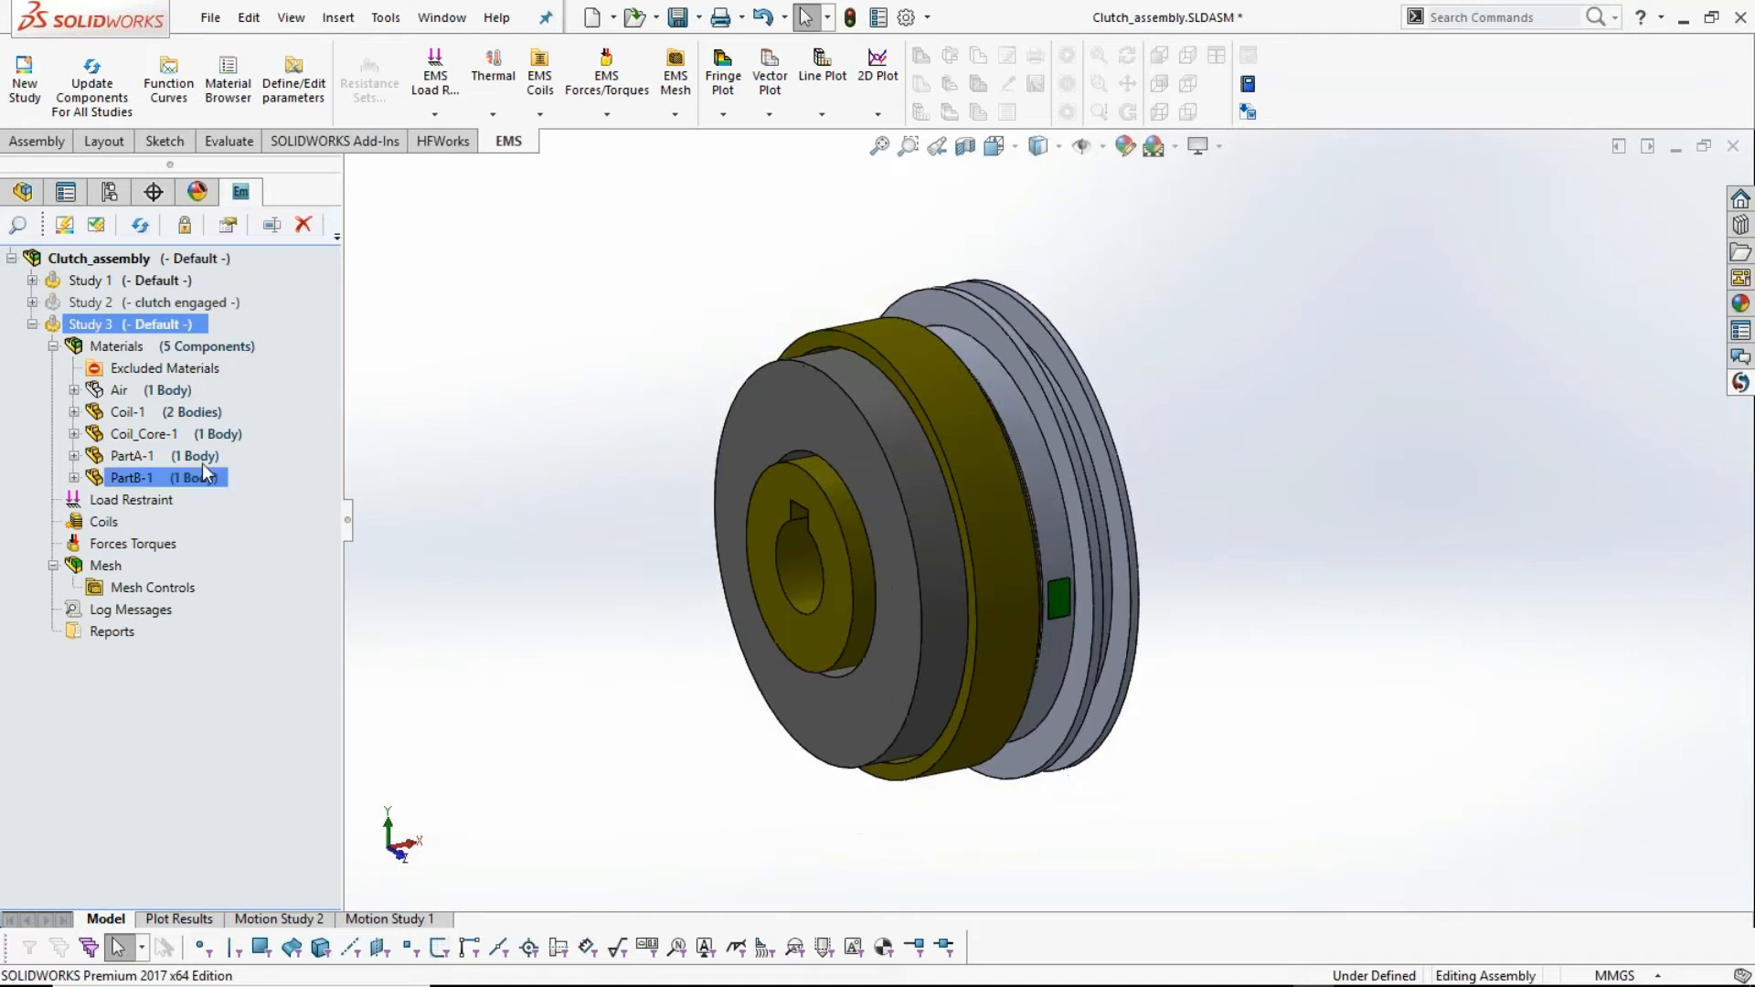
- Show the hidden Air component from Study 3's materials around the clutch
click(167, 391)
right_click(167, 391)
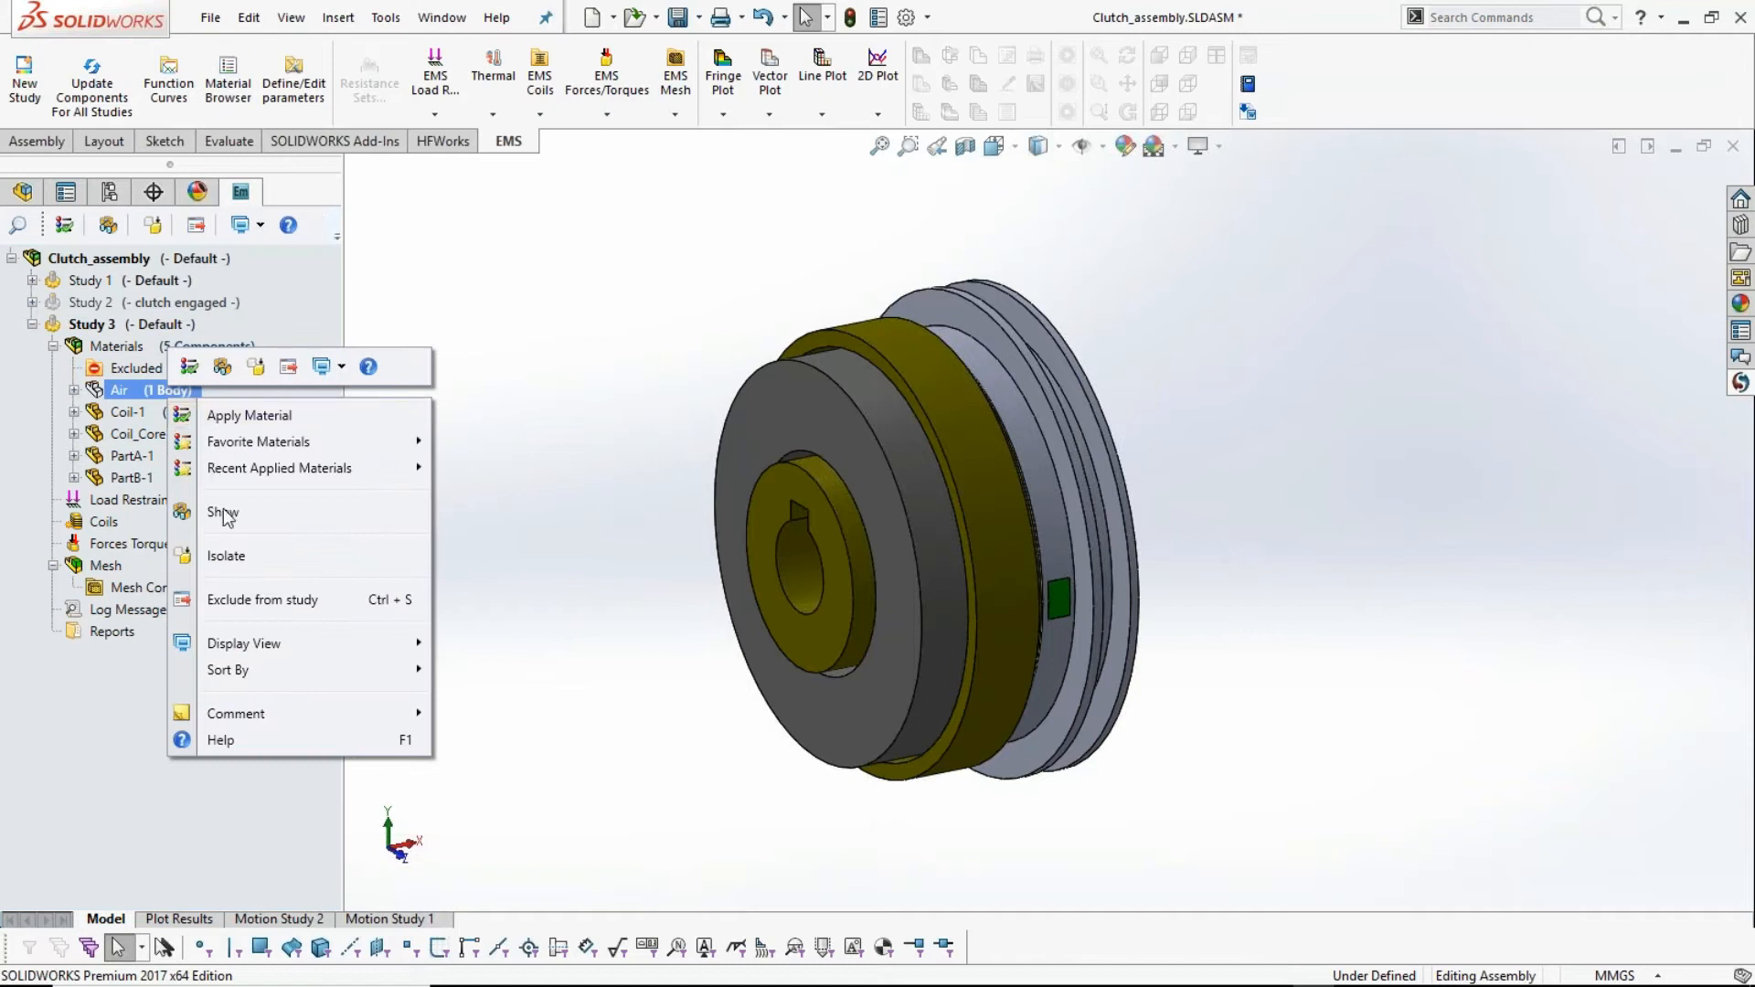
click(283, 522)
scroll(603, 613, up, 4)
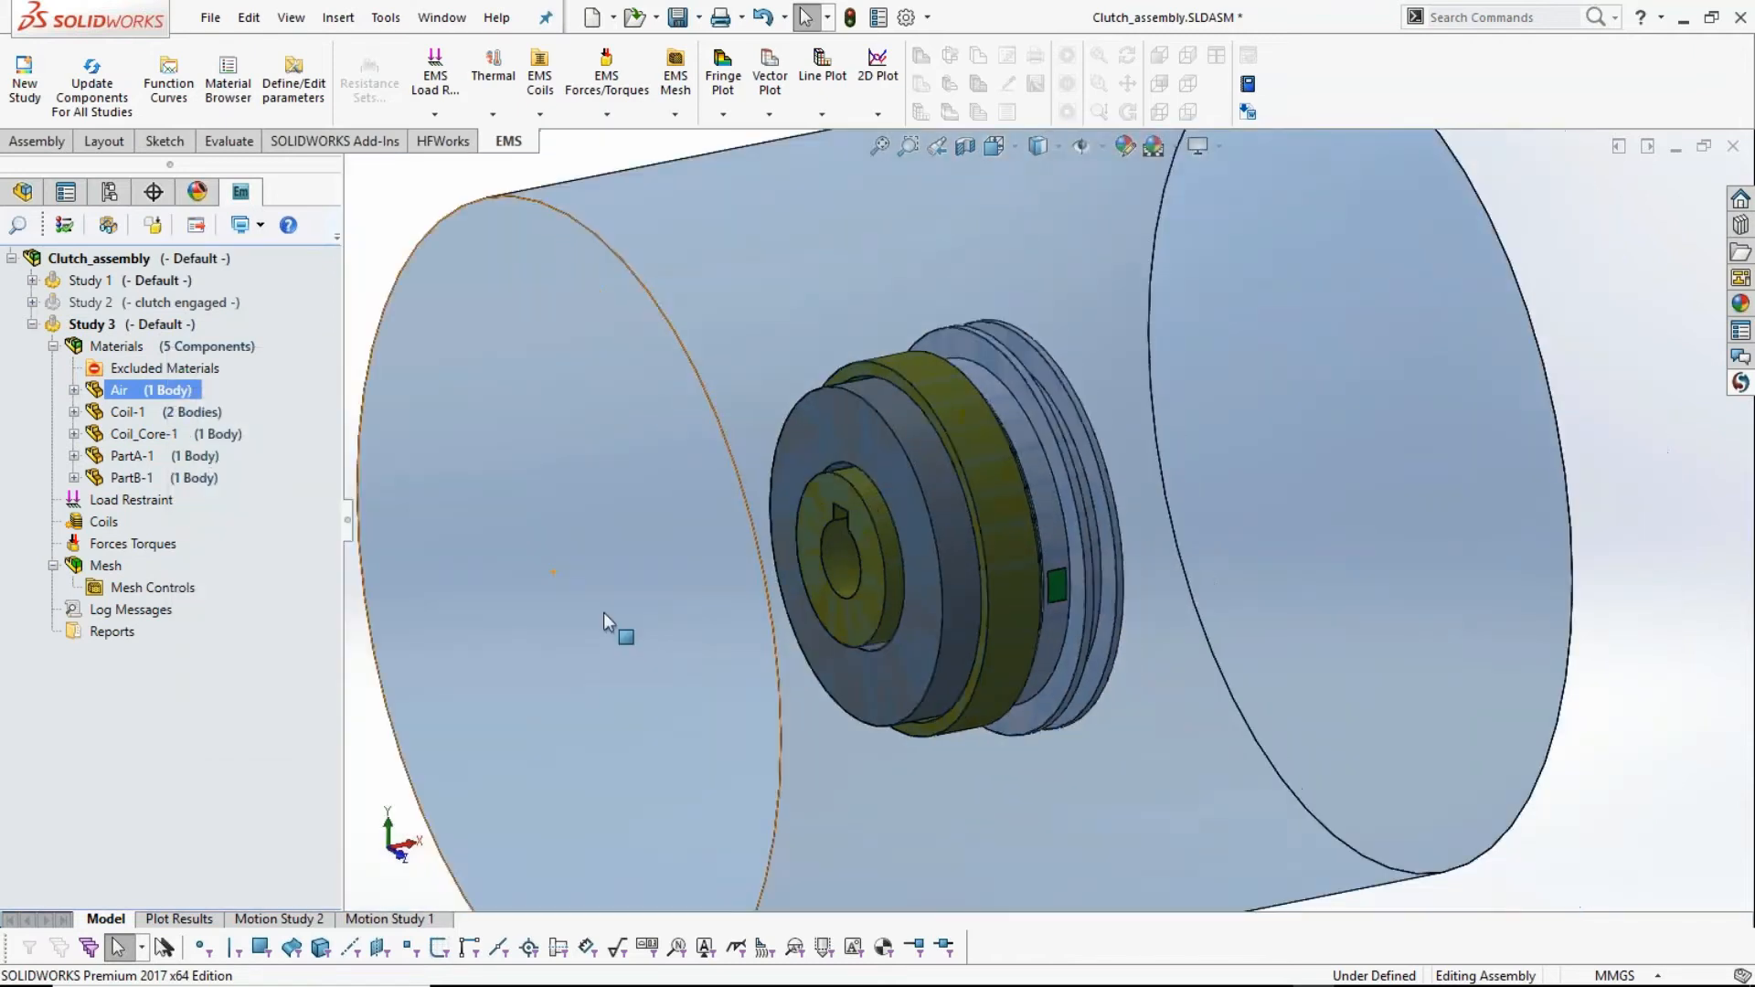
mouse_move(587, 614)
middle_down()
mouse_move(537, 592)
mouse_move(580, 629)
middle_up()
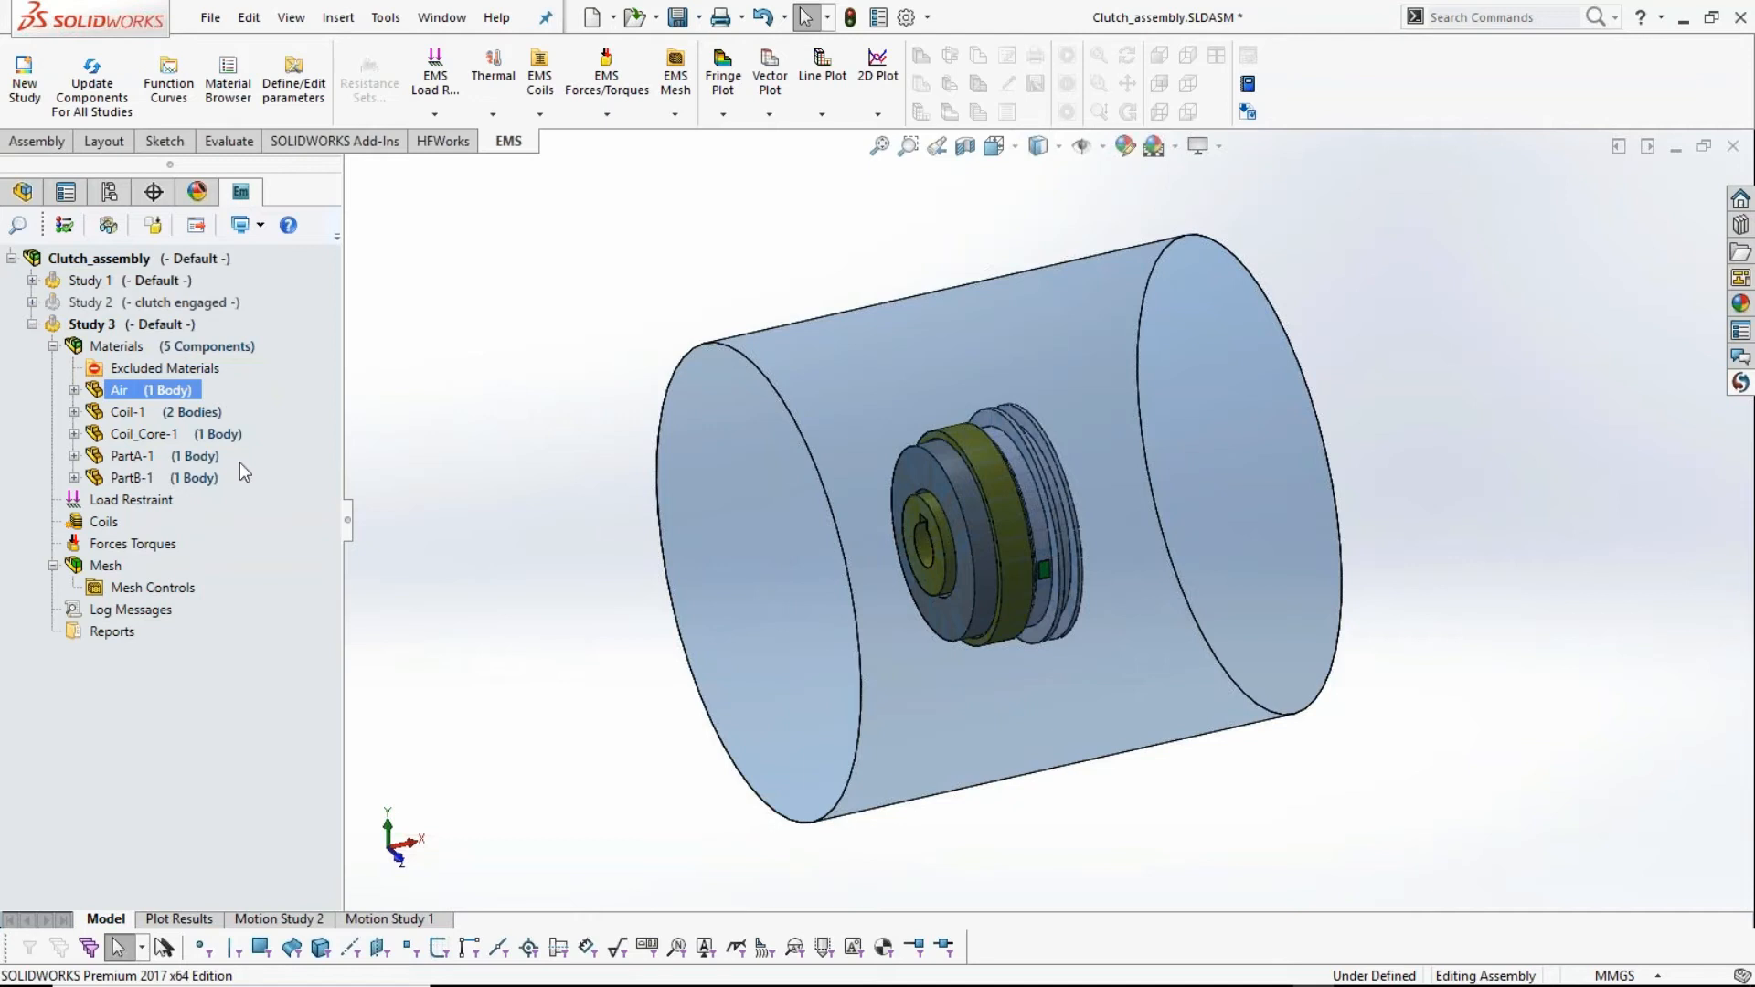
click(23, 191)
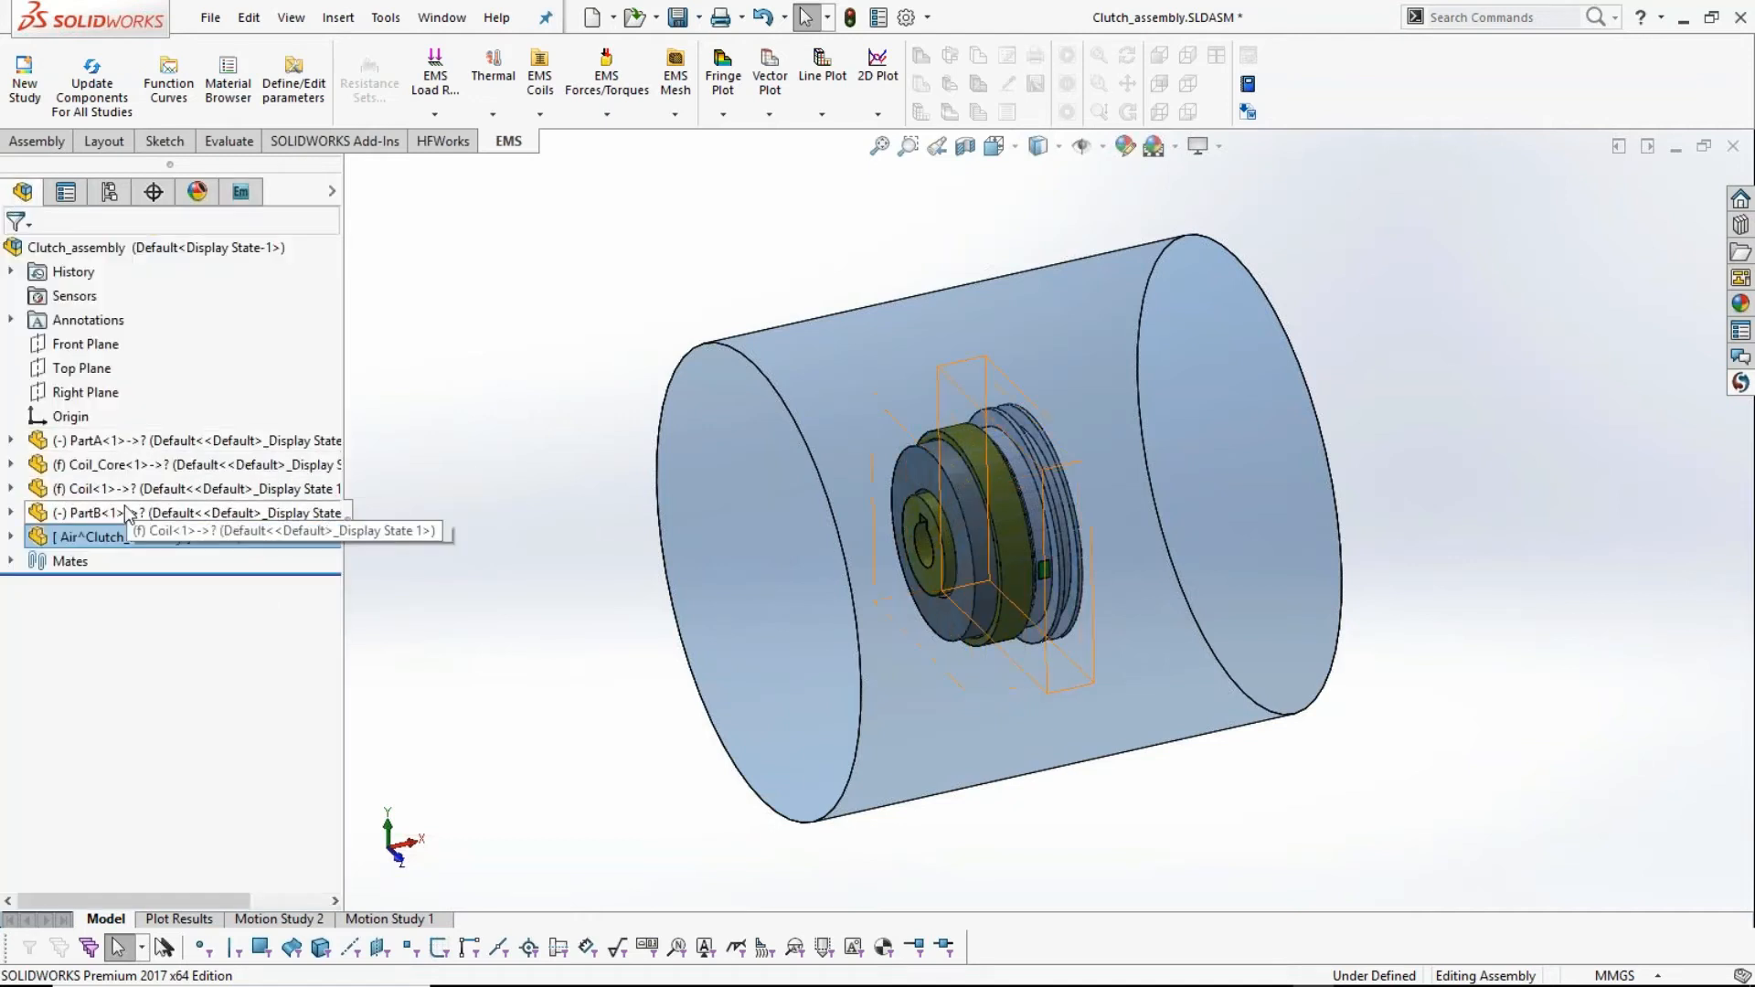
middle_drag(603, 547, 609, 534)
click(241, 191)
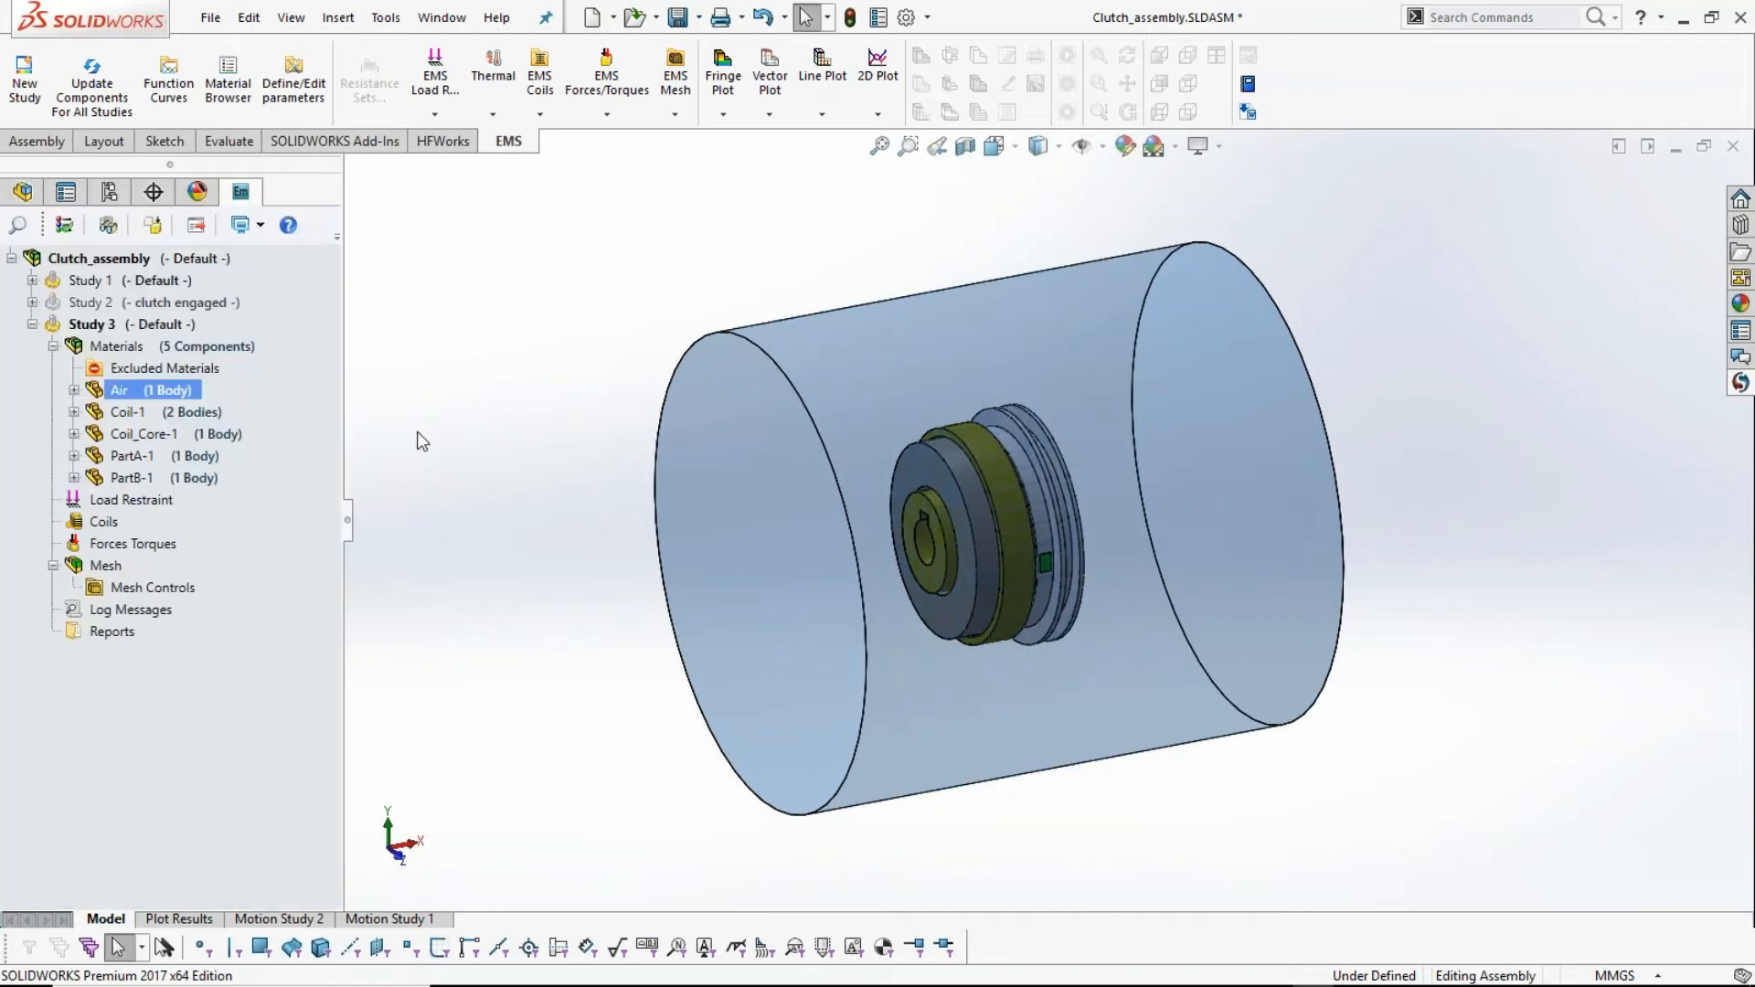
- Apply the Air material from EMS Materials to the Air component in Study 3, and hide that component
right_click(133, 394)
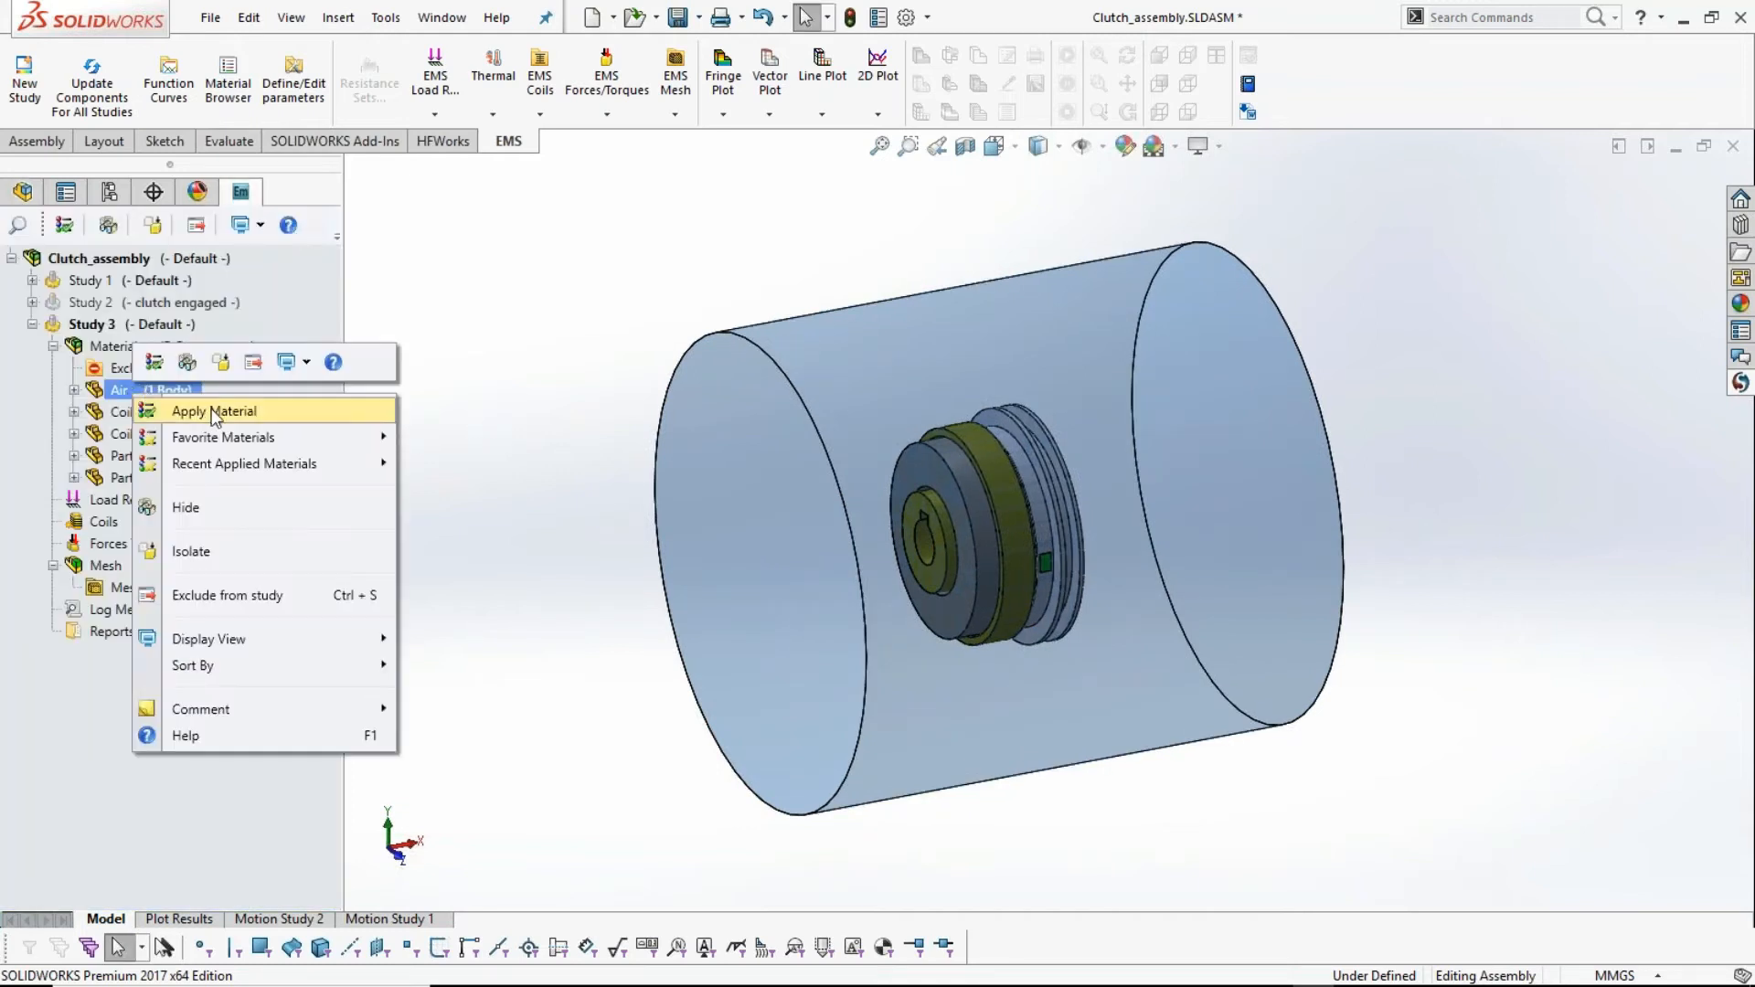
click(215, 405)
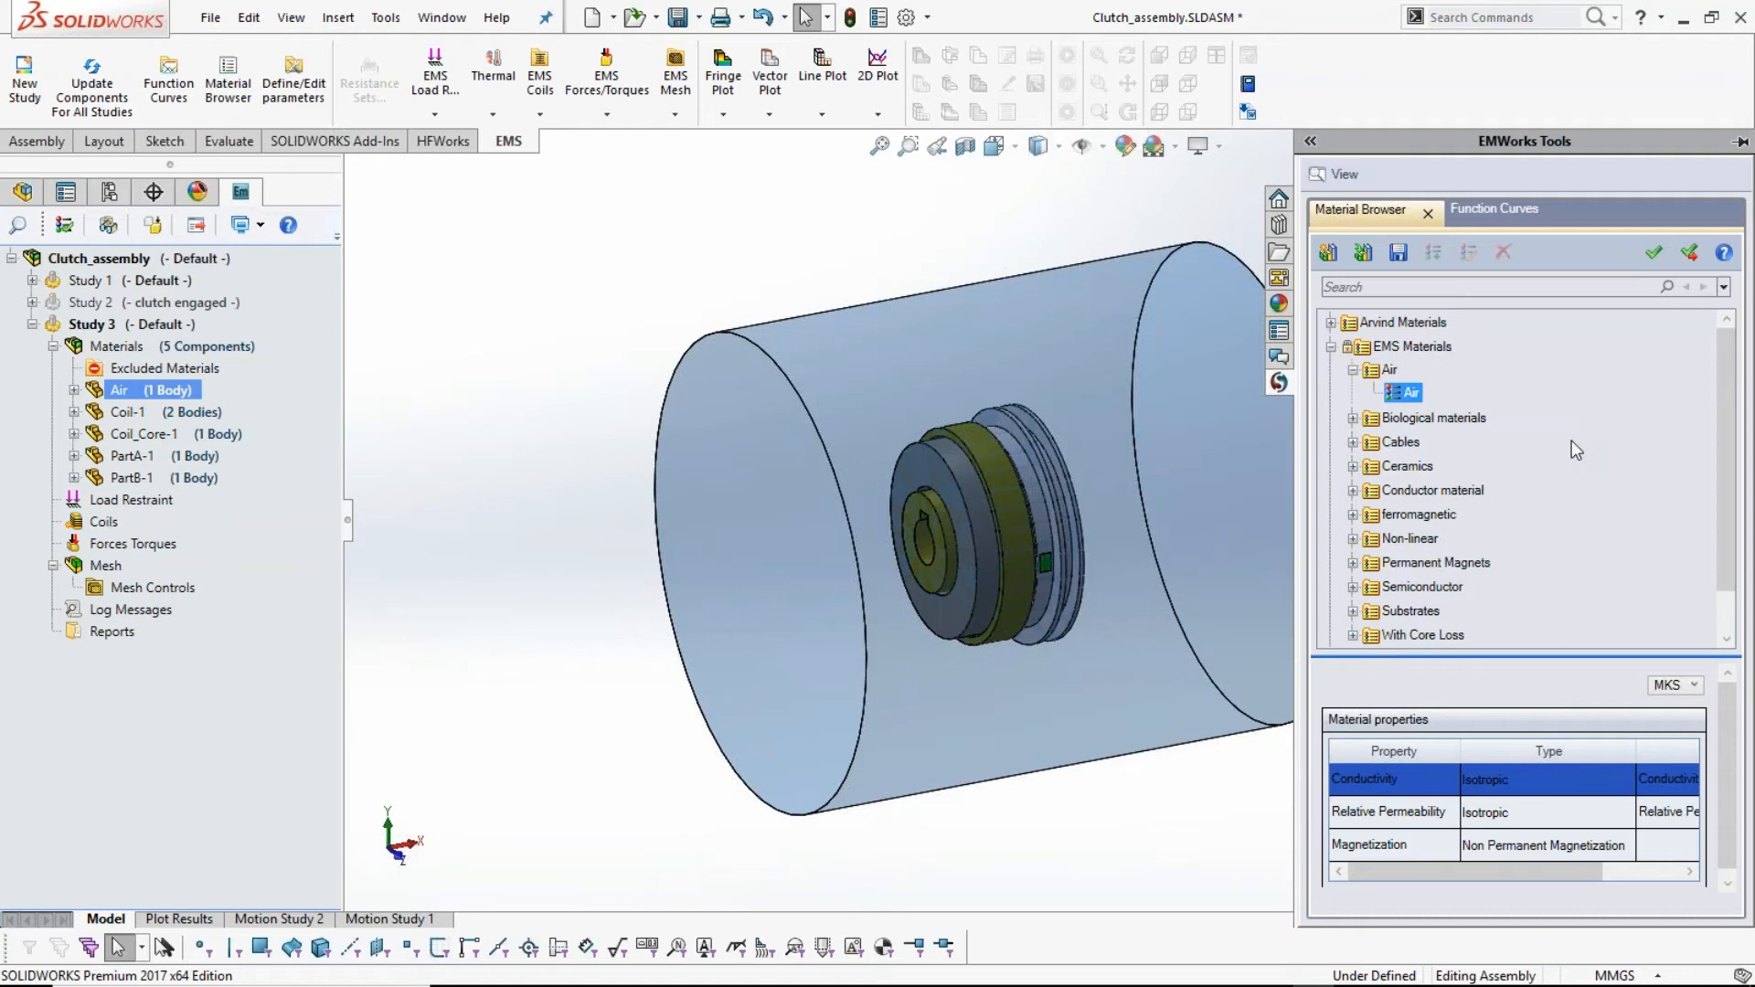
click(1690, 254)
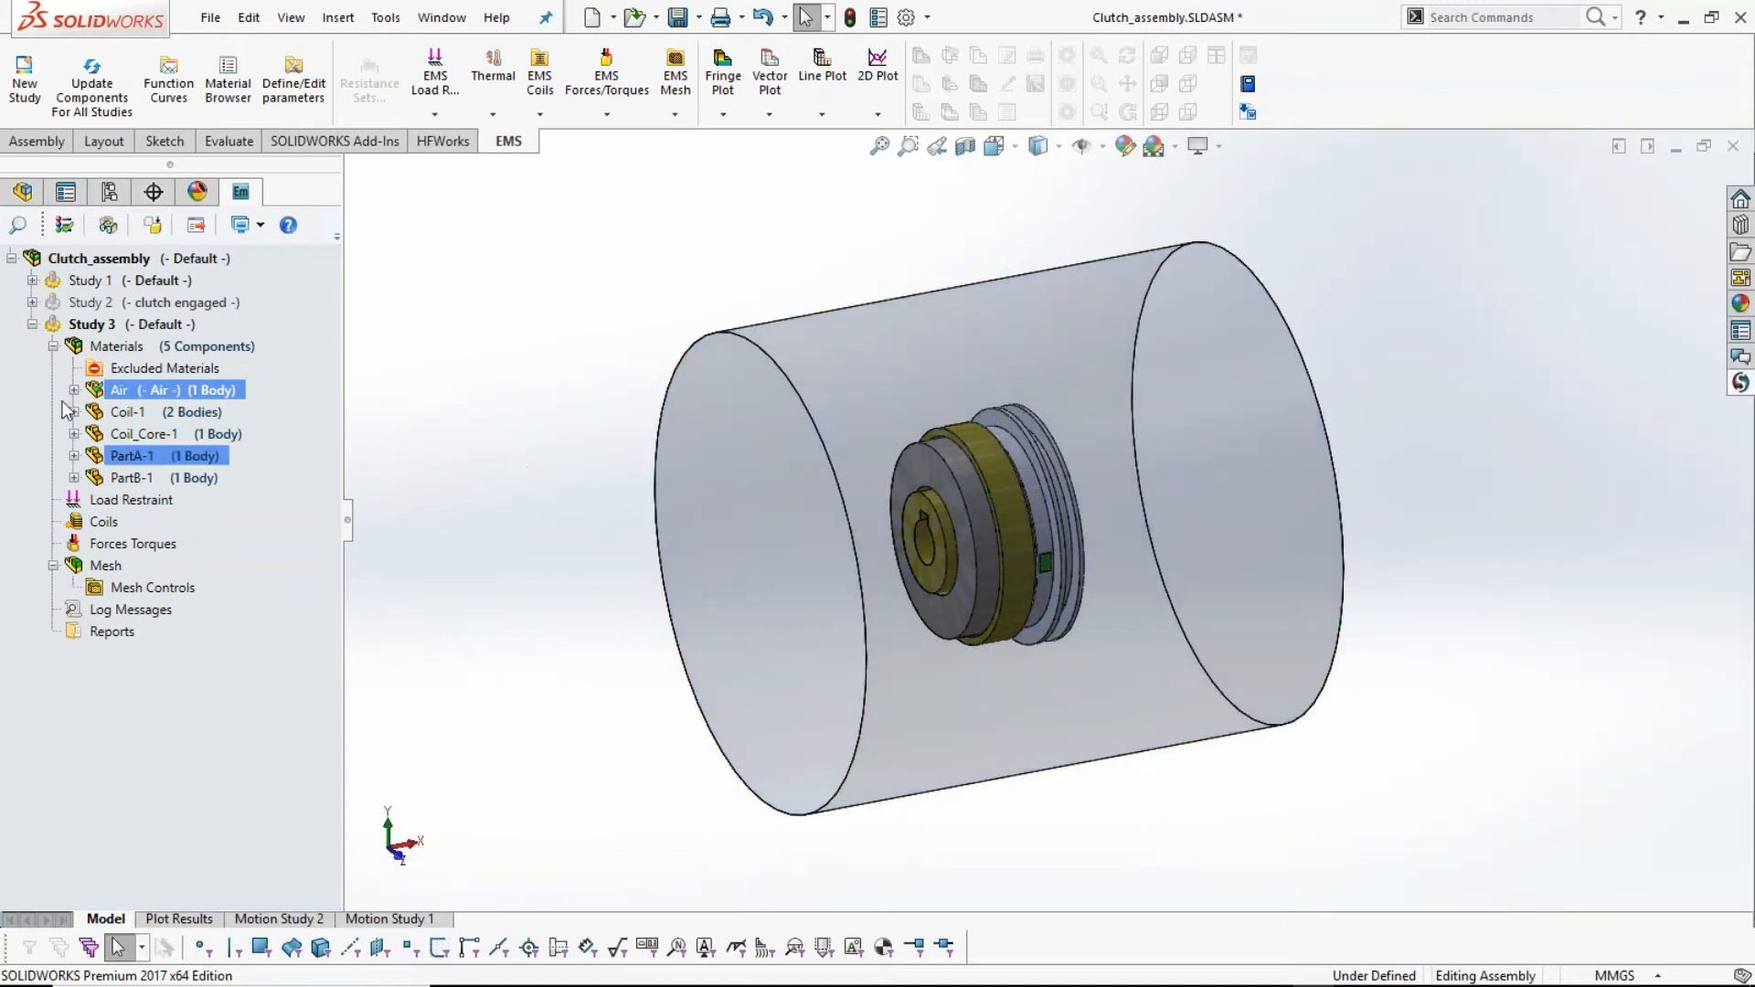
right_click(138, 391)
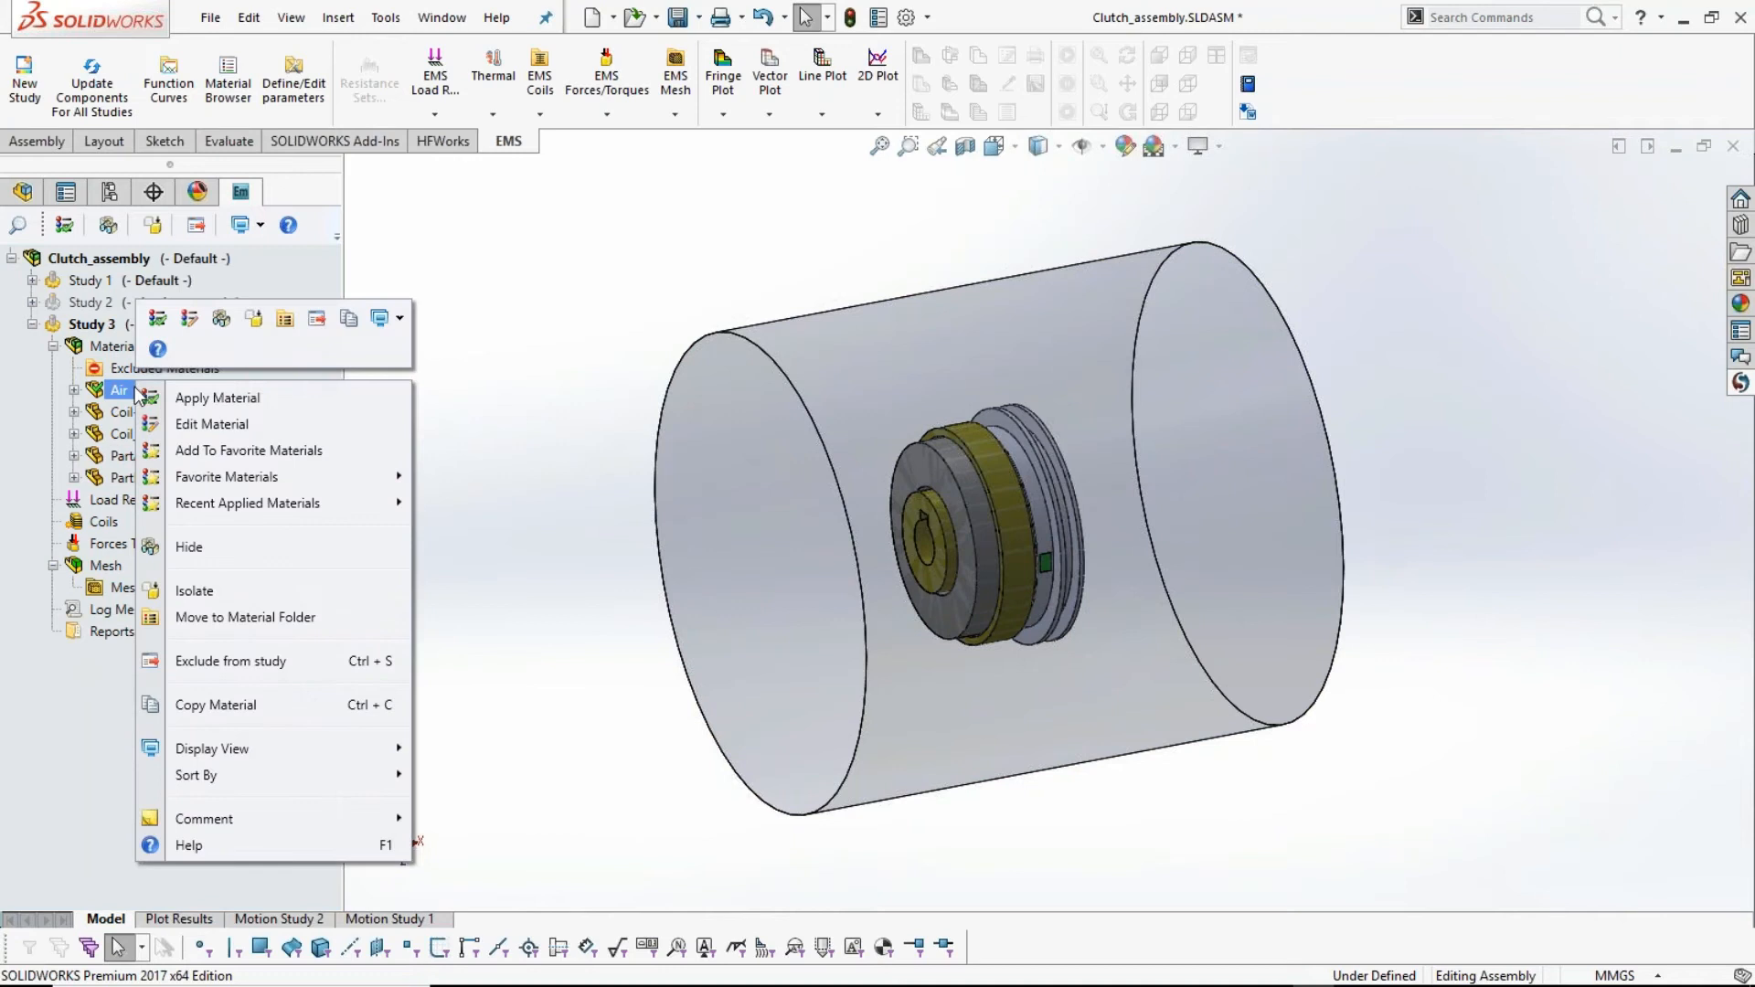
click(193, 547)
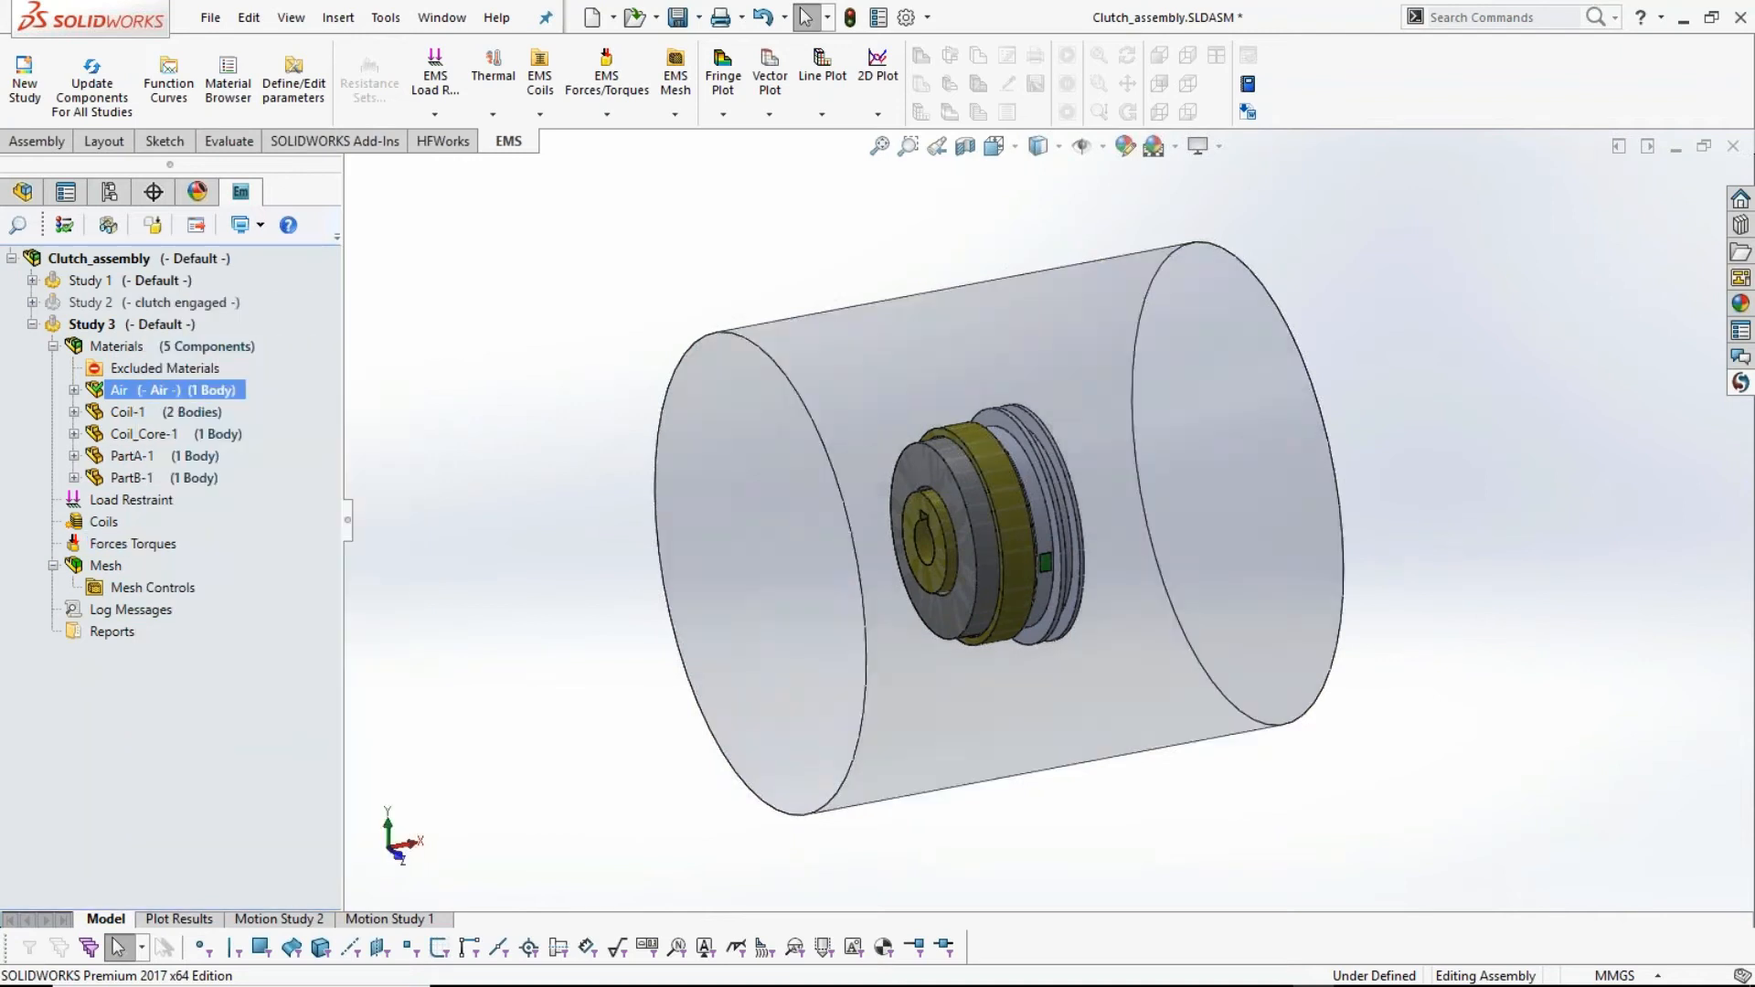
scroll(960, 579, up, 3)
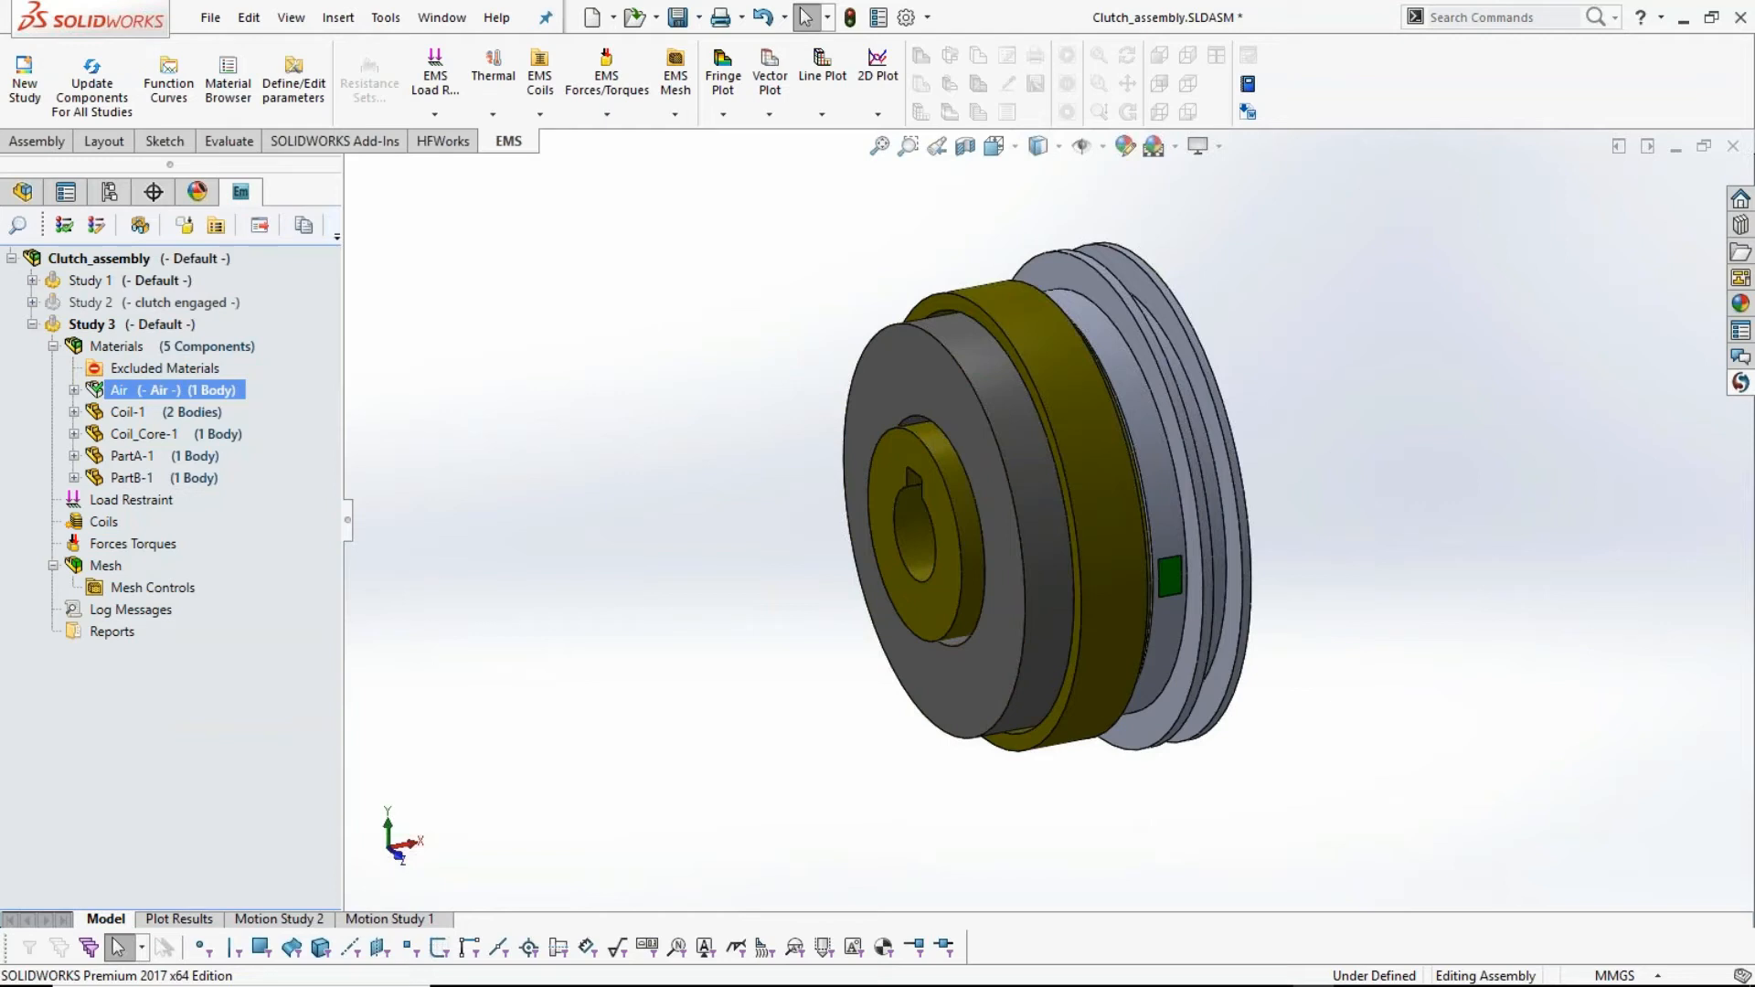
- Apply Copper from the conductor materials to the Coil-1 component in Study 3
ctrl+click(187, 413)
shift+click(147, 434)
right_click(183, 422)
click(233, 434)
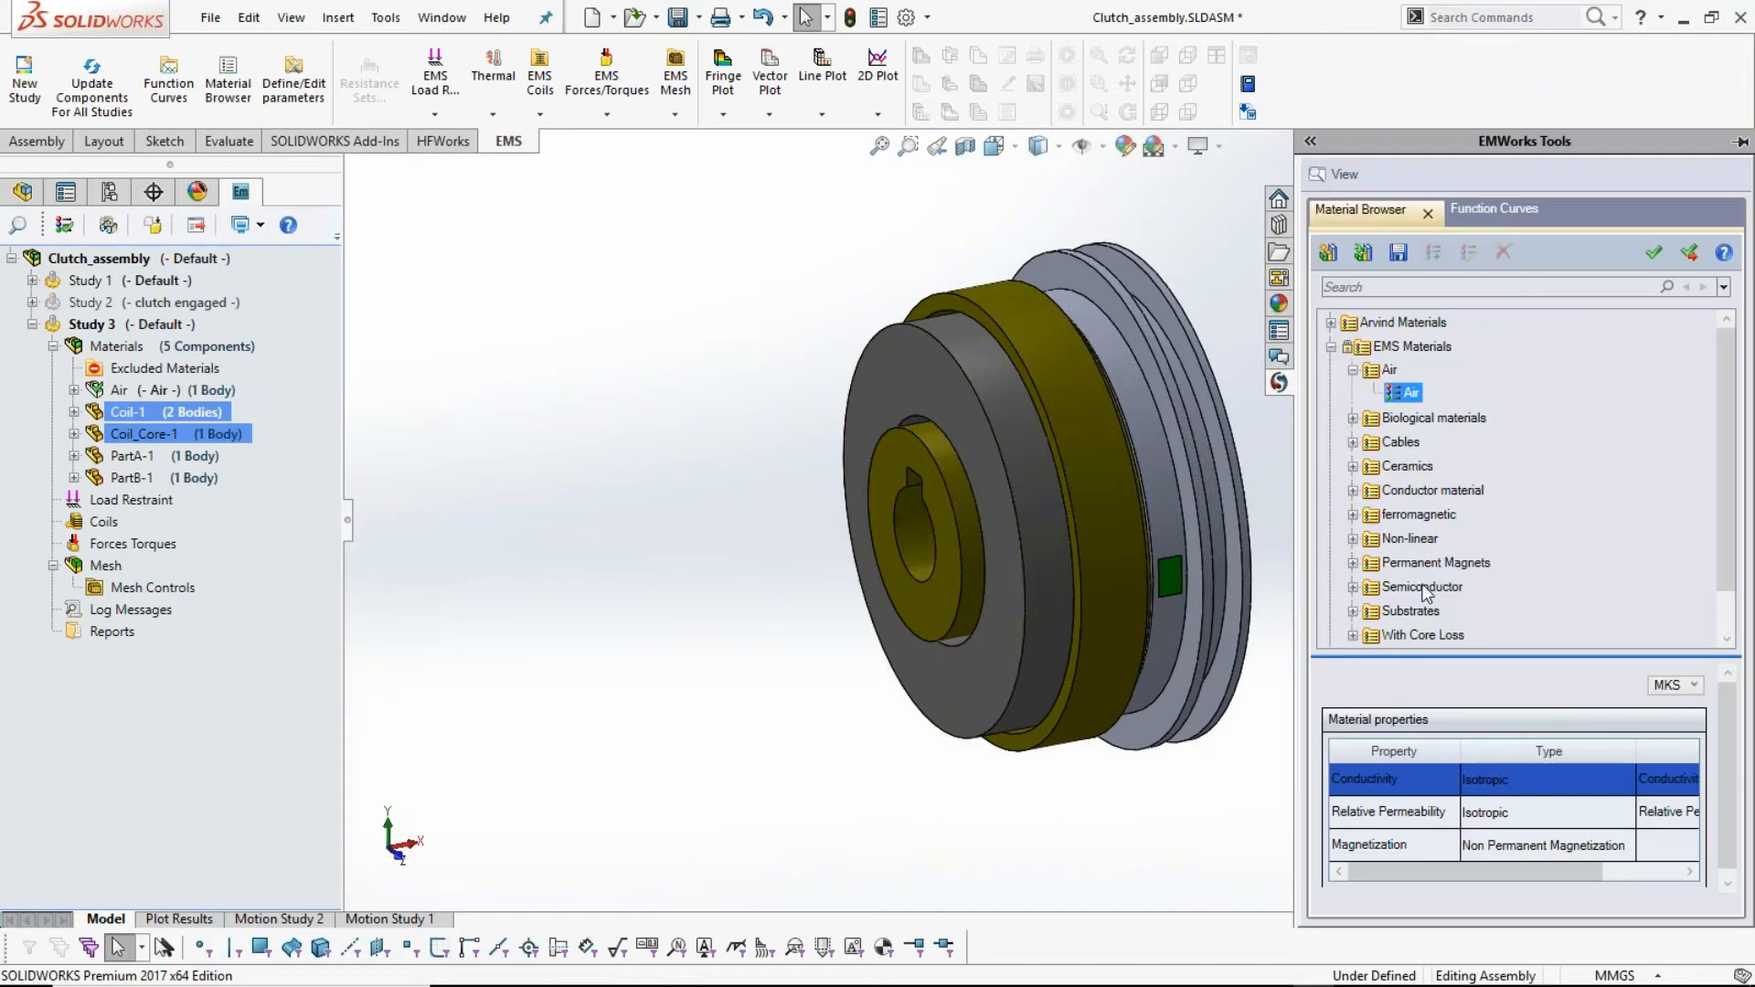
click(1353, 491)
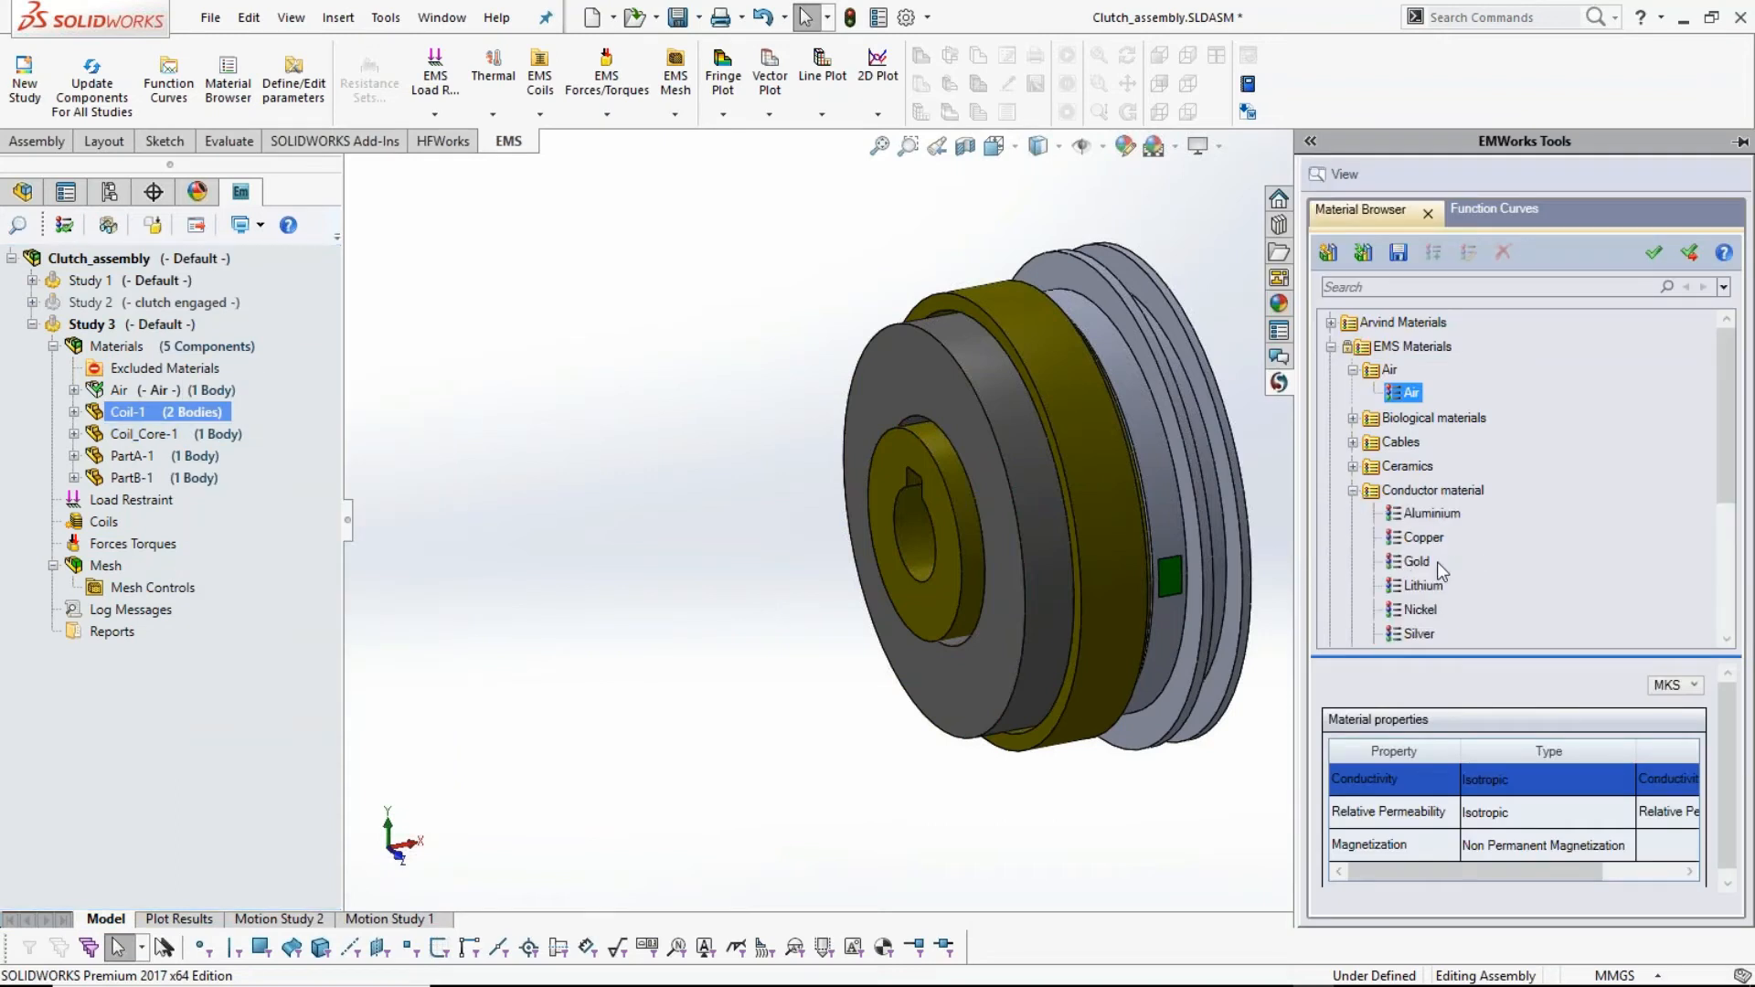
click(1423, 537)
click(1654, 252)
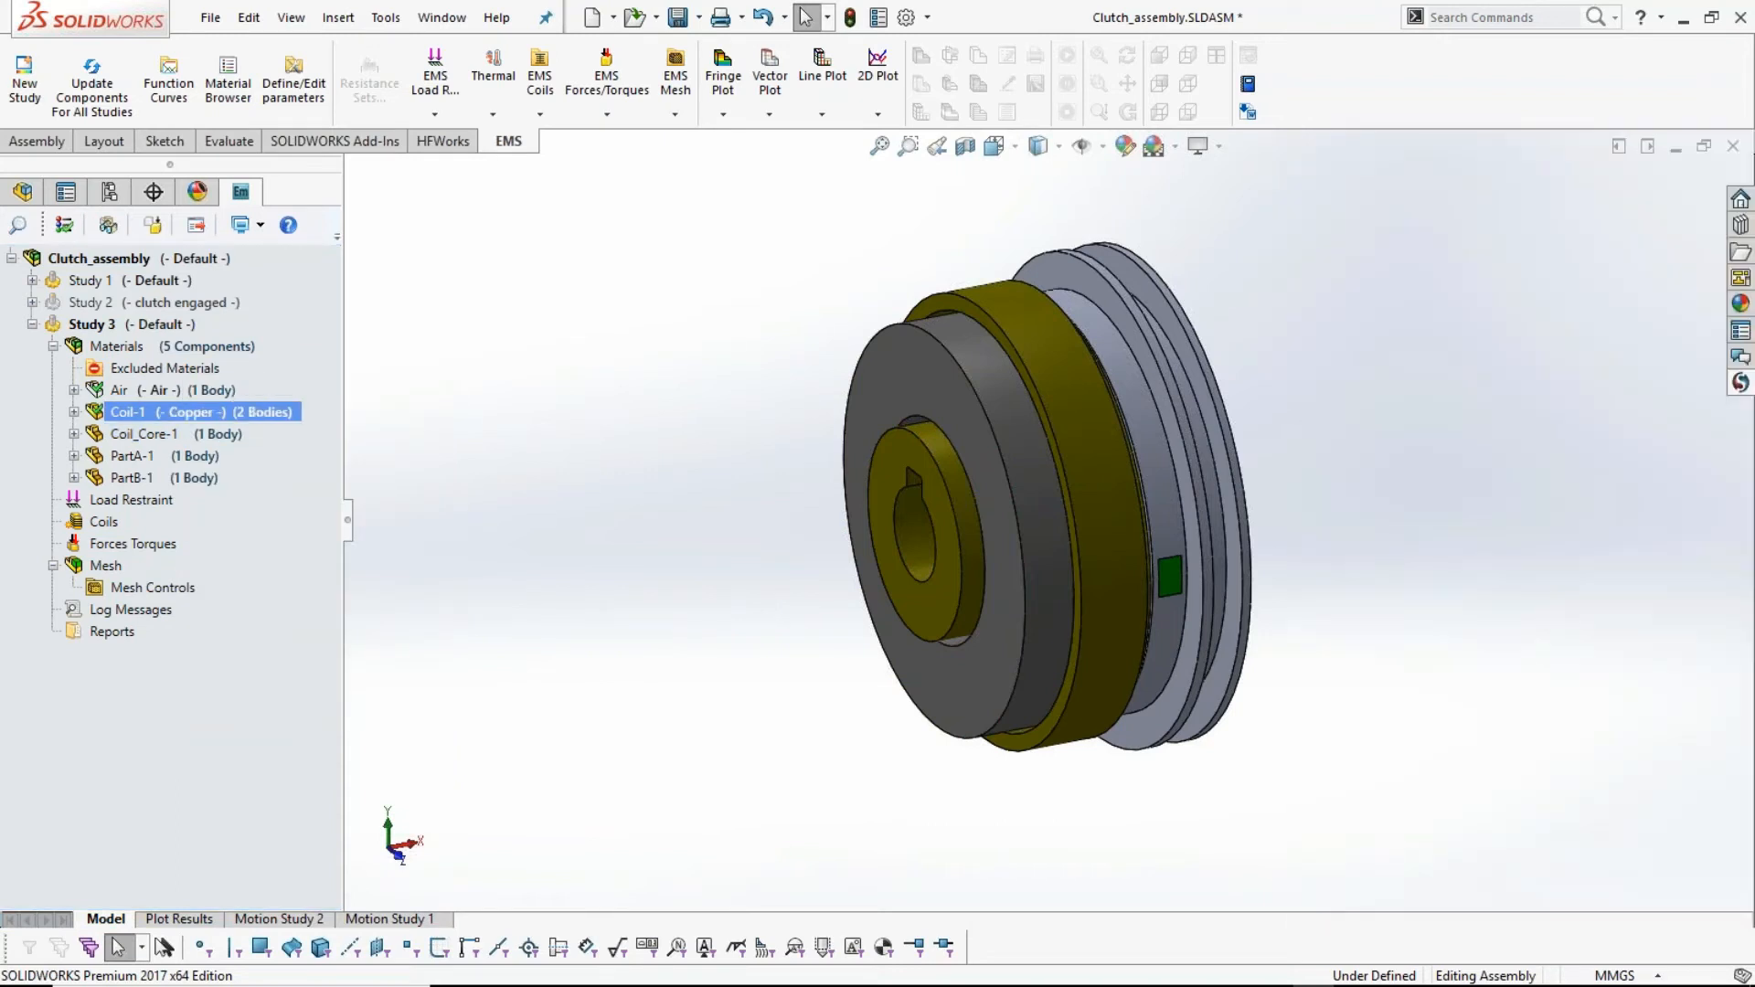
- Apply the non-linear material AISI 1010 Steel to the Coil_Core-1 and PartB-1 components in Study 3
click(192, 435)
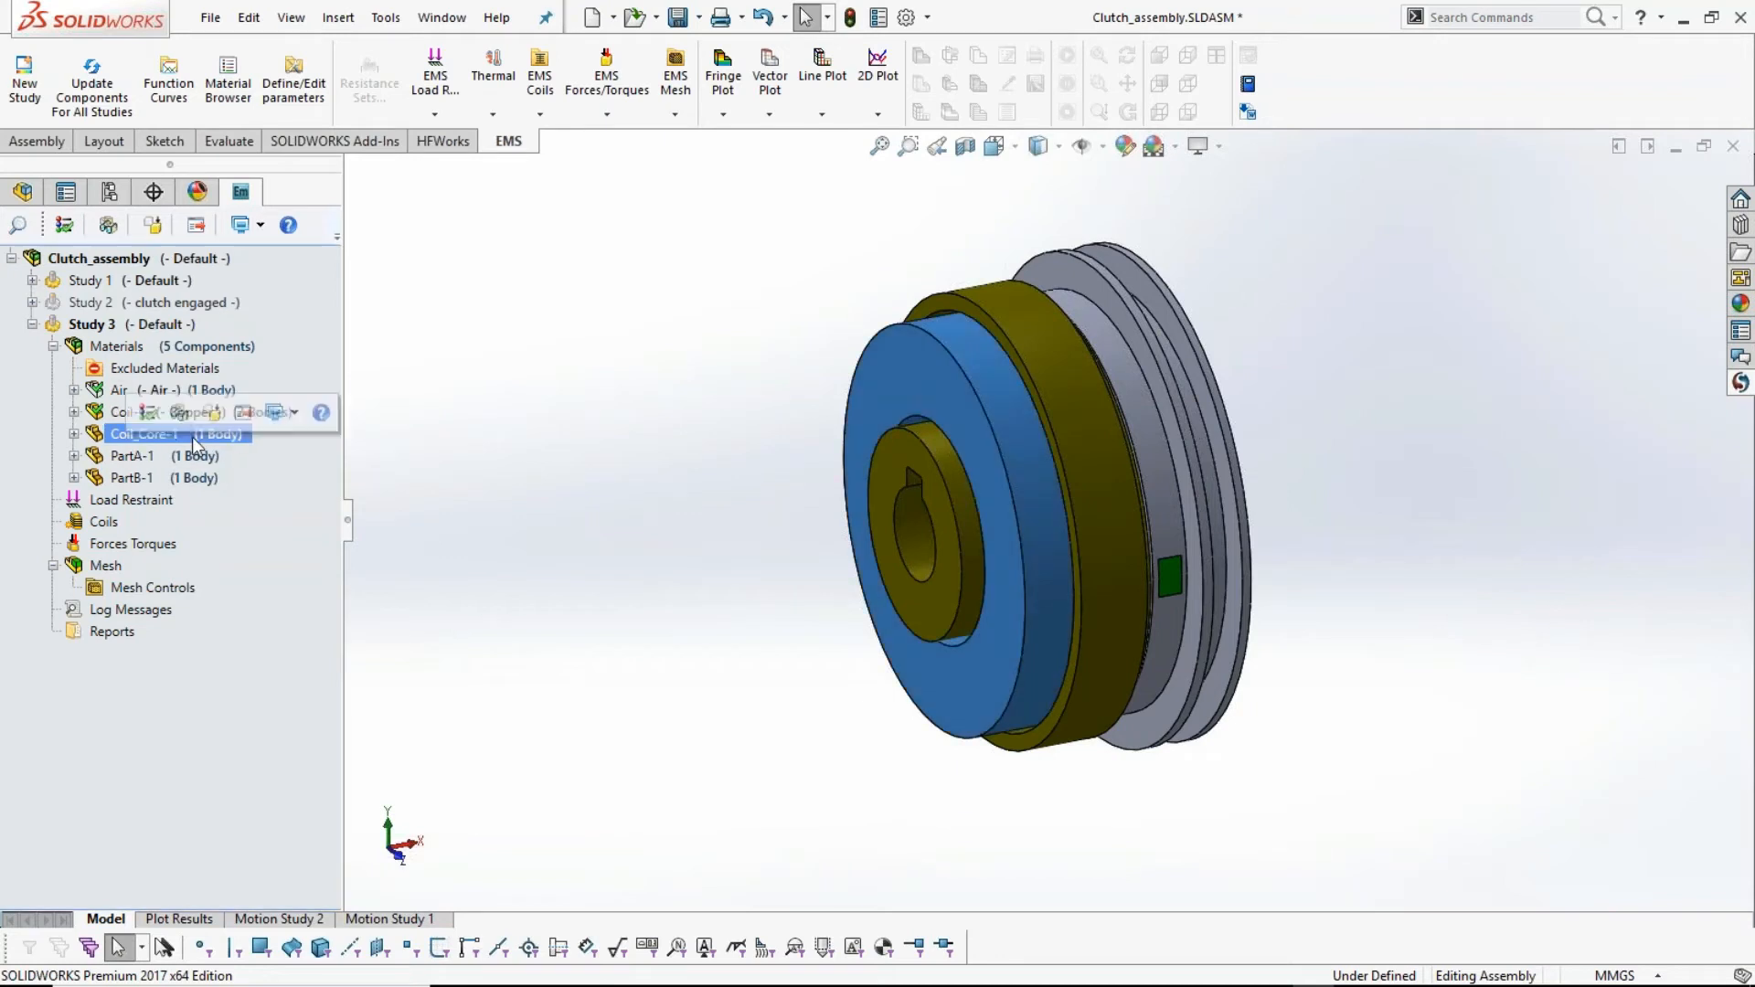
ctrl+click(206, 478)
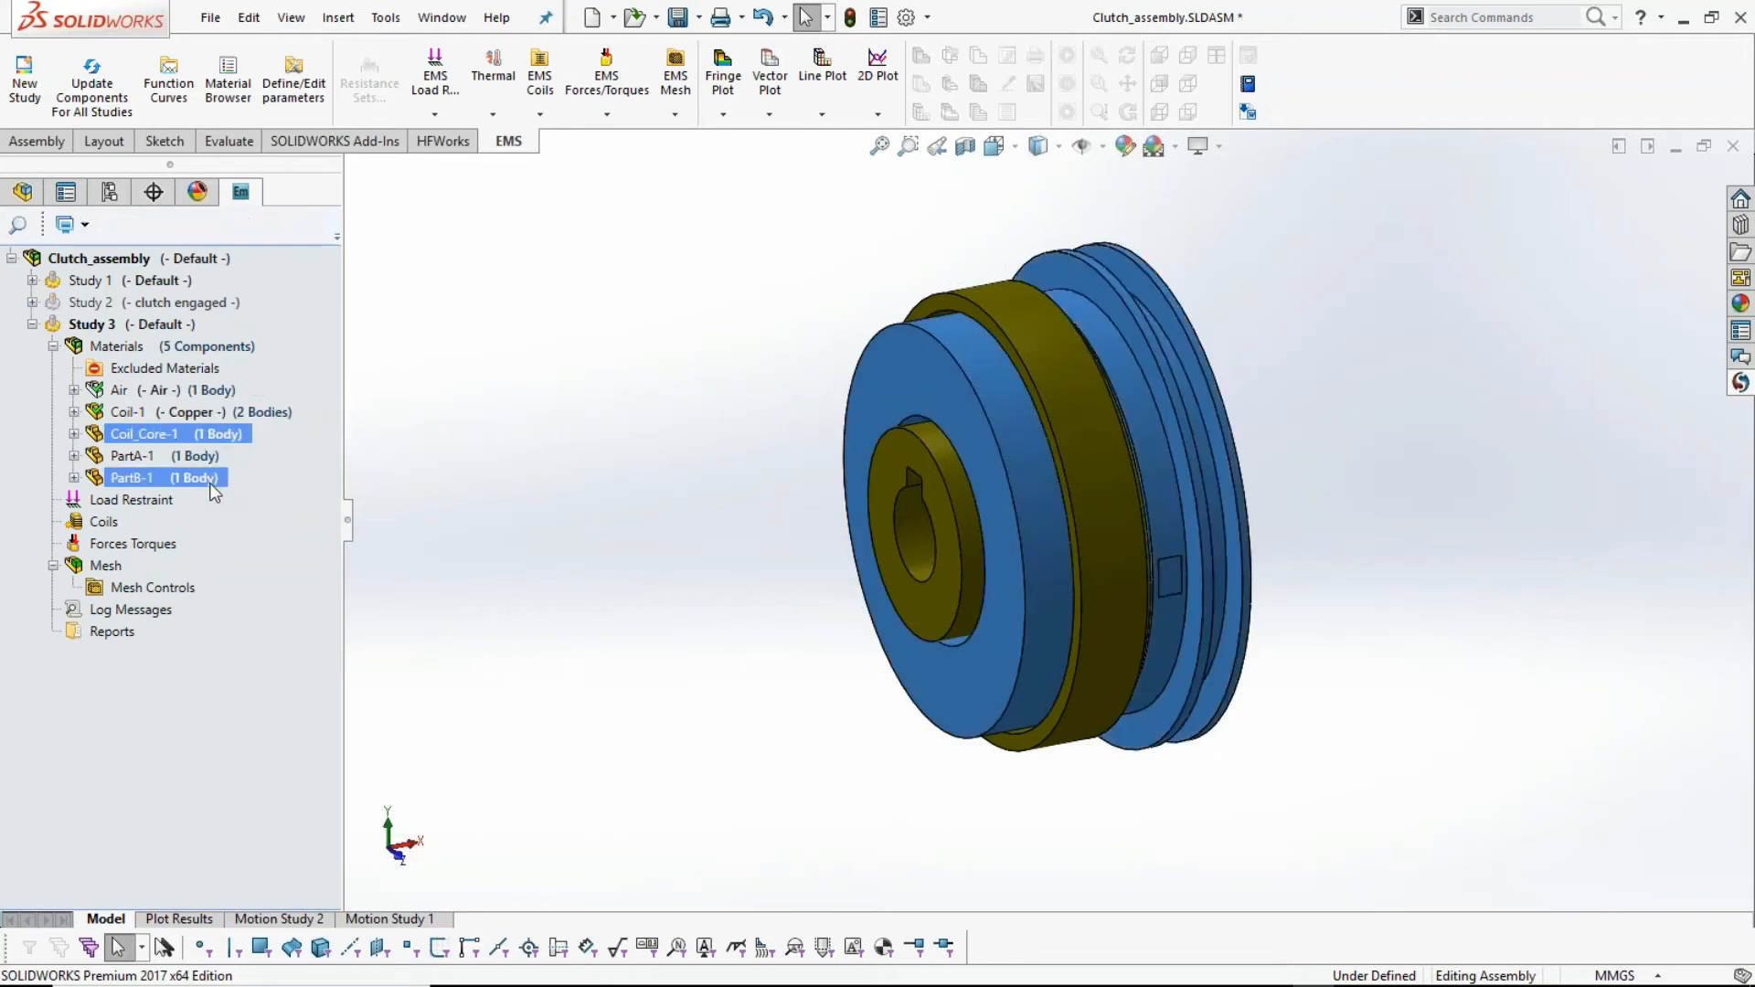
right_click(212, 486)
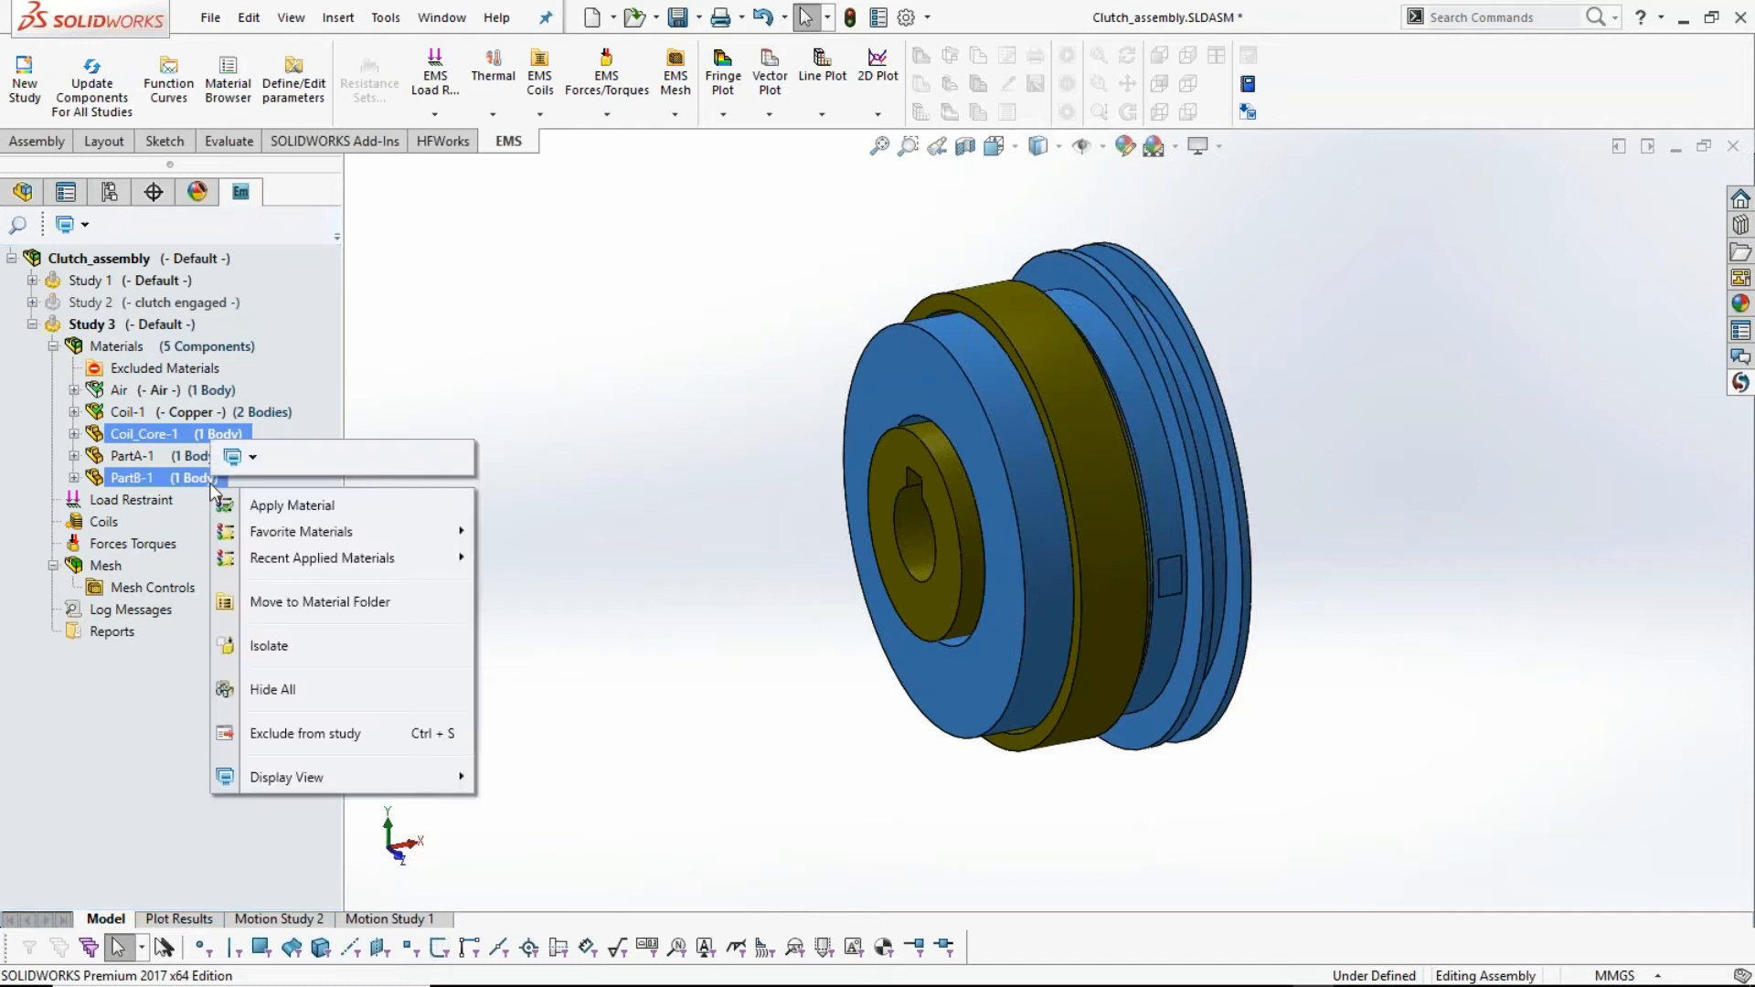
click(295, 506)
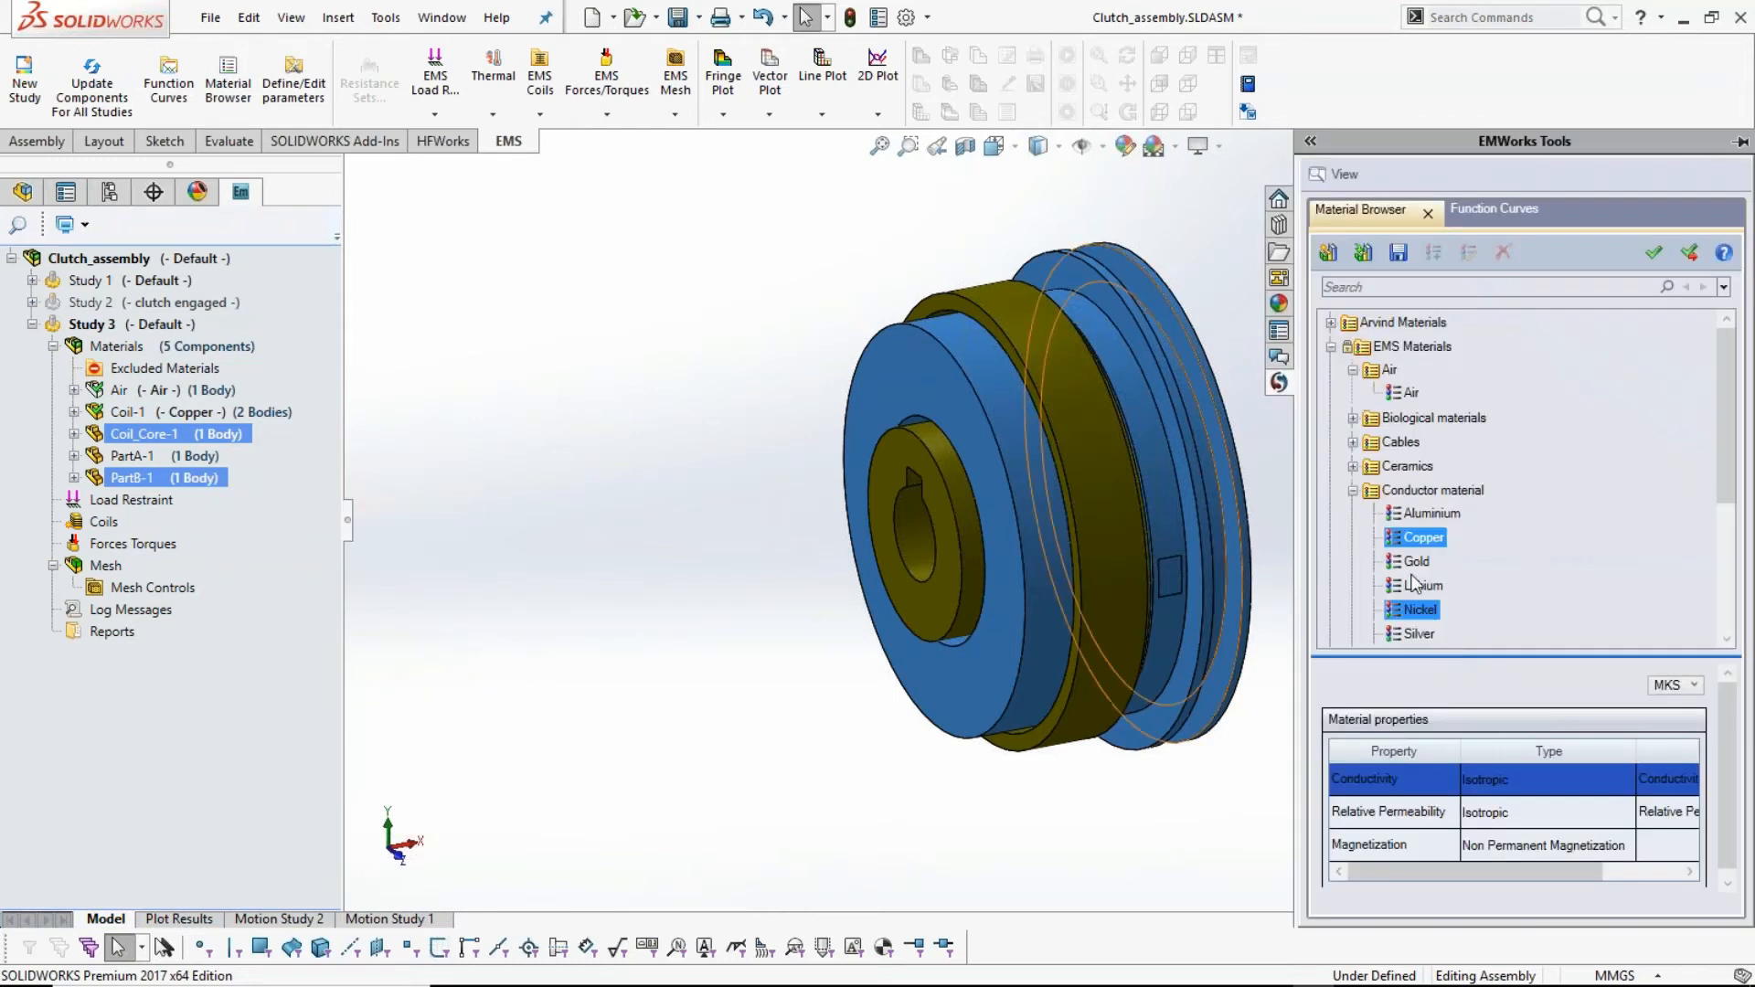
click(1352, 492)
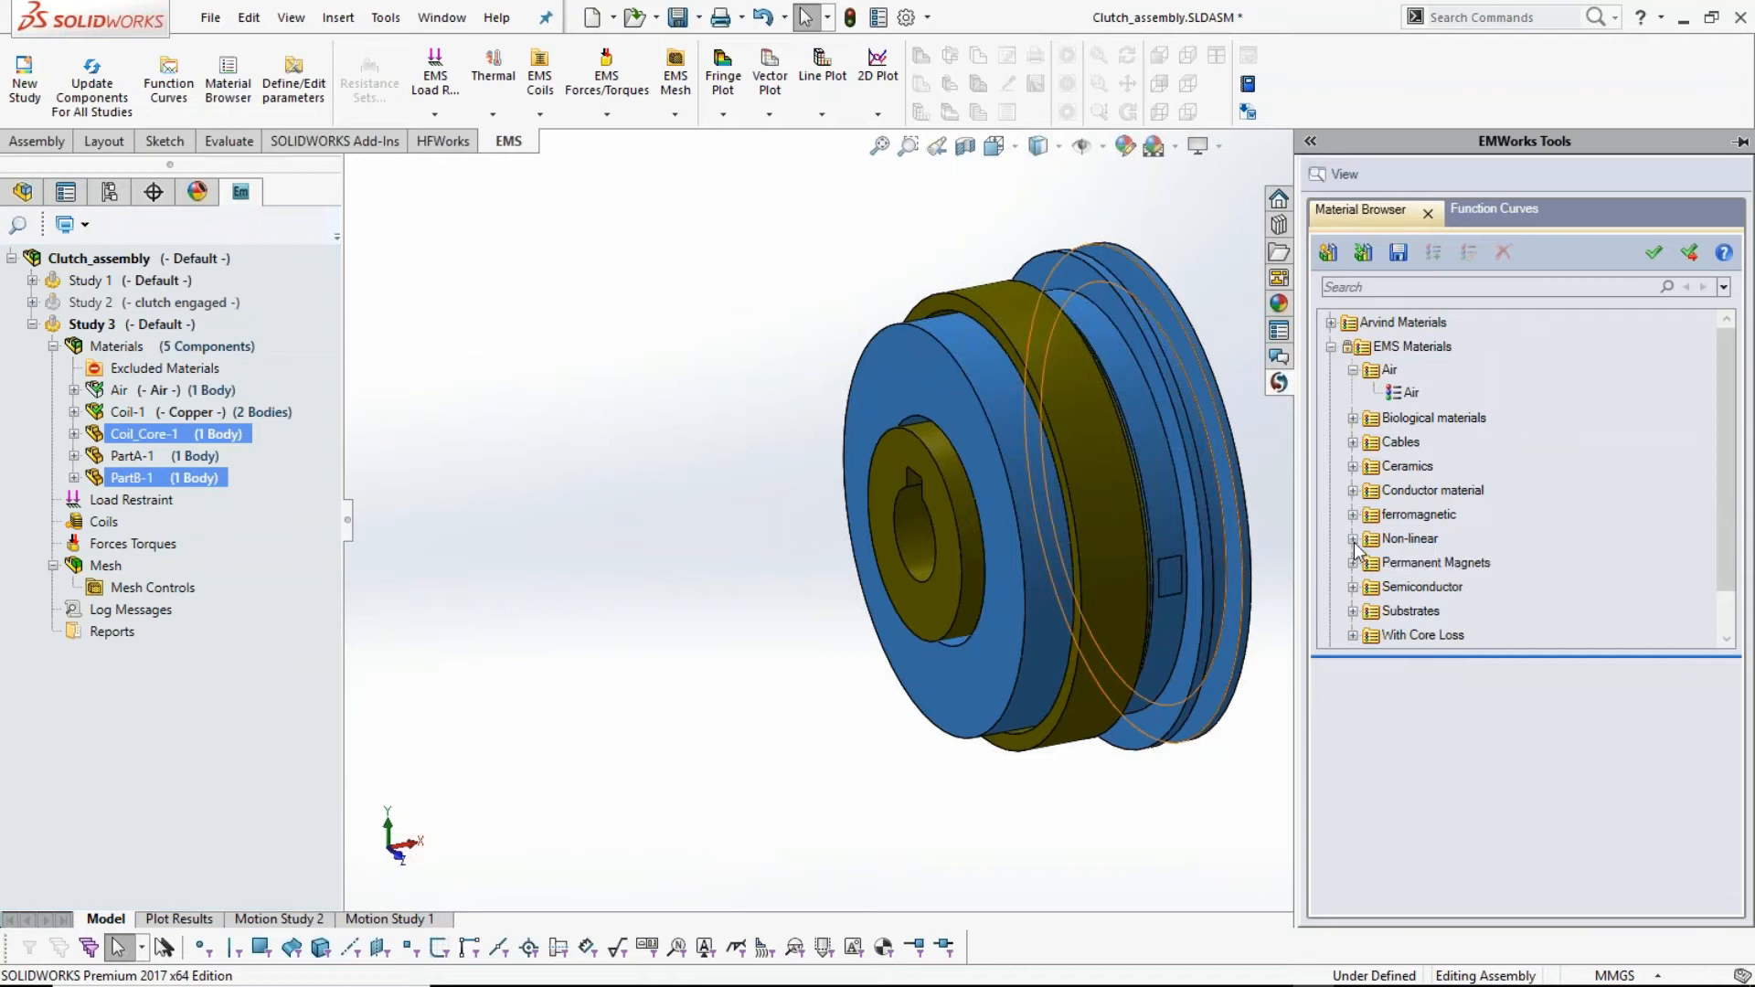
click(1353, 538)
click(1474, 466)
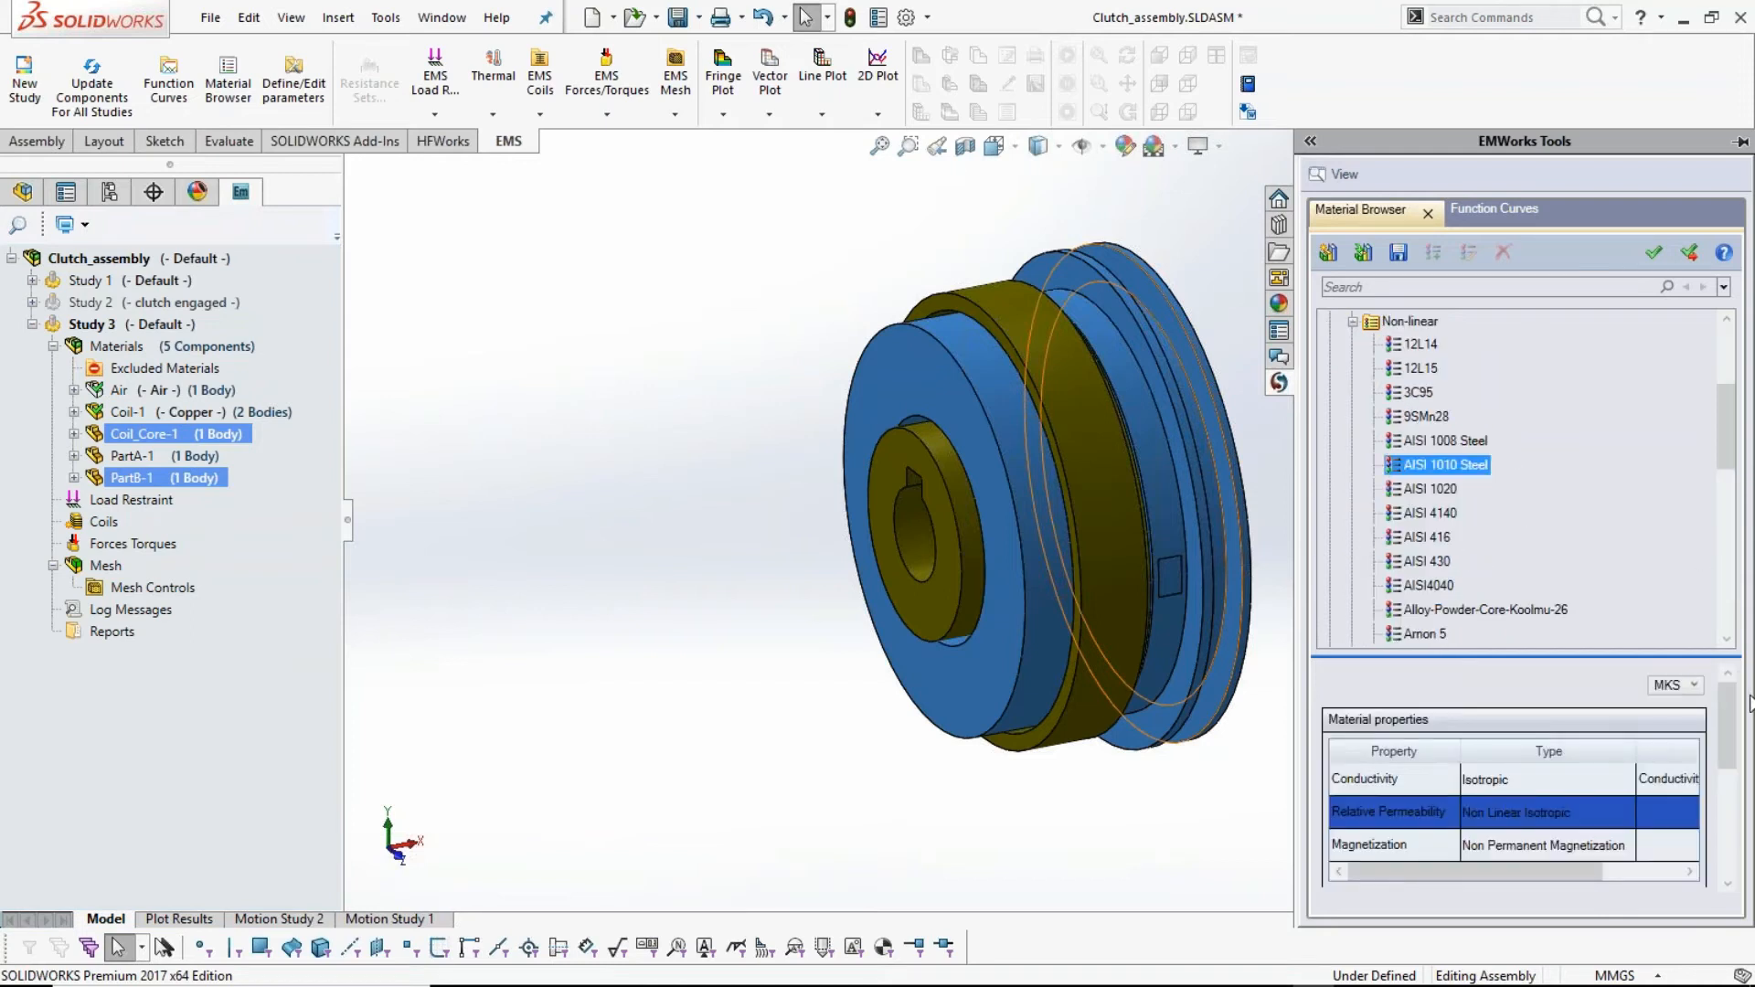
drag(1724, 703, 1719, 784)
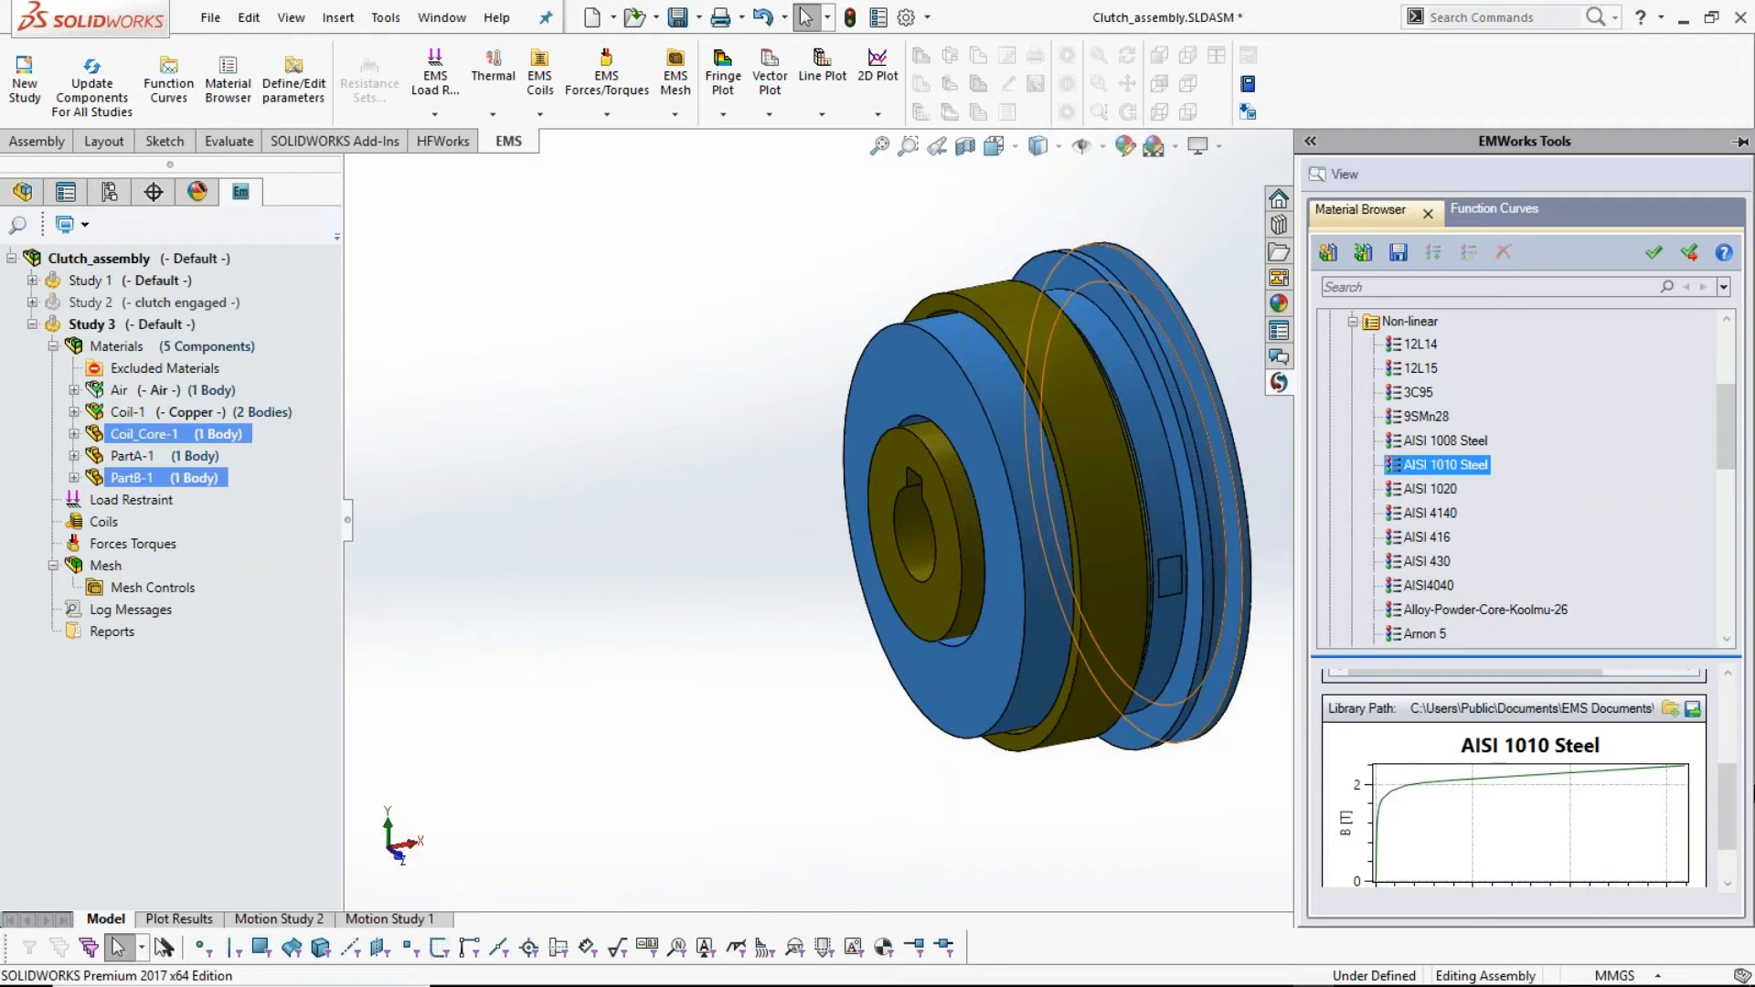
drag(1728, 828, 1730, 731)
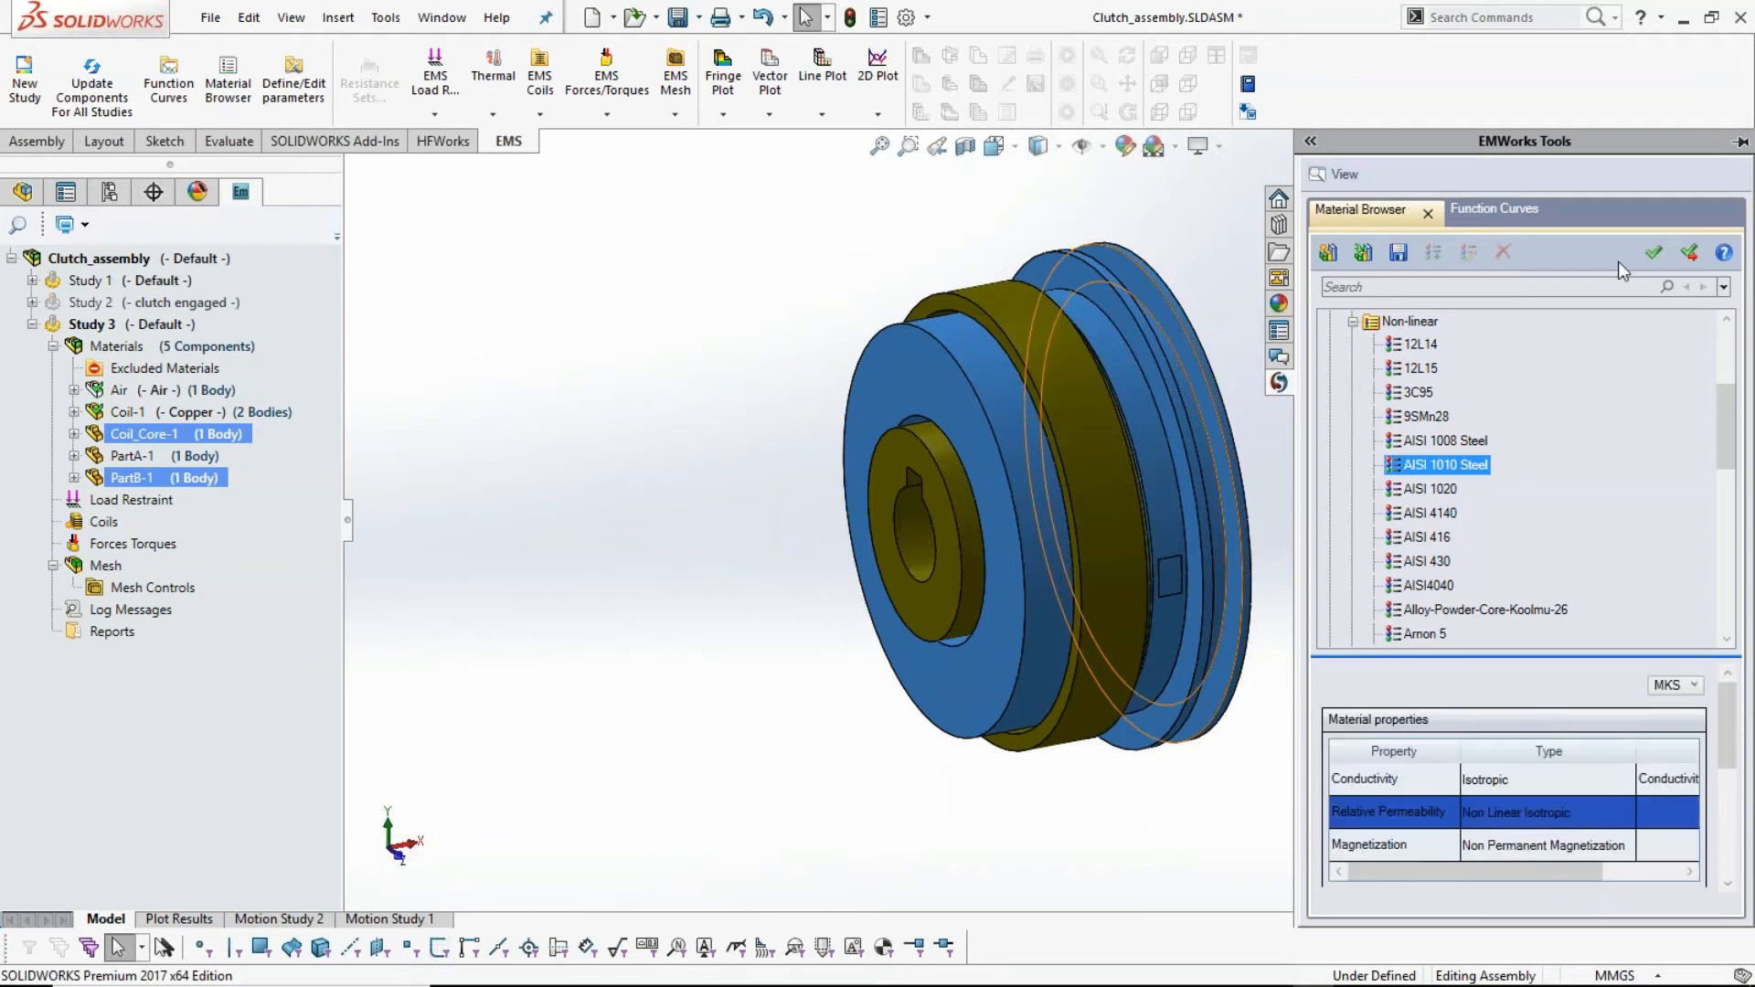
click(1653, 252)
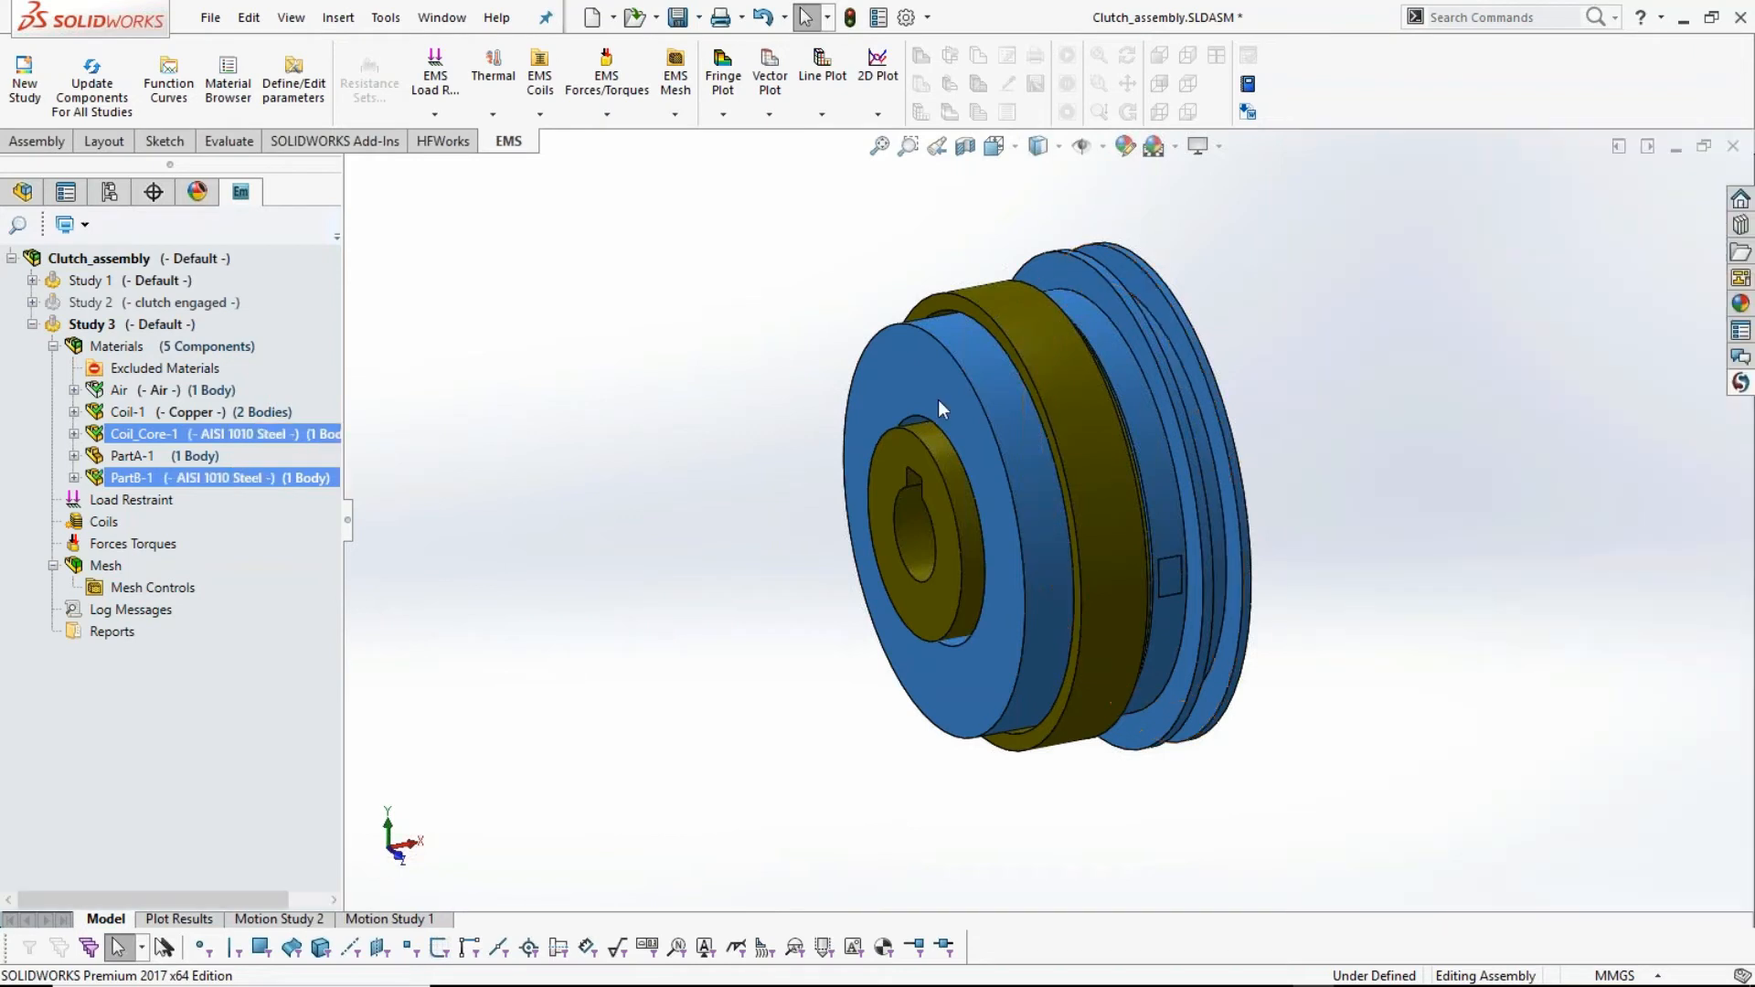
- Apply Stainless Steel from the conductor materials to the PartA-1 component in Study 3
click(163, 456)
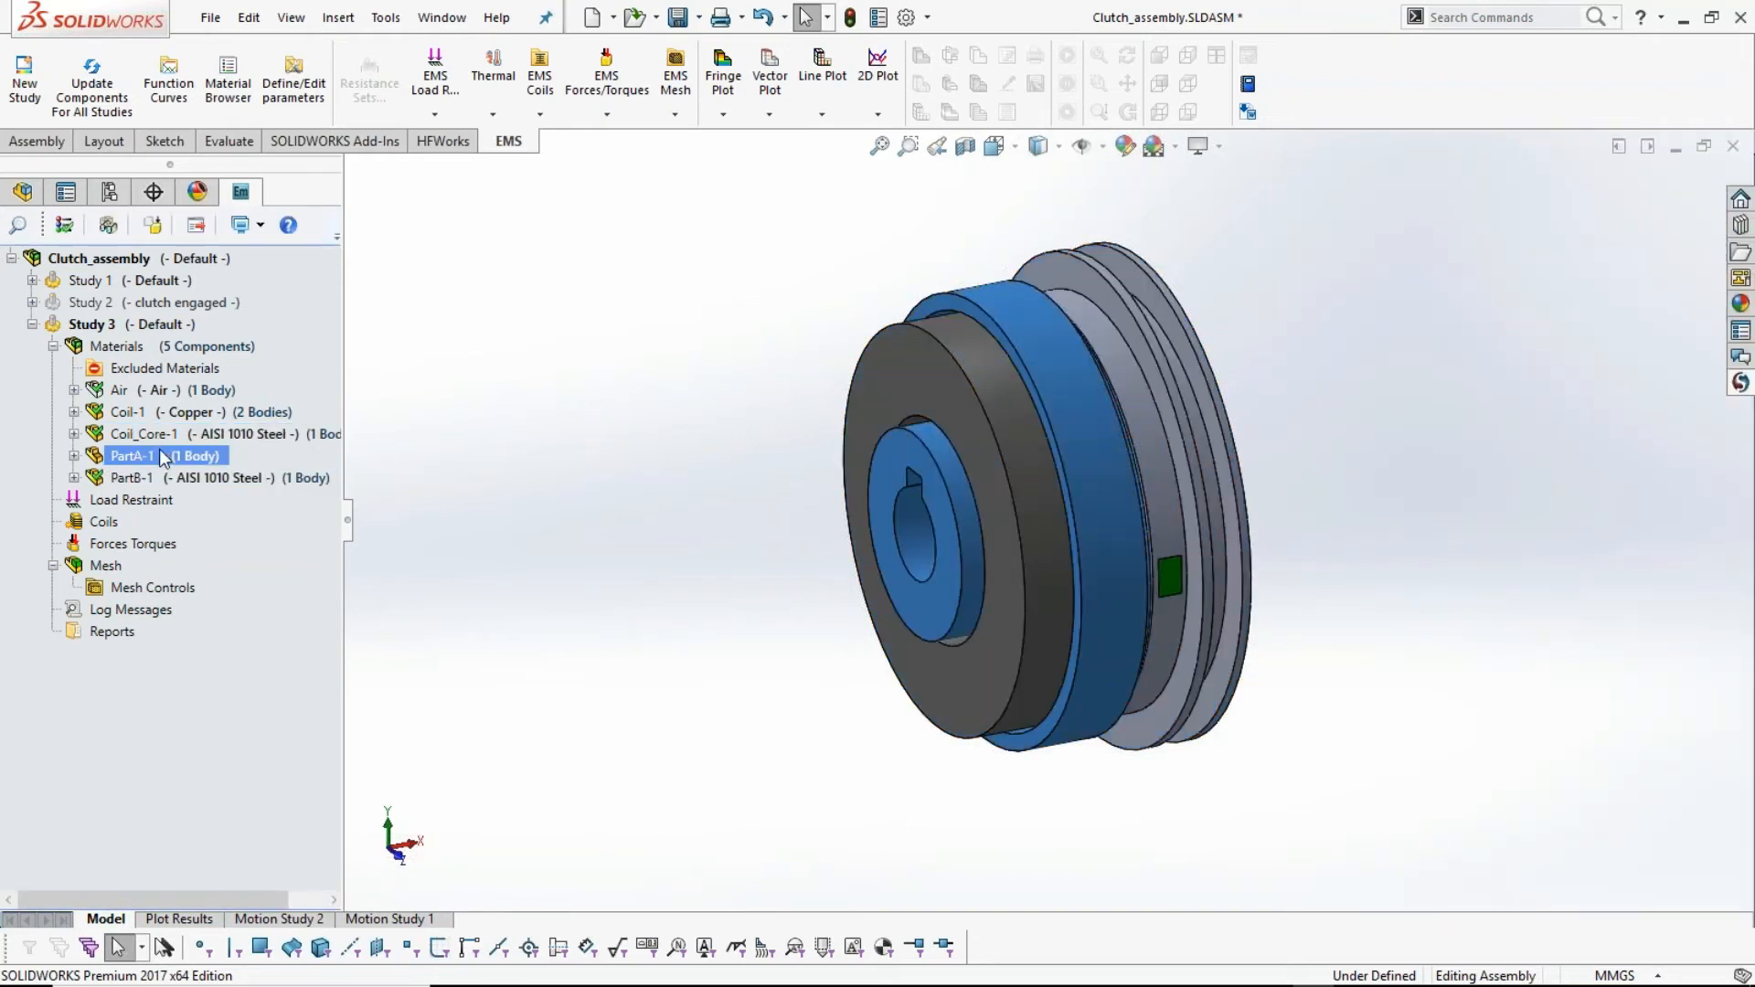
right_click(163, 462)
click(208, 485)
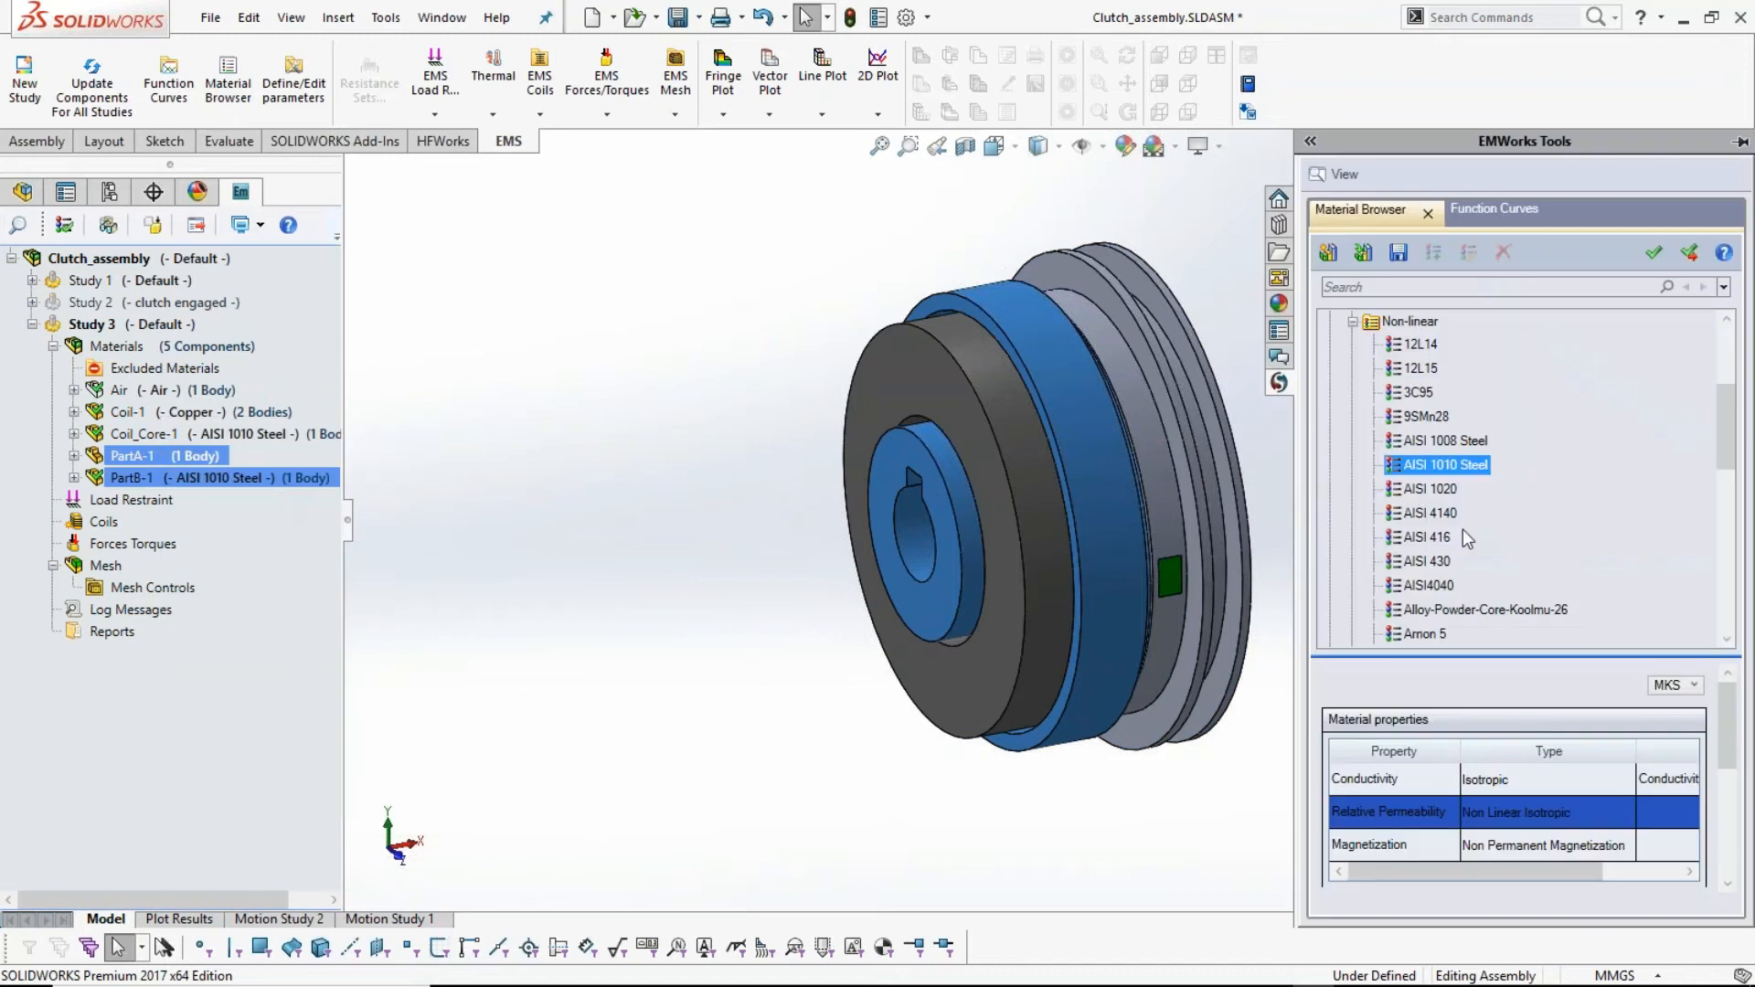
click(1410, 320)
click(1353, 321)
click(1398, 442)
double_click(1398, 442)
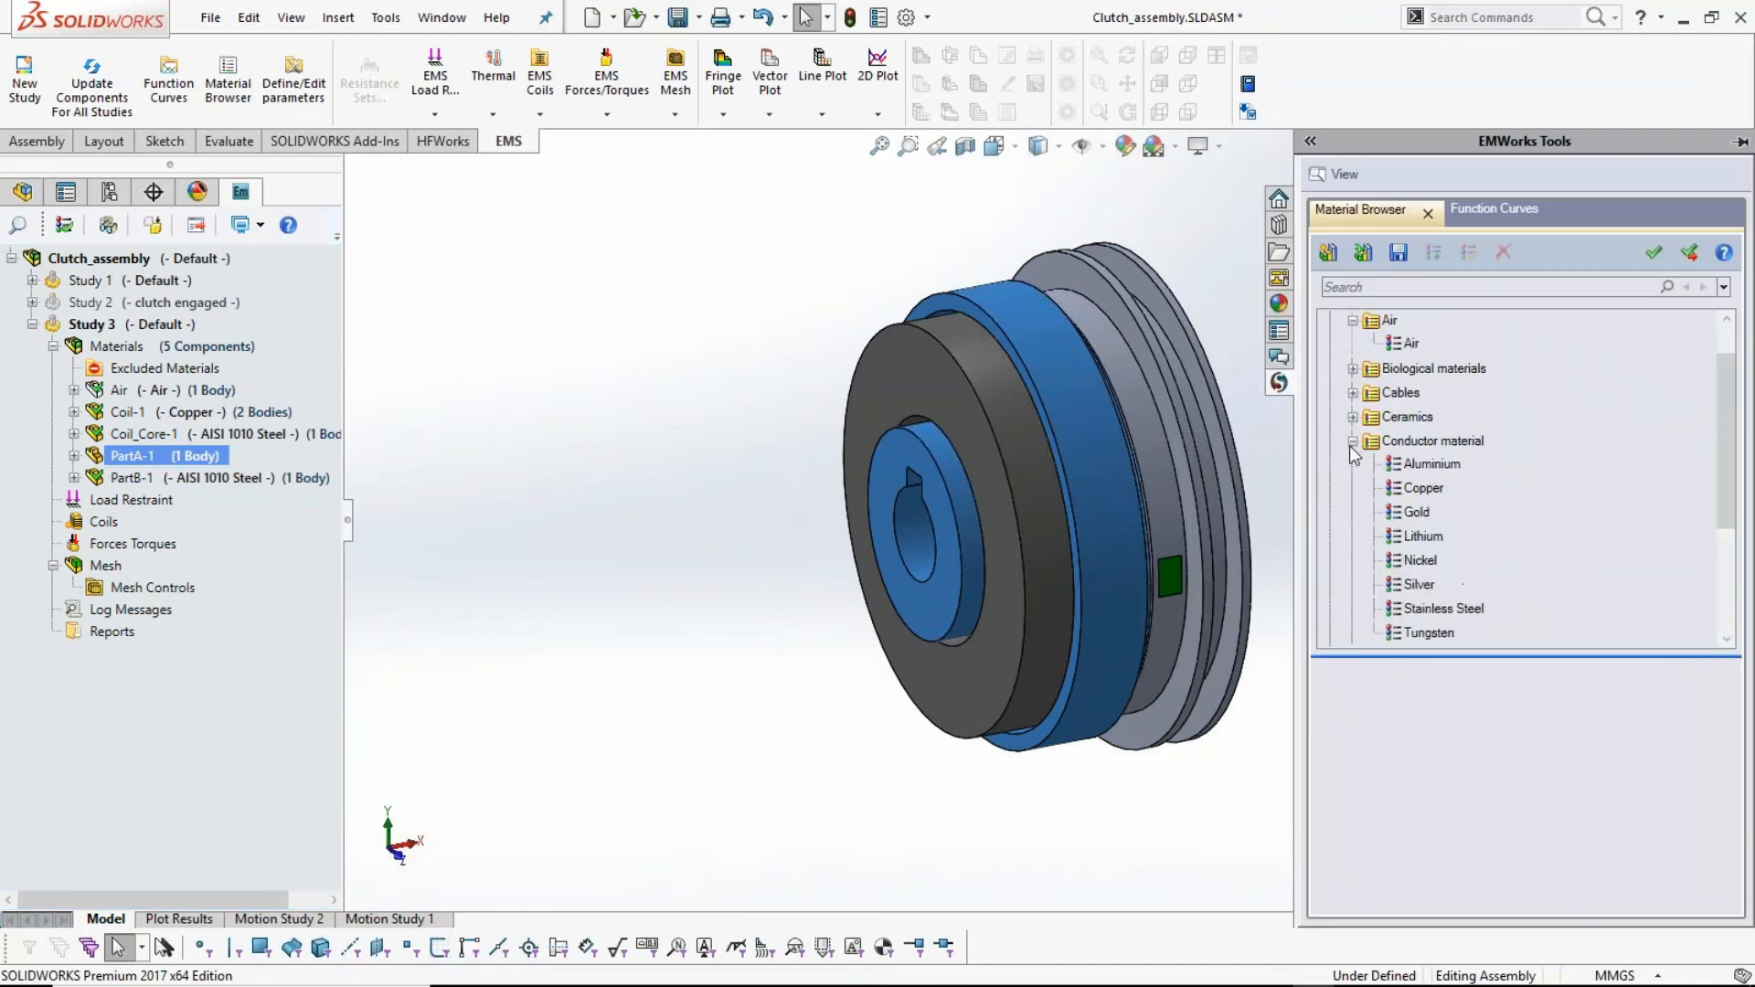
click(1461, 610)
click(1690, 253)
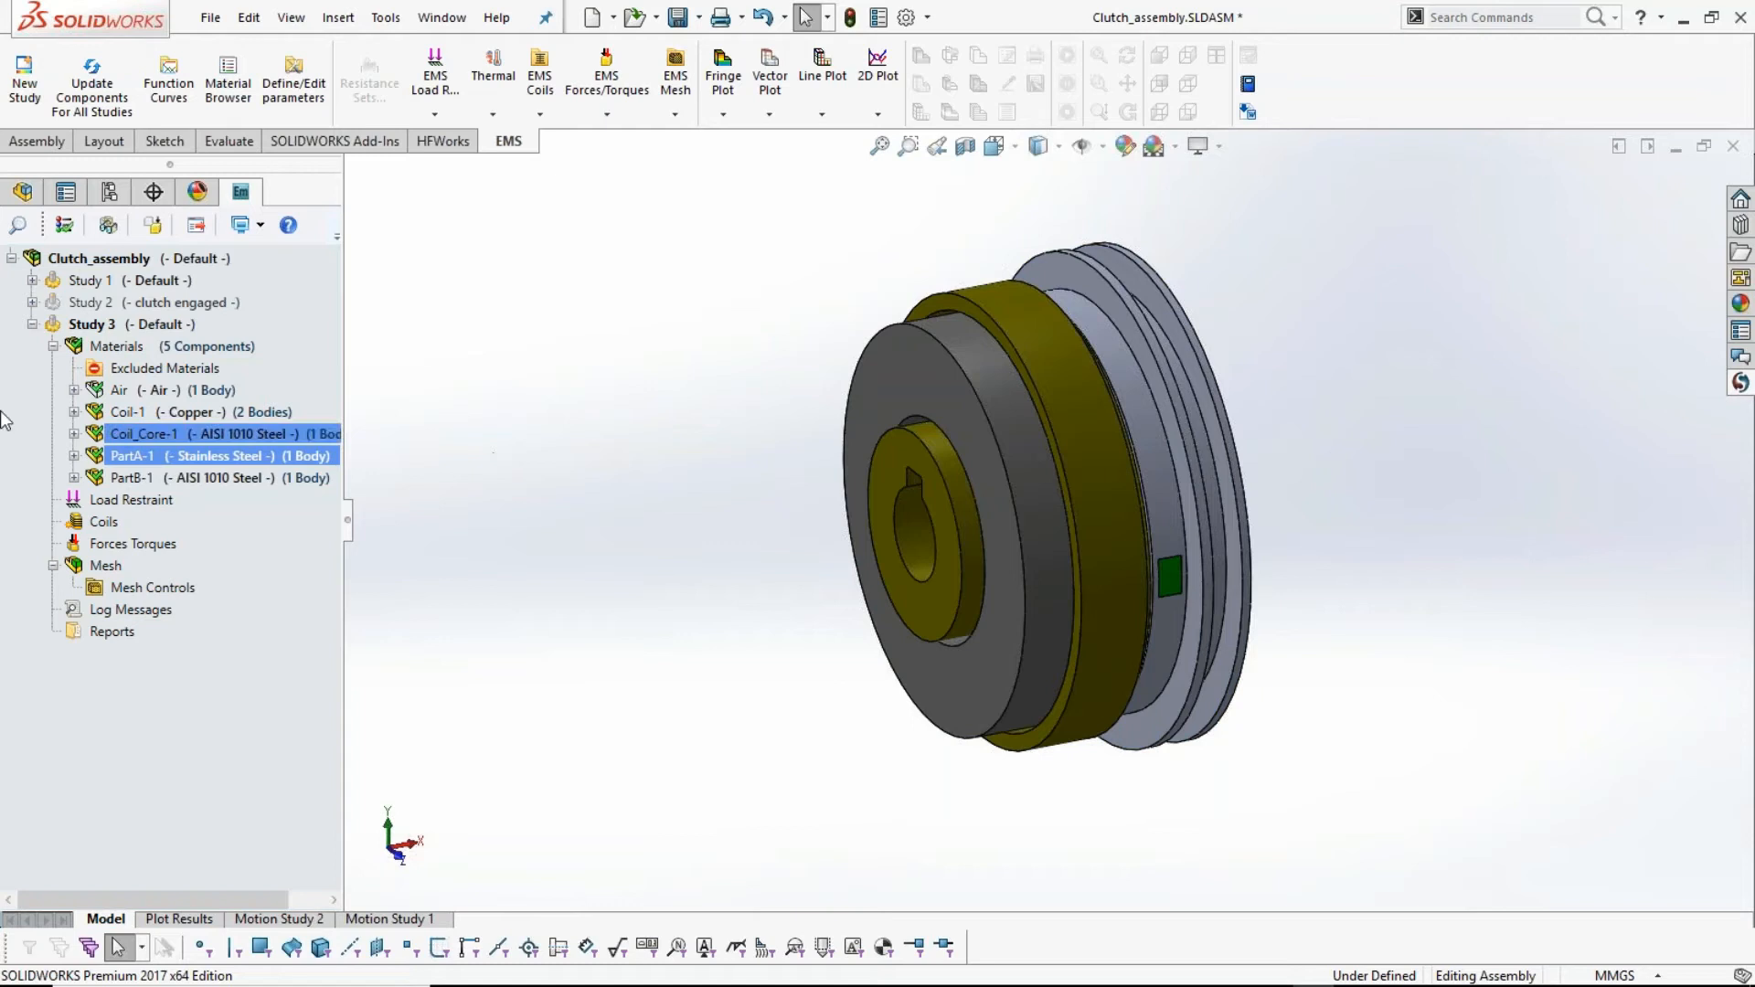
- Collapse Study 3's materials and section the clutch assembly along the Front Plane at zero offset to expose the coil's cross-section
click(53, 345)
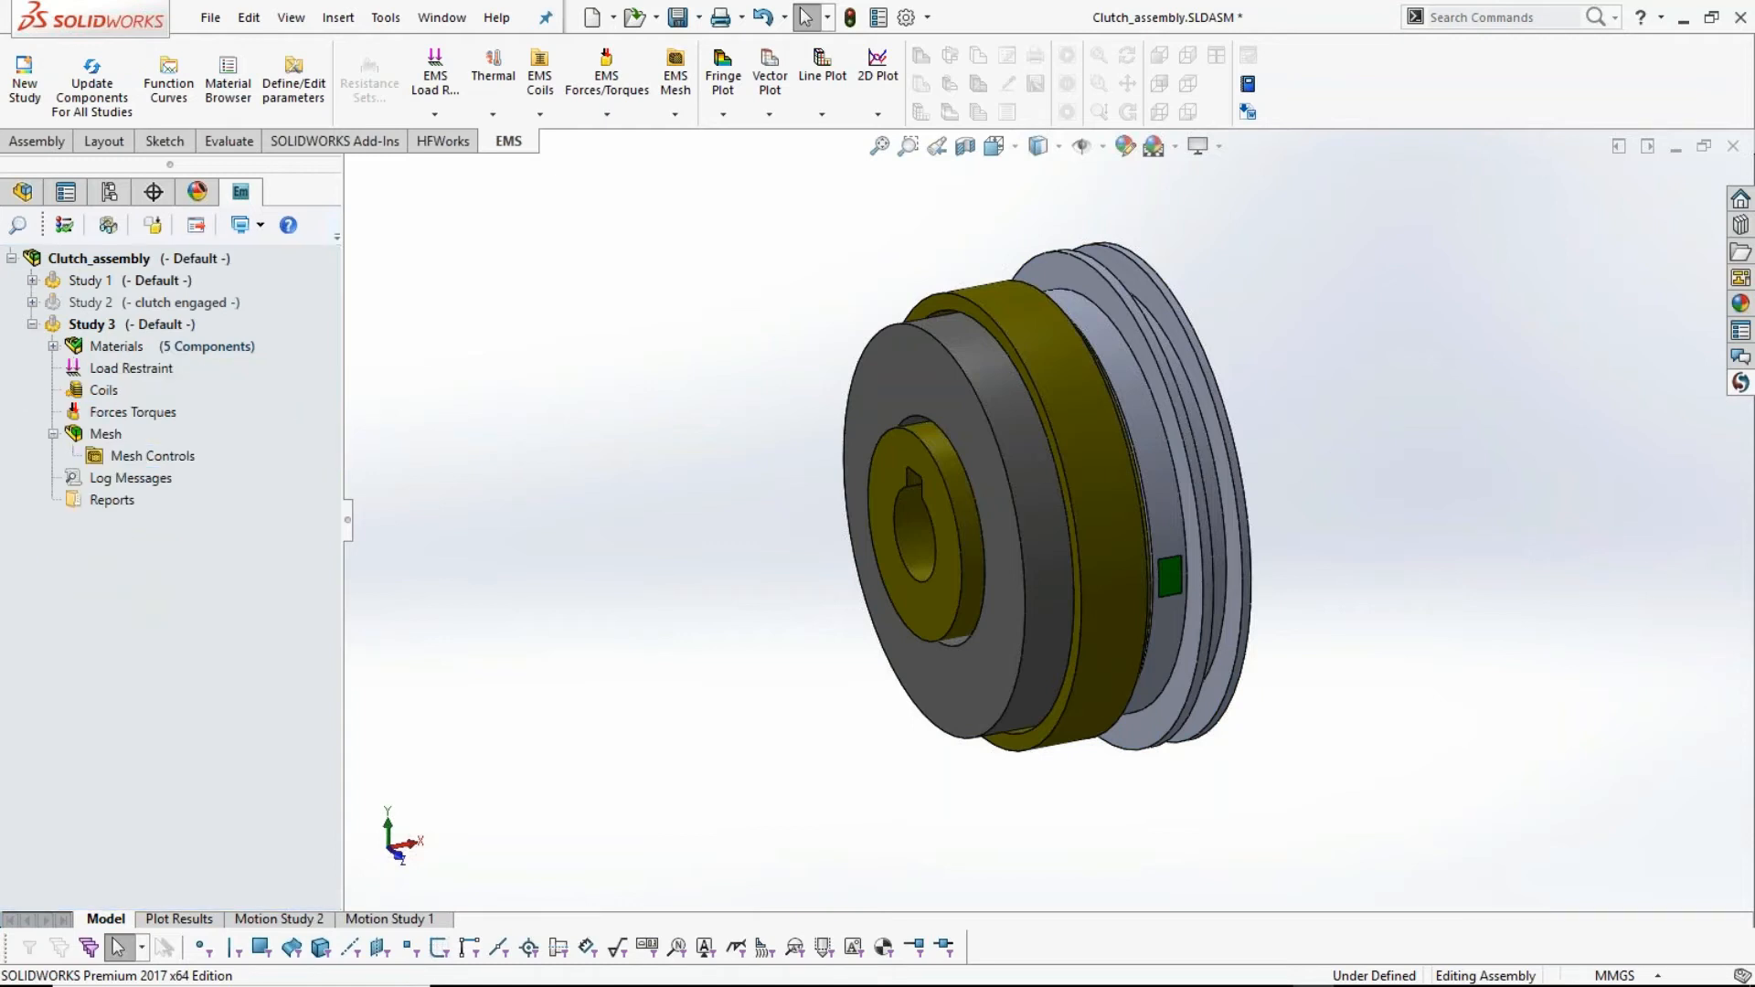
click(964, 148)
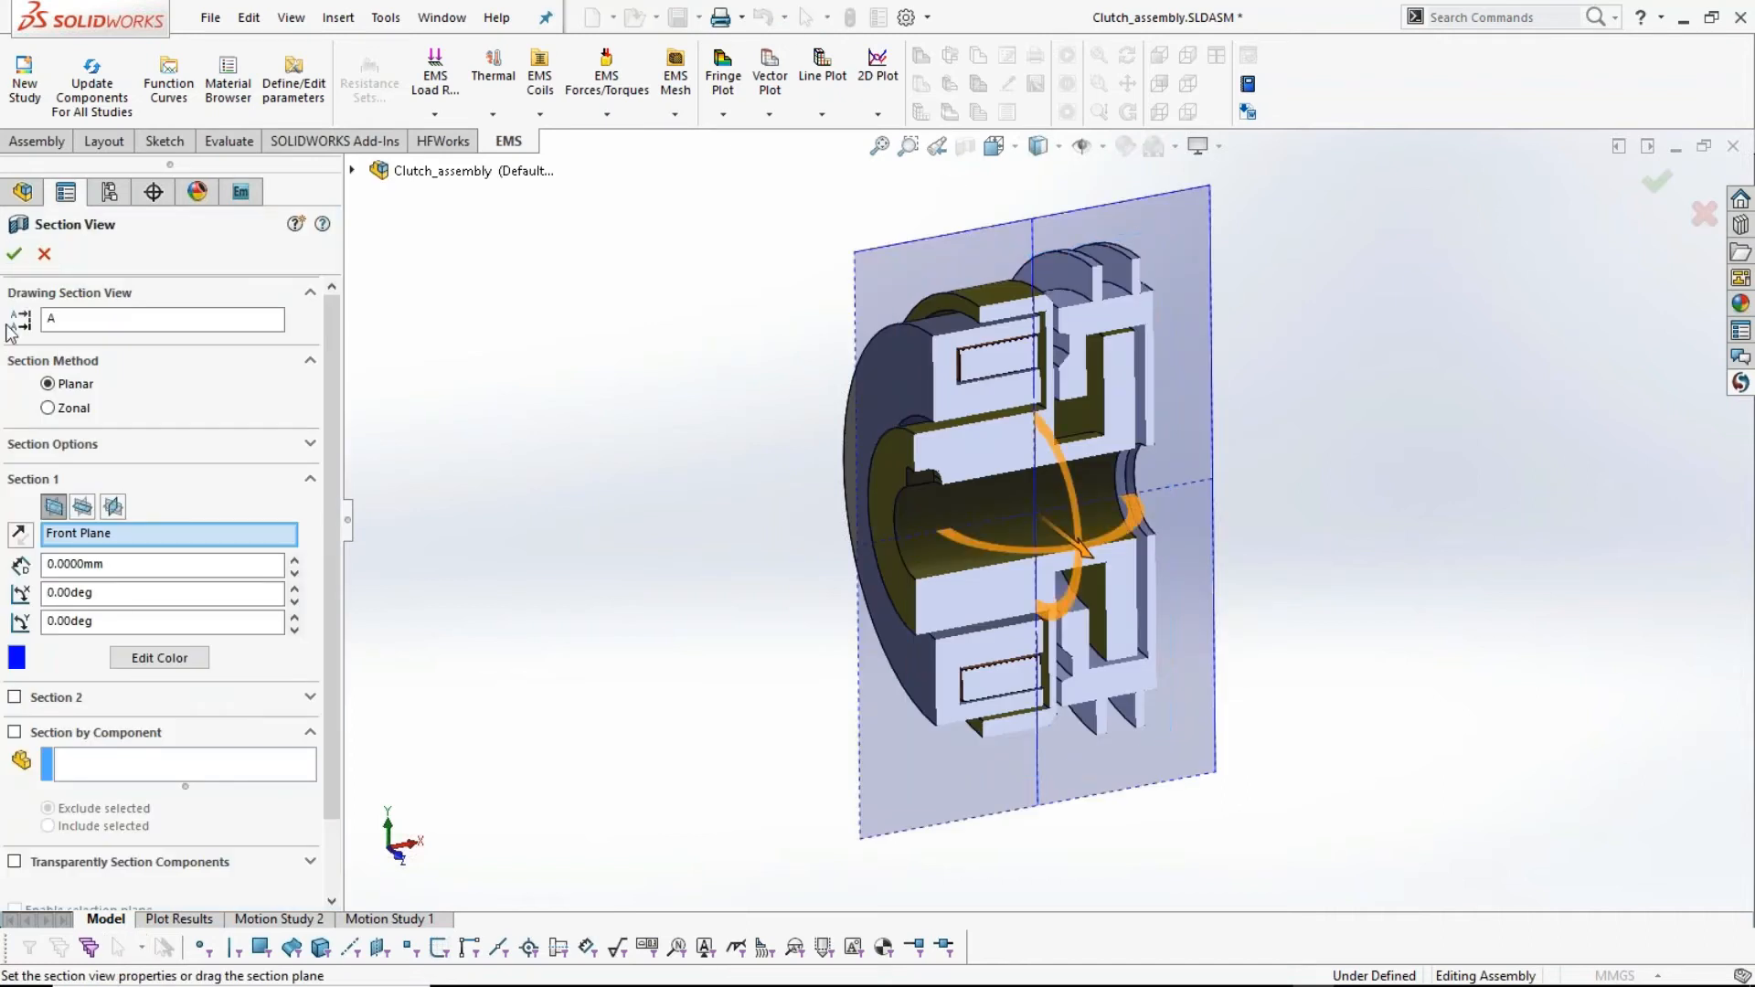
click(14, 253)
middle_drag(762, 585, 736, 555)
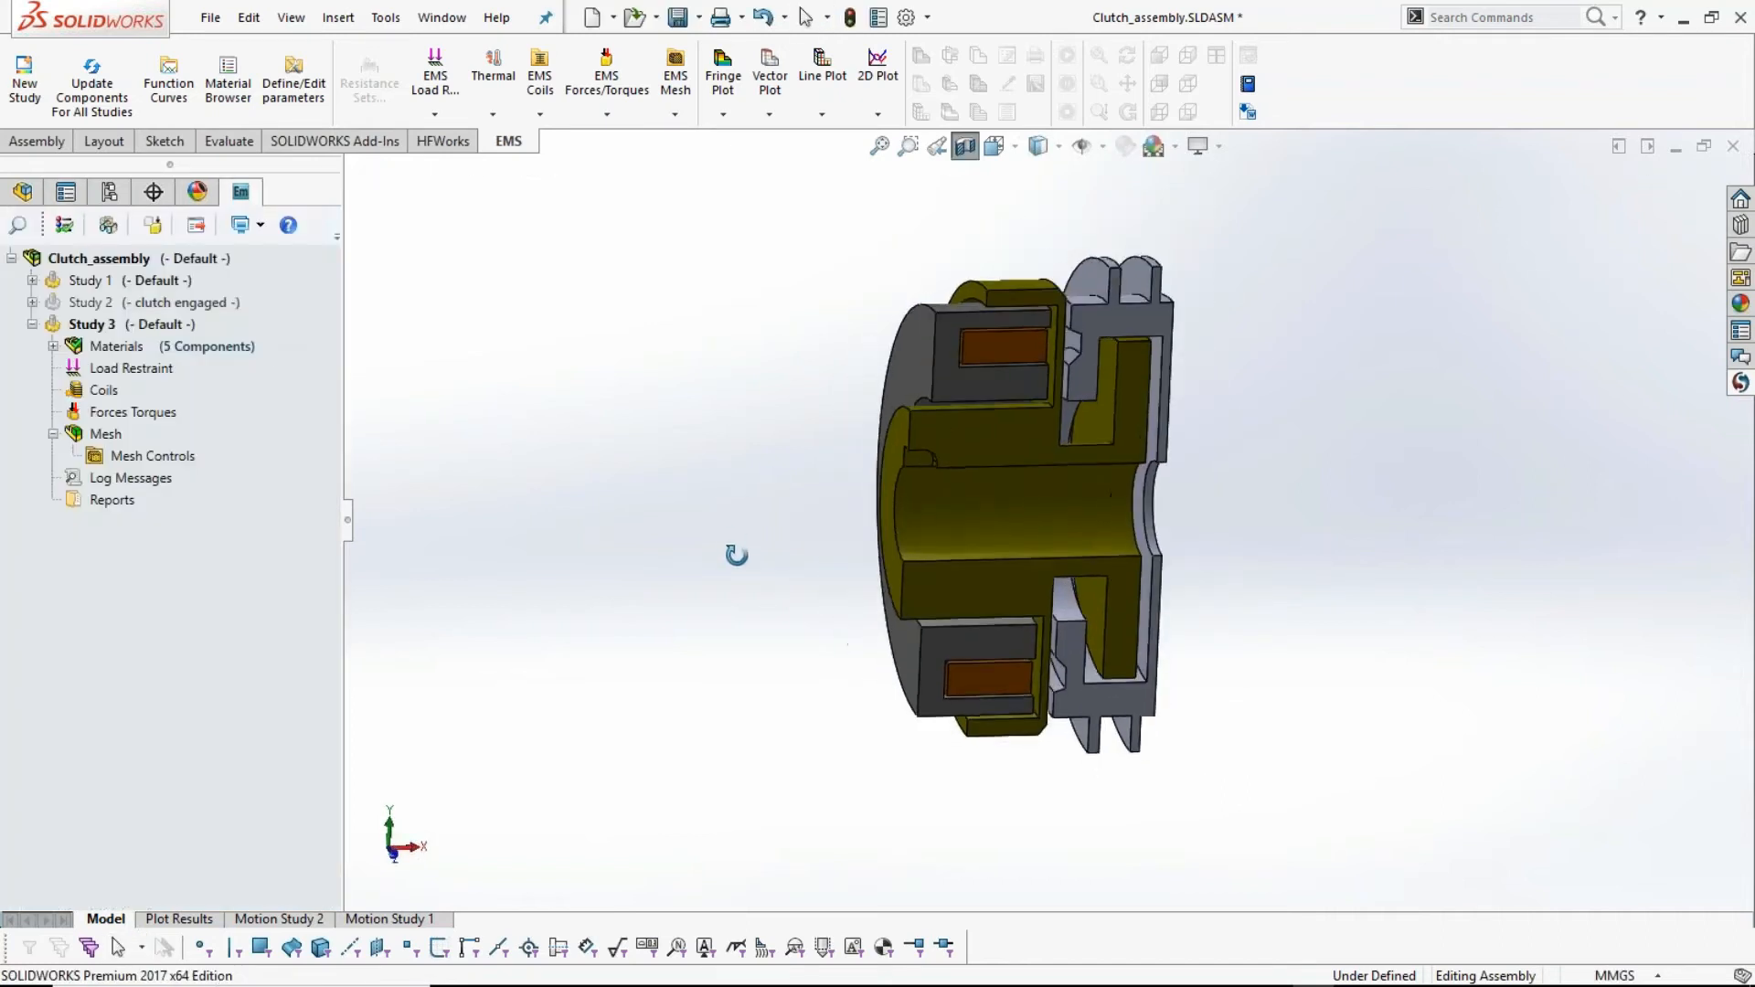
scroll(1127, 348, down, 2)
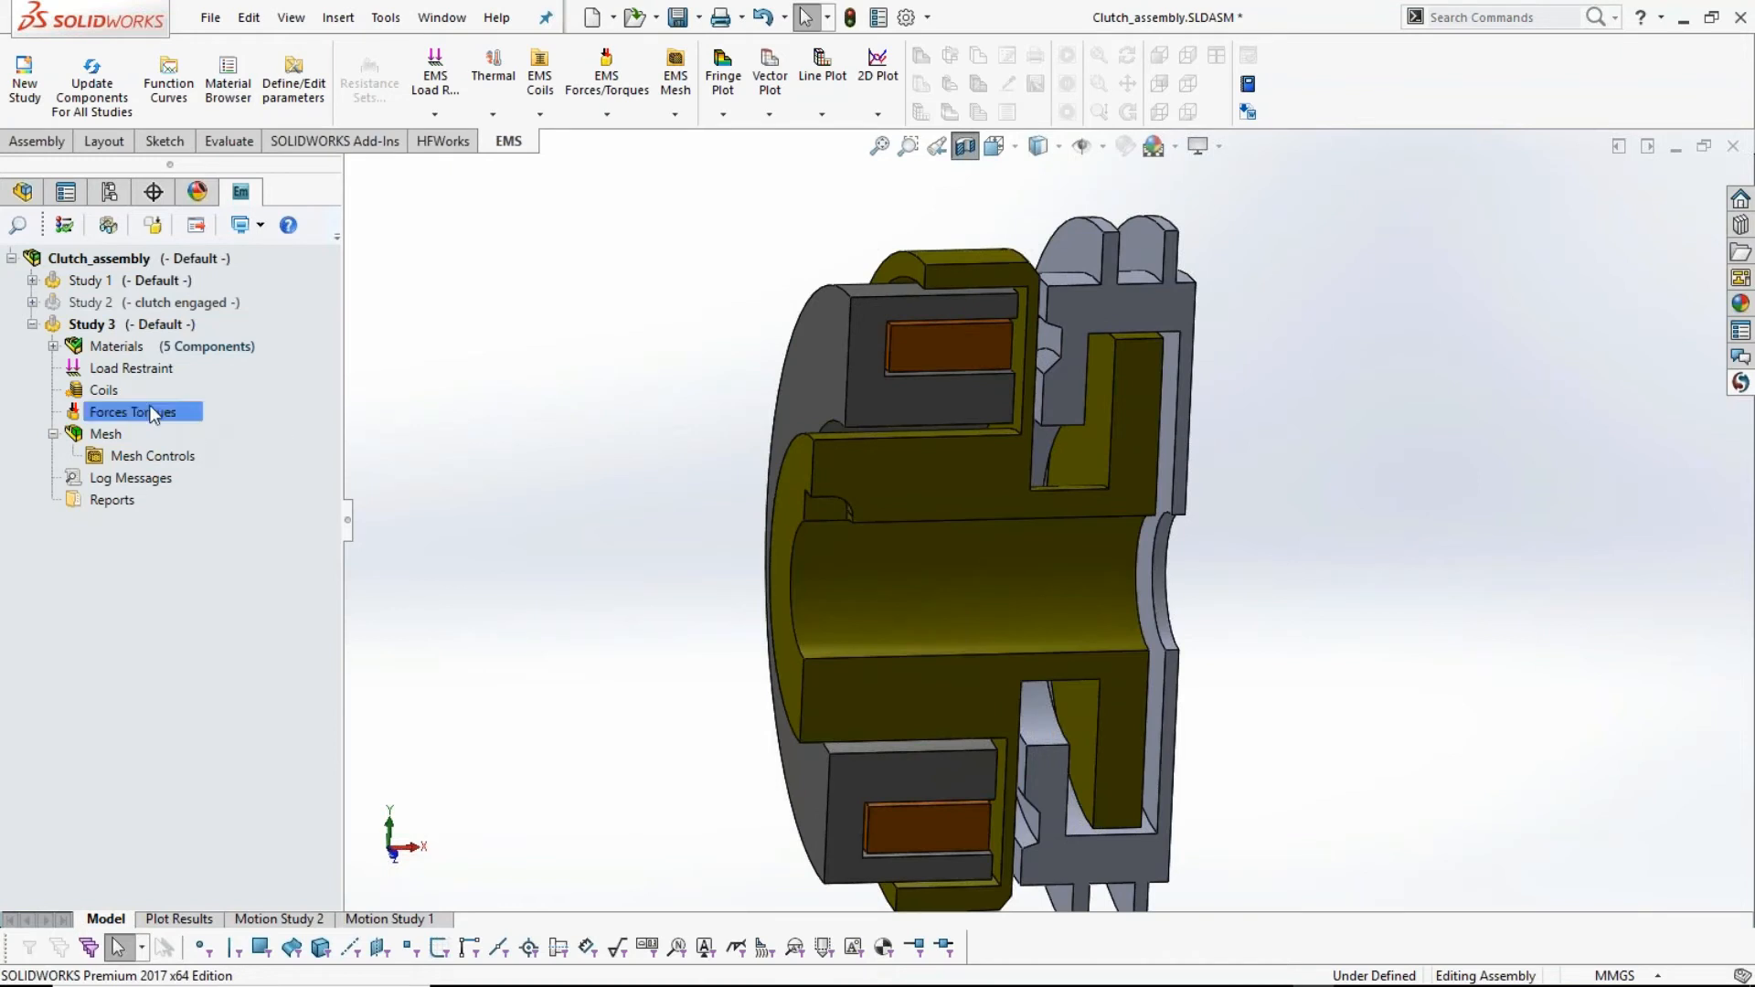
- Start a wound coil on Coil-1 with its upper cut face as entry port, the exit port same as entry, and the preview shown
click(116, 394)
right_click(116, 400)
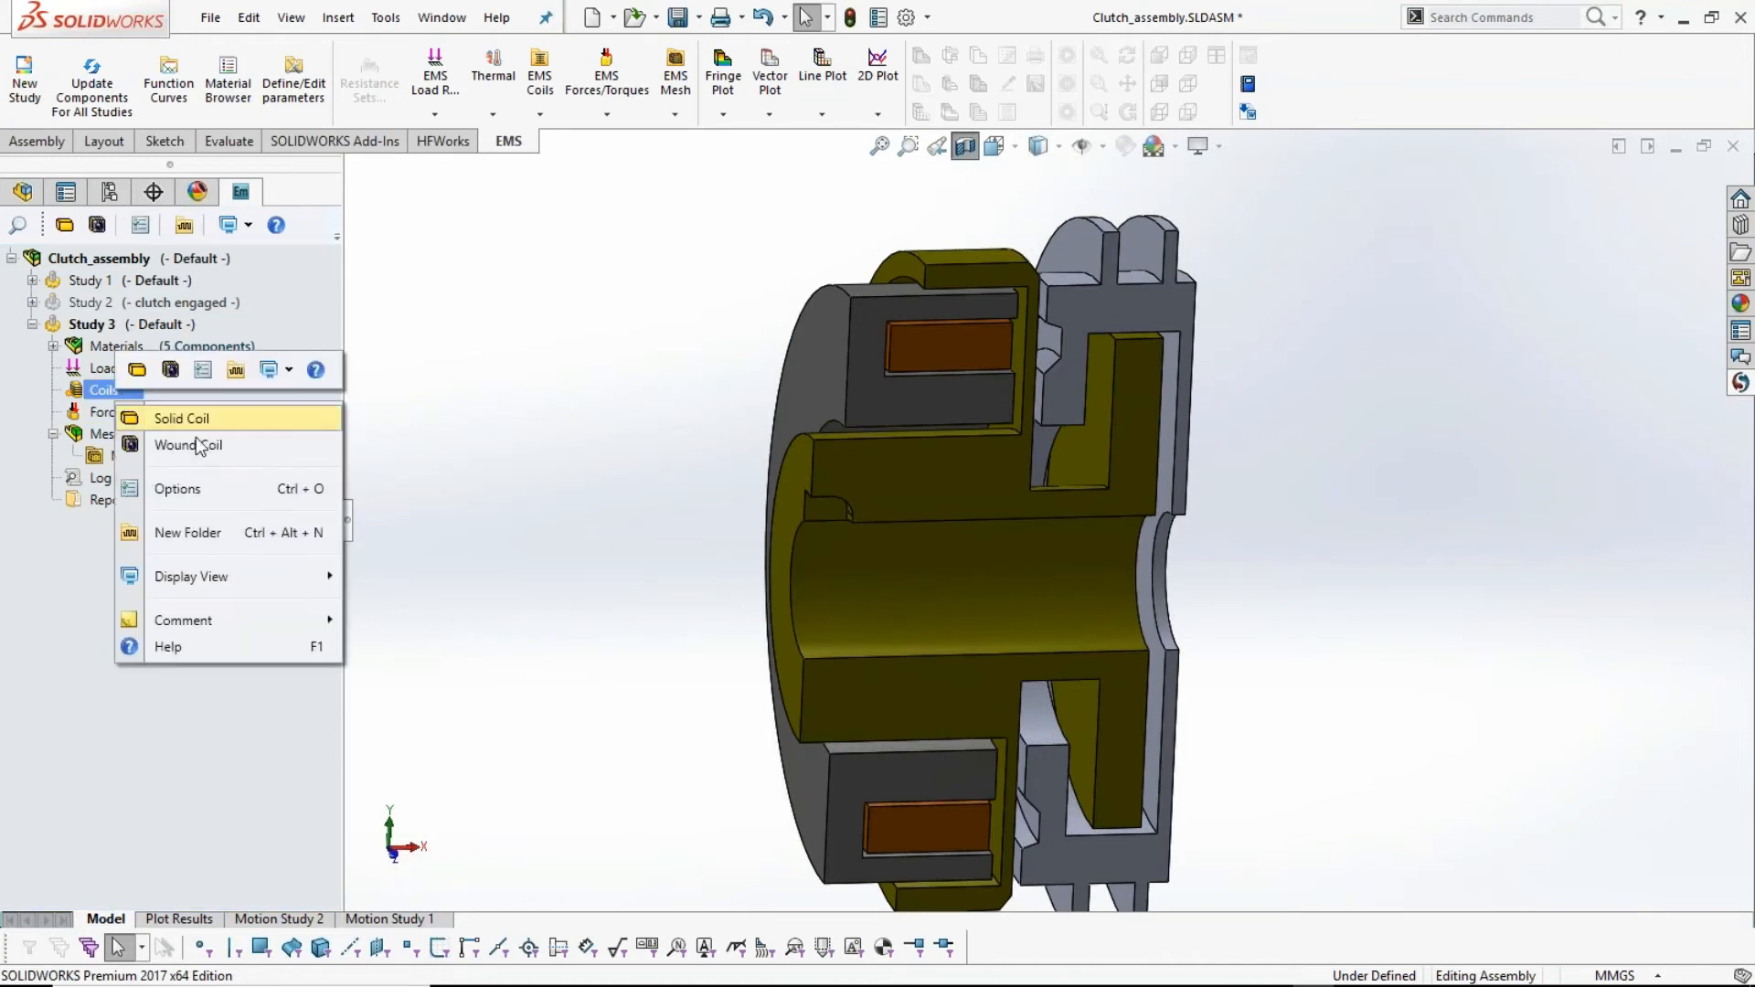
click(188, 444)
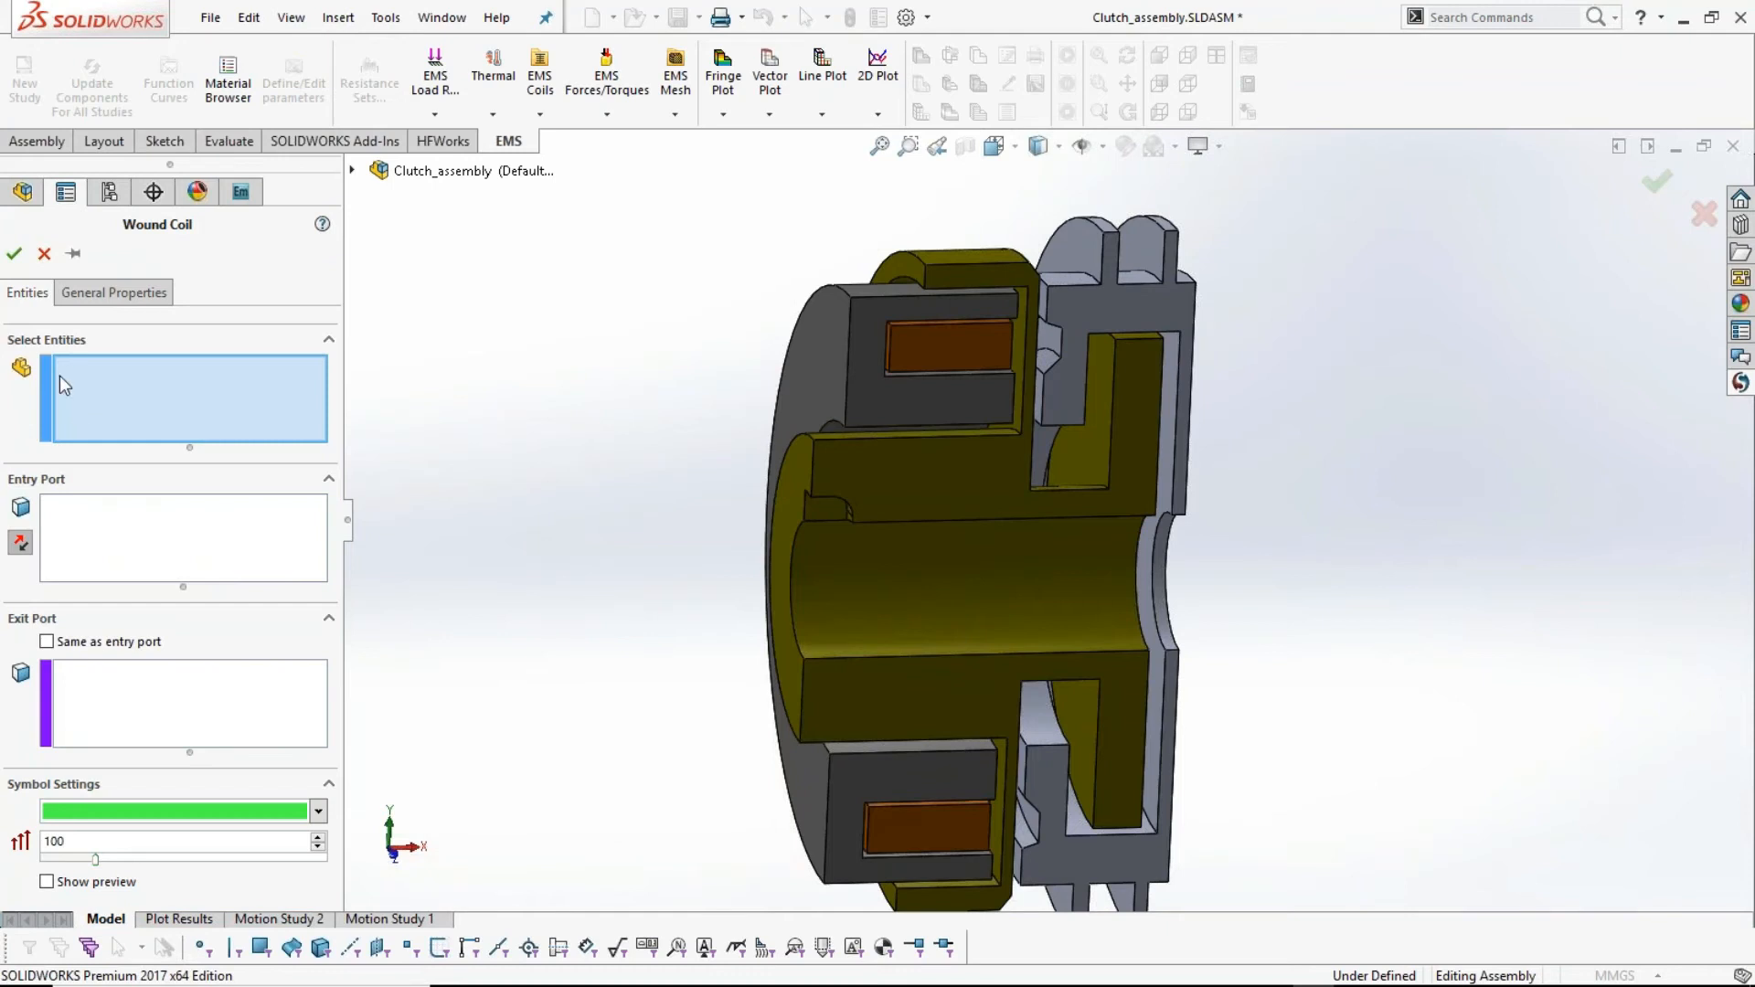
click(932, 353)
middle_drag(800, 488, 795, 549)
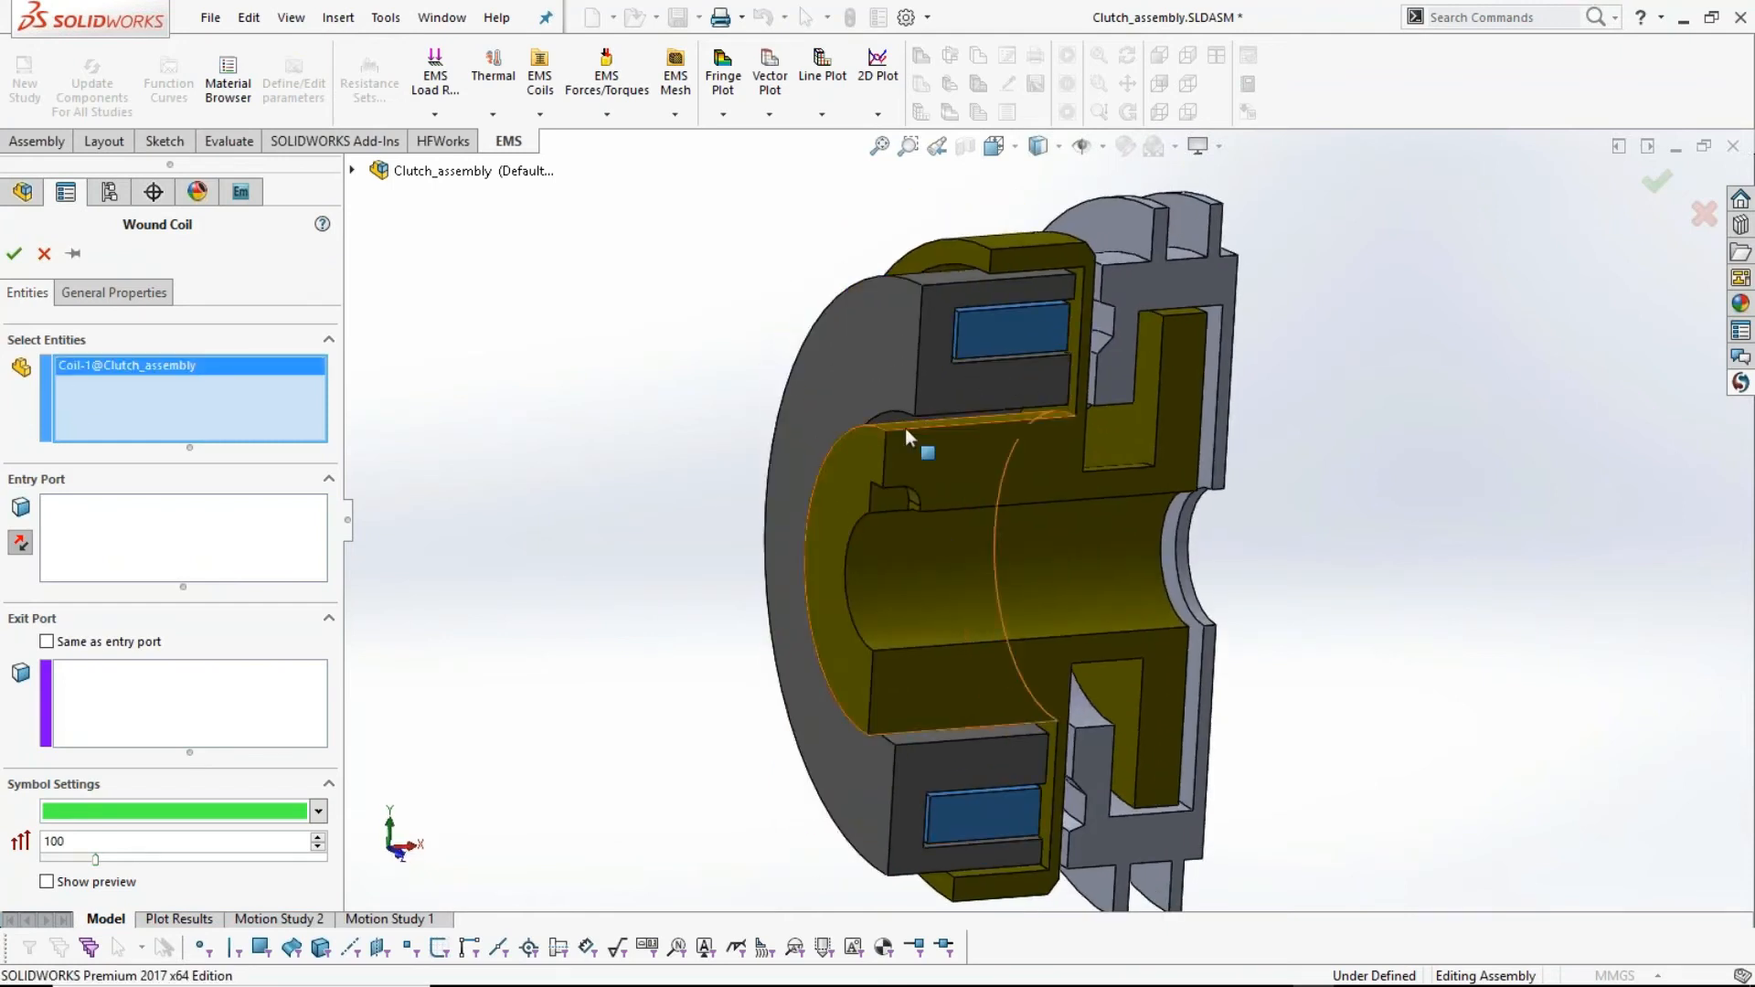
click(252, 506)
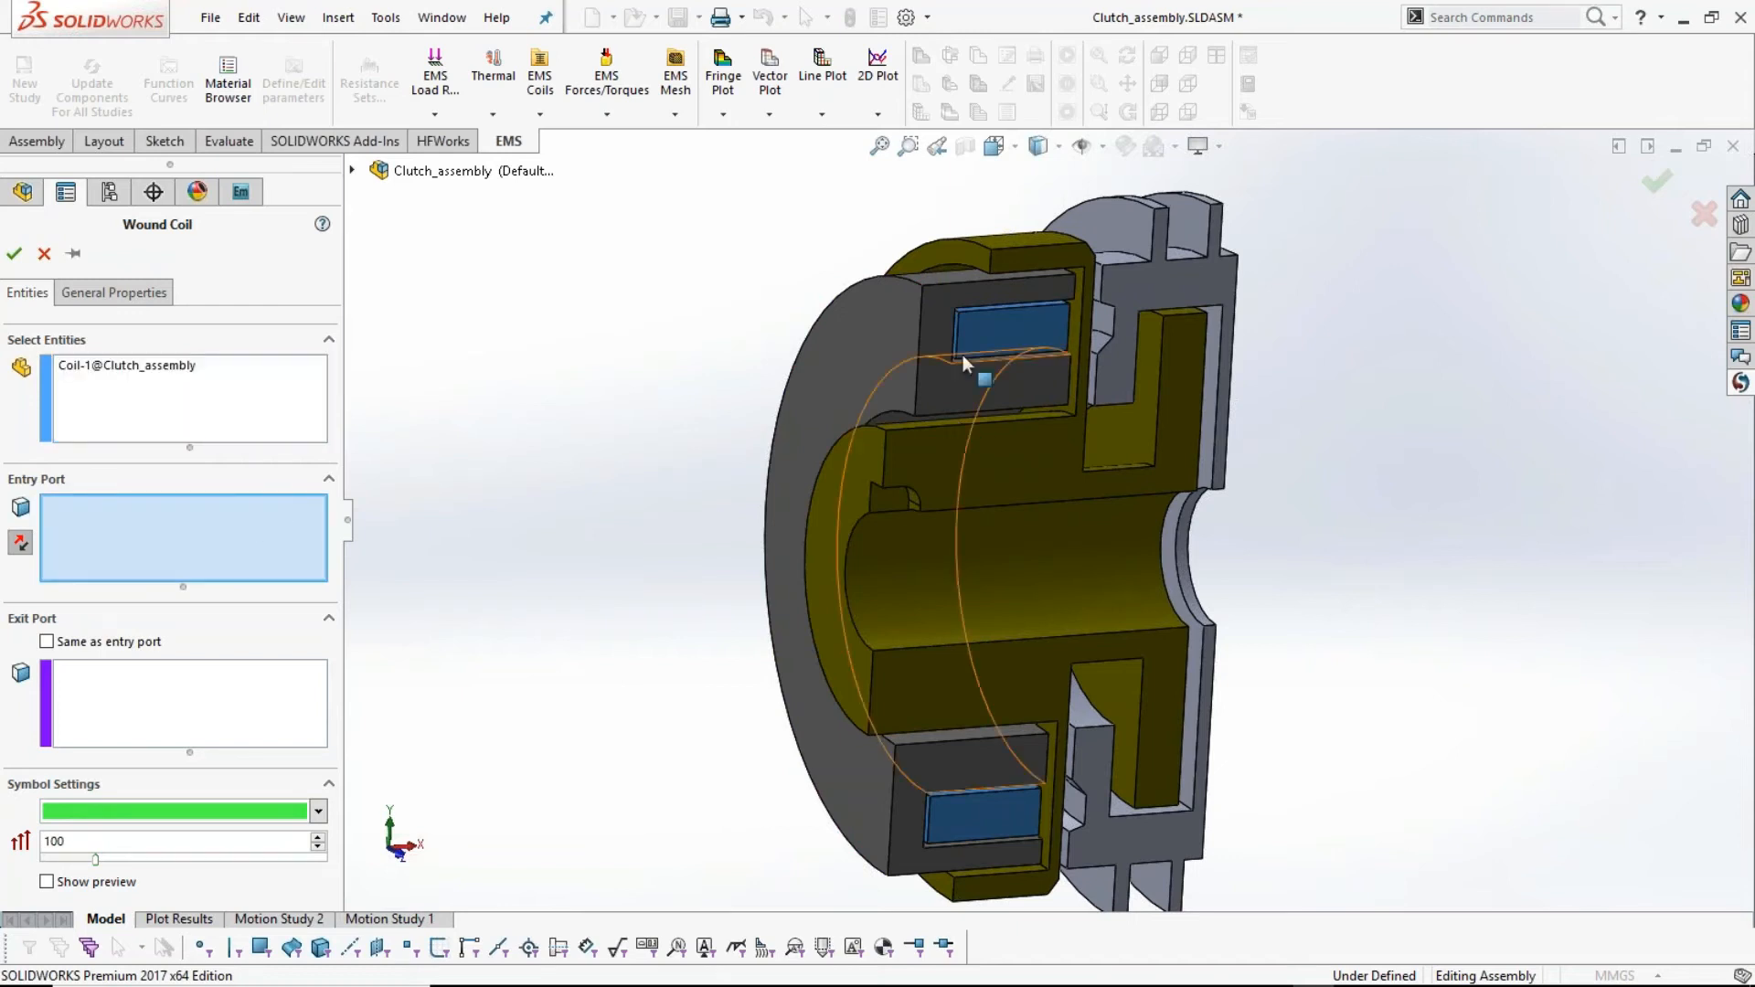
click(985, 342)
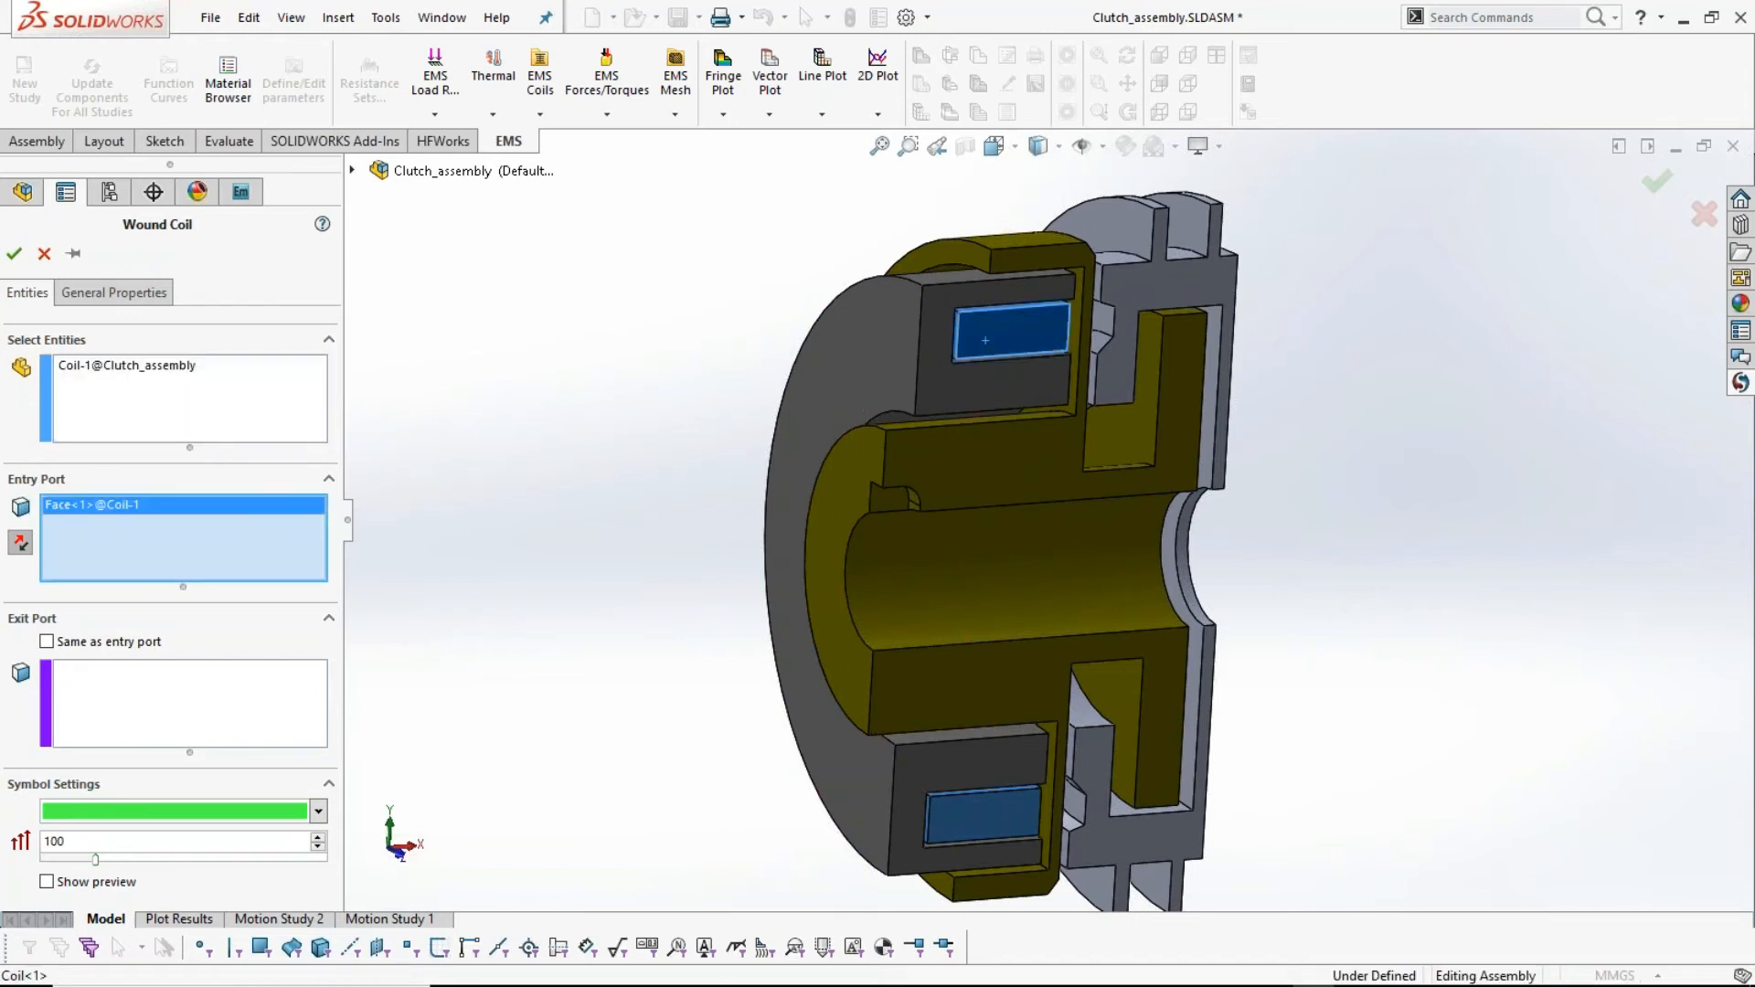
click(76, 882)
click(47, 642)
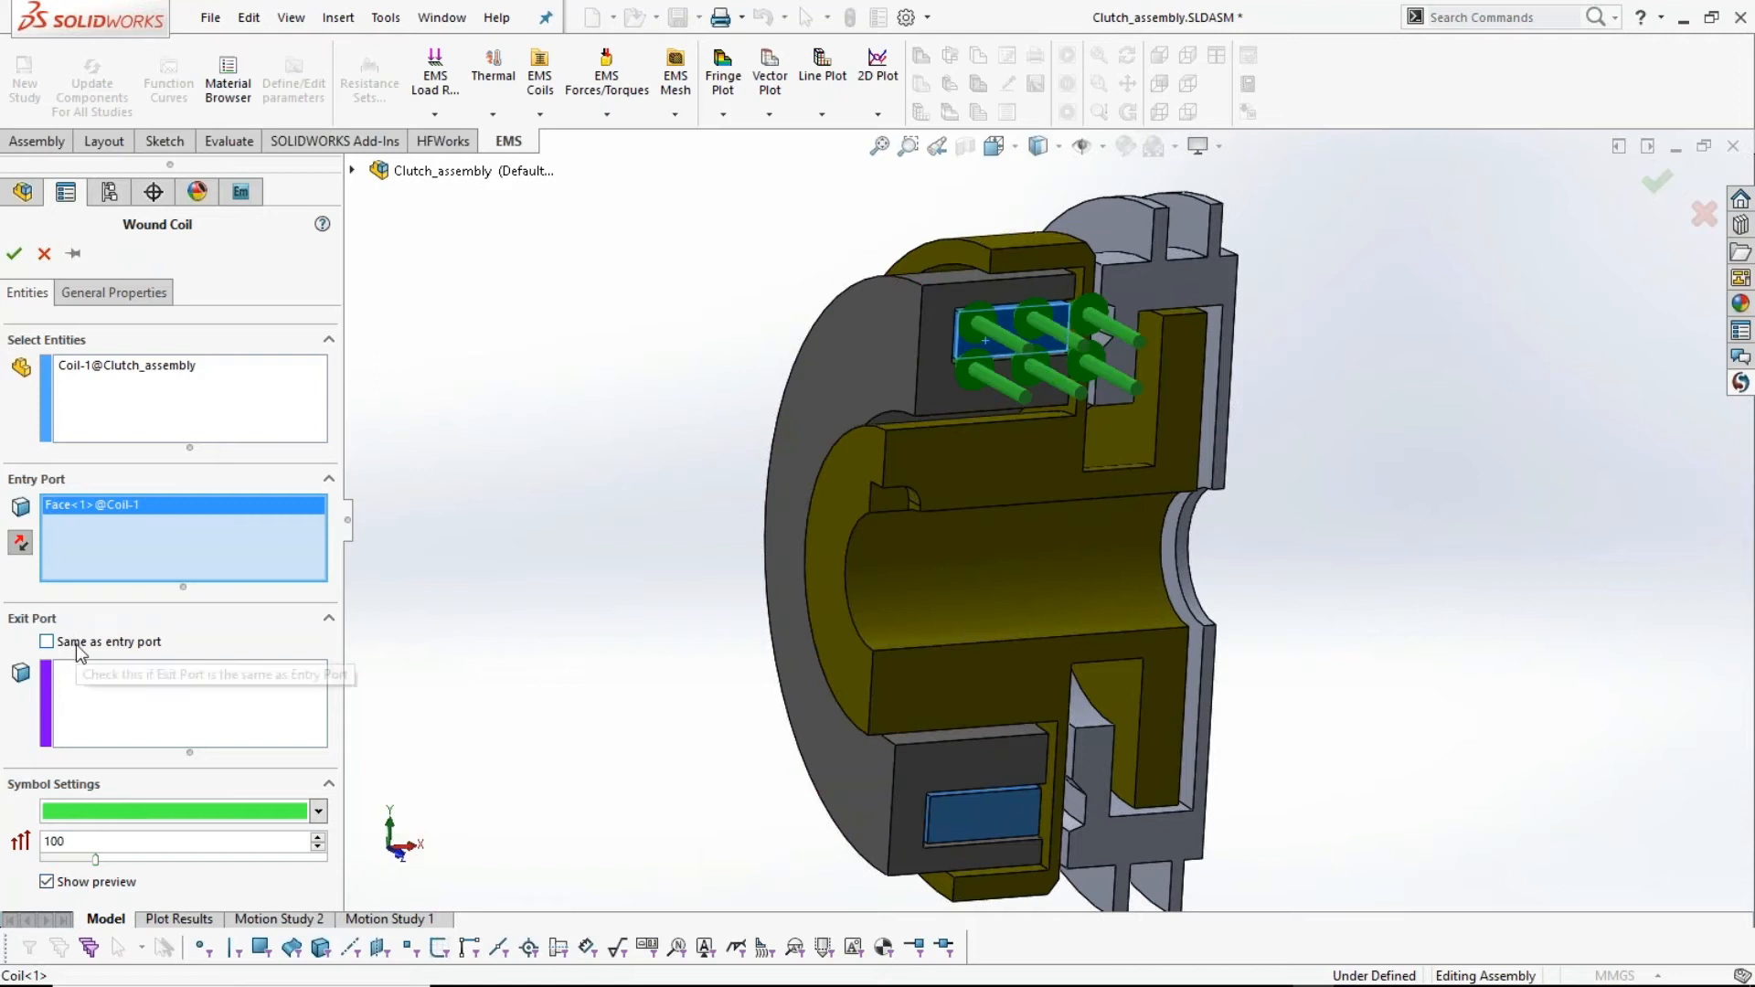
middle_drag(677, 578, 710, 557)
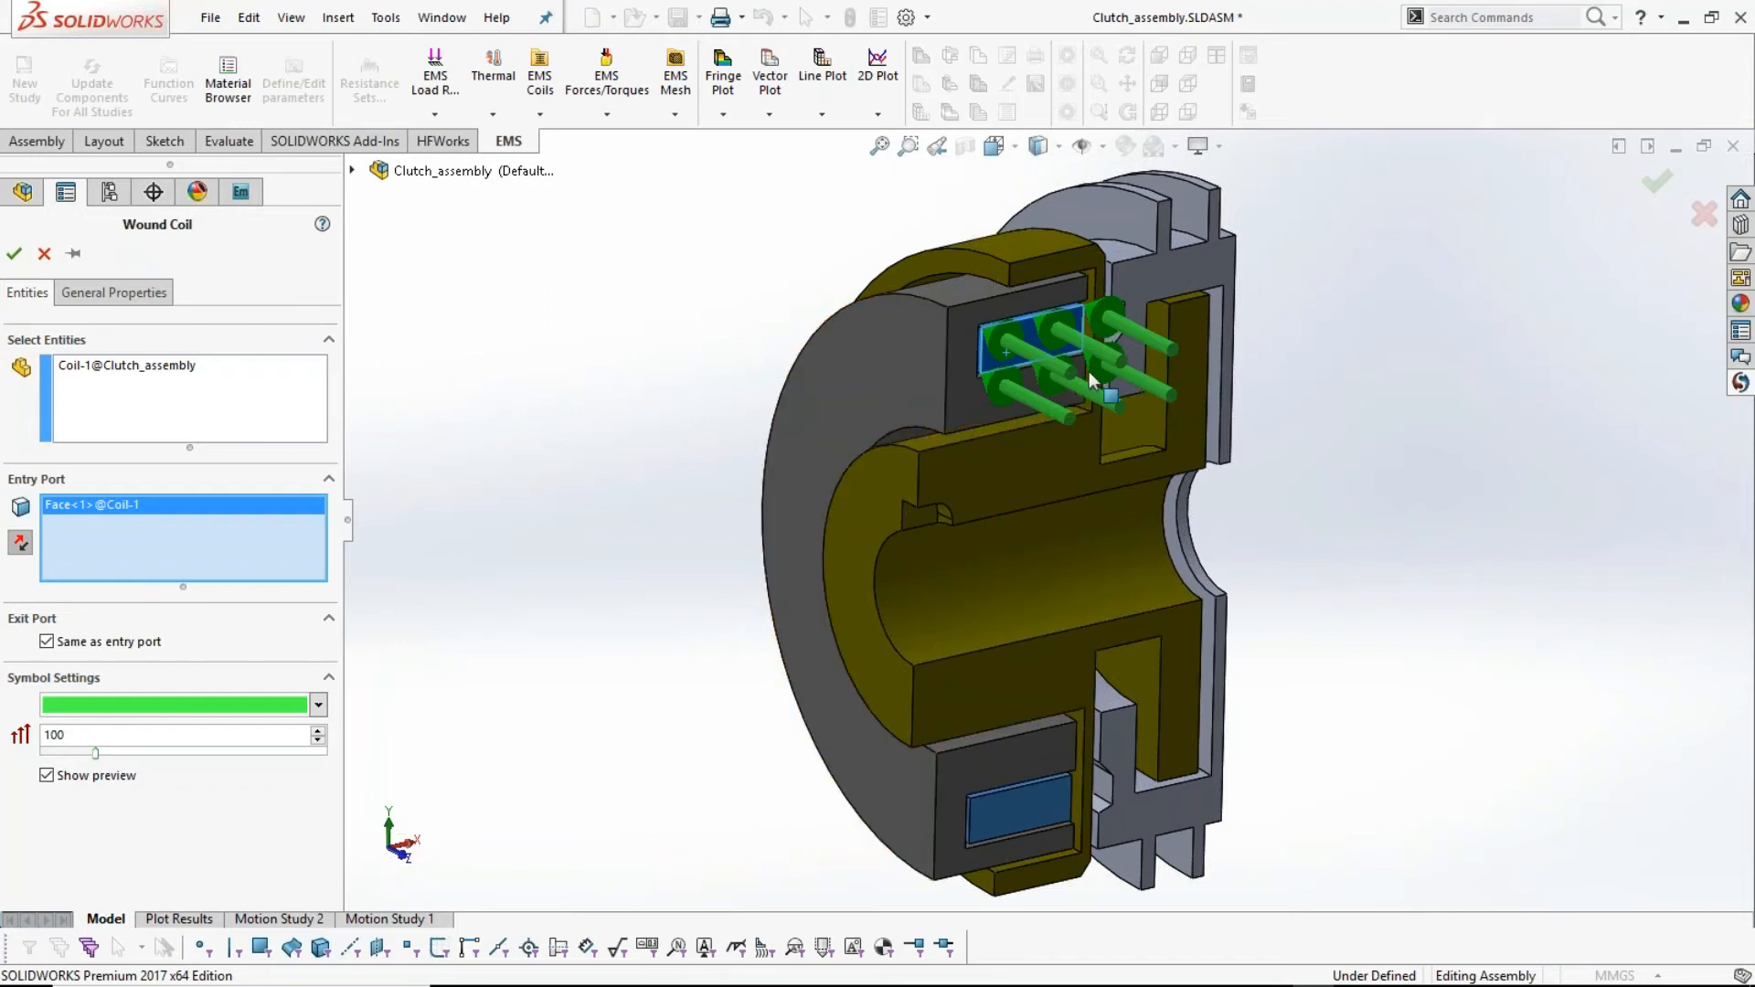
- Give the current-driven wound coil wire gauge 18, 340 turns and a current per turn of 2, and create it
click(128, 293)
double_click(97, 462)
text(18)
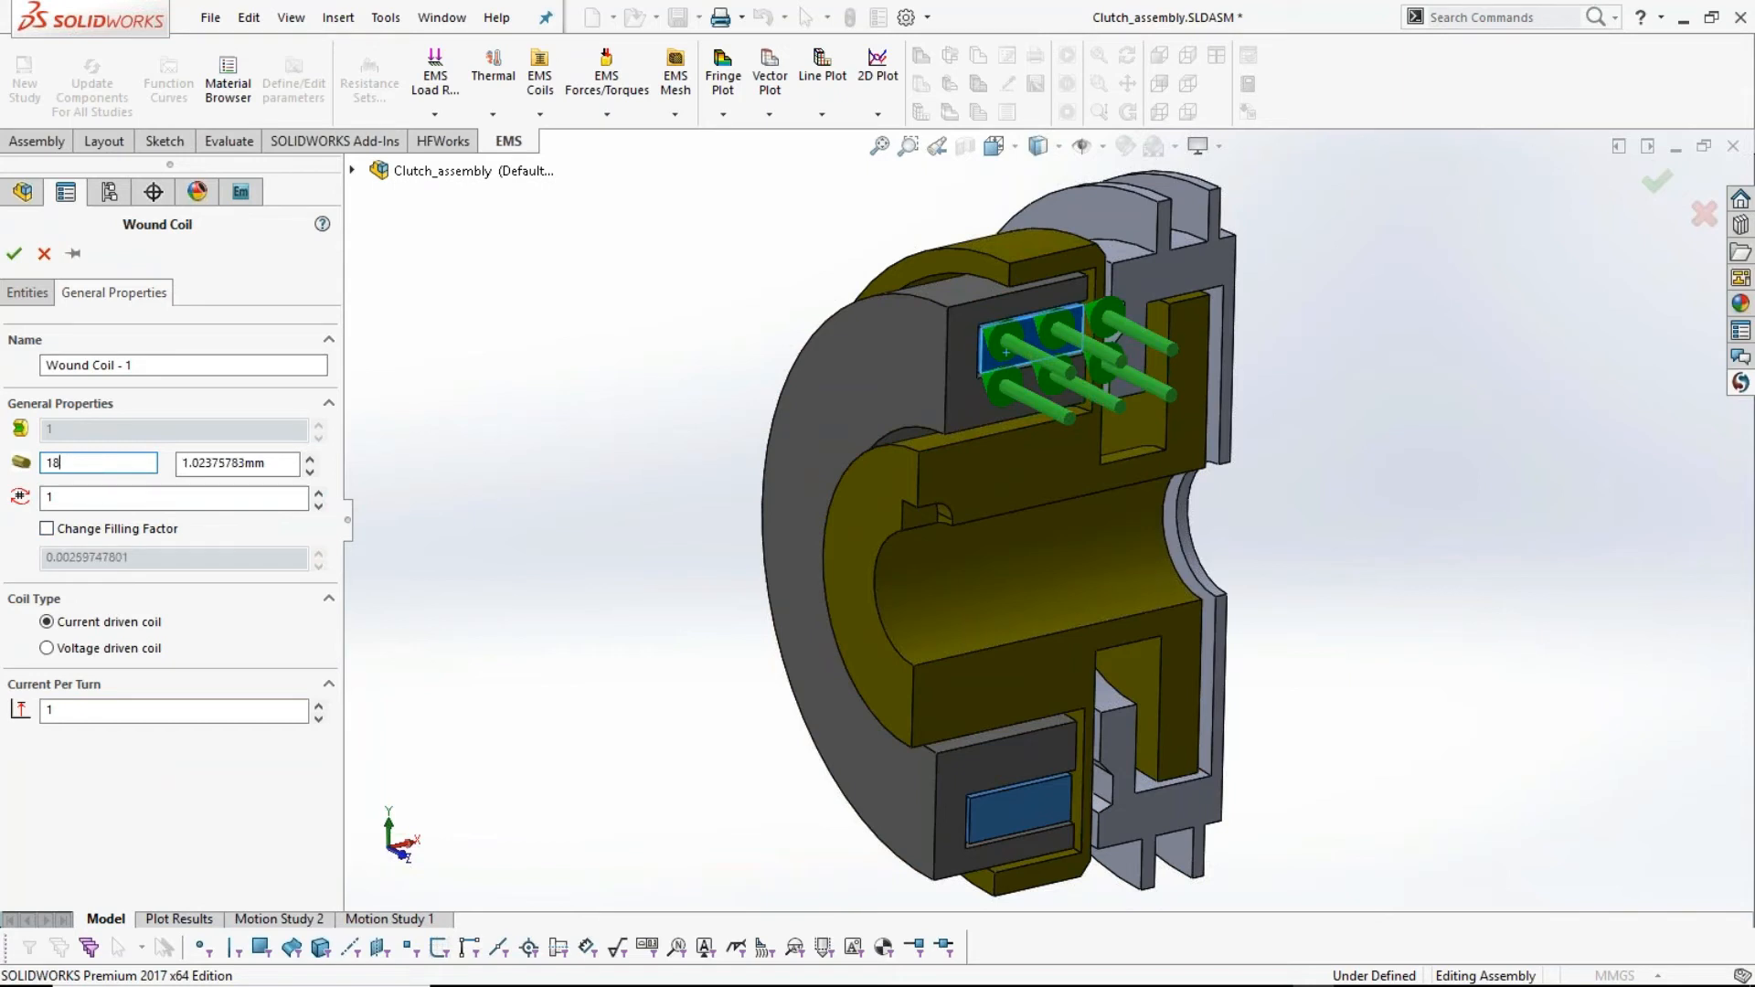
double_click(114, 497)
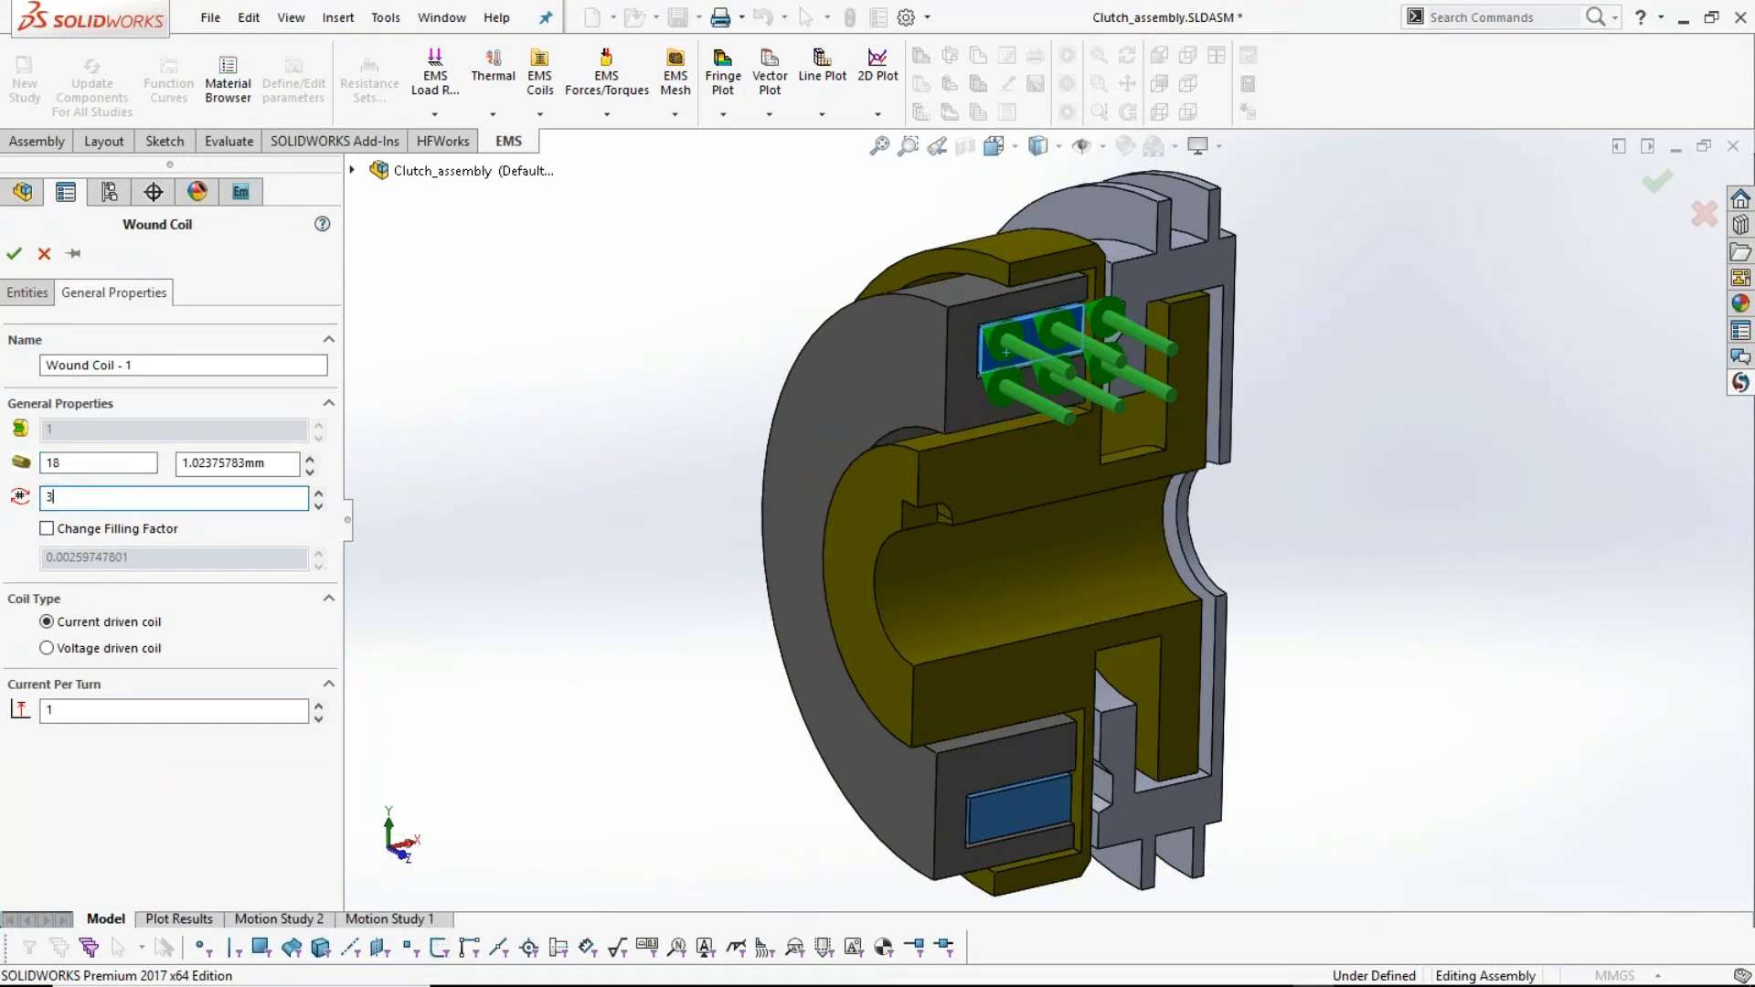
double_click(51, 710)
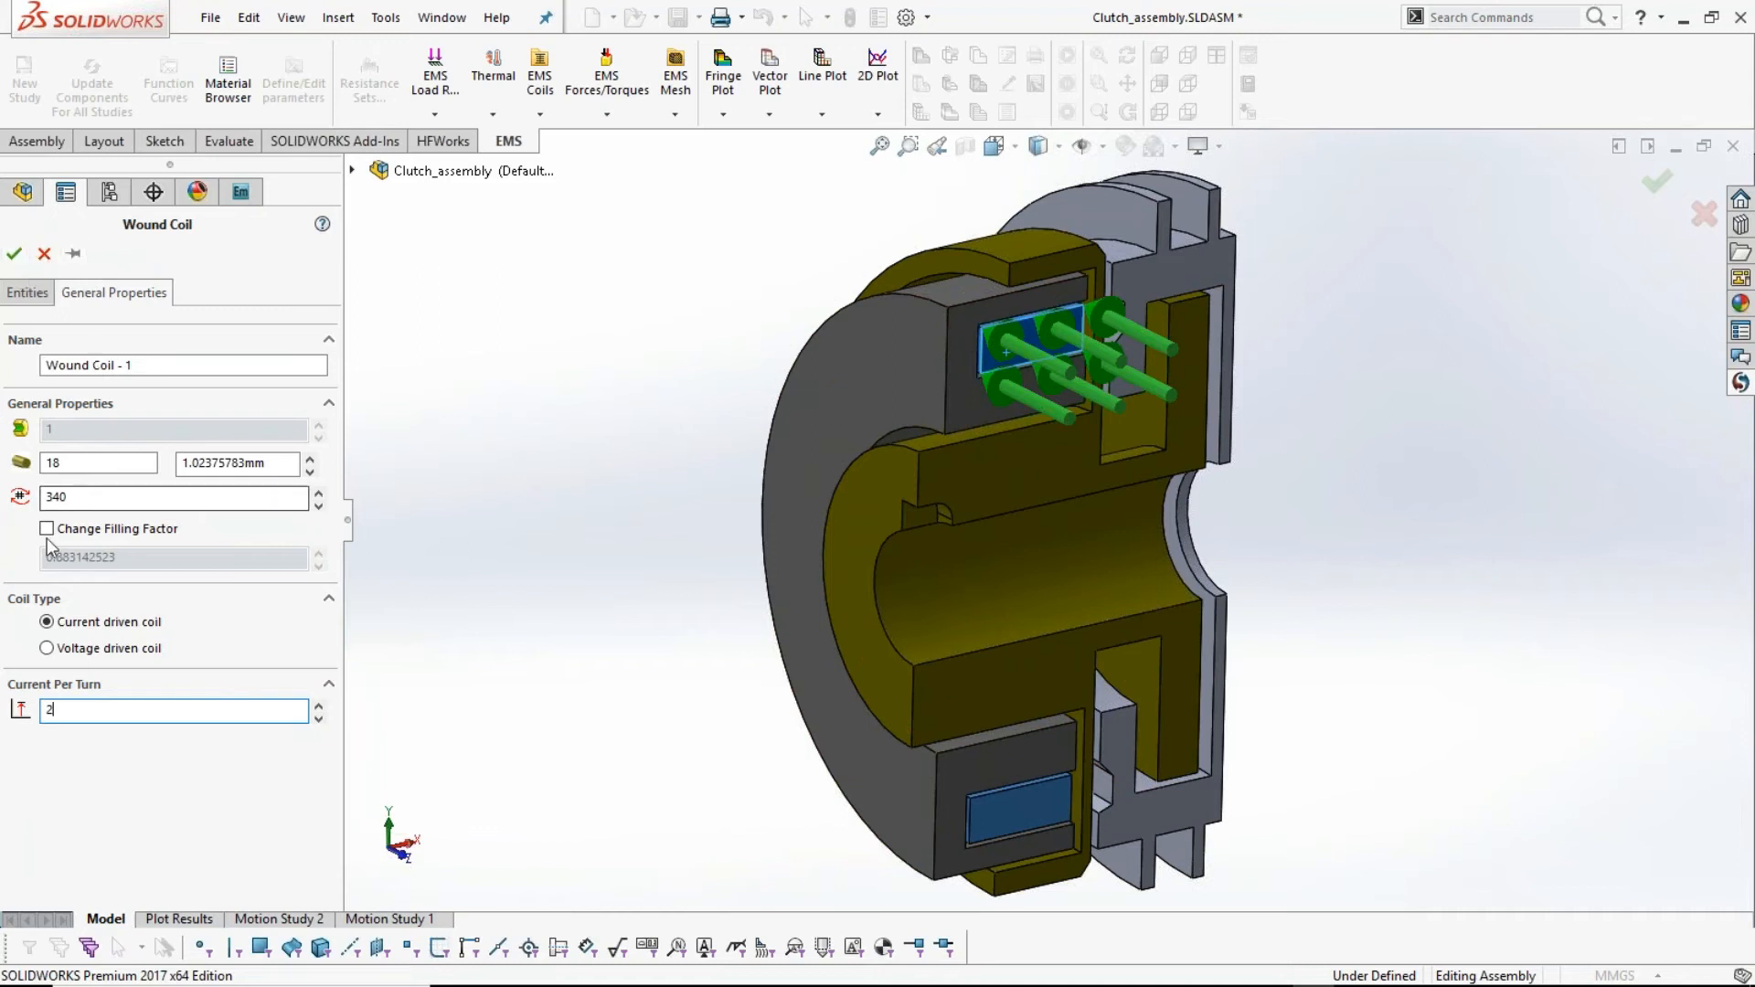
click(13, 255)
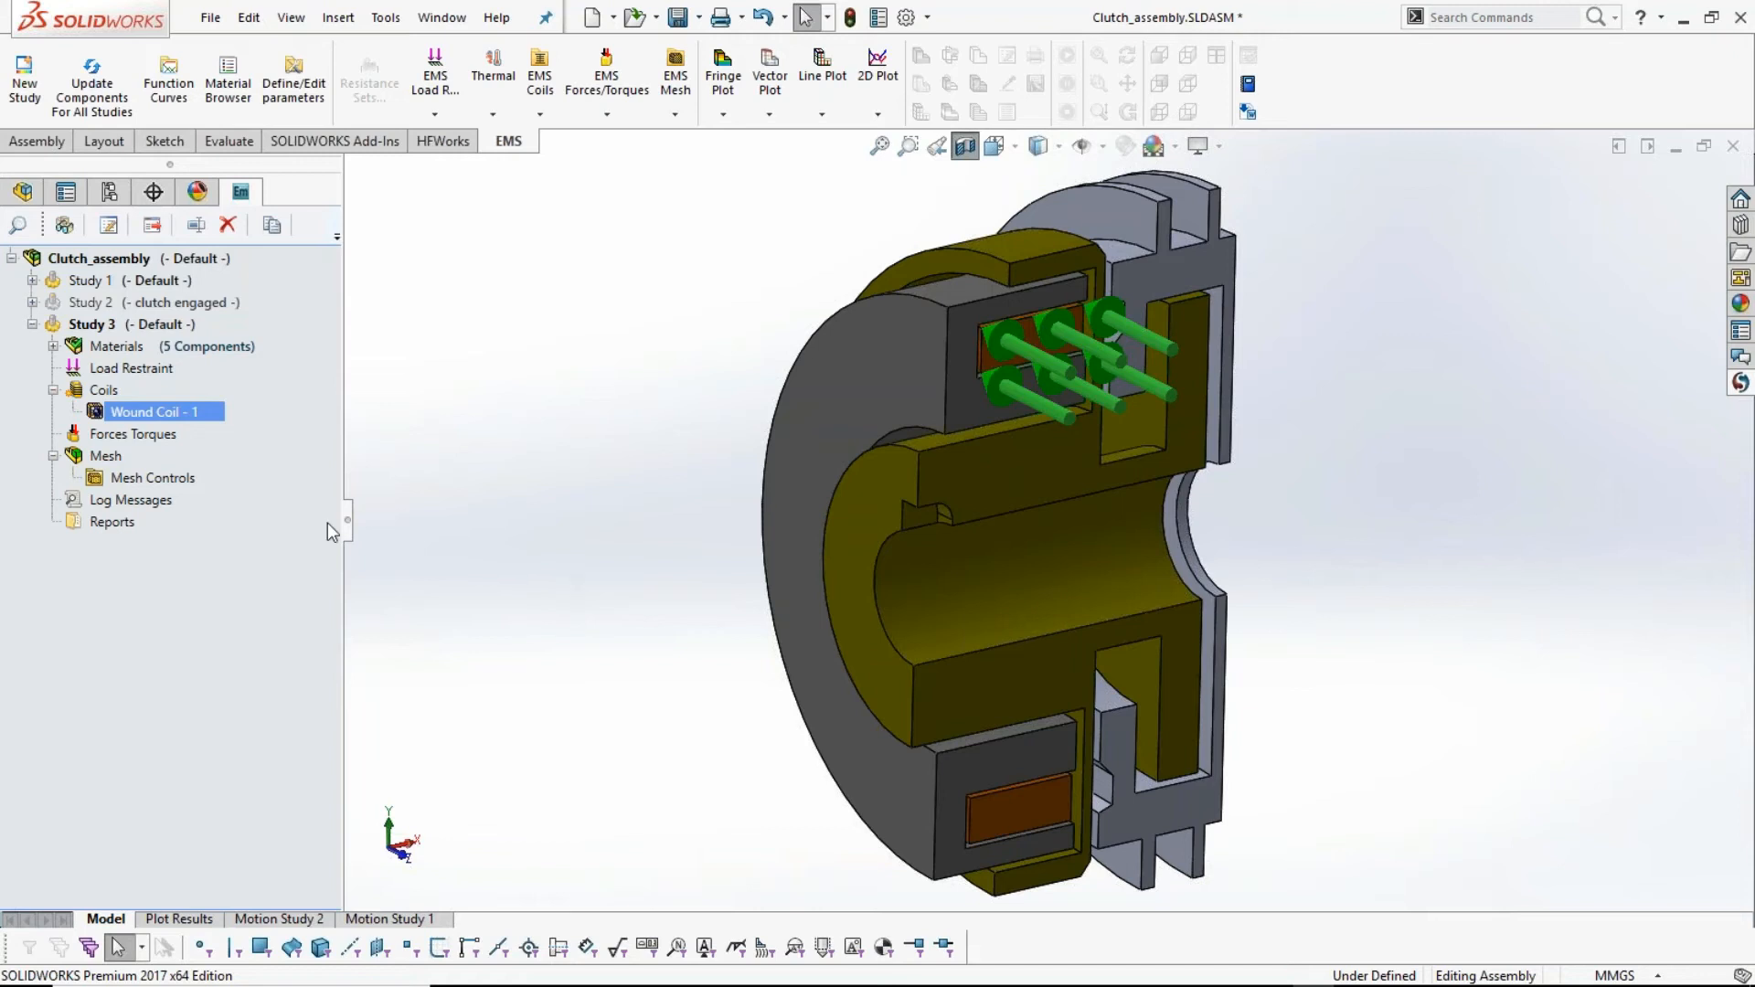
- Add a Virtual Work force and torque calculation on PartB-1 with the torque center at the origin
click(164, 435)
right_click(162, 436)
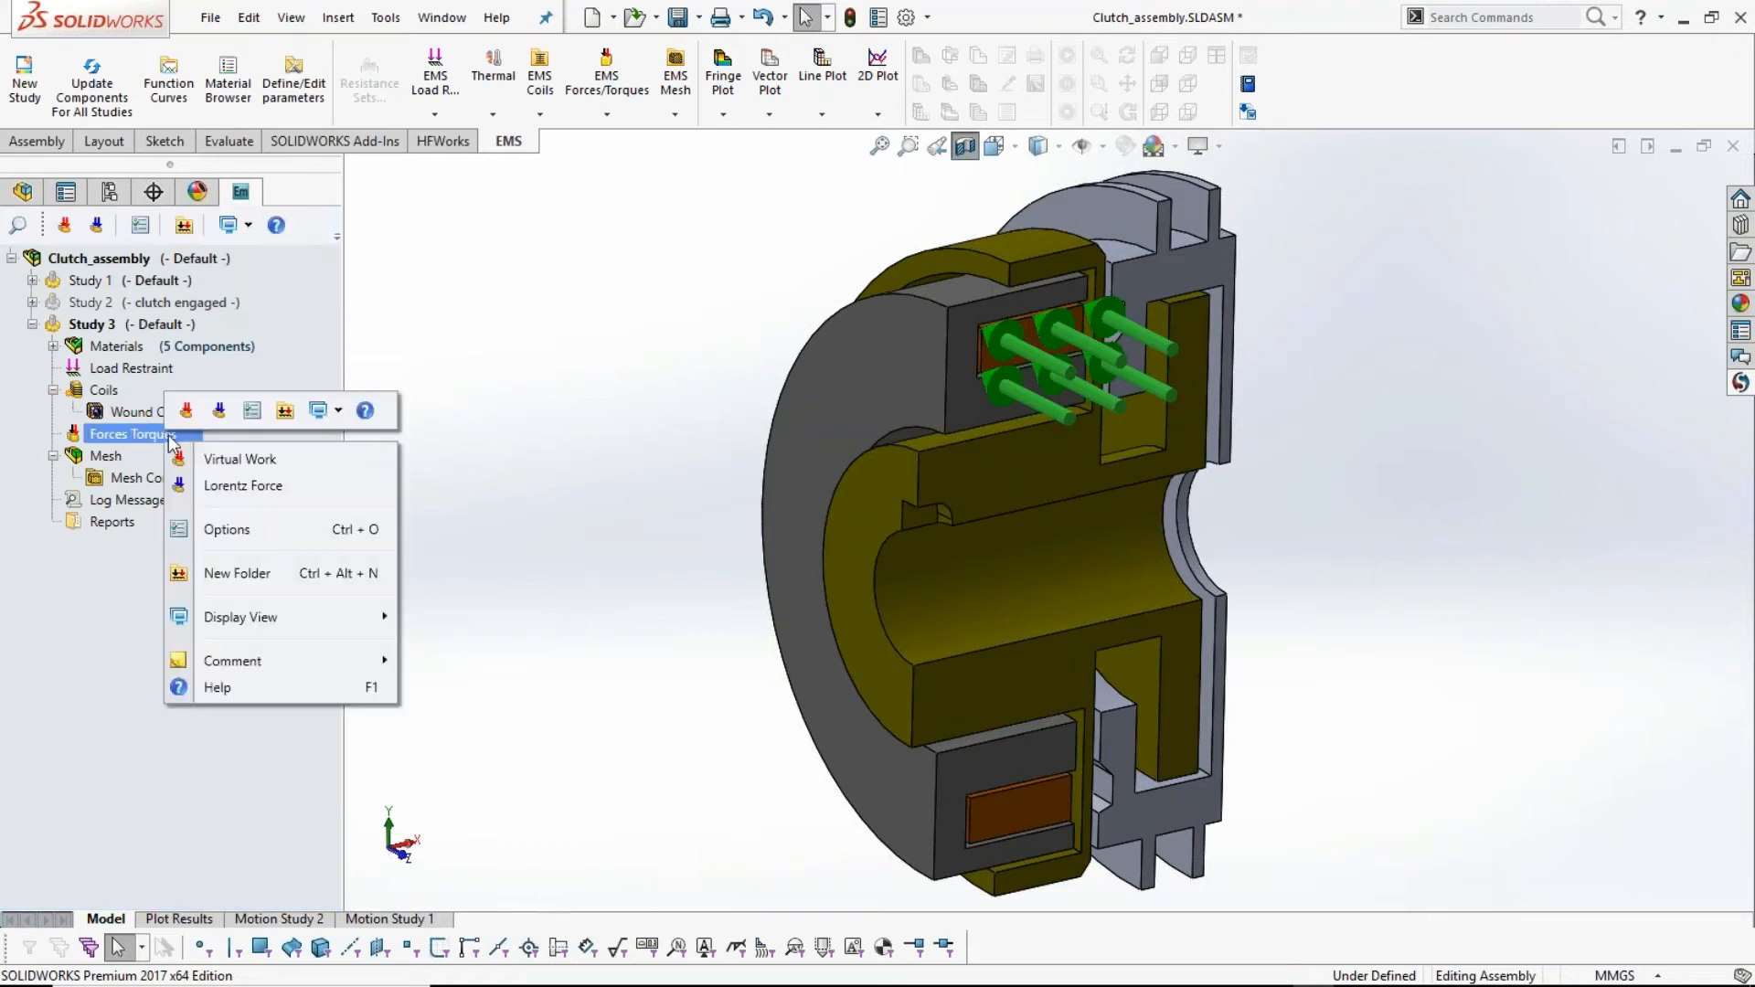
click(235, 459)
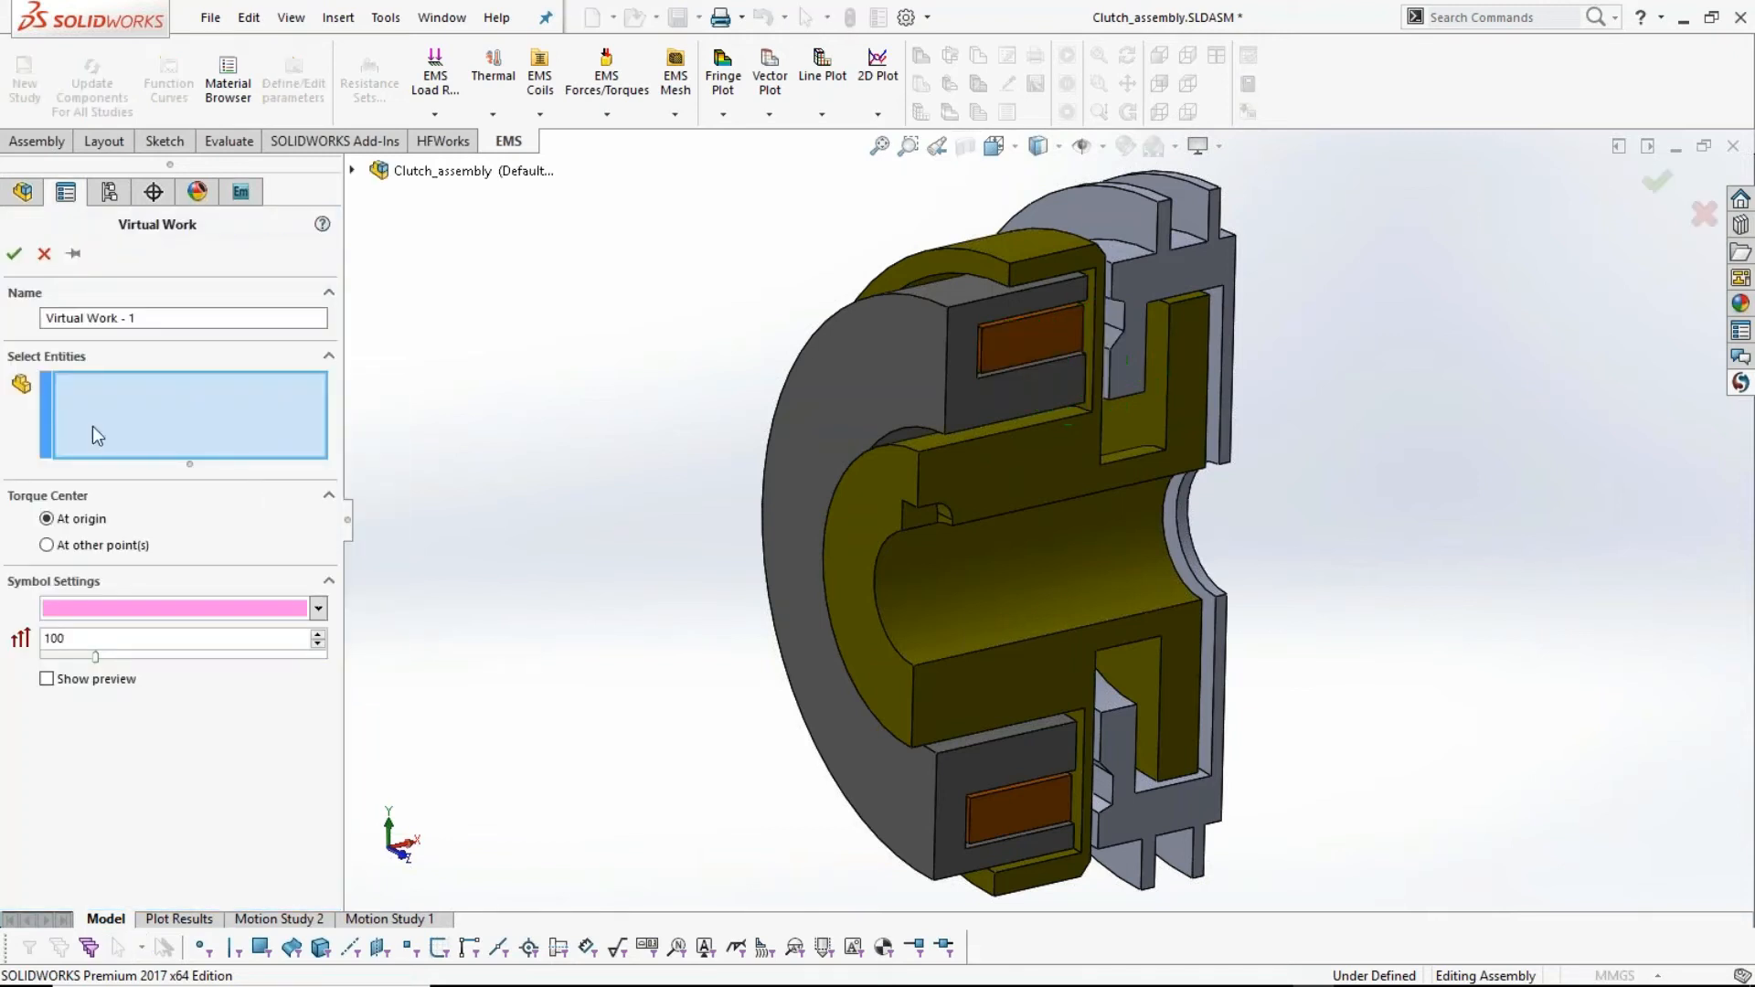
click(1139, 227)
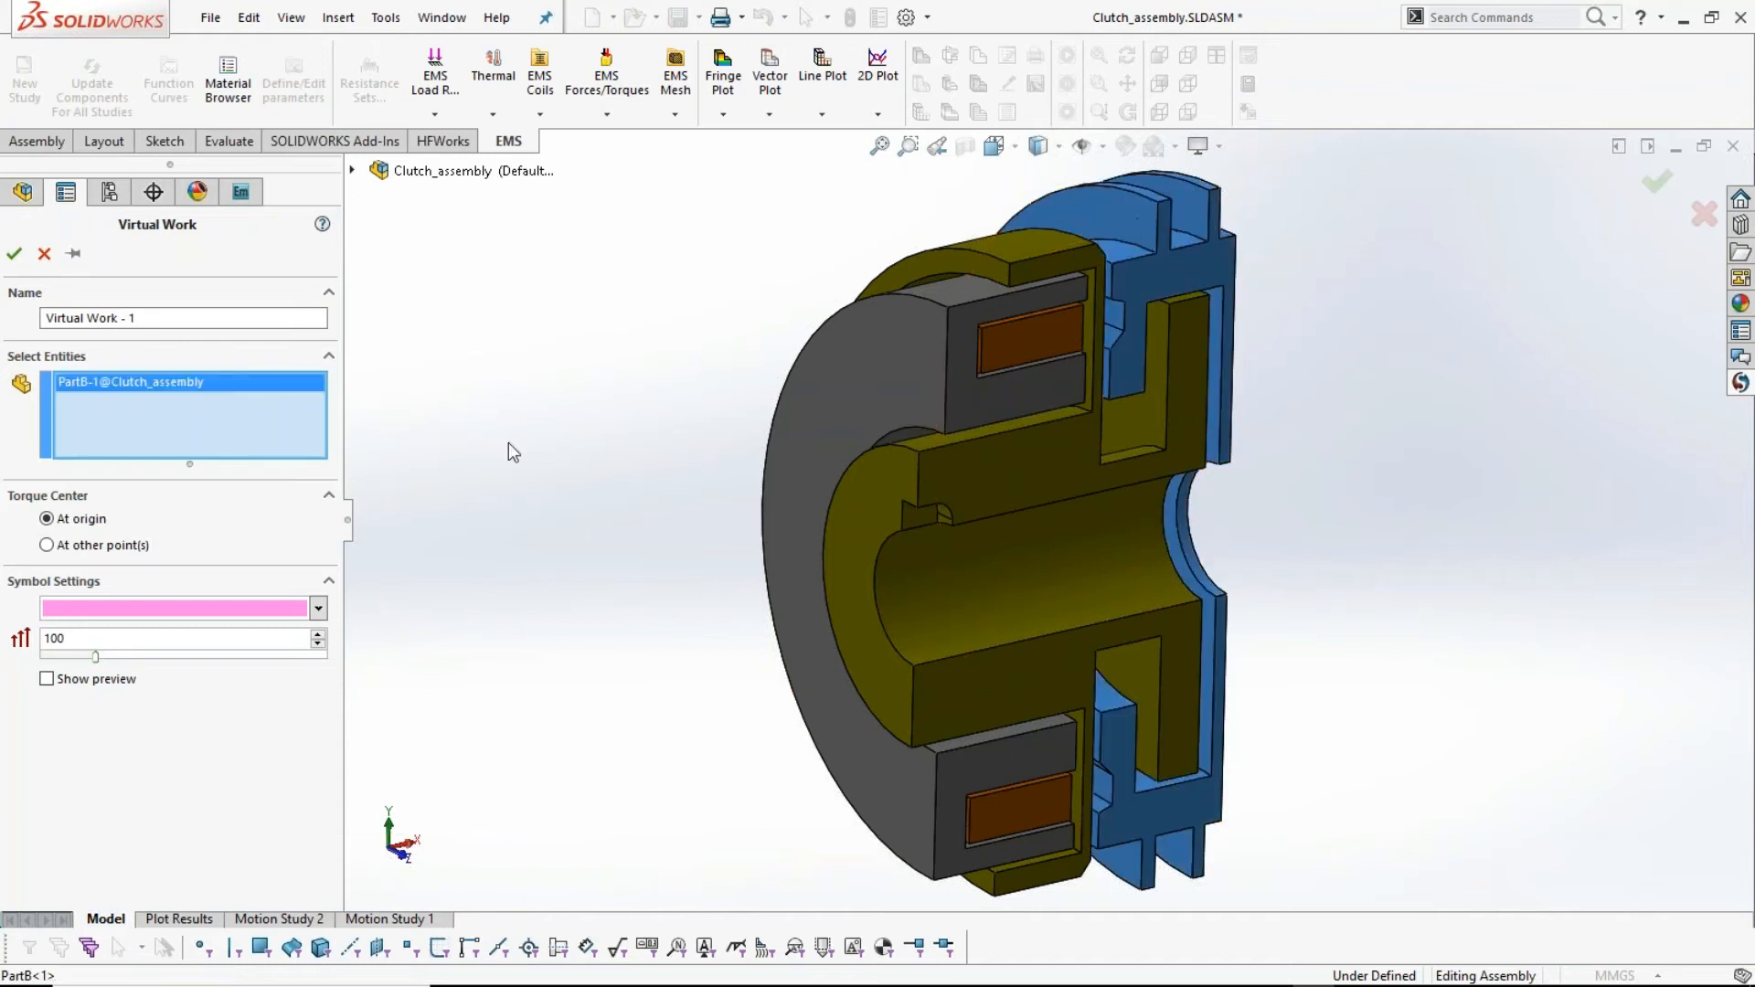
middle_drag(578, 509, 503, 462)
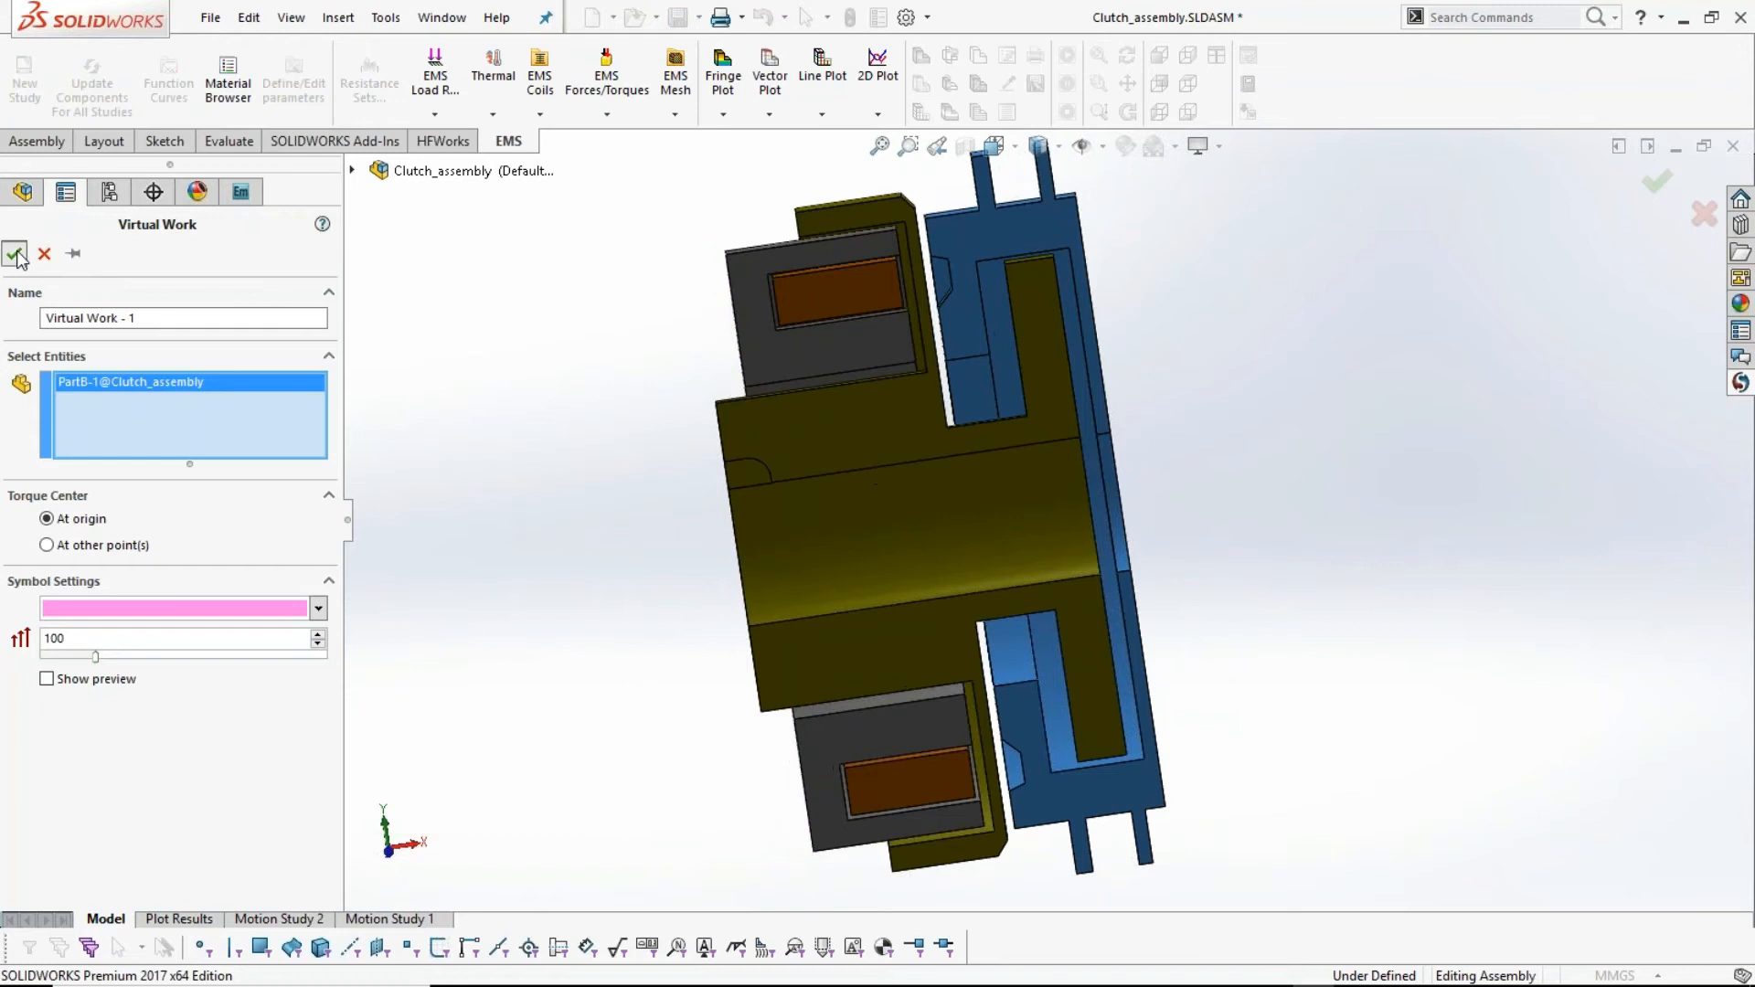
click(18, 248)
- Hide the direction arrows of Wound Coil - 1 in the sectioned clutch model
middle_drag(617, 546, 654, 565)
scroll(656, 567, up, 2)
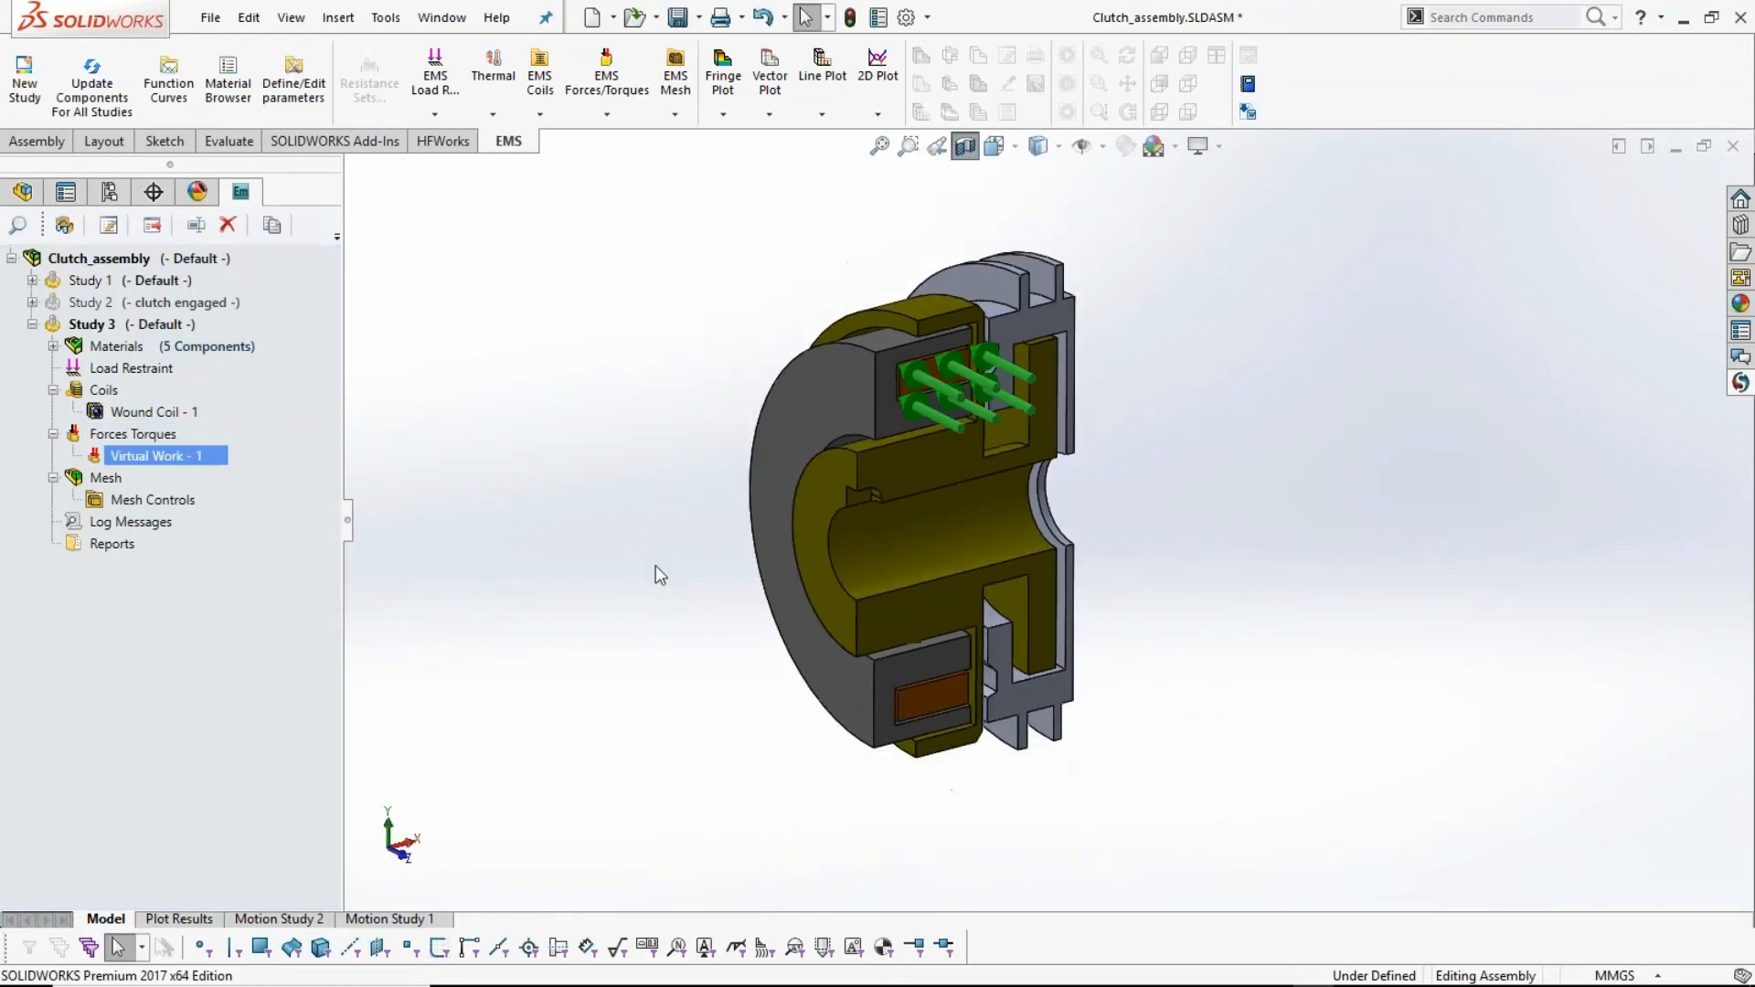
right_click(154, 414)
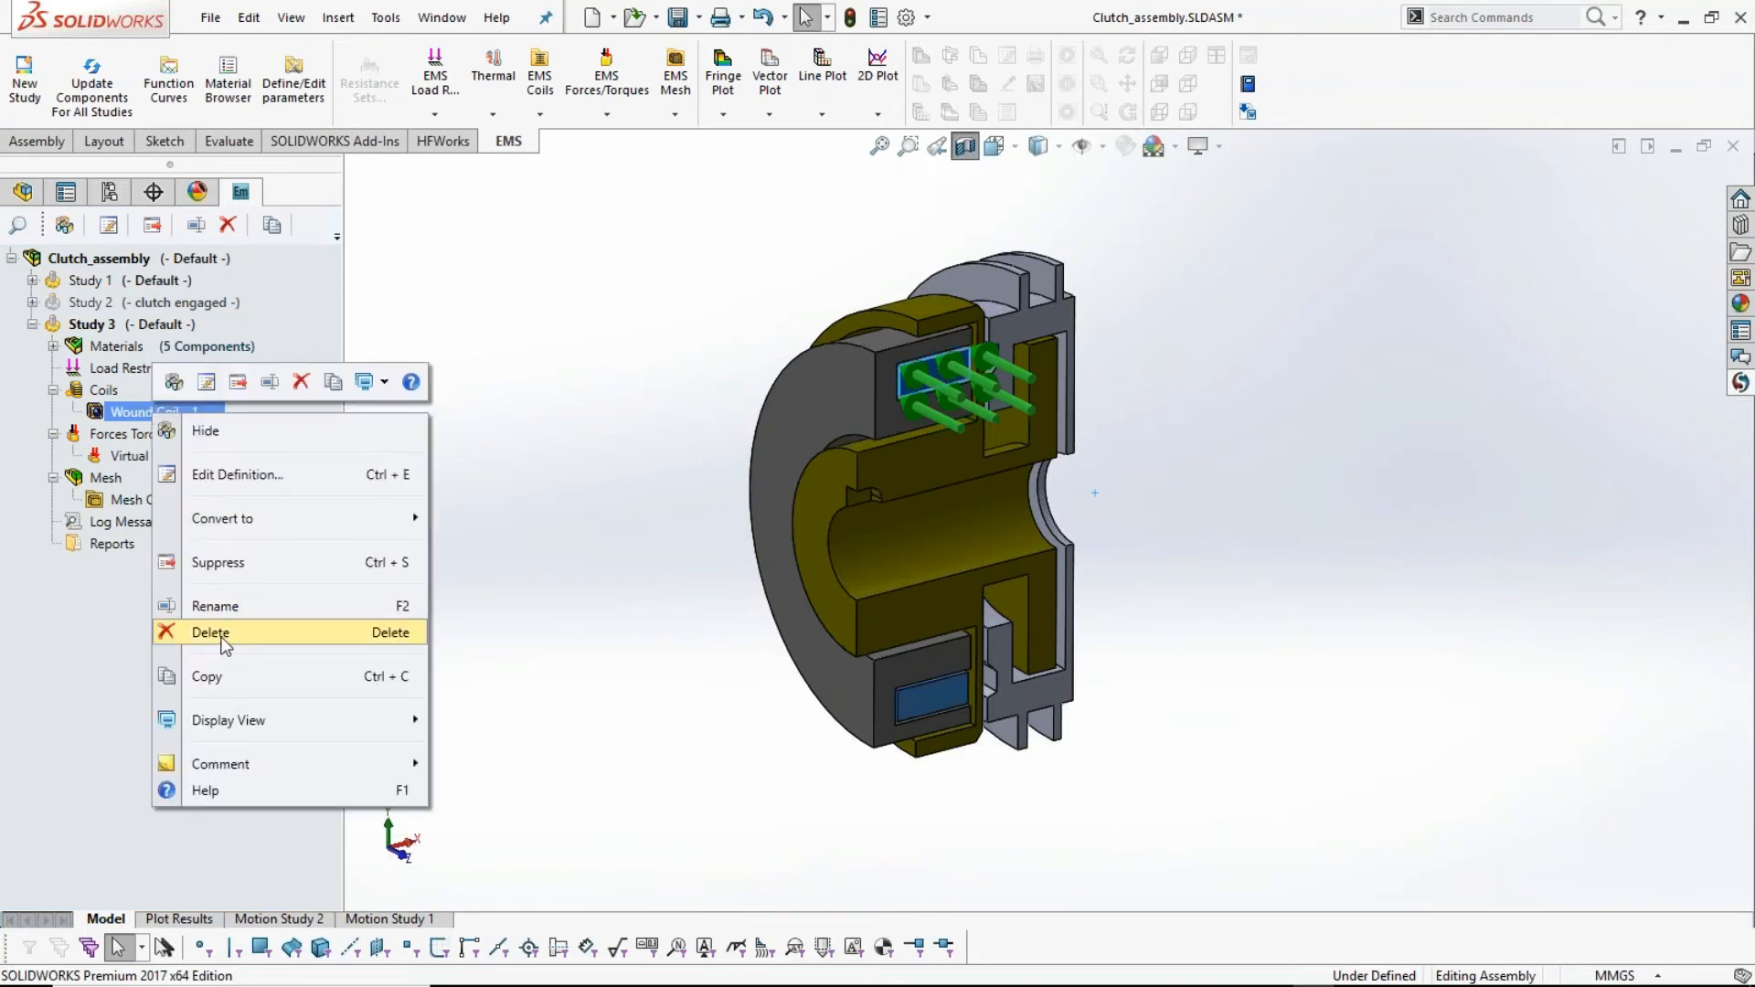
click(223, 431)
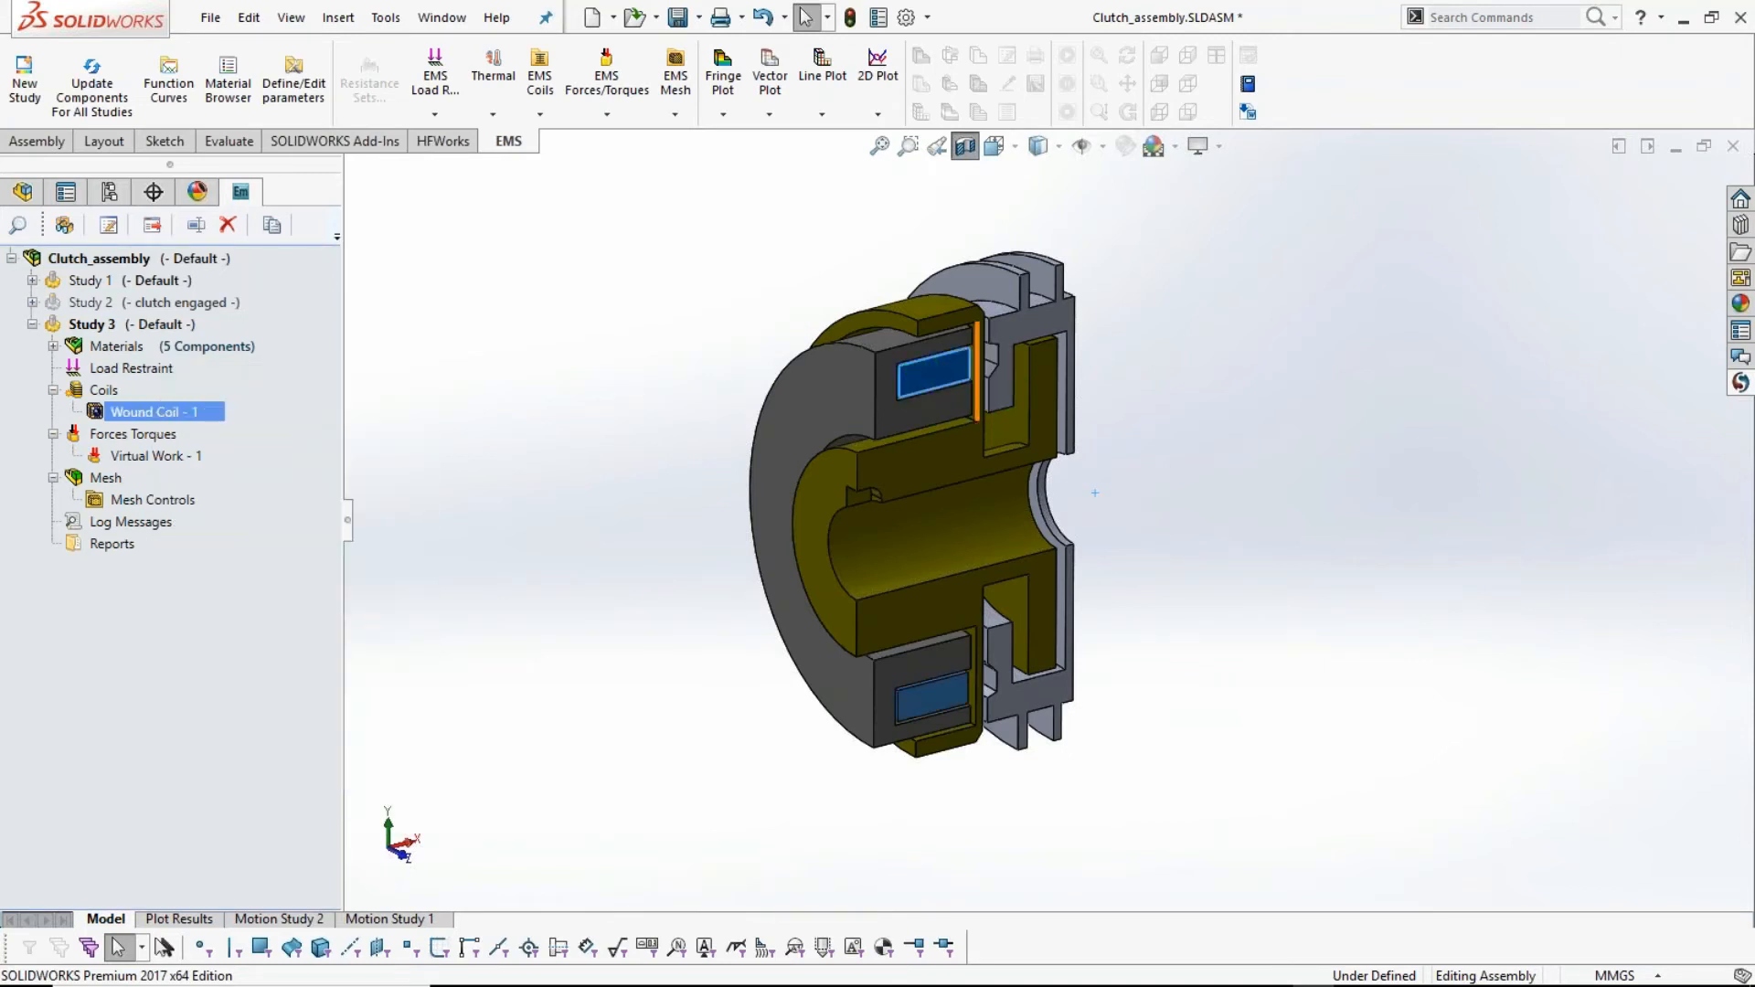
- Collapse Study 3 and expand the solved Study 1 to show its materials and results
click(640, 418)
scroll(888, 421, down, 1)
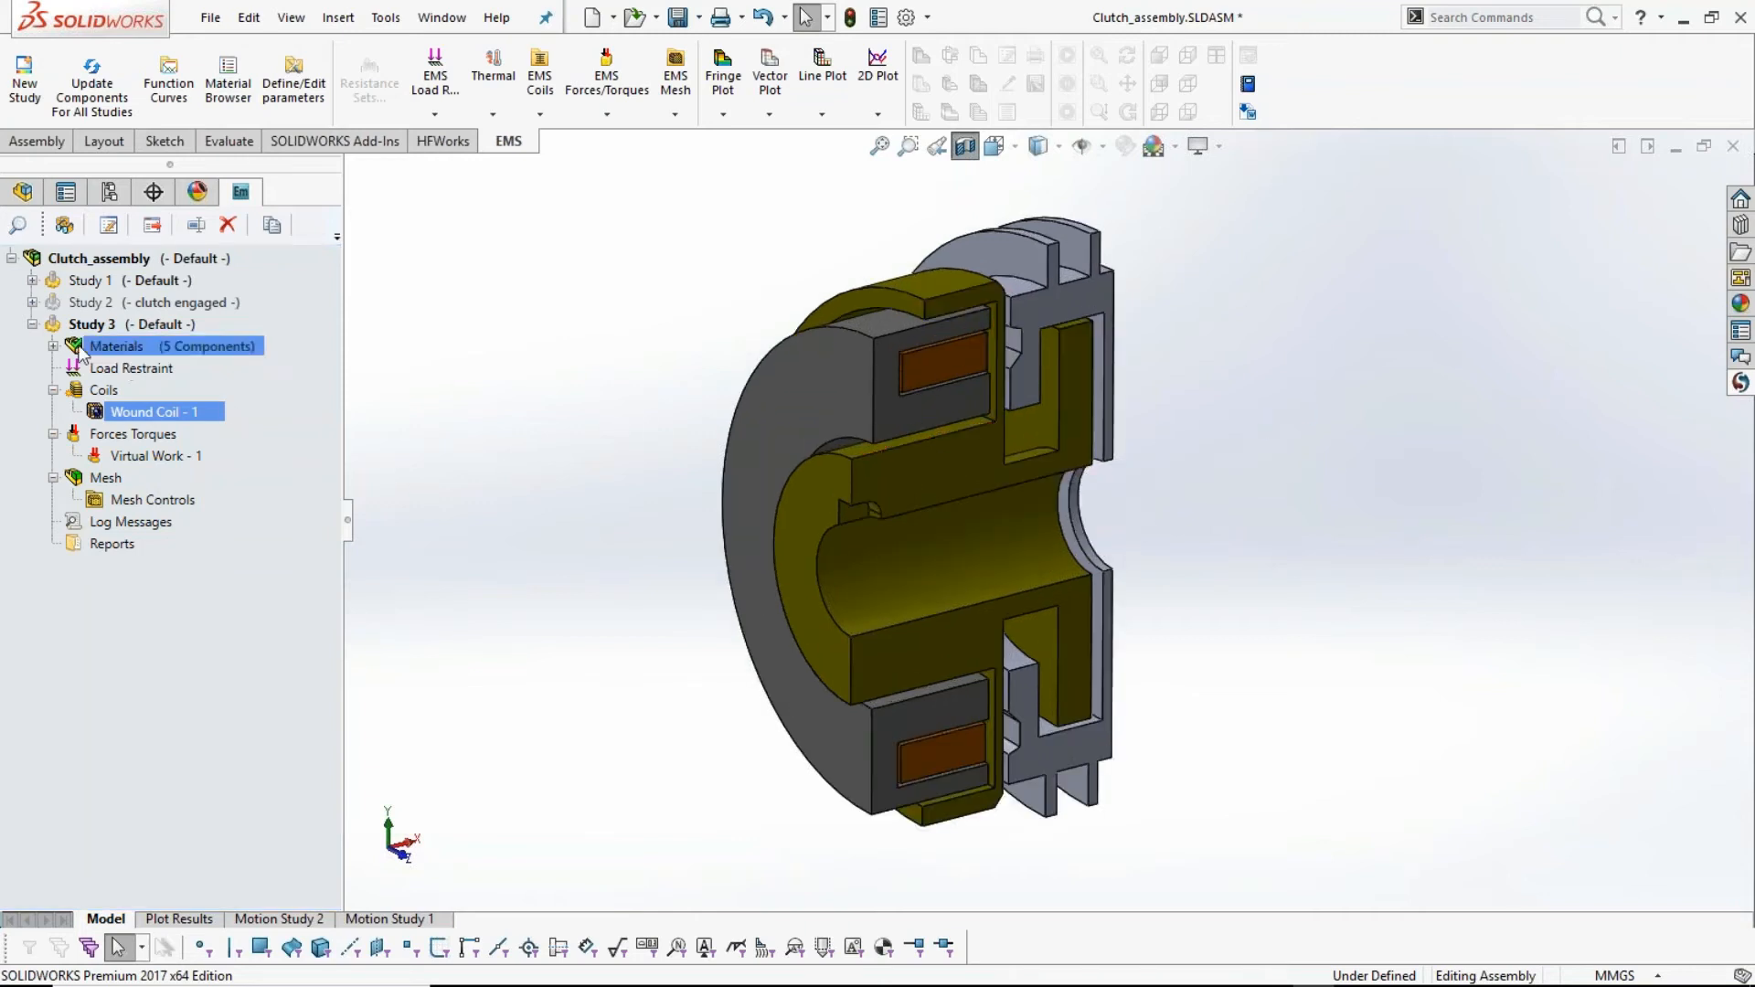
click(32, 324)
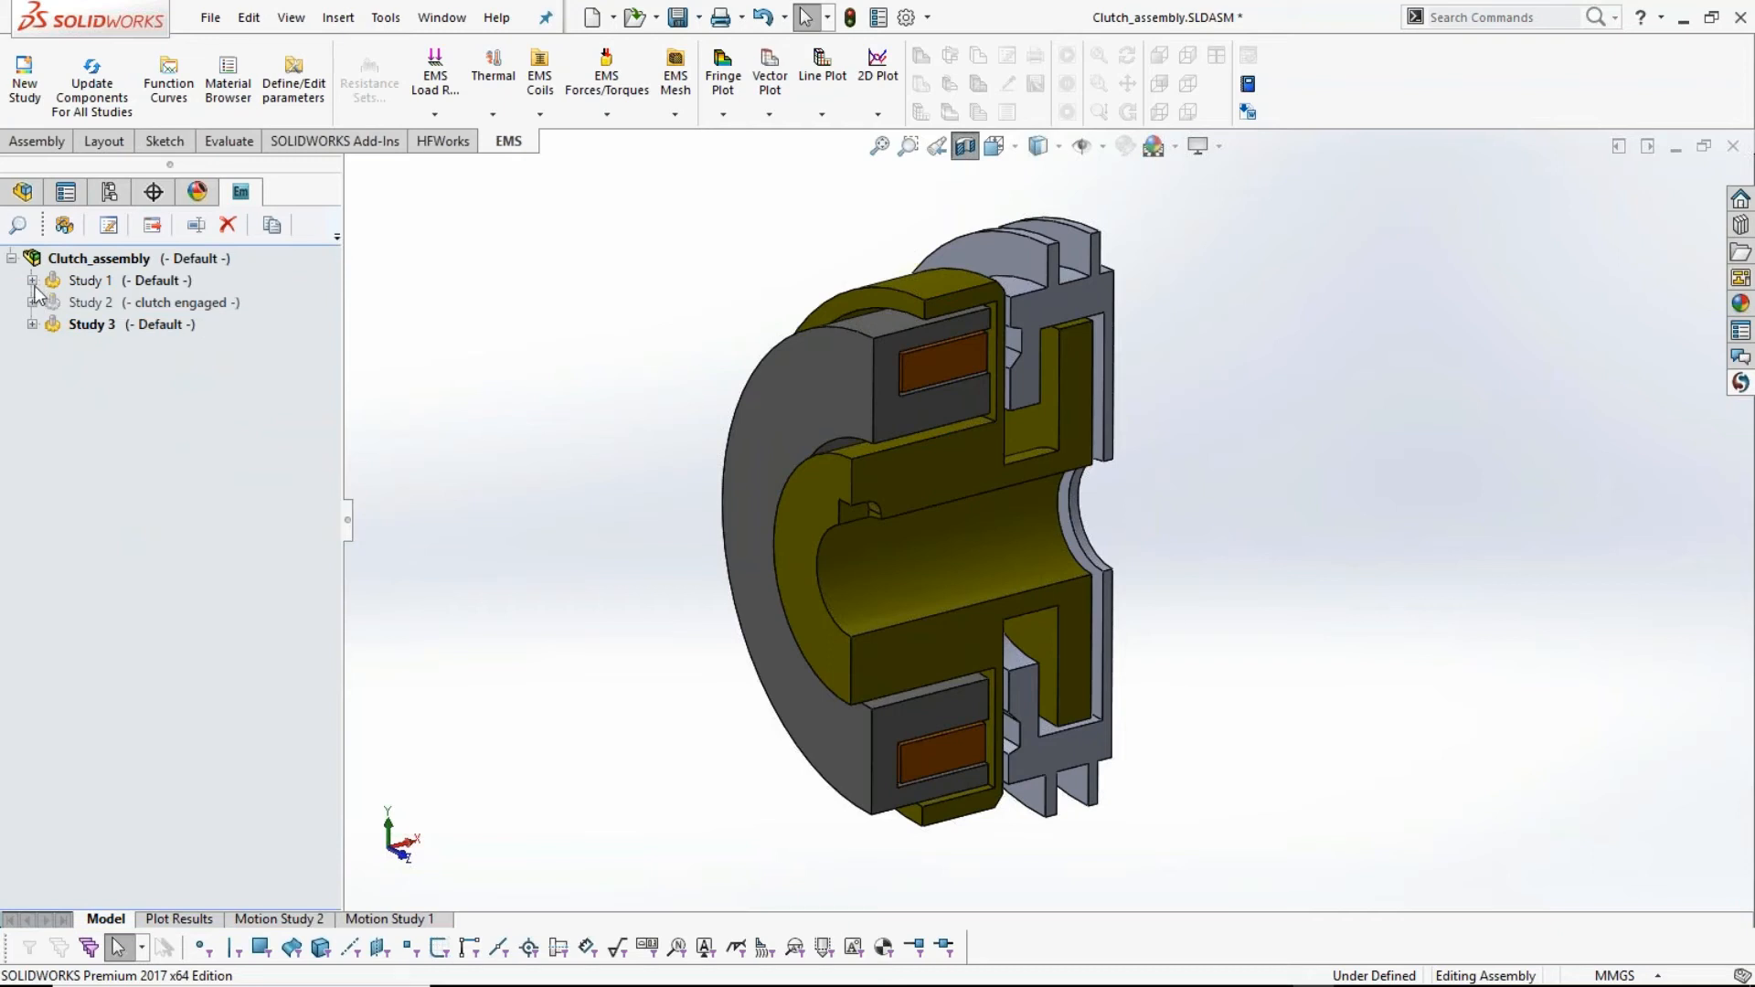
click(32, 280)
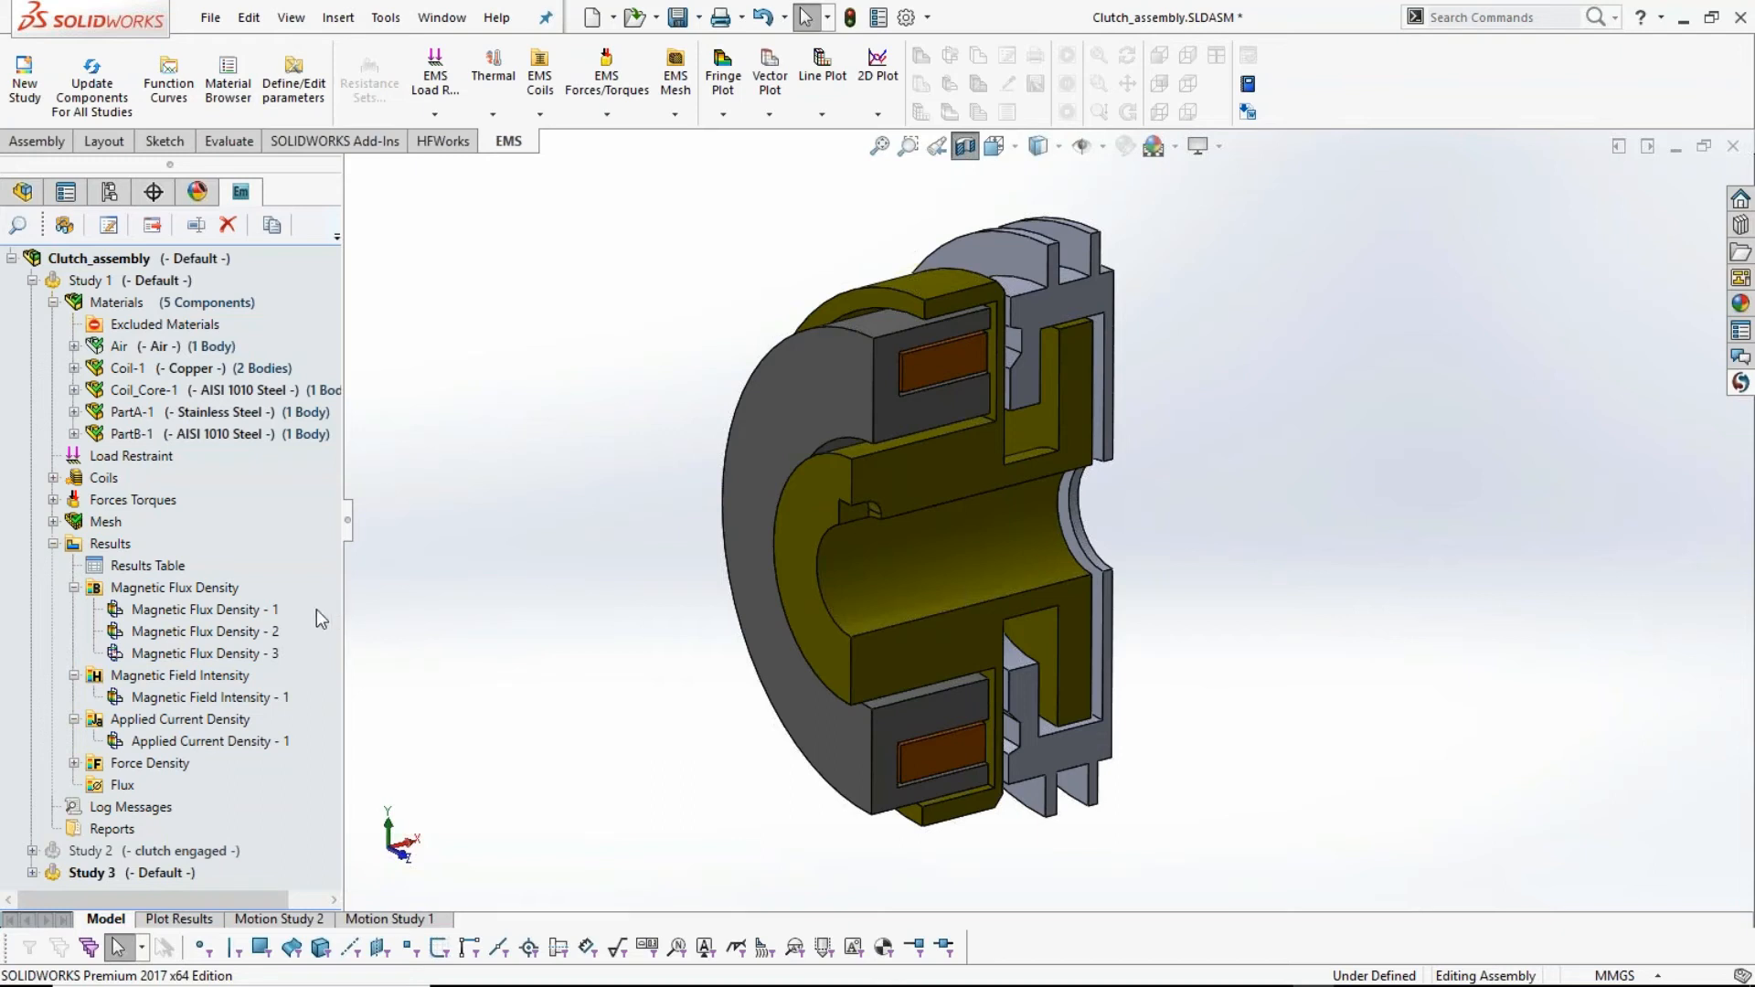
click(187, 281)
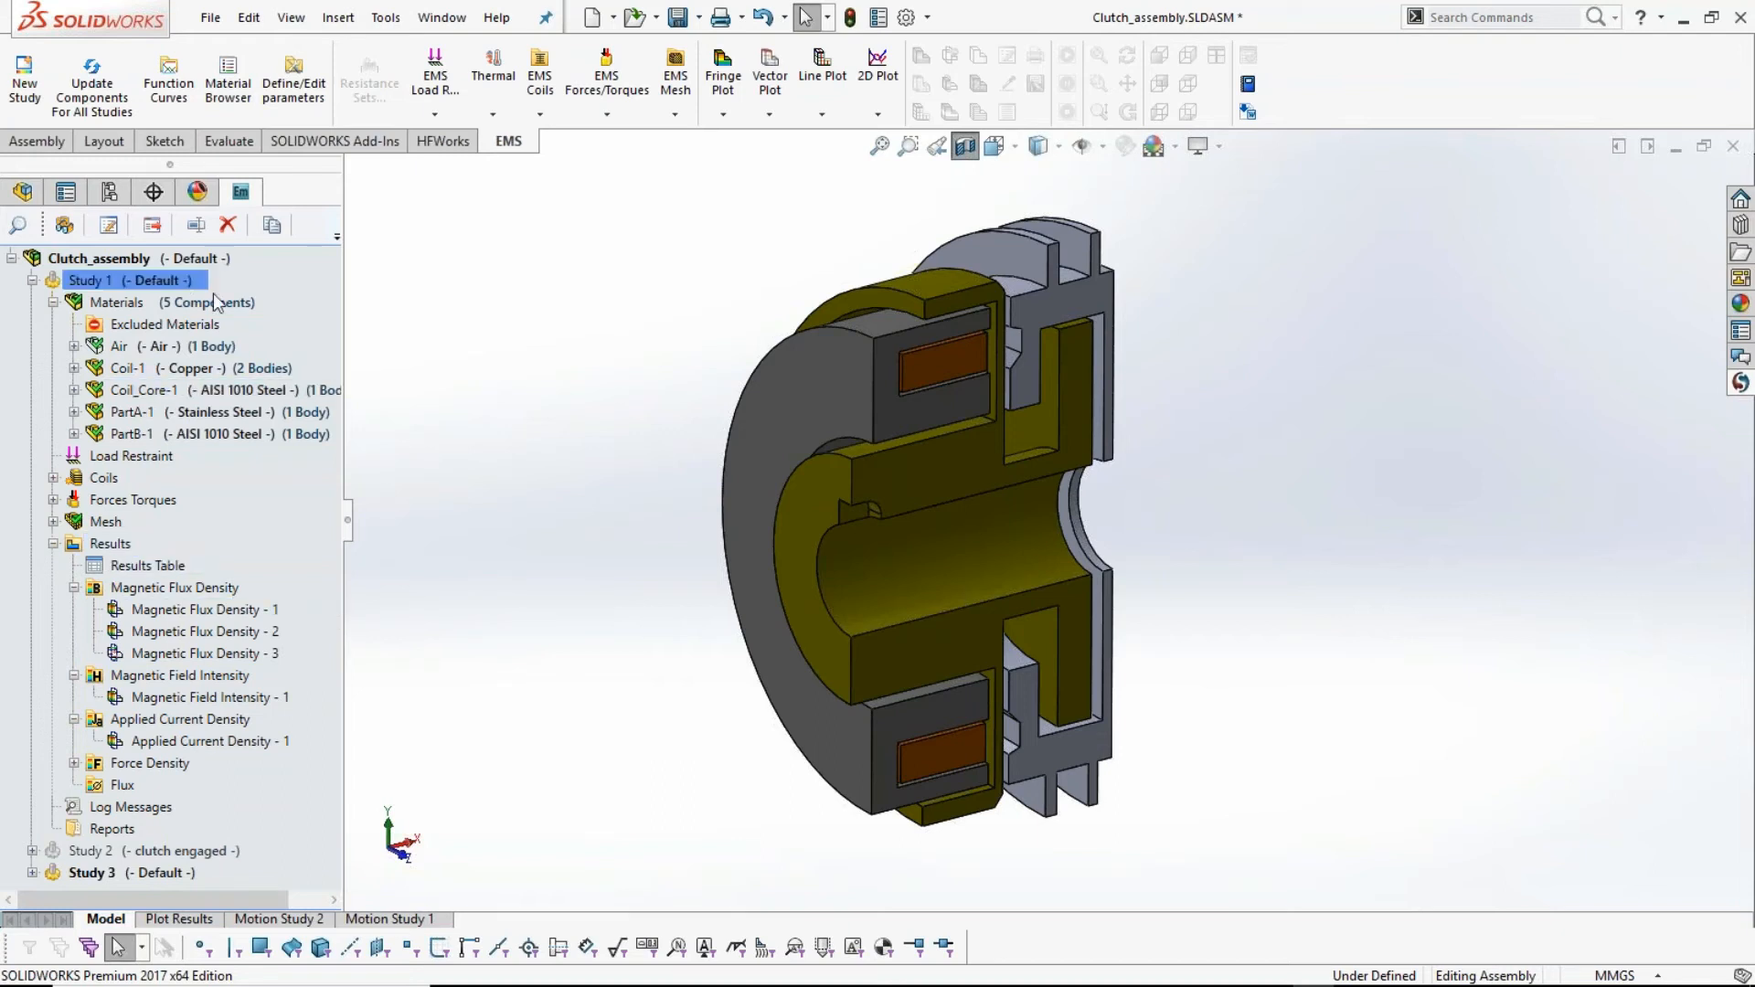
click(159, 304)
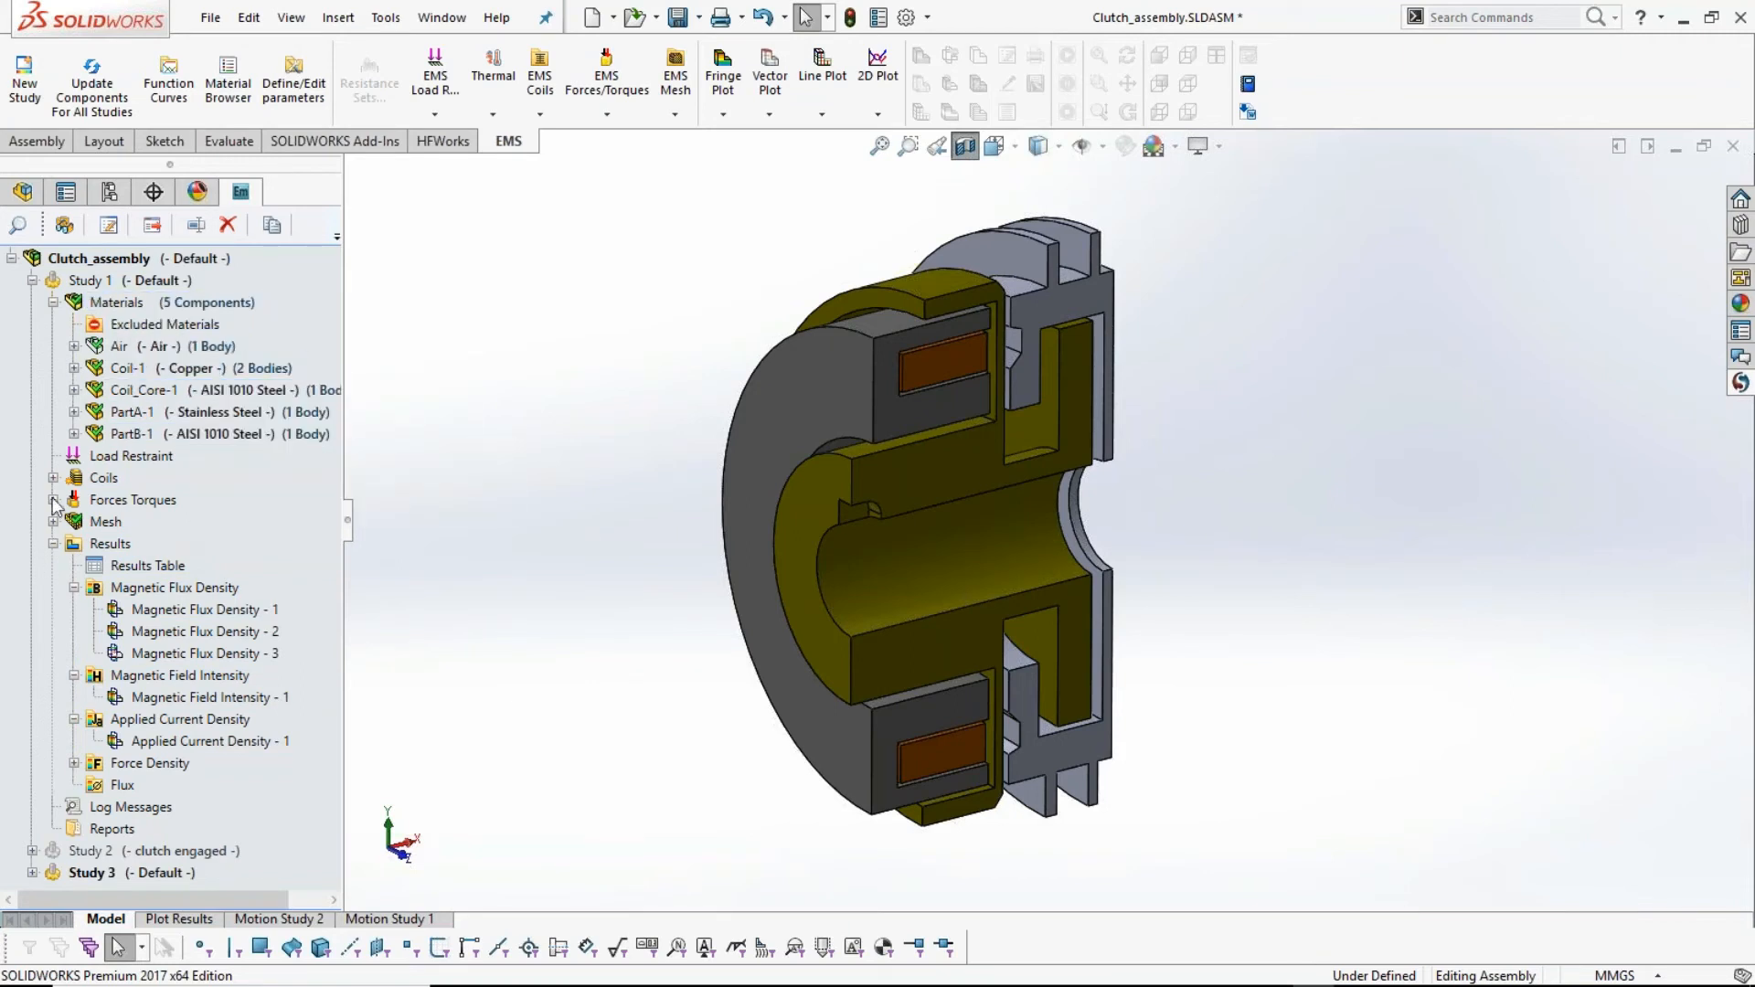
- Read the Virtual Work - 1 force components in Study 1's results table, shrinking its window beside the model, and close it
click(147, 568)
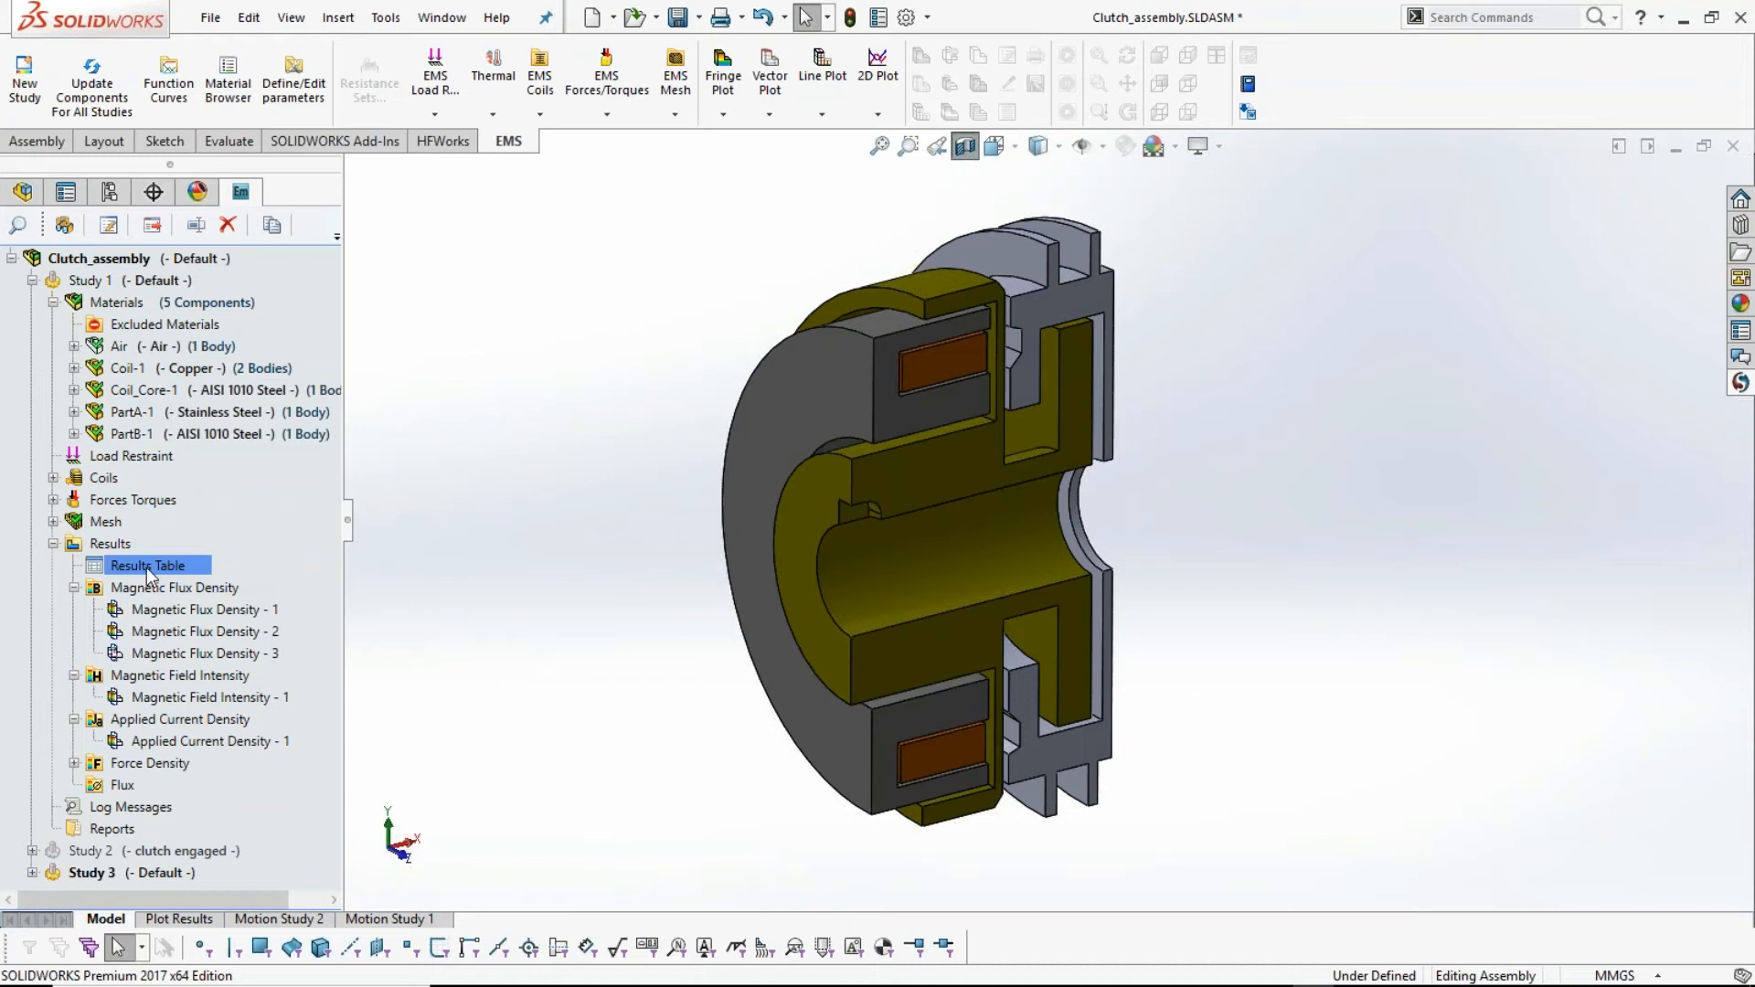
double_click(149, 569)
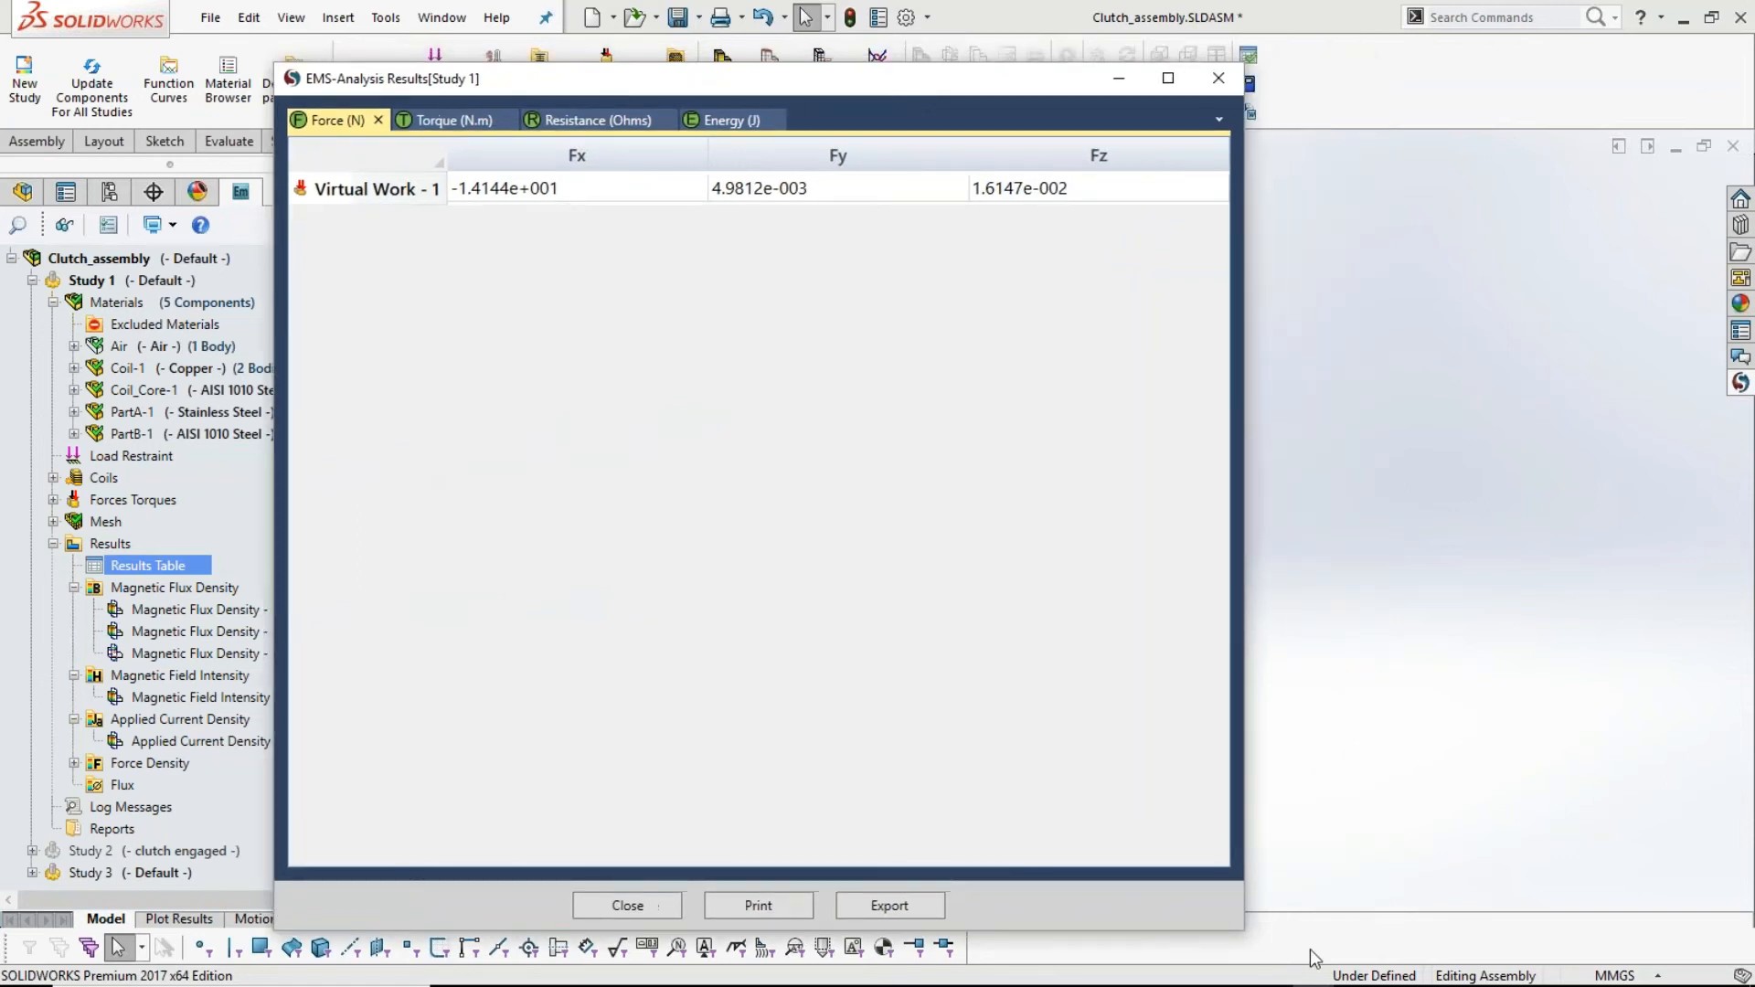
drag(1241, 929, 948, 559)
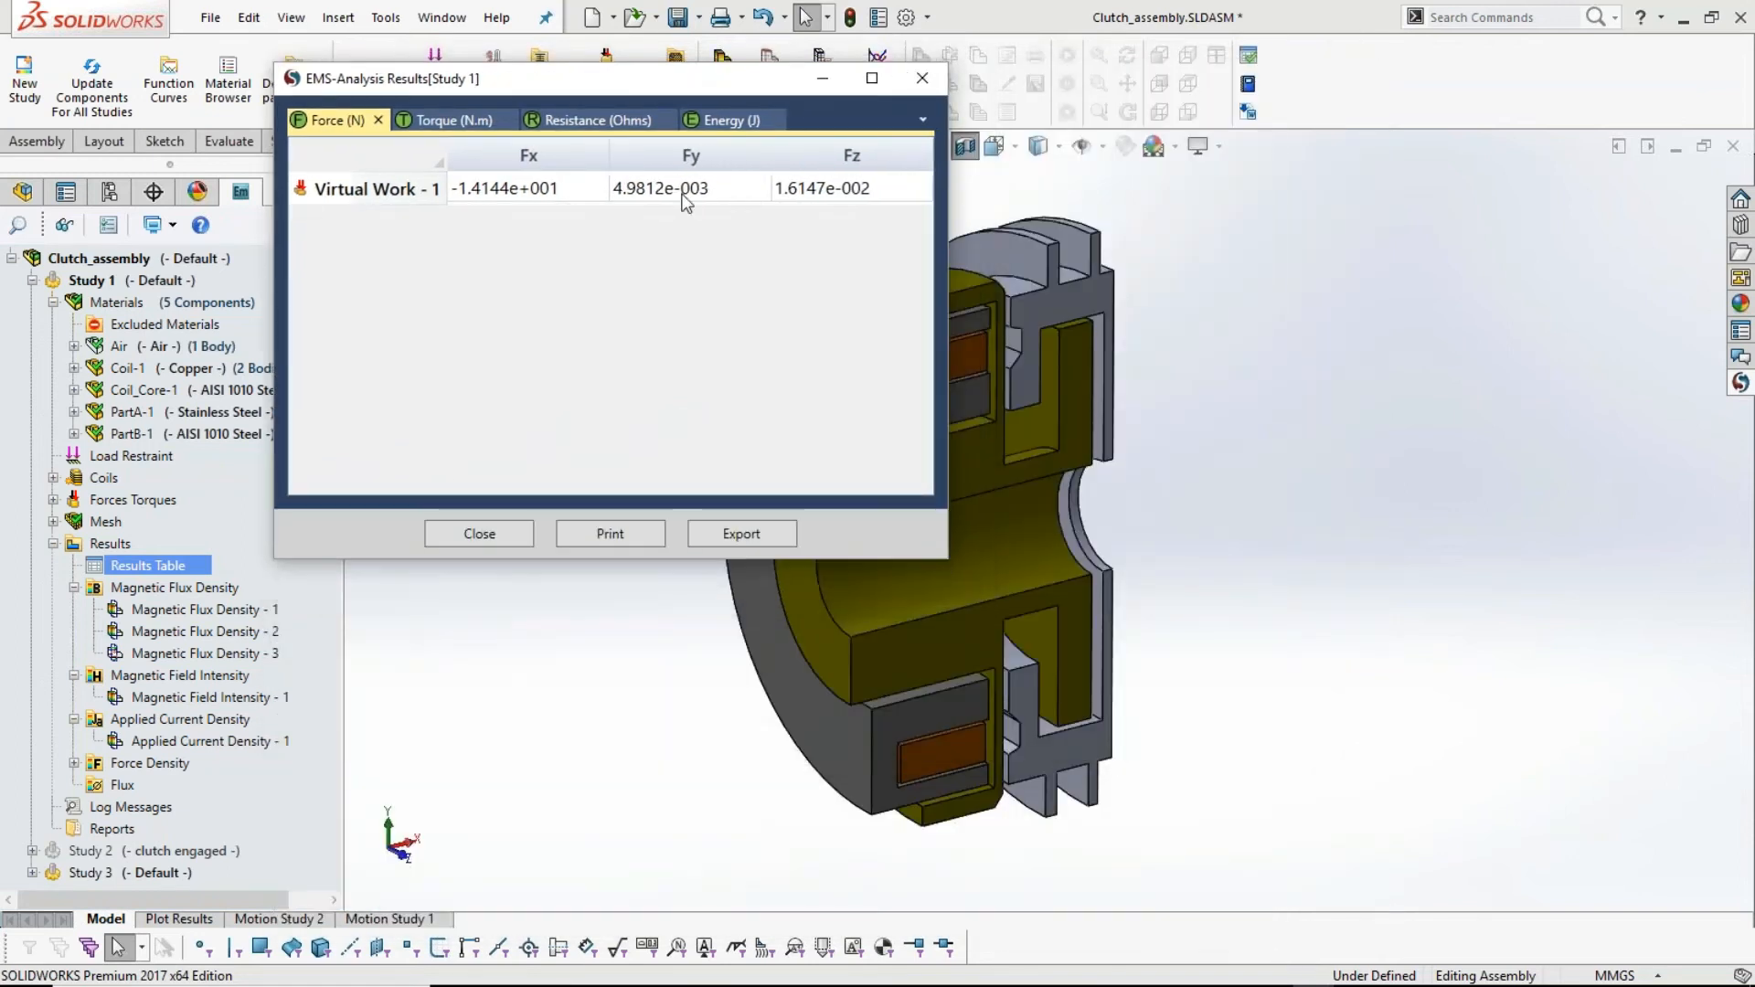
drag(660, 88, 550, 94)
click(435, 201)
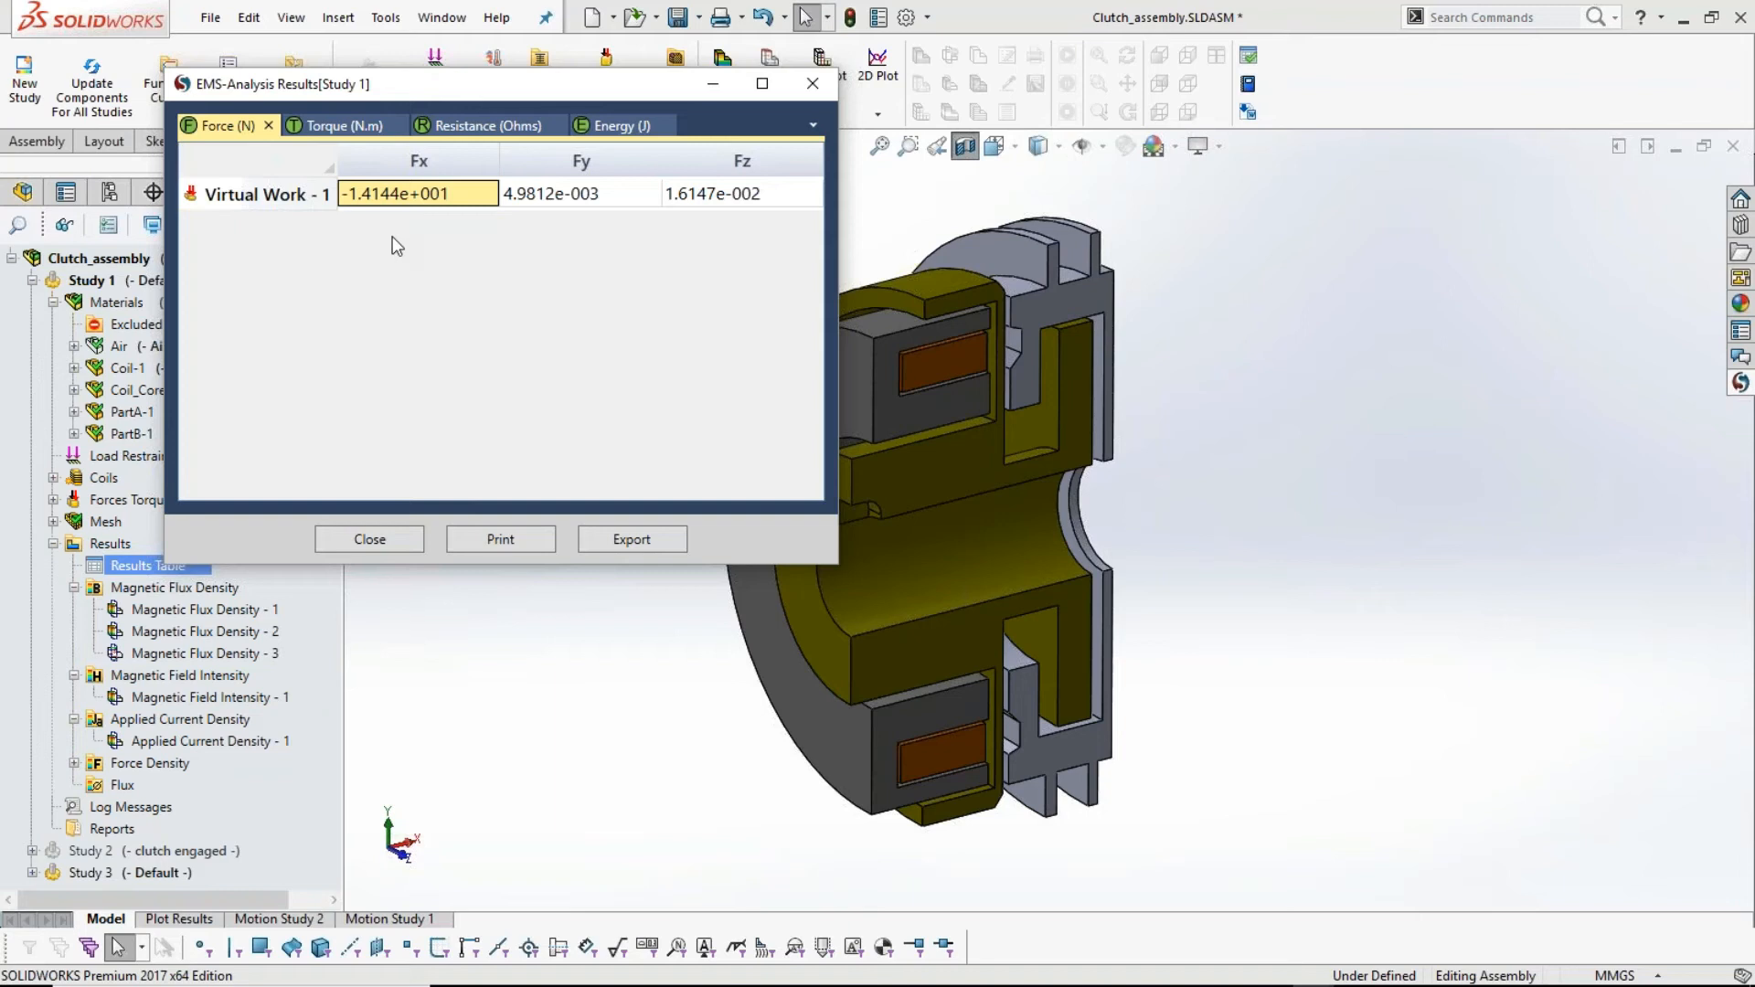
click(393, 541)
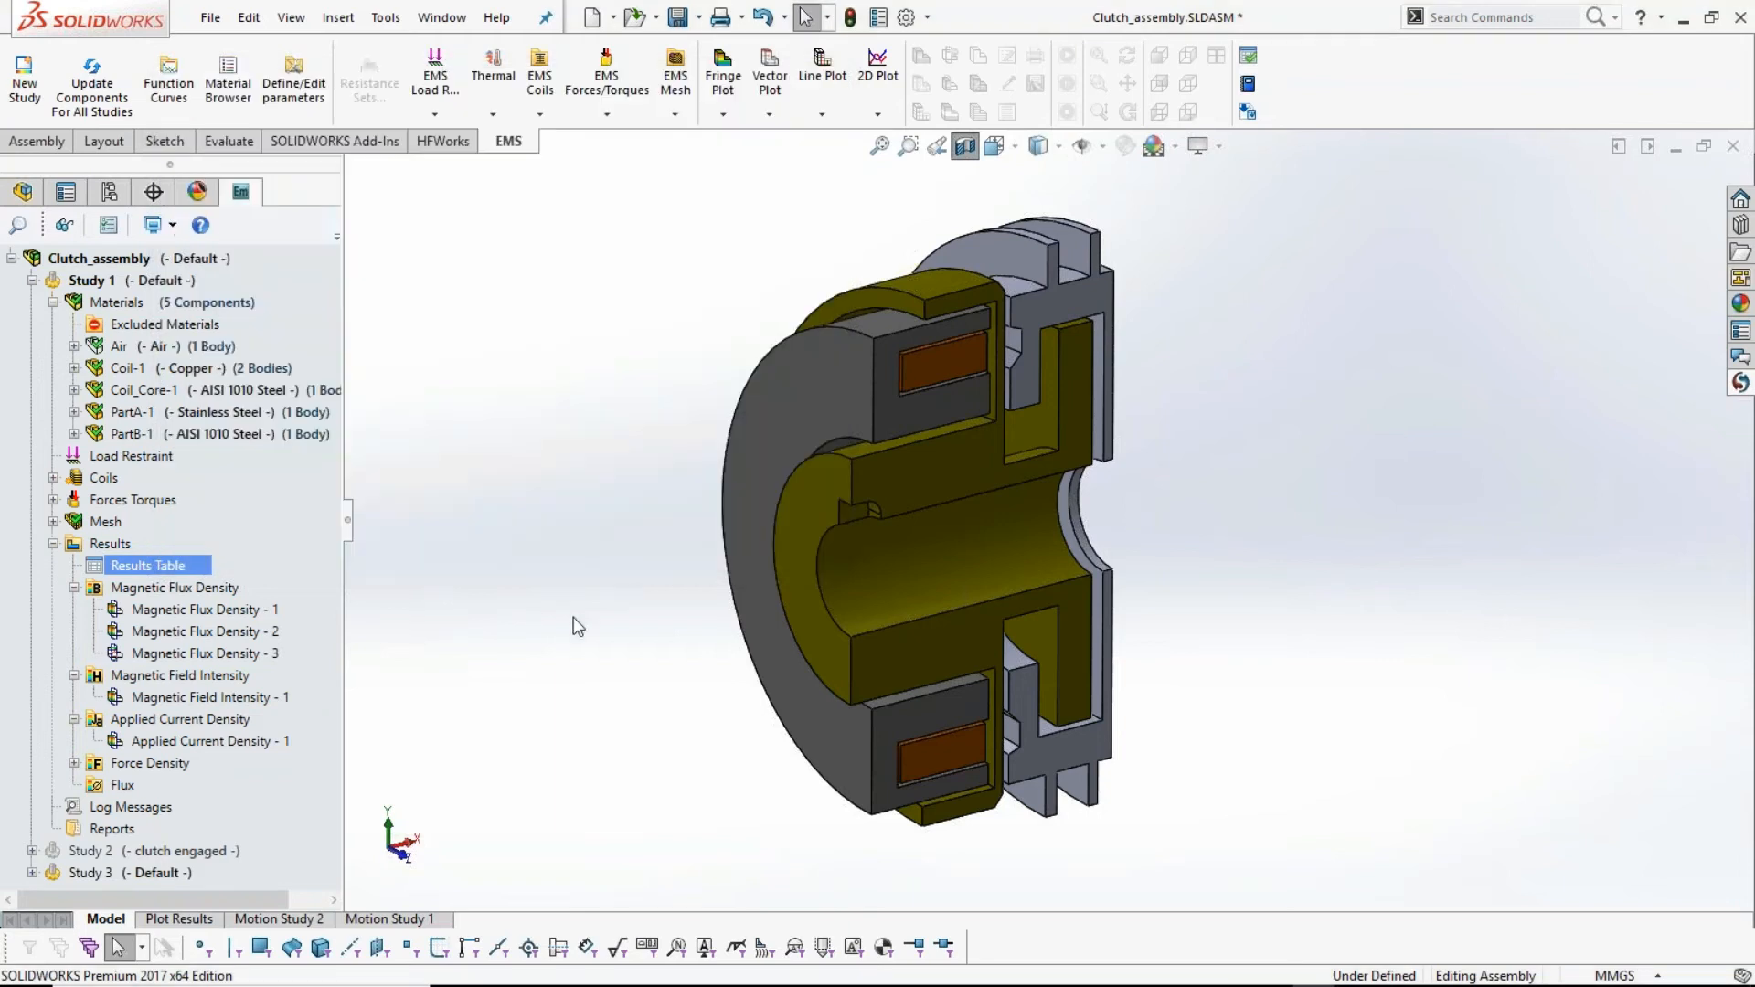
- Display Study 1's Magnetic Flux Density - 1 section plot and examine it from an oblique angle
double_click(198, 609)
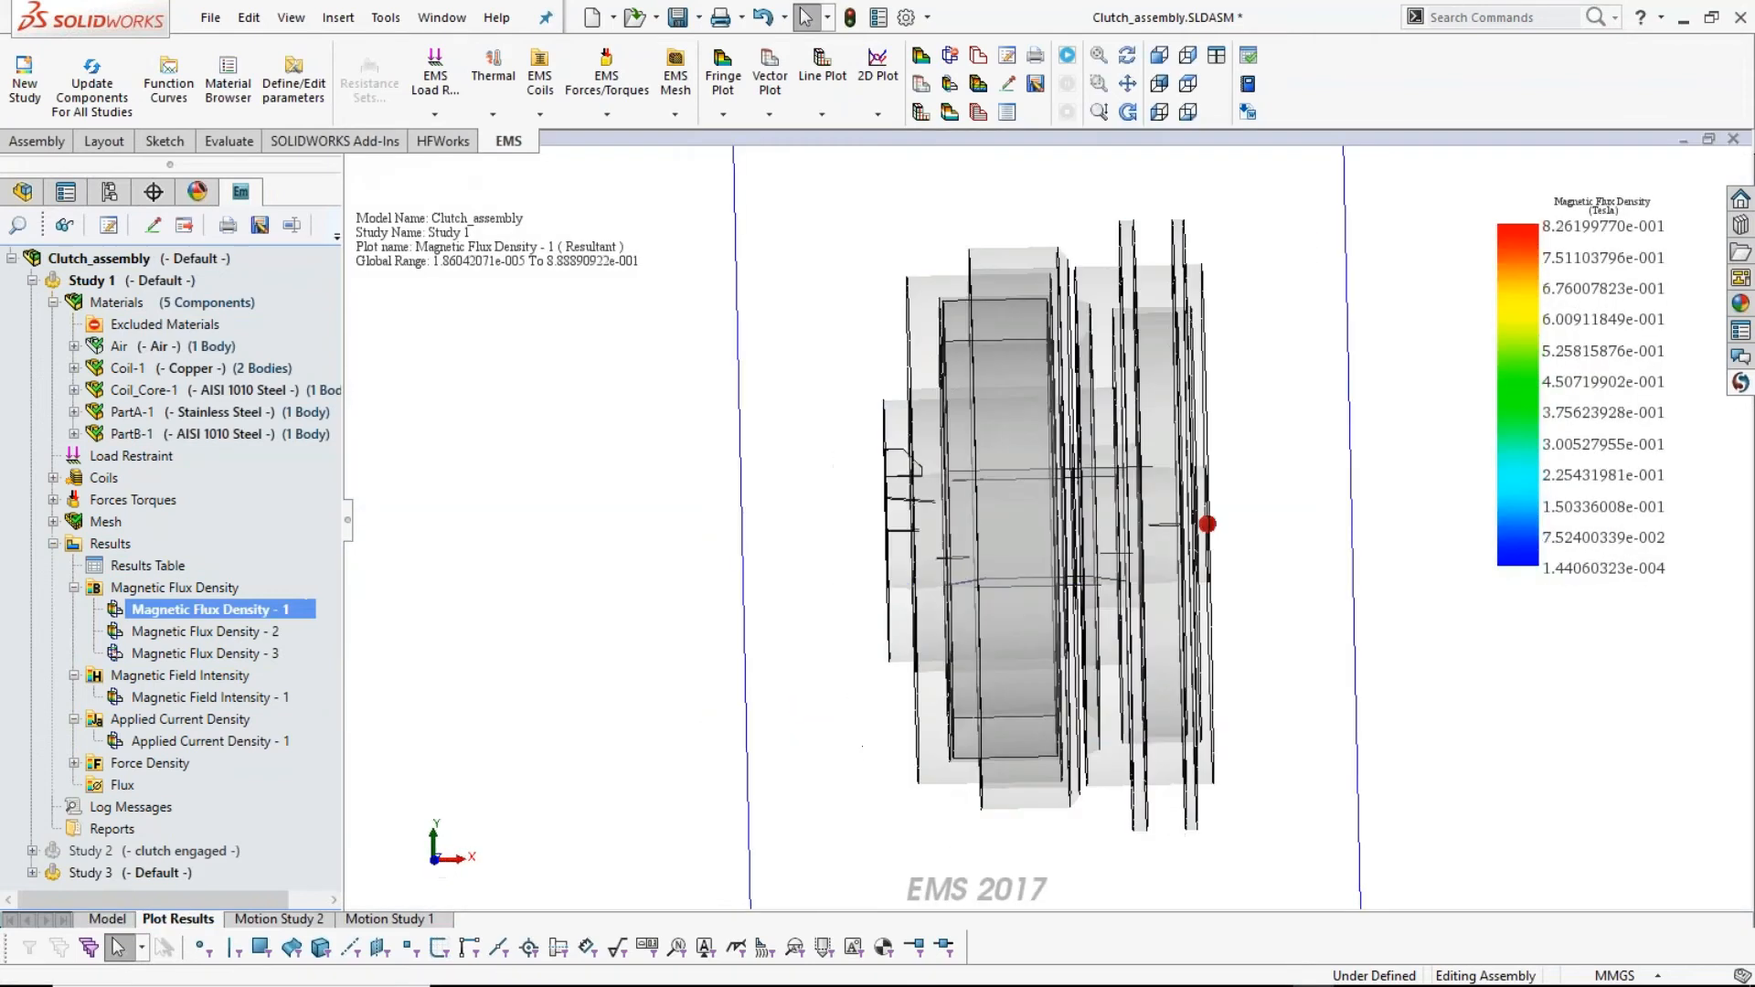
middle_drag(1177, 559, 914, 343)
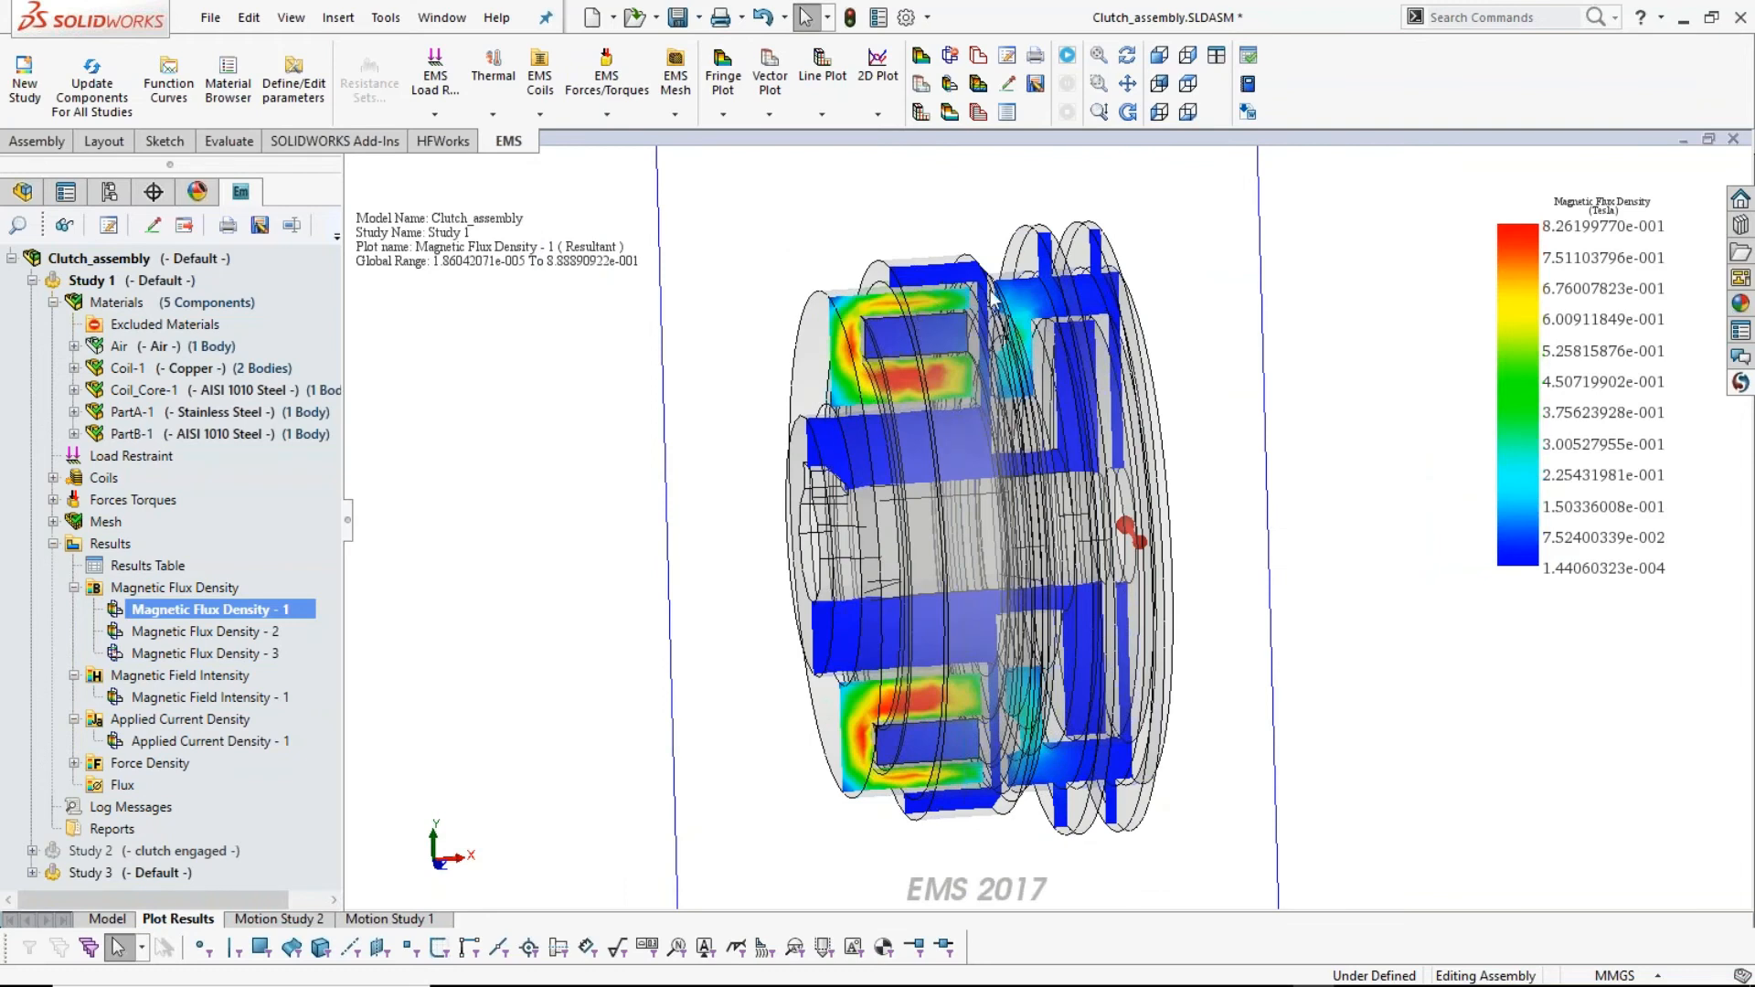
middle_drag(894, 575, 868, 627)
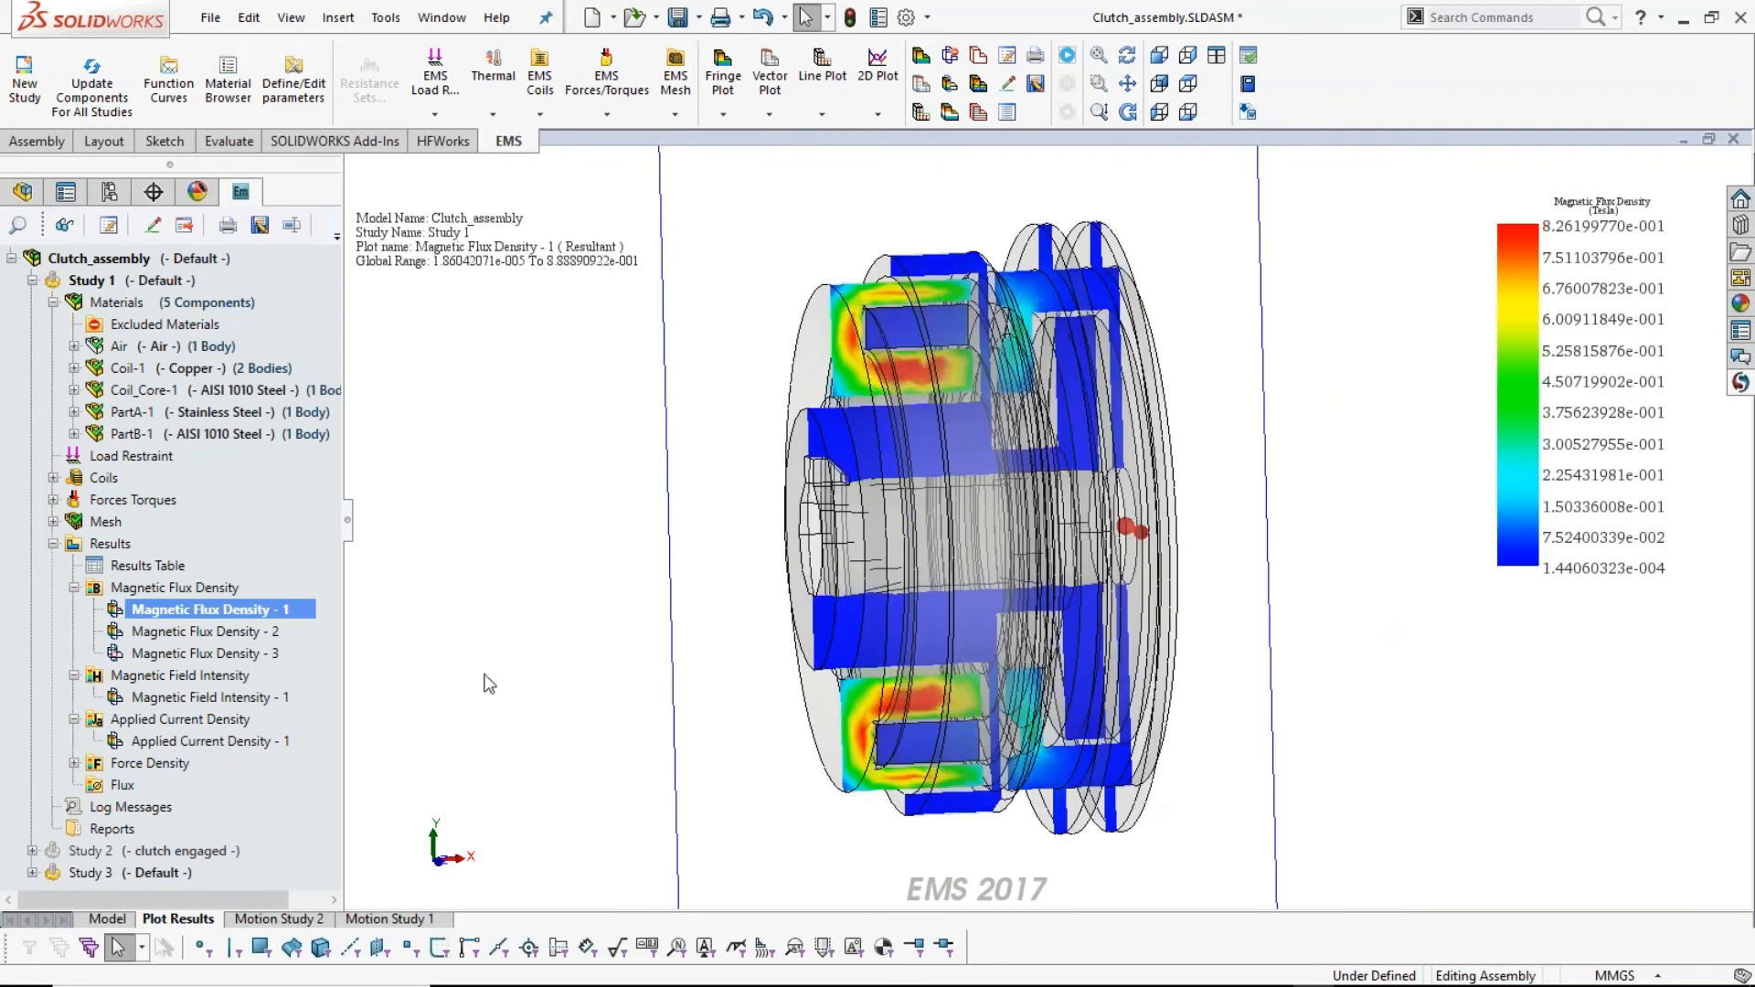
- Display Study 1's Magnetic Flux Density - 3 vector plot and examine the flux directions around the coil core
double_click(205, 652)
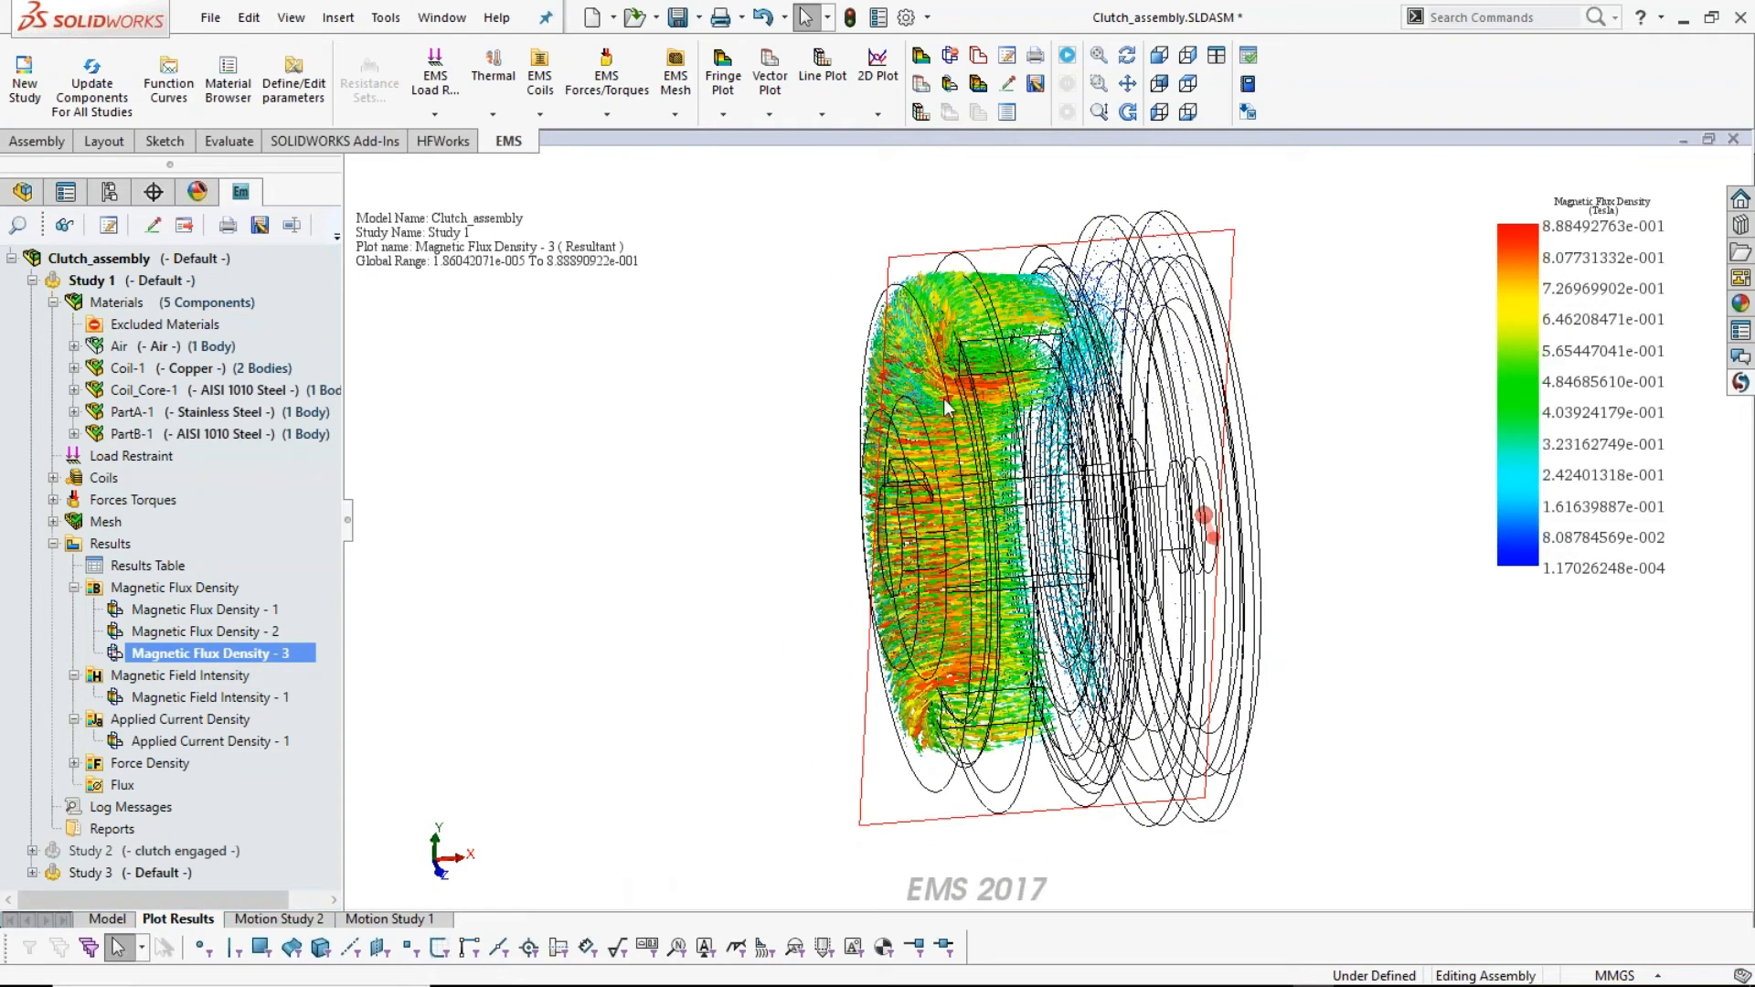
middle_drag(1015, 462, 998, 409)
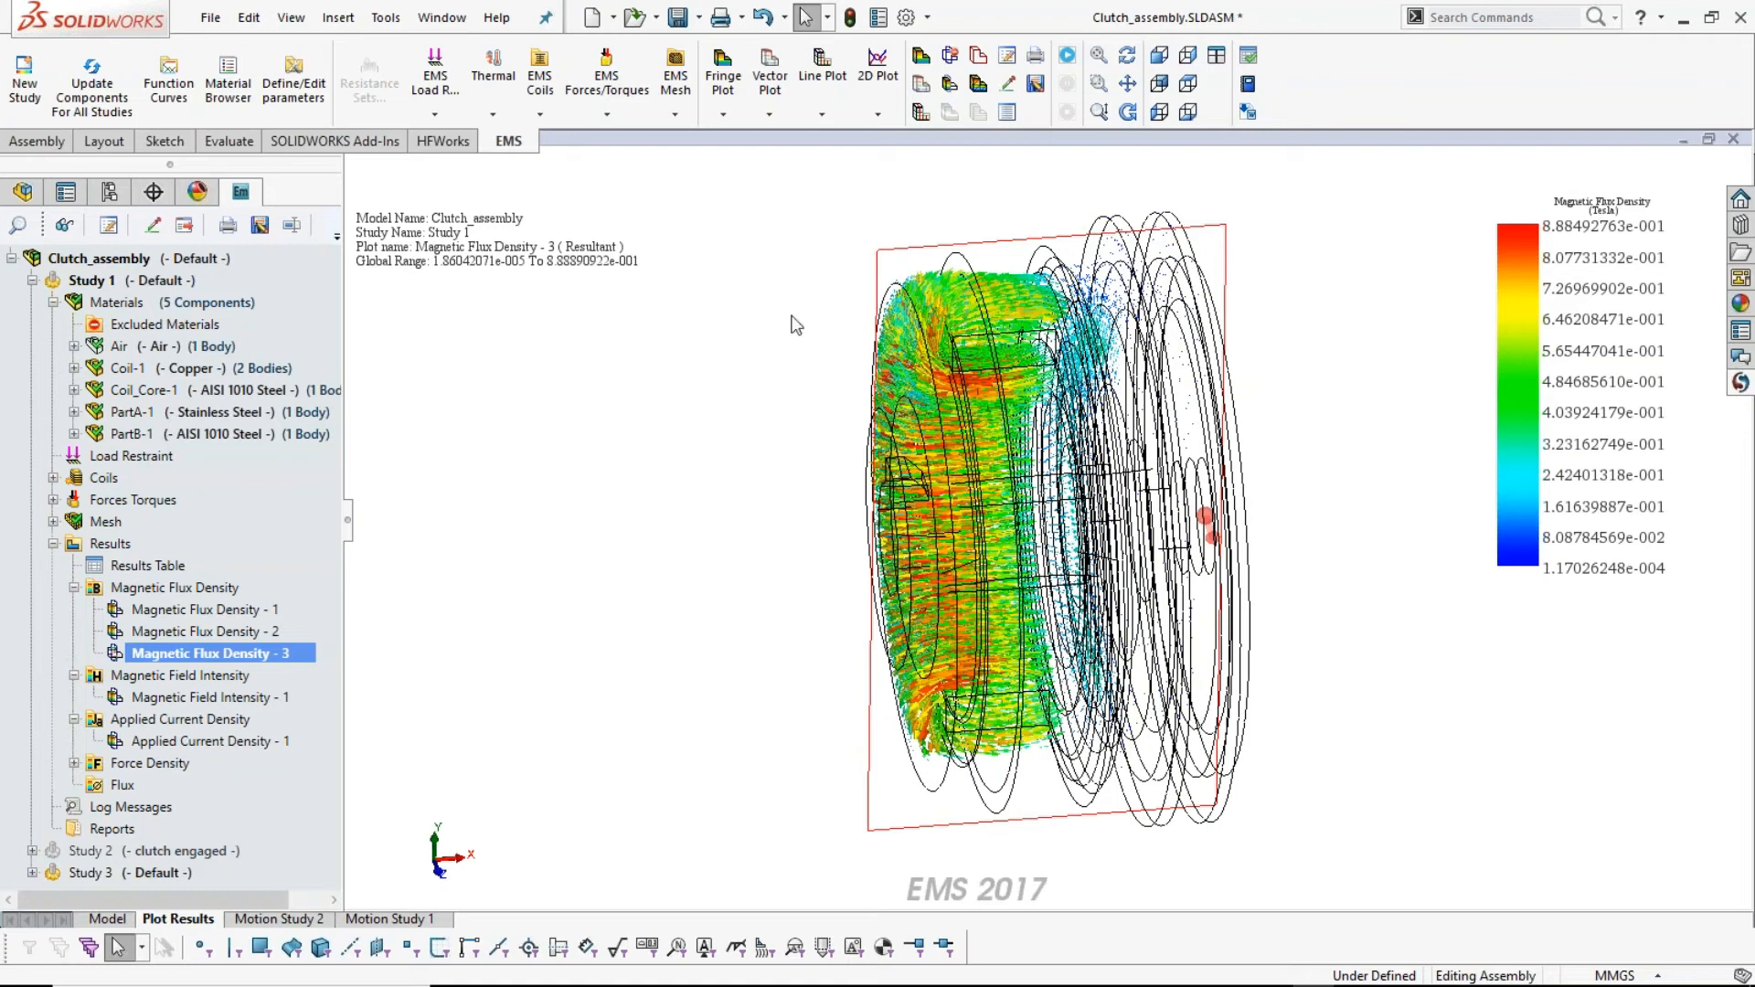
middle_drag(1165, 498, 1136, 491)
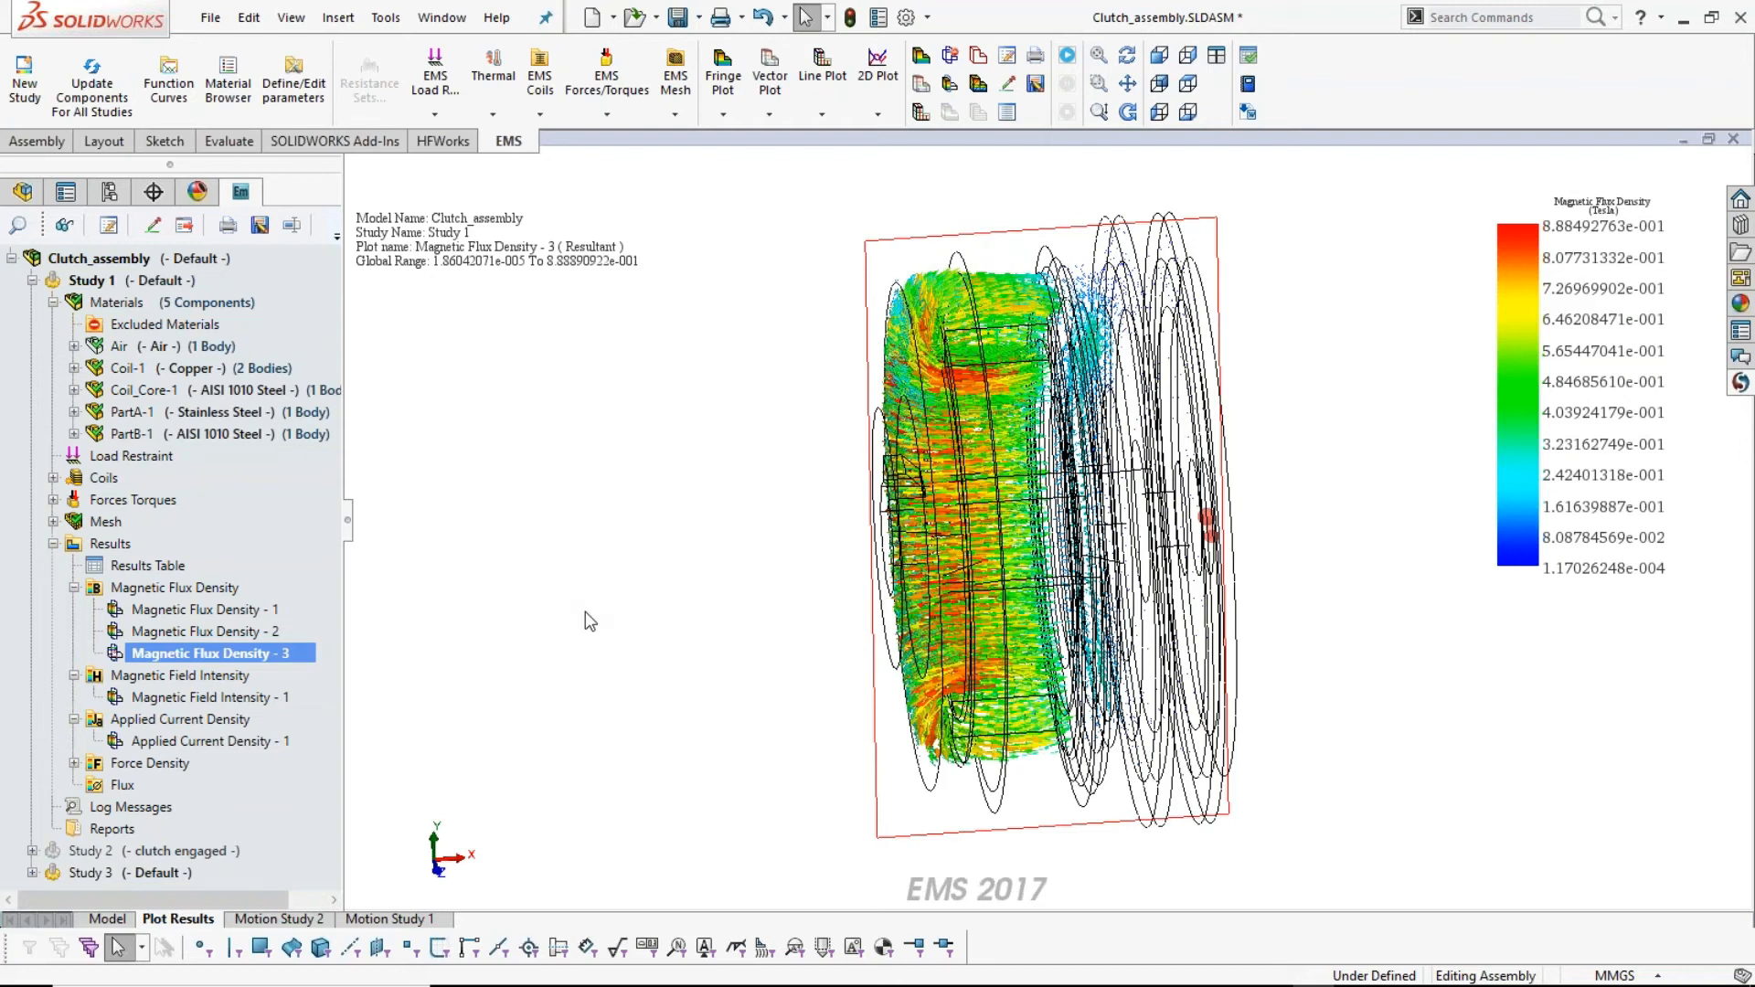
- Display Study 1's Magnetic Flux Density - 2 plot and examine the flux across the clutch air gap
double_click(219, 630)
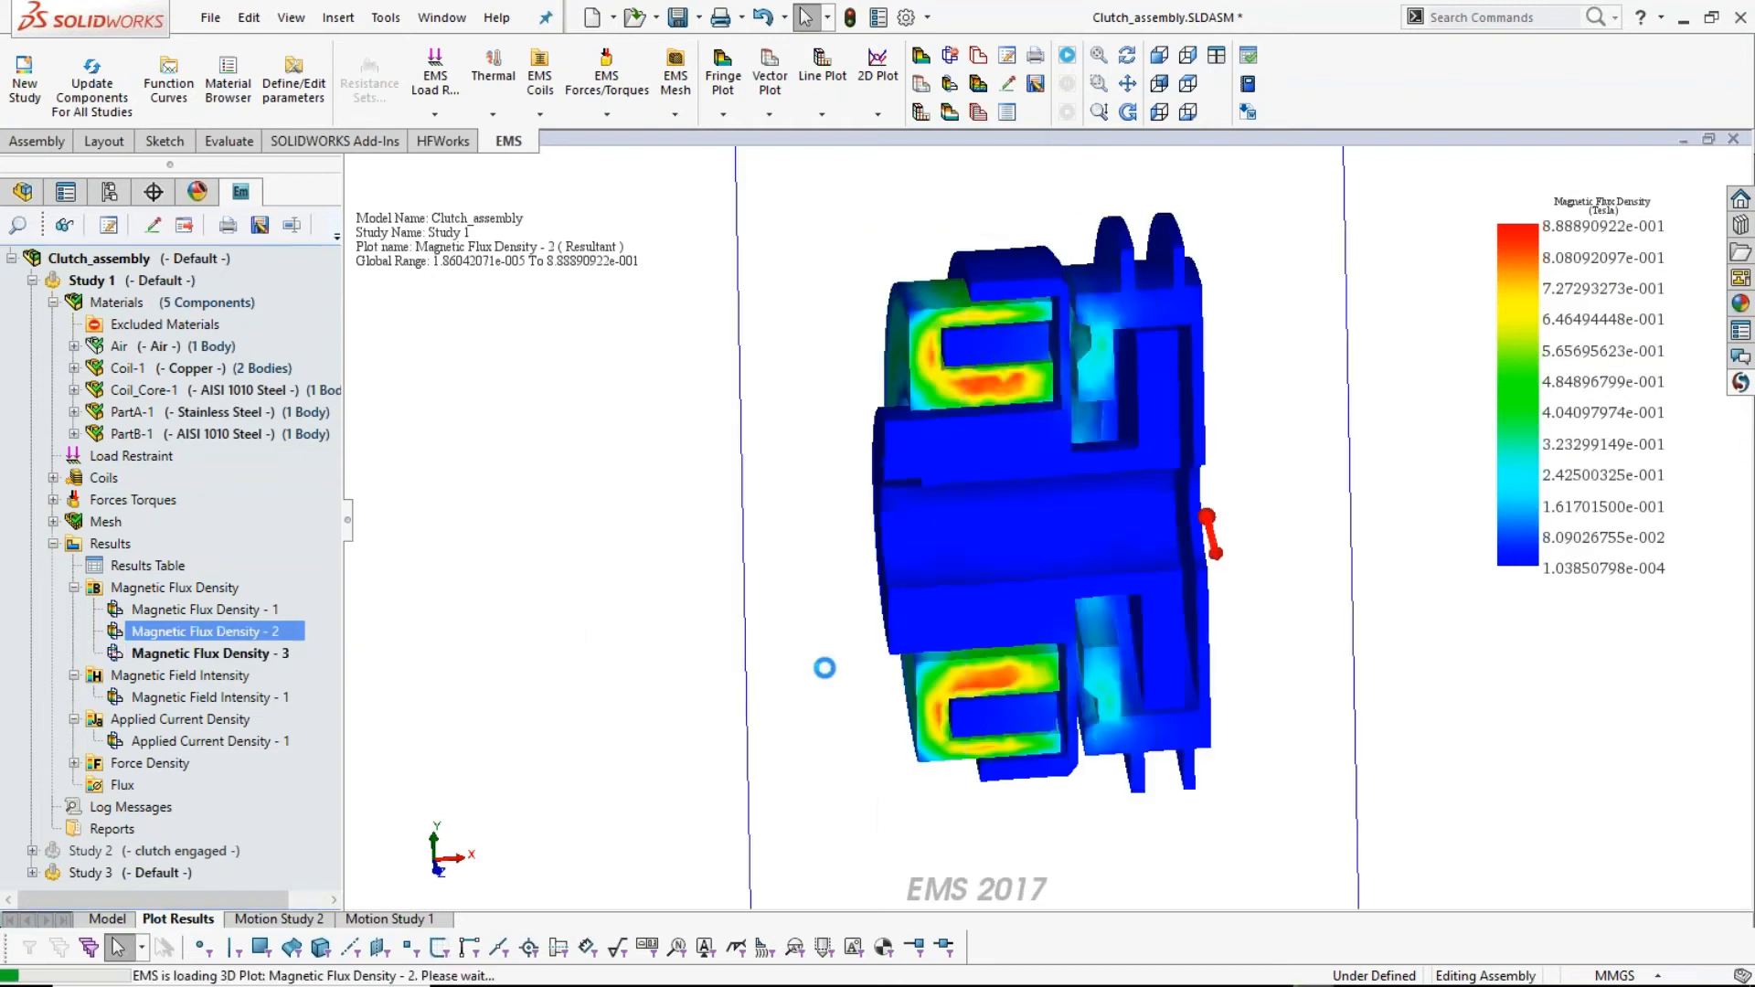
scroll(1065, 585, down, 5)
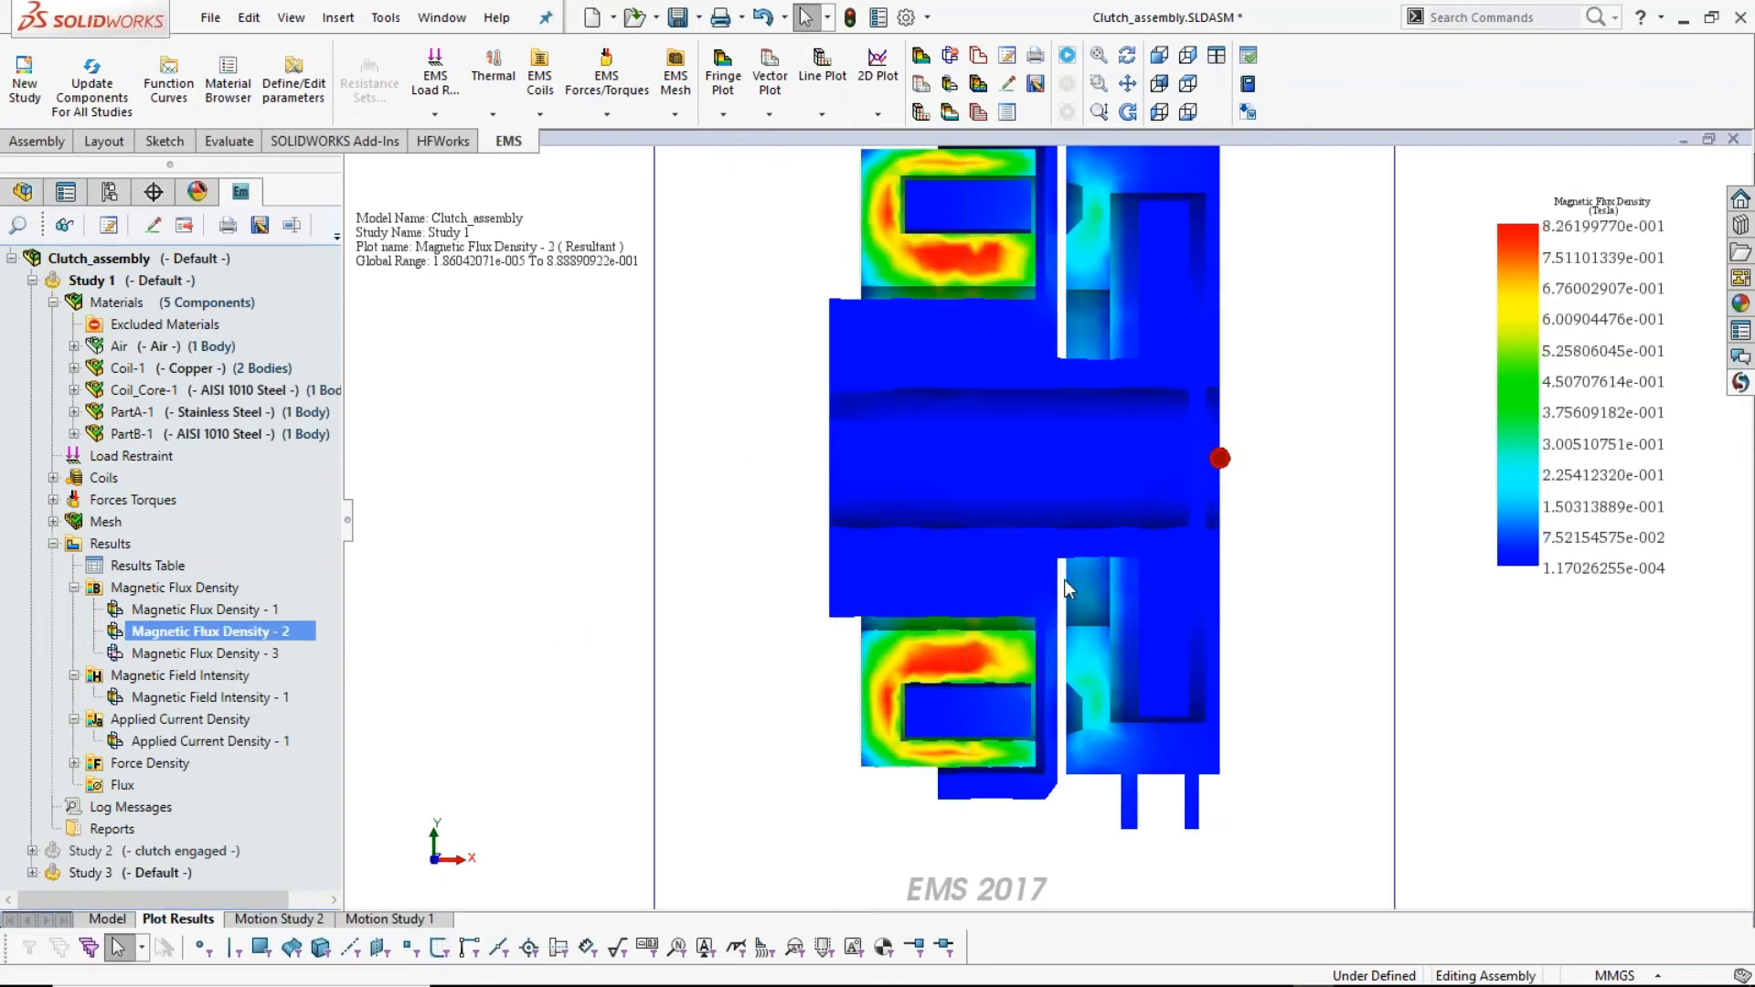
scroll(1097, 388, up, 2)
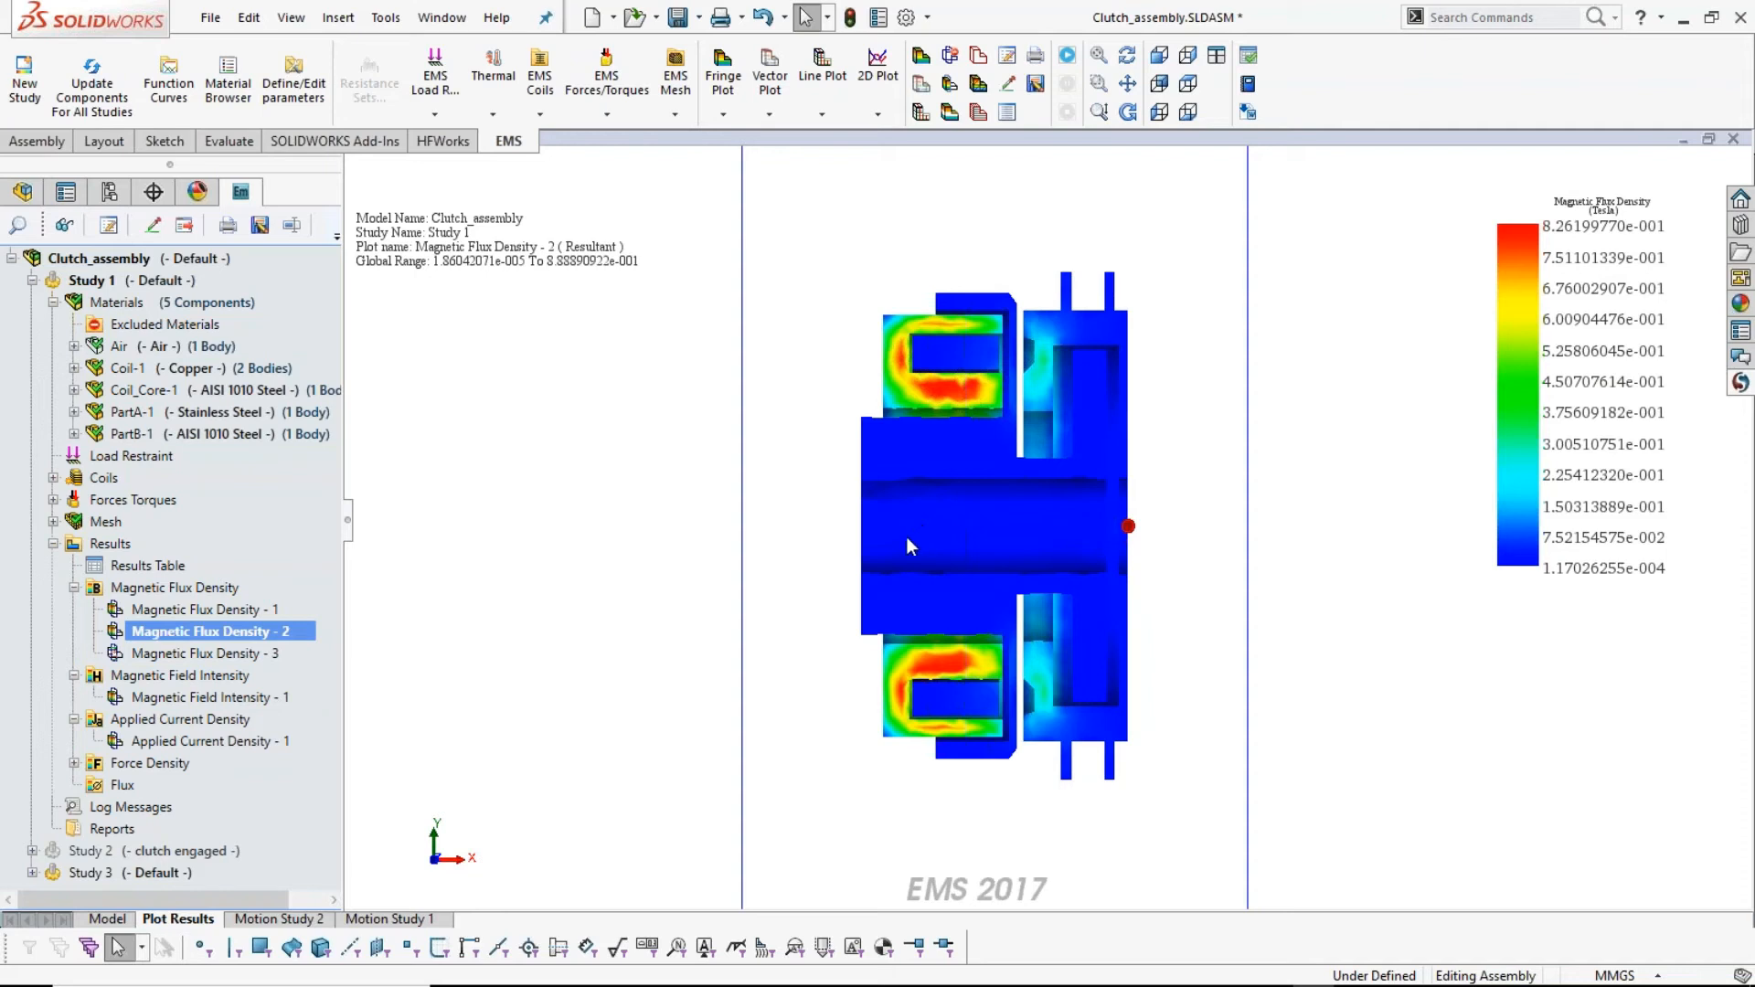
- Collapse Study 1, return to the model view and activate the "clutch engaged" configuration
click(111, 435)
click(32, 280)
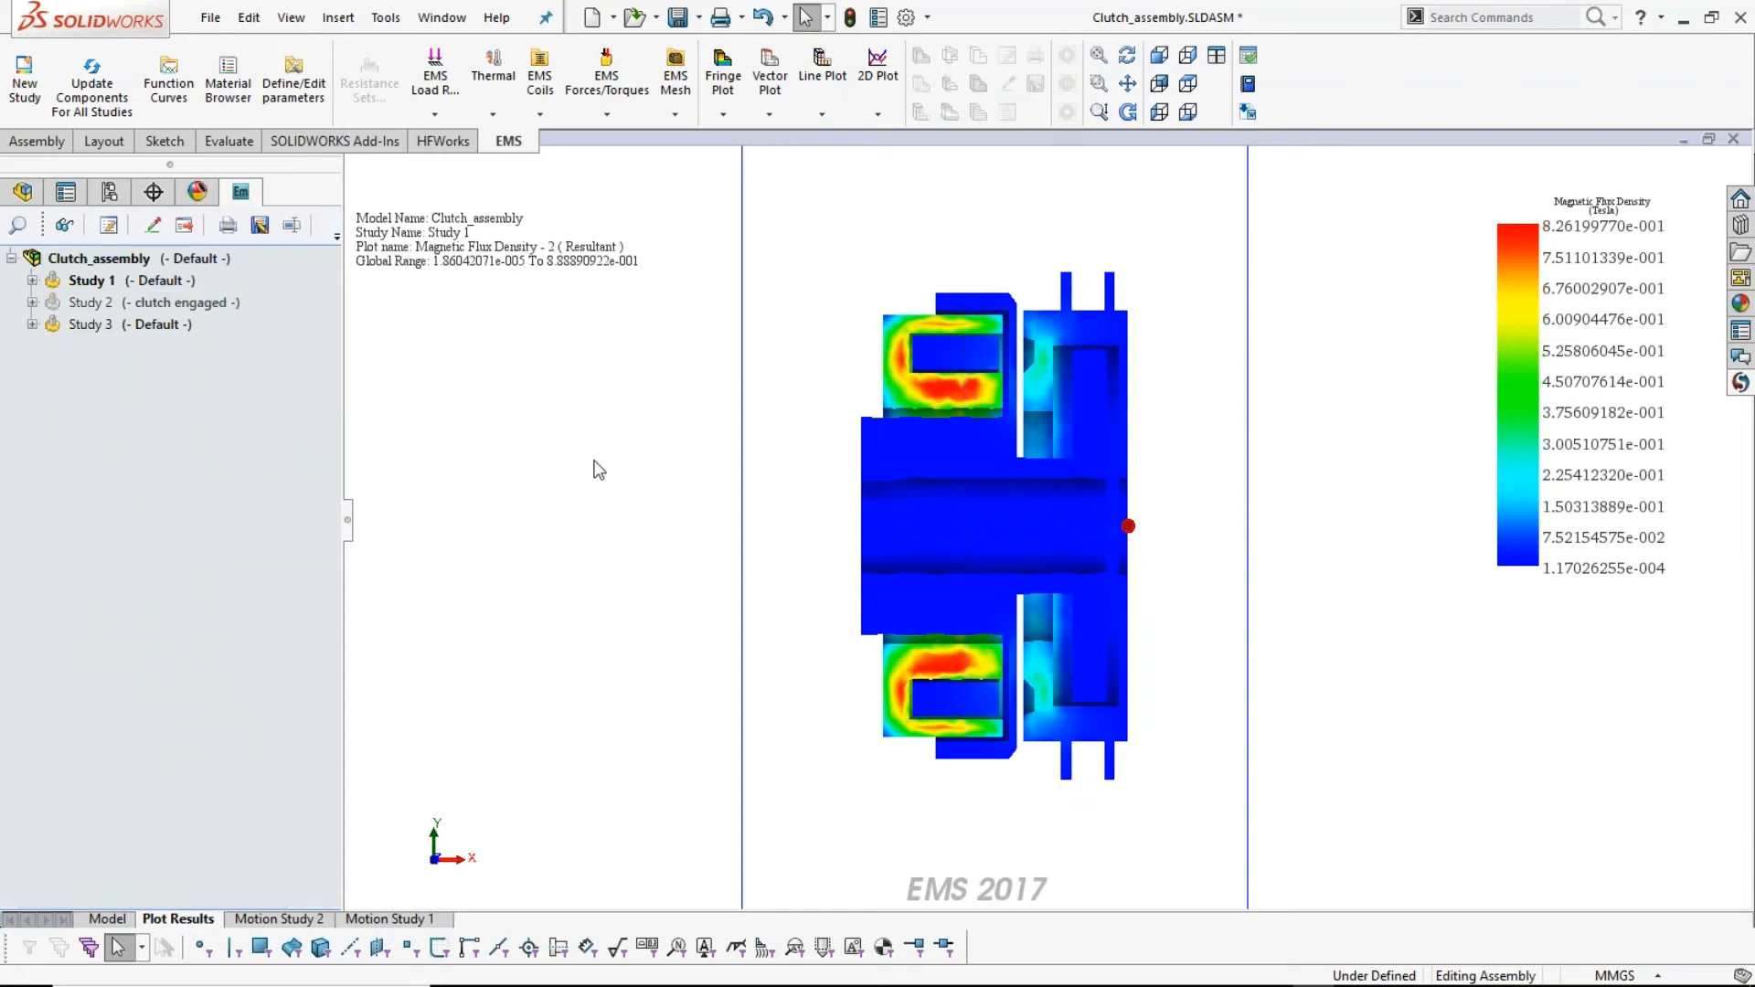
click(107, 919)
middle_drag(568, 527, 494, 485)
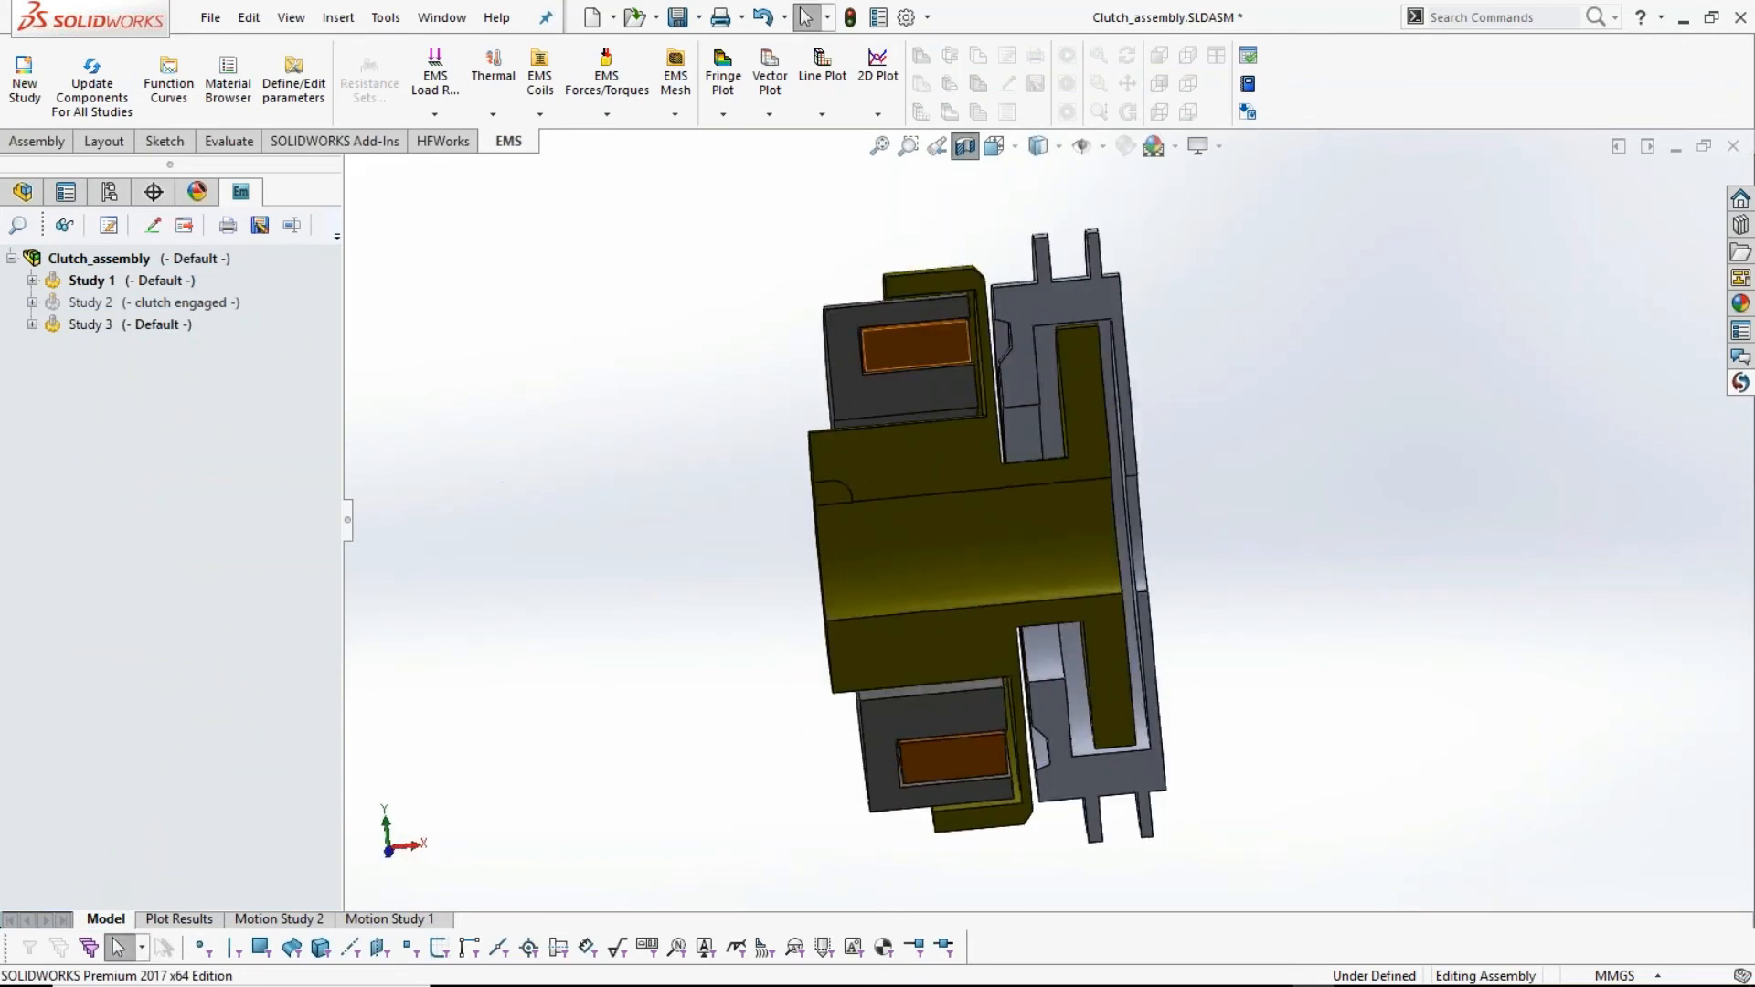
click(122, 190)
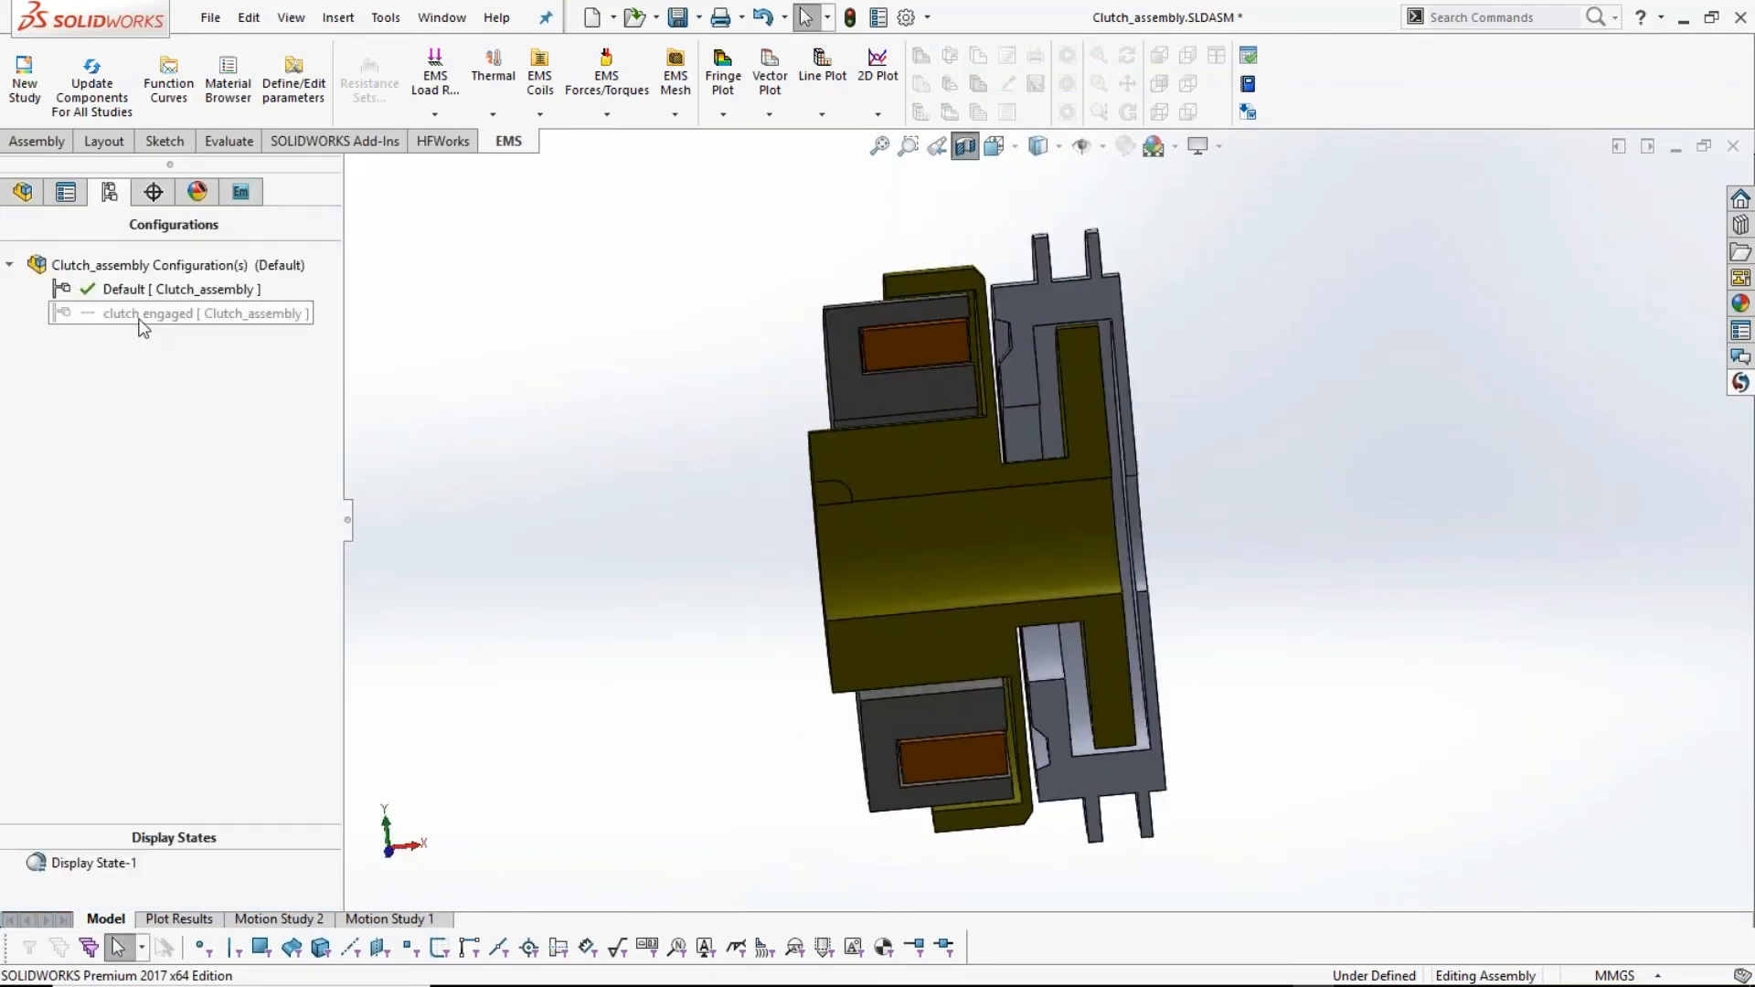
double_click(142, 314)
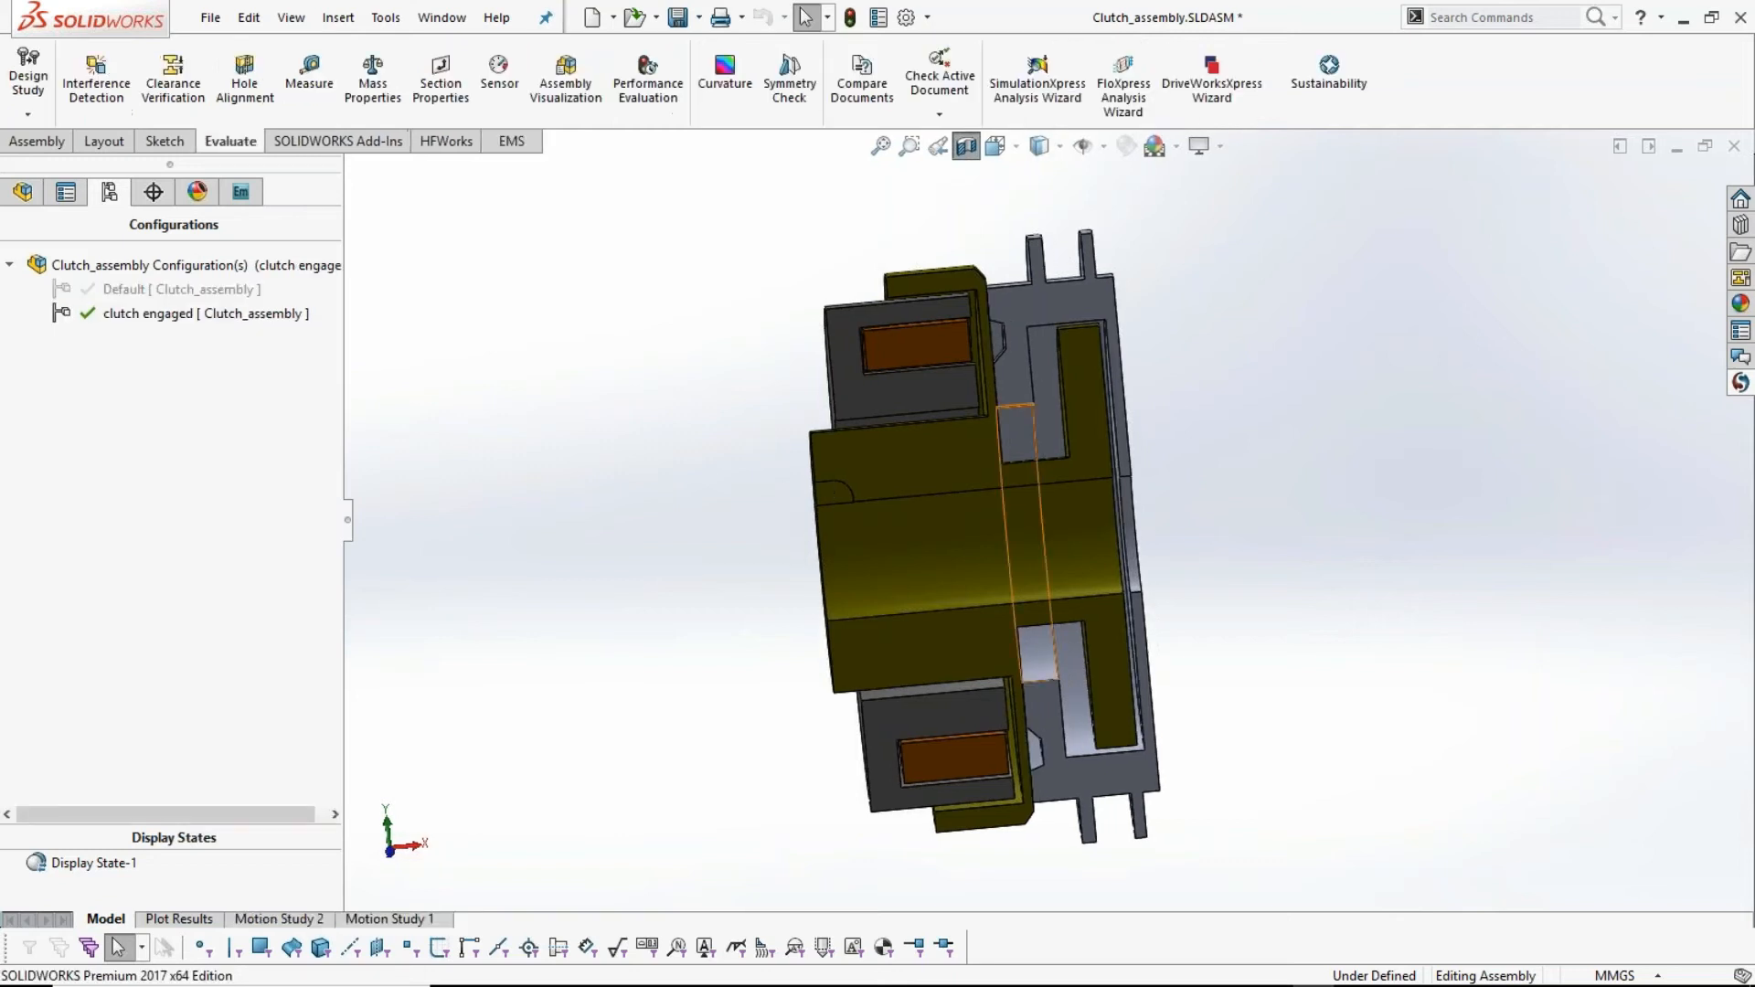
- Examine the sectioned clutch around the coil and air gap in the engaged position
scroll(1024, 370, down, 3)
middle_drag(1330, 413, 1368, 442)
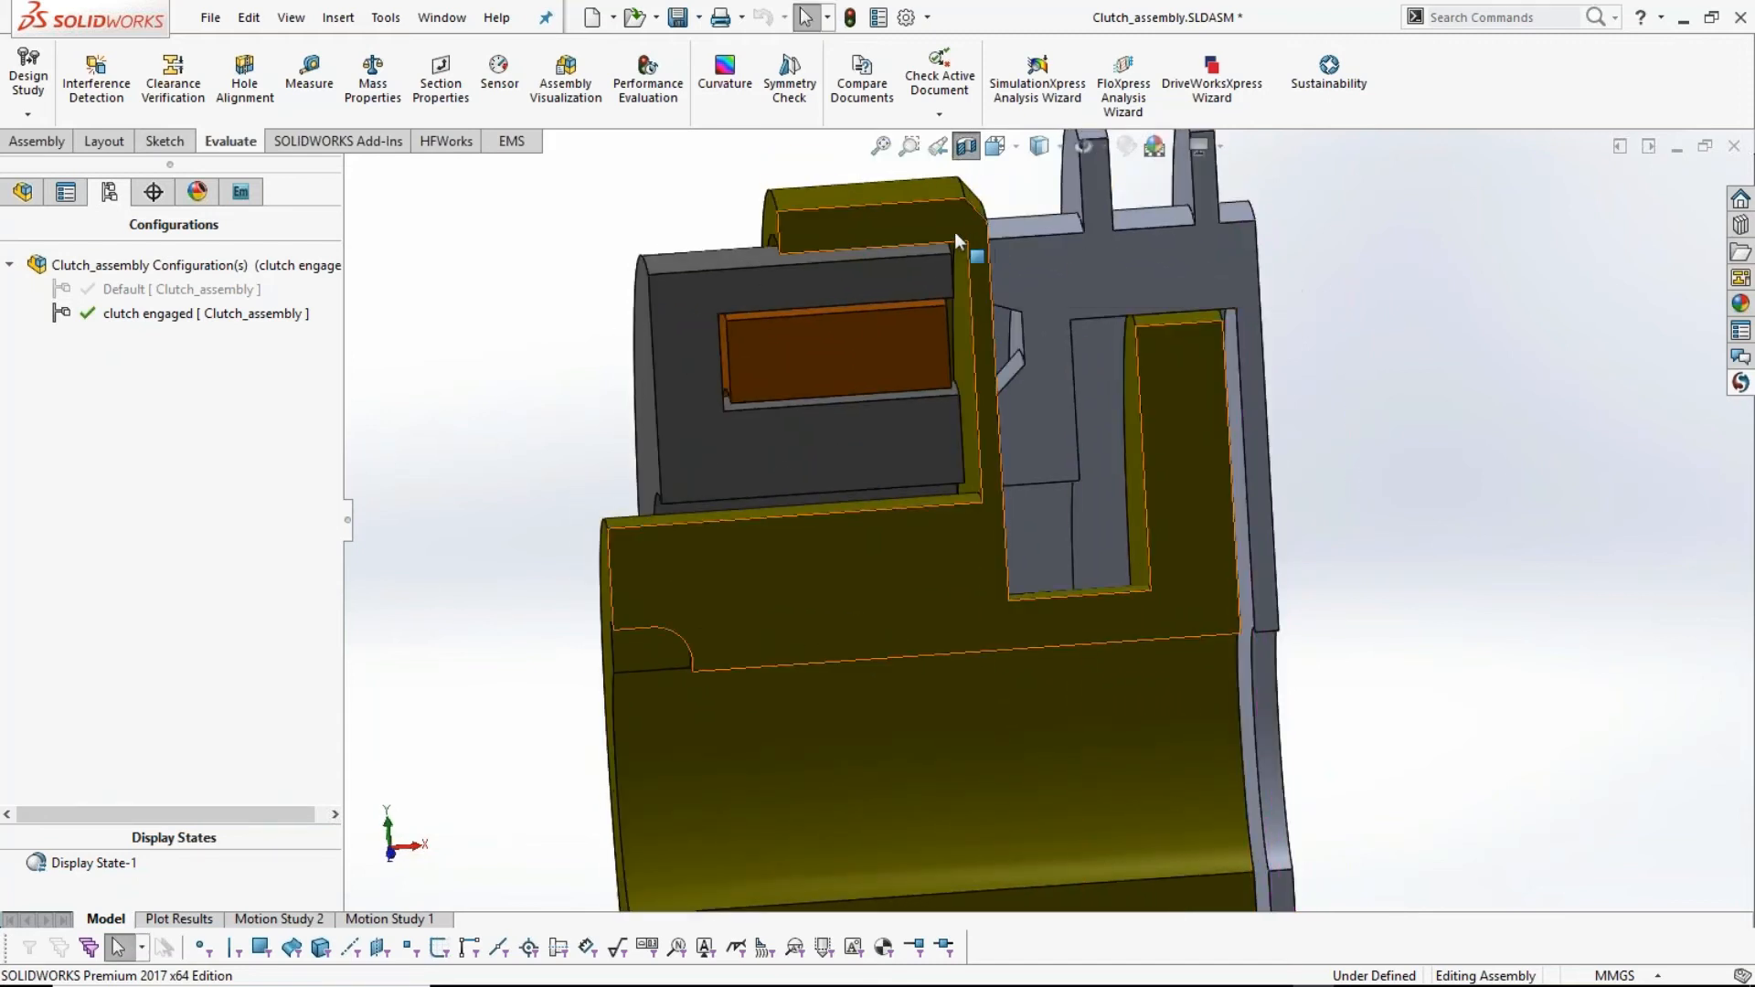
scroll(1115, 389, up, 3)
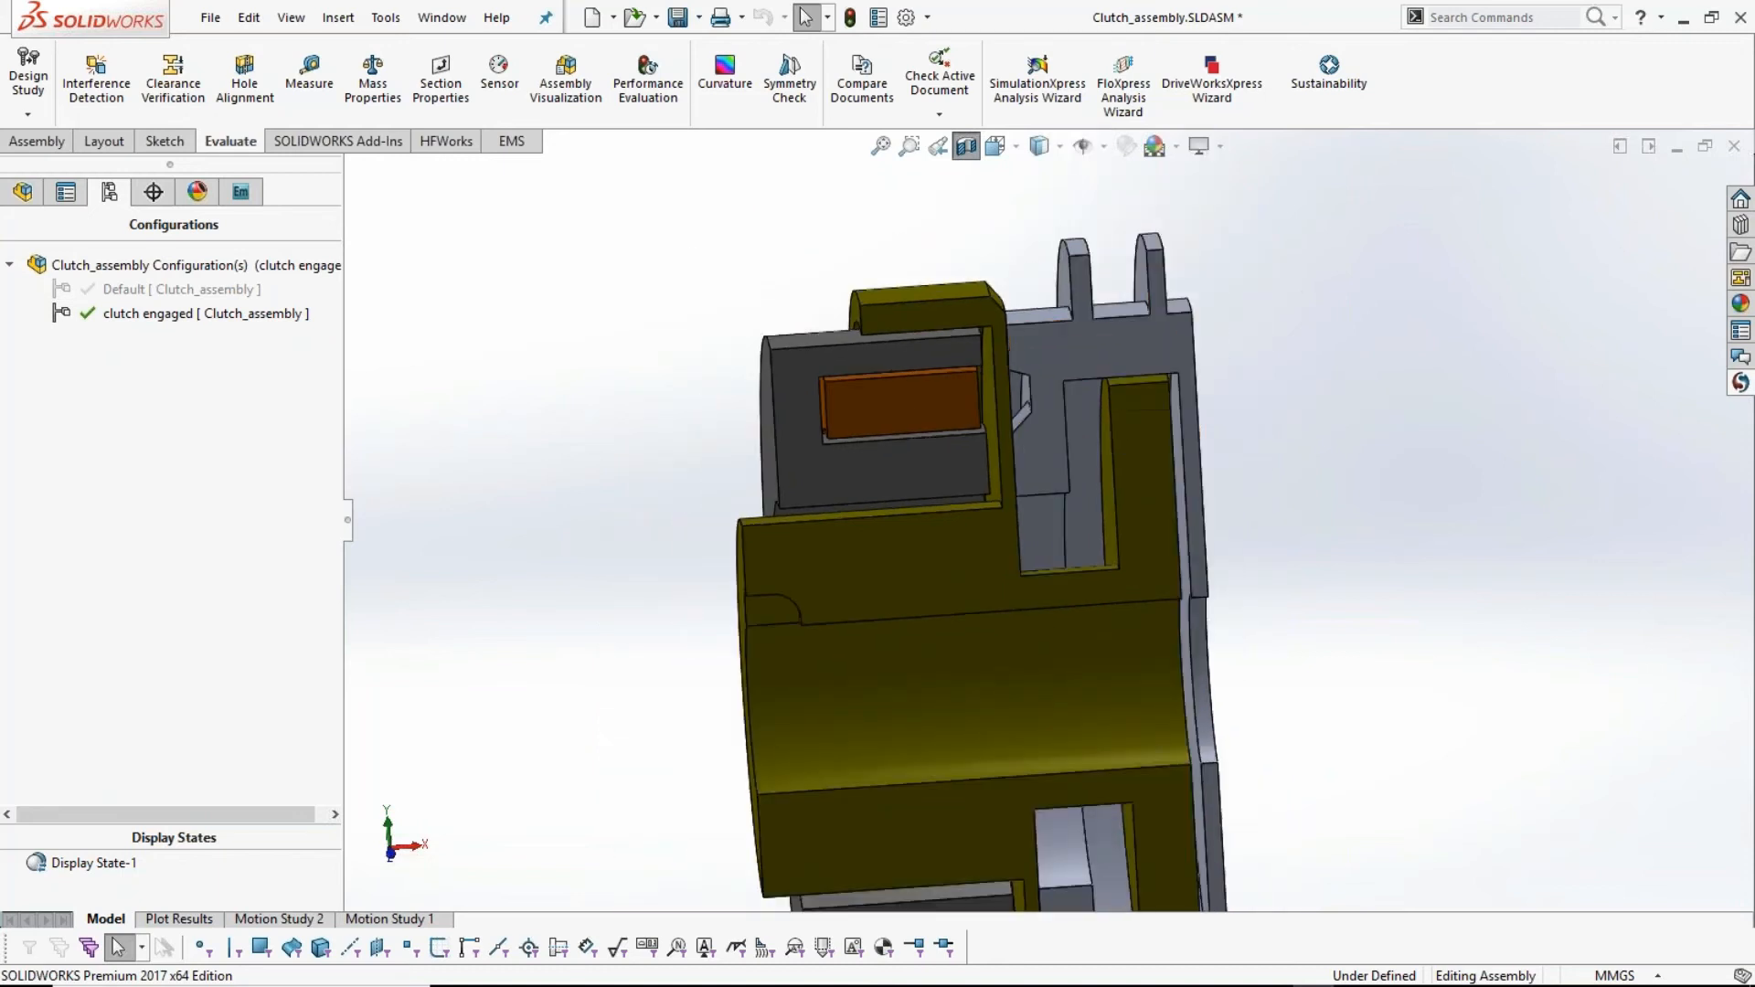
middle_drag(769, 439, 786, 442)
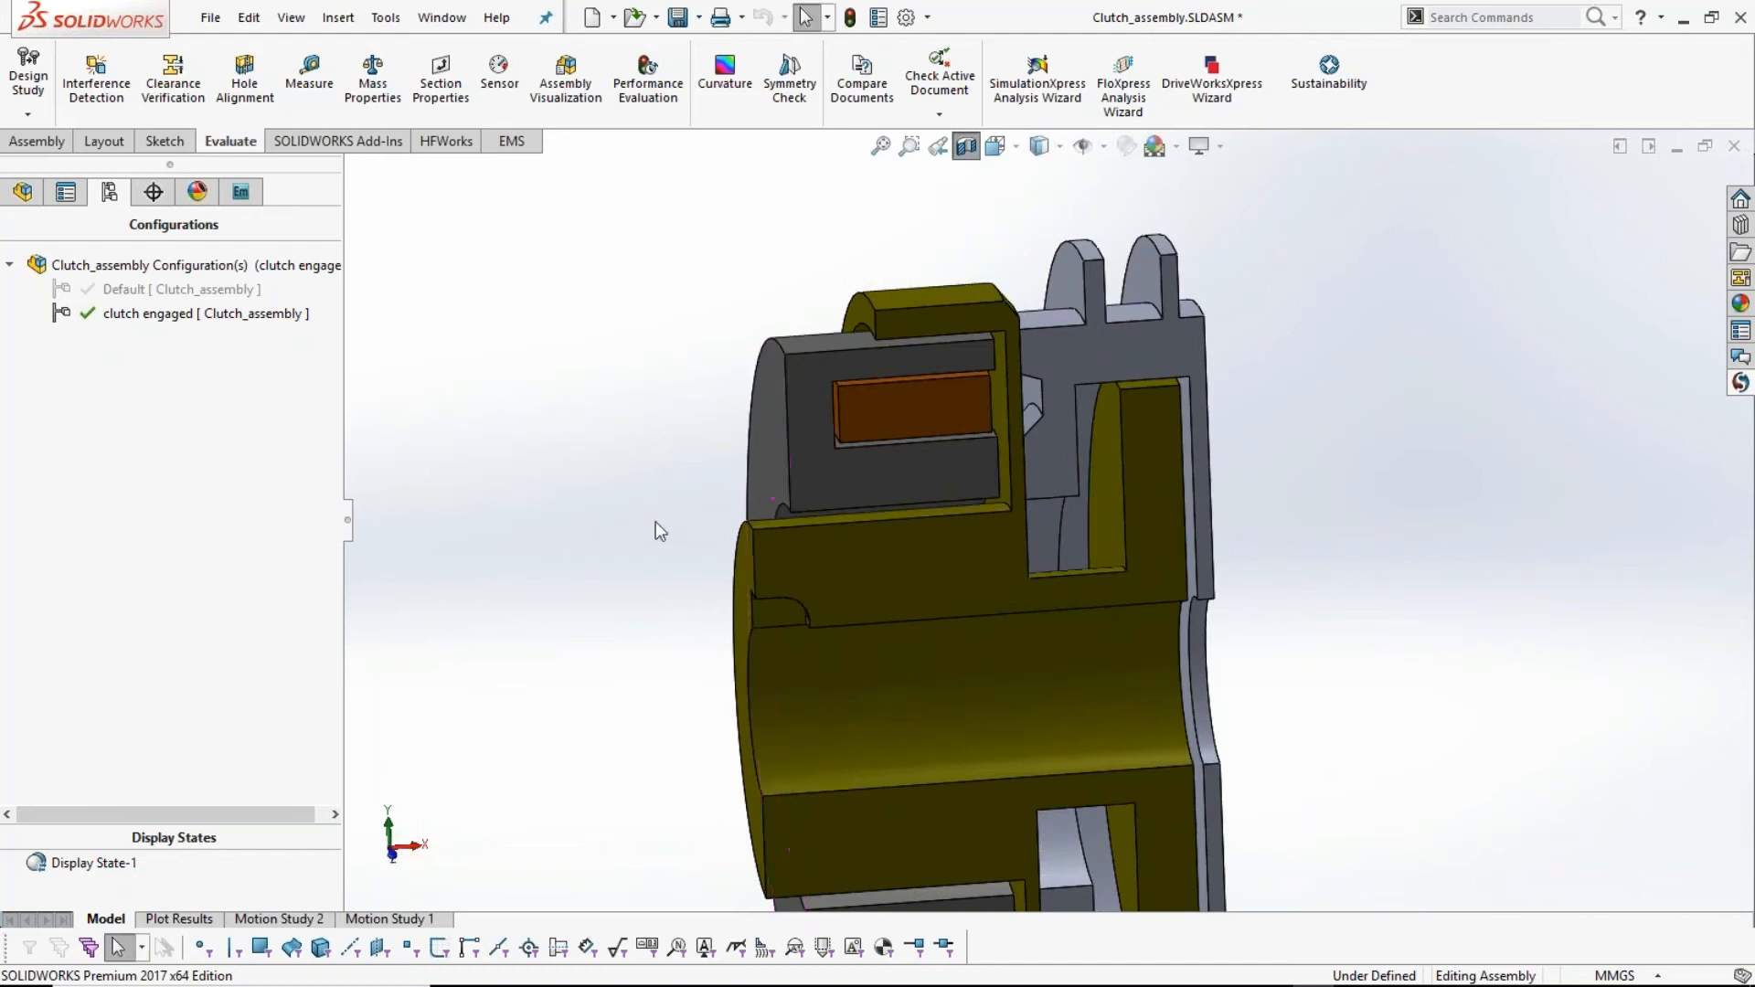
scroll(660, 530, up, 3)
scroll(1039, 842, down, 1)
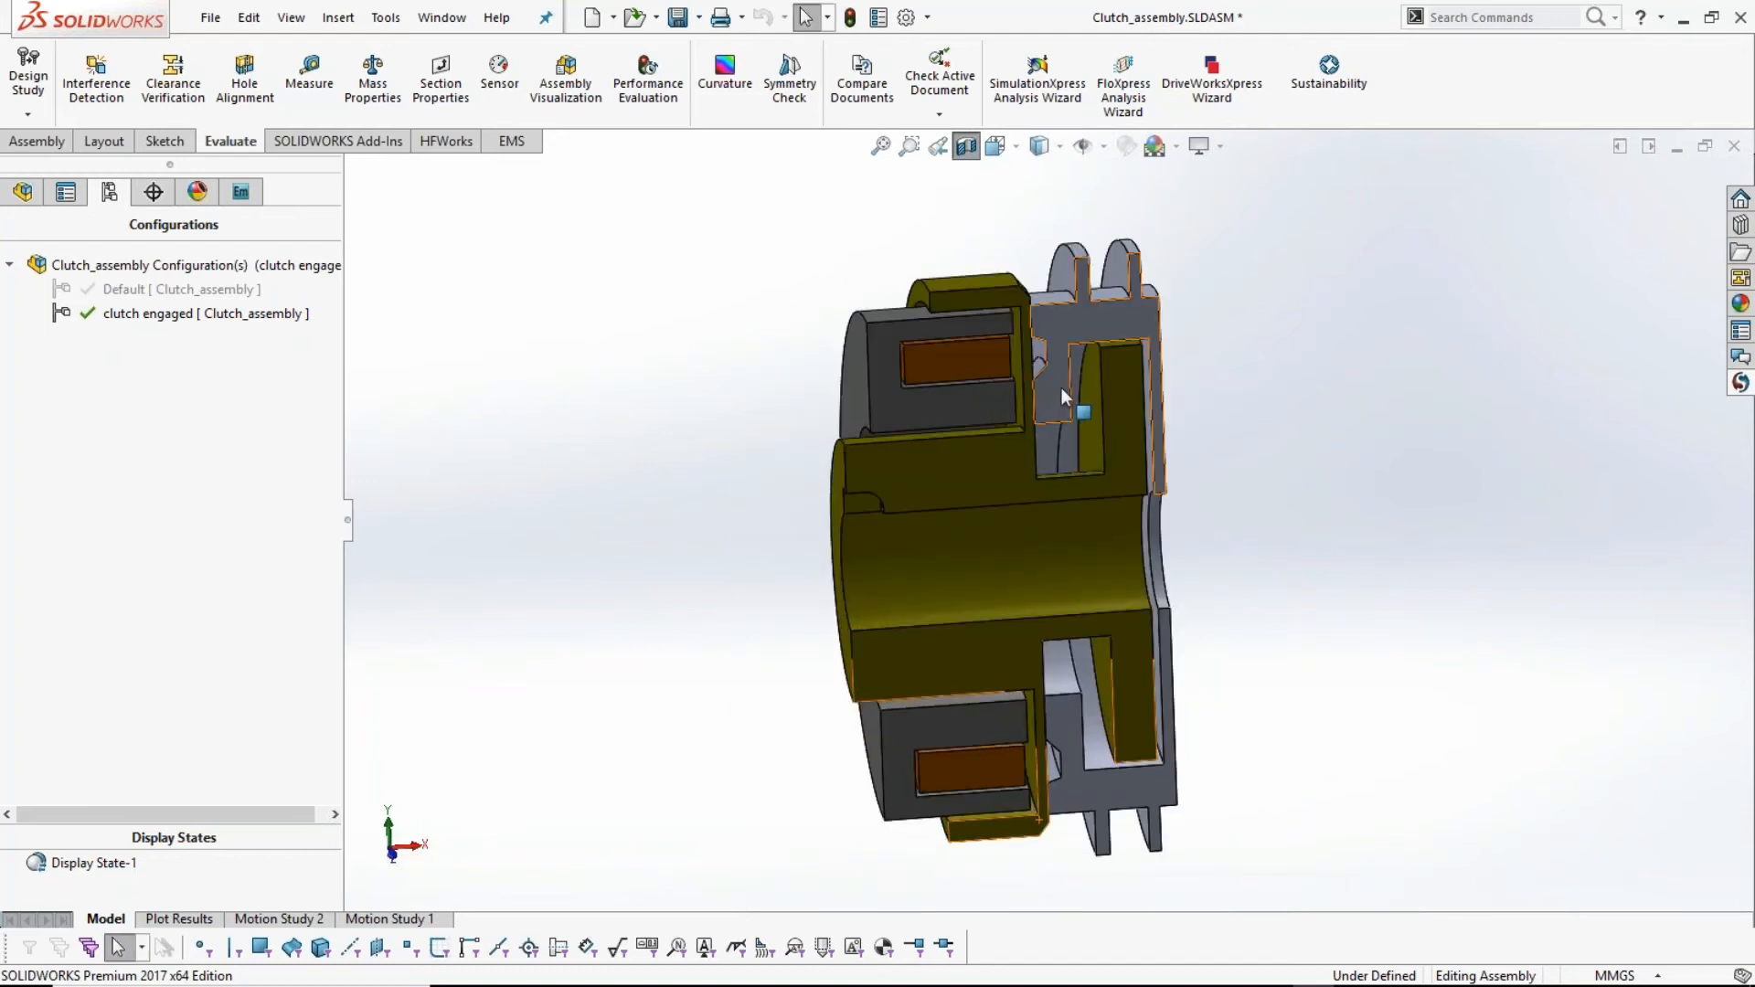
- Copy Study 1 within the EMS tree as a new study named Study 4 that uses the "clutch engaged" configuration
click(241, 191)
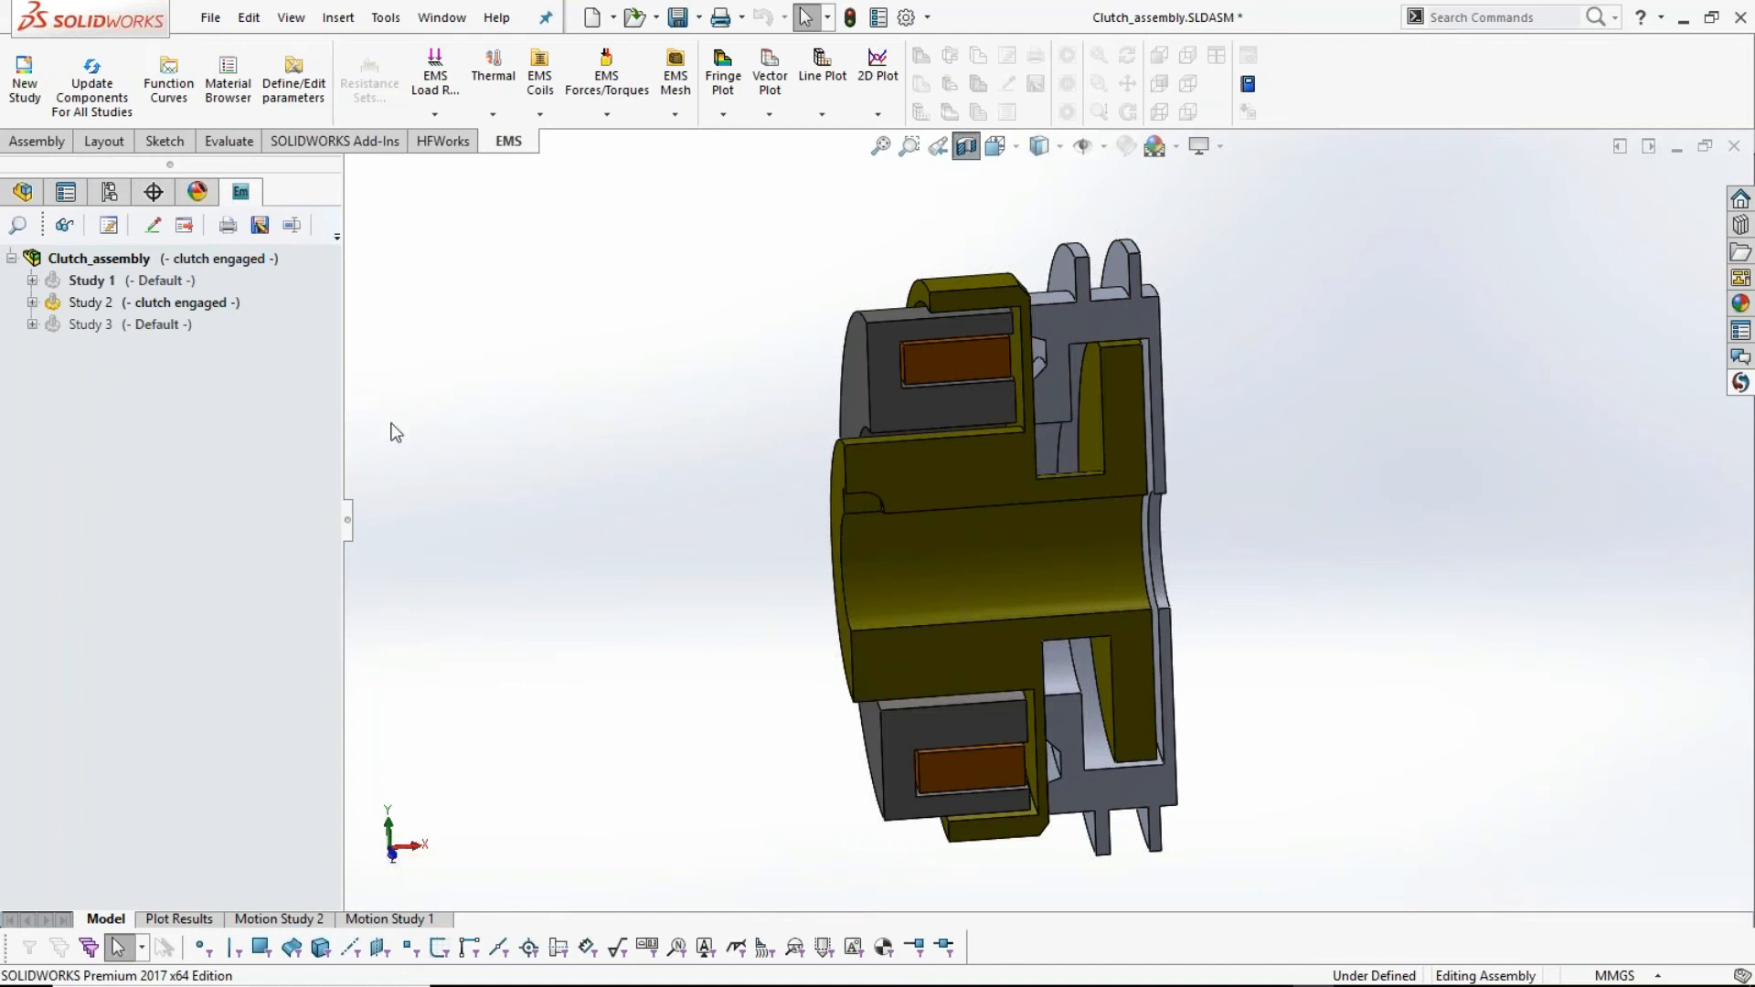
click(128, 284)
drag(128, 283, 219, 265)
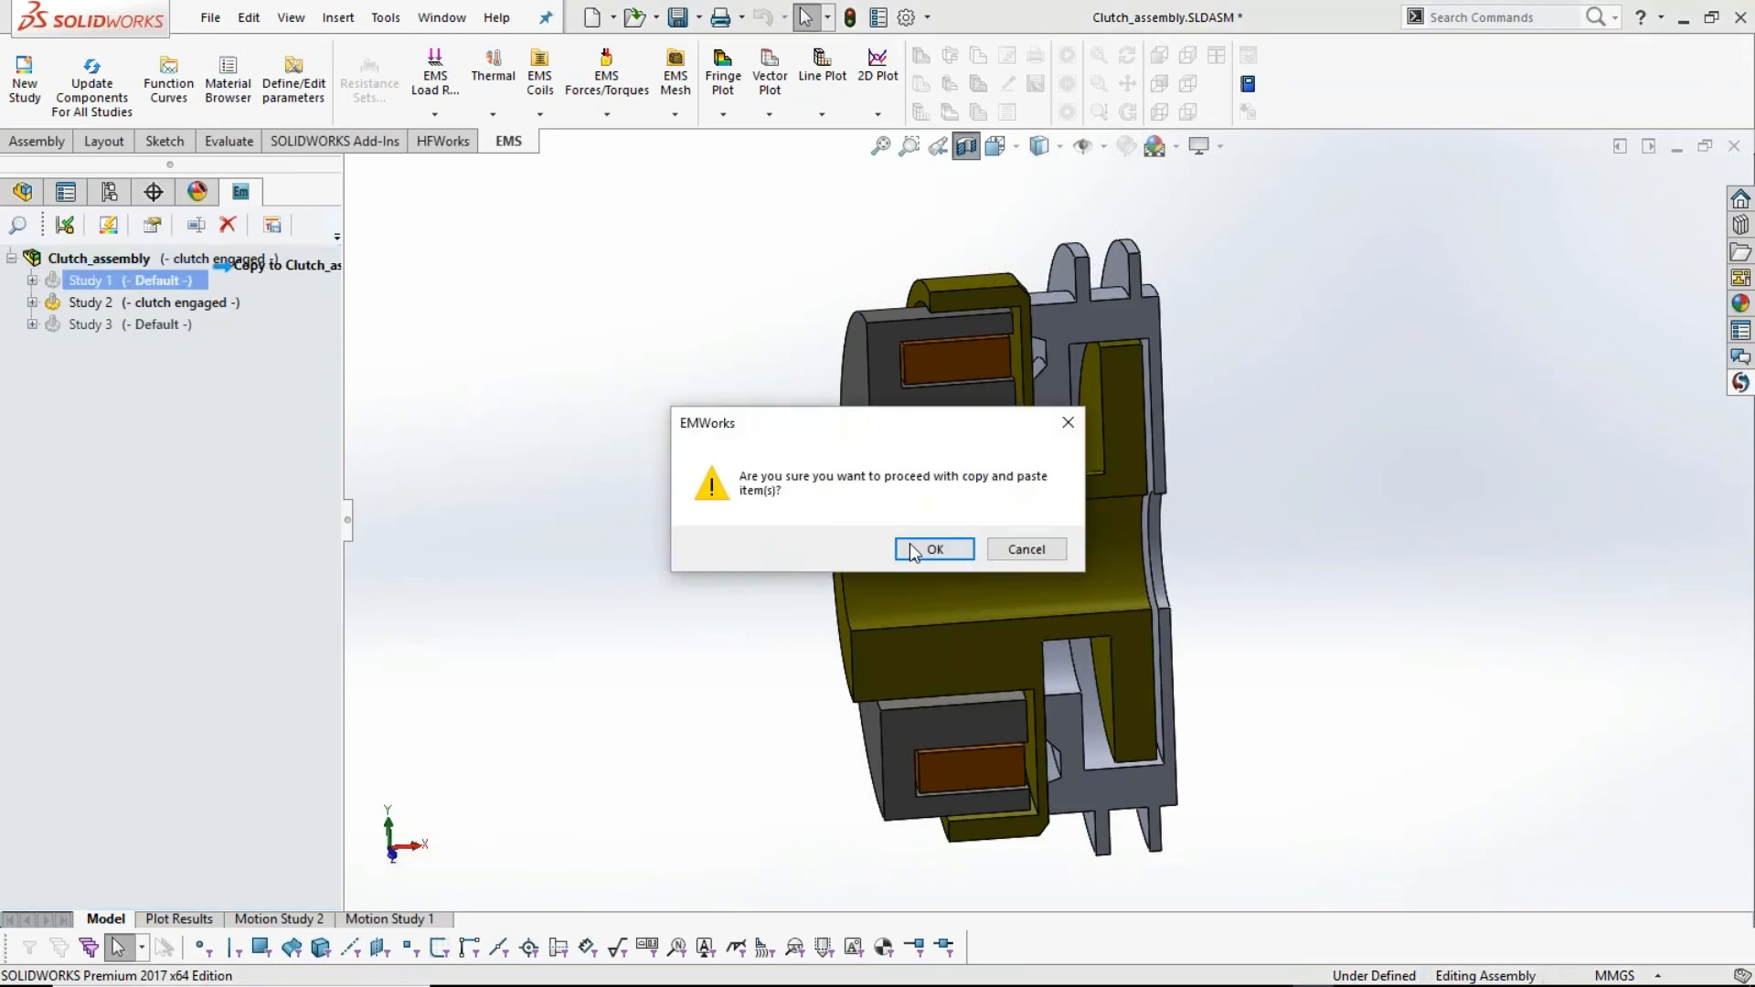
click(905, 546)
text(Study 4)
click(891, 504)
click(843, 536)
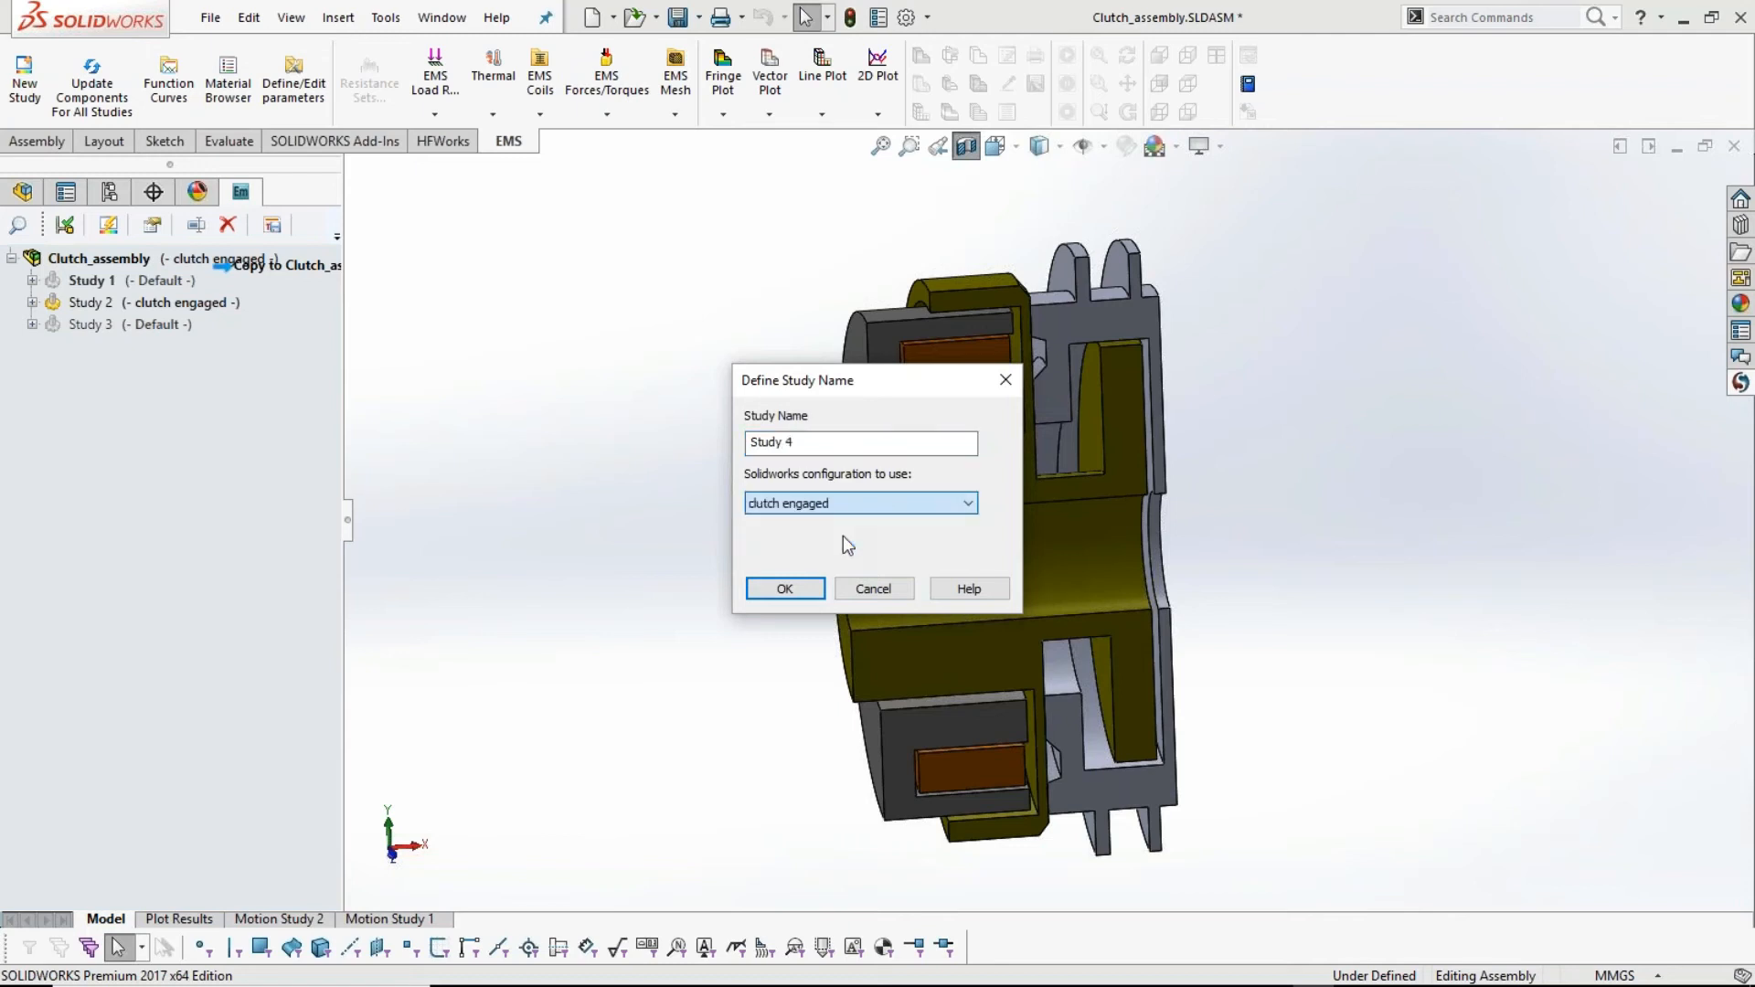
click(784, 589)
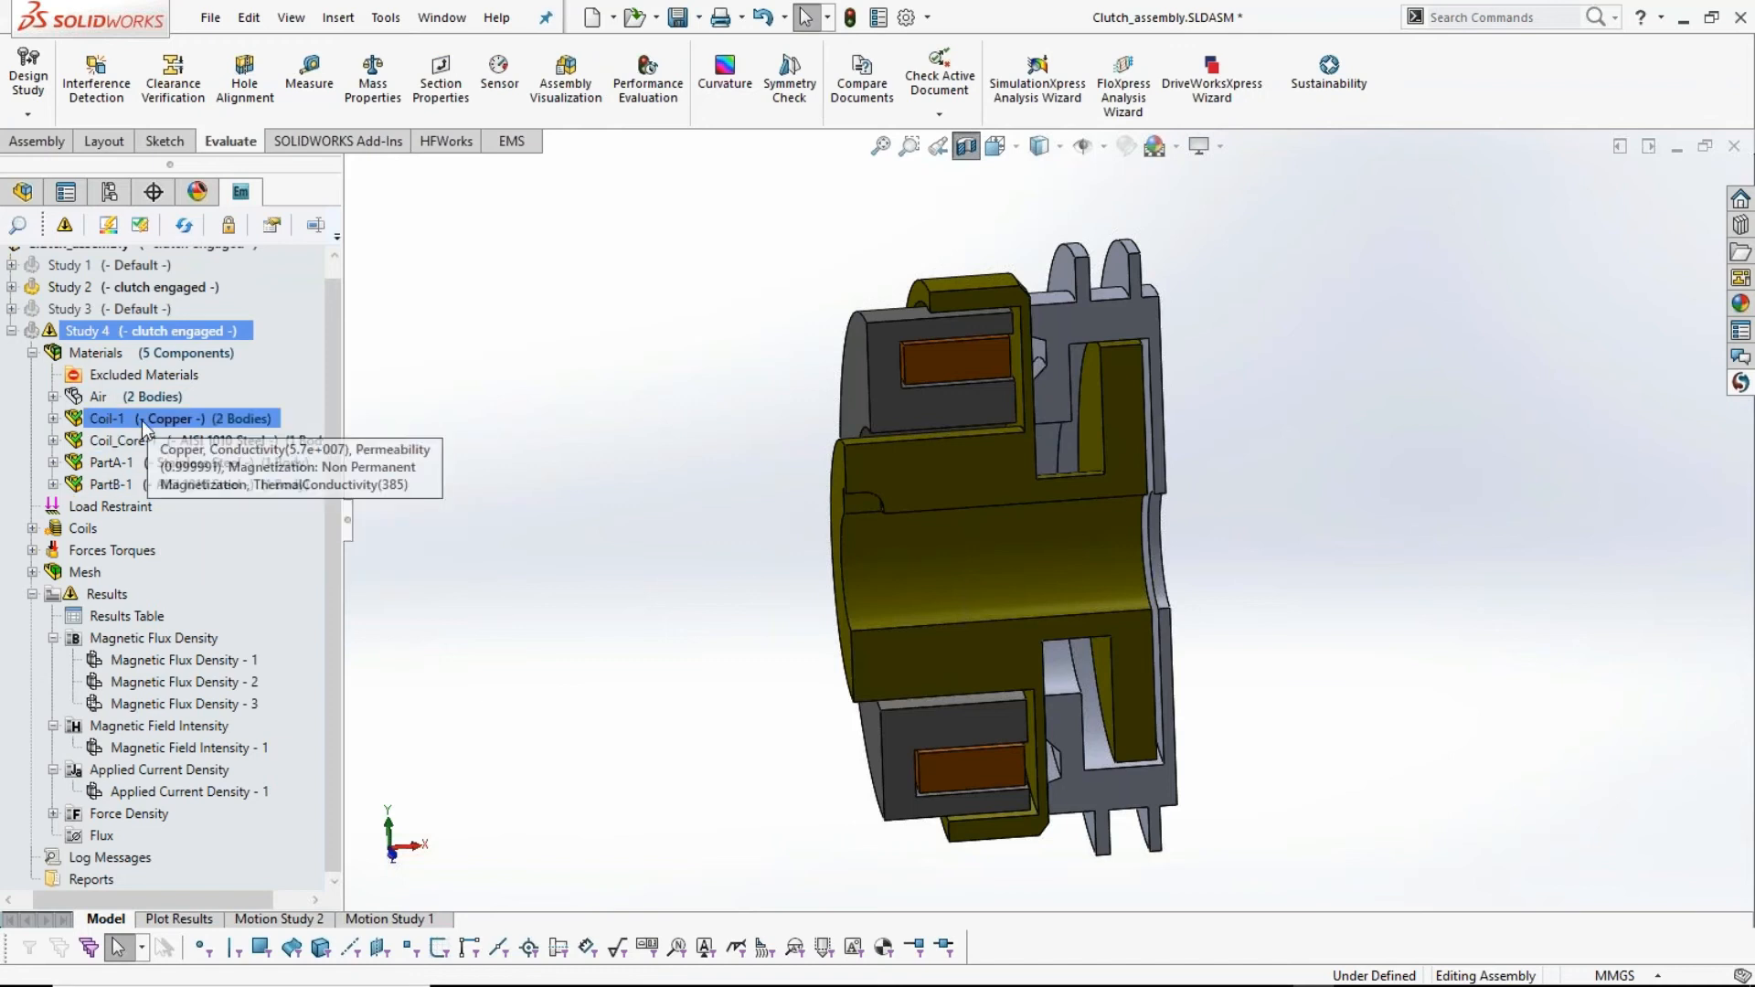
- Review the copied materials, Wound Coil - 1 and Virtual Work - 1 definitions in Study 4
click(32, 353)
click(51, 412)
click(133, 435)
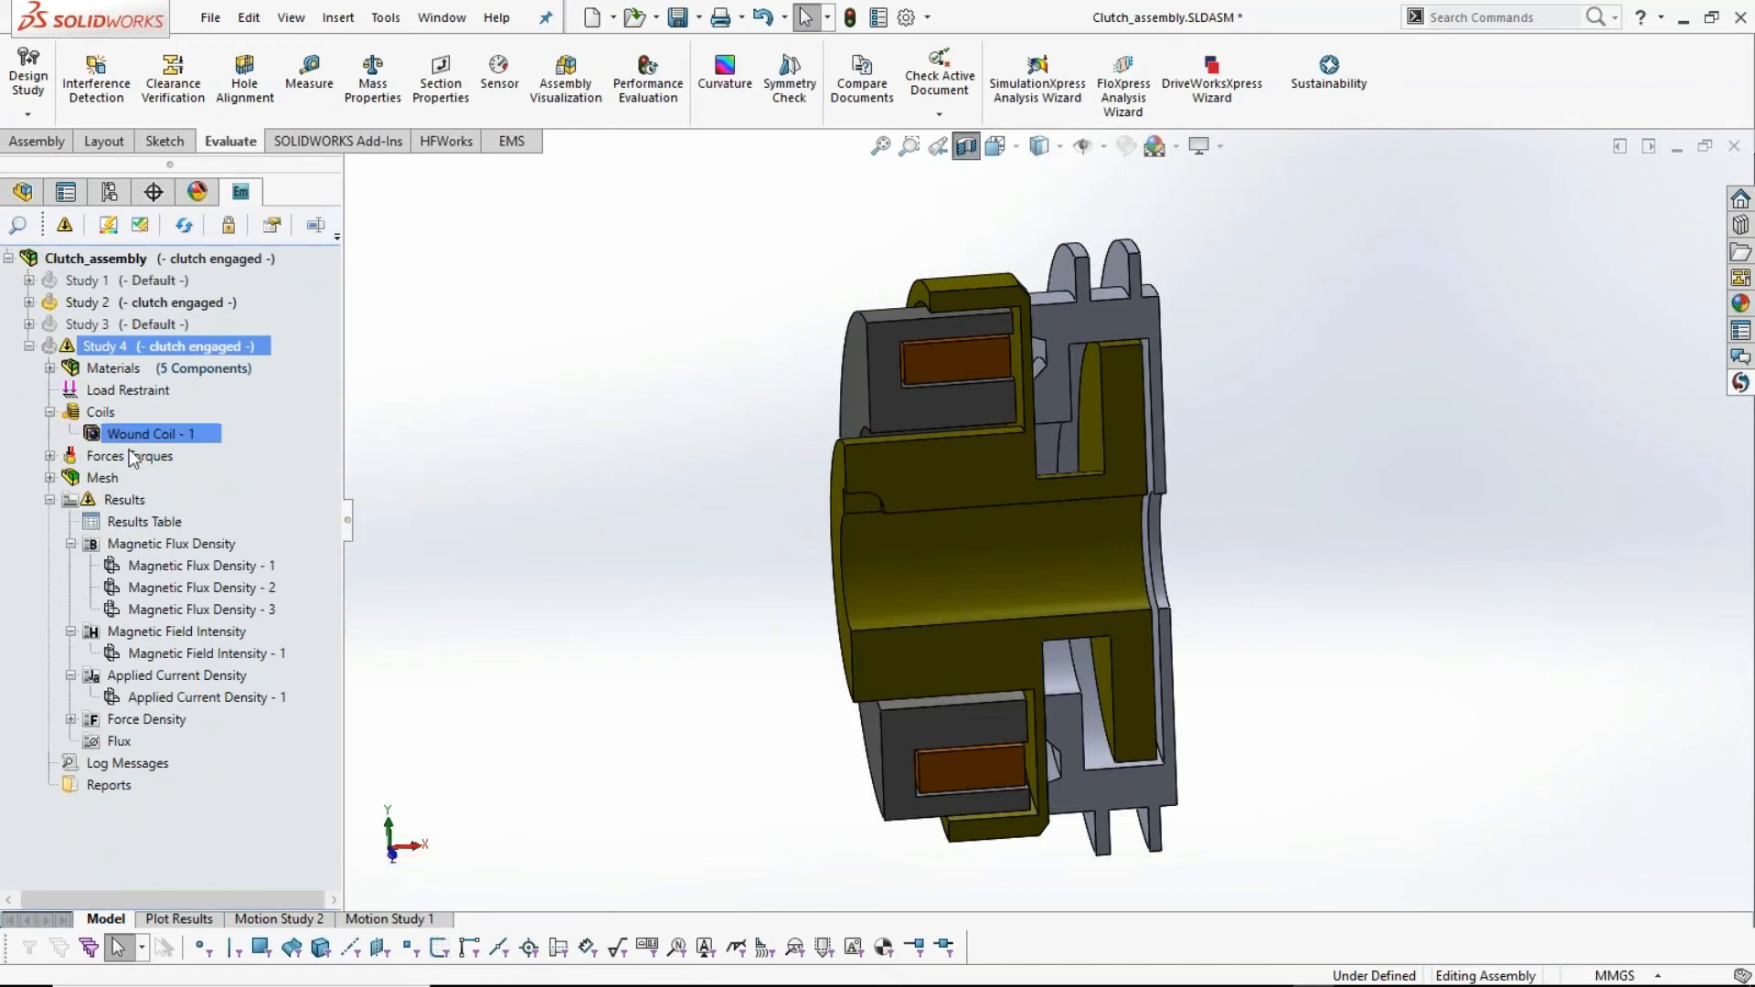
click(50, 456)
click(130, 479)
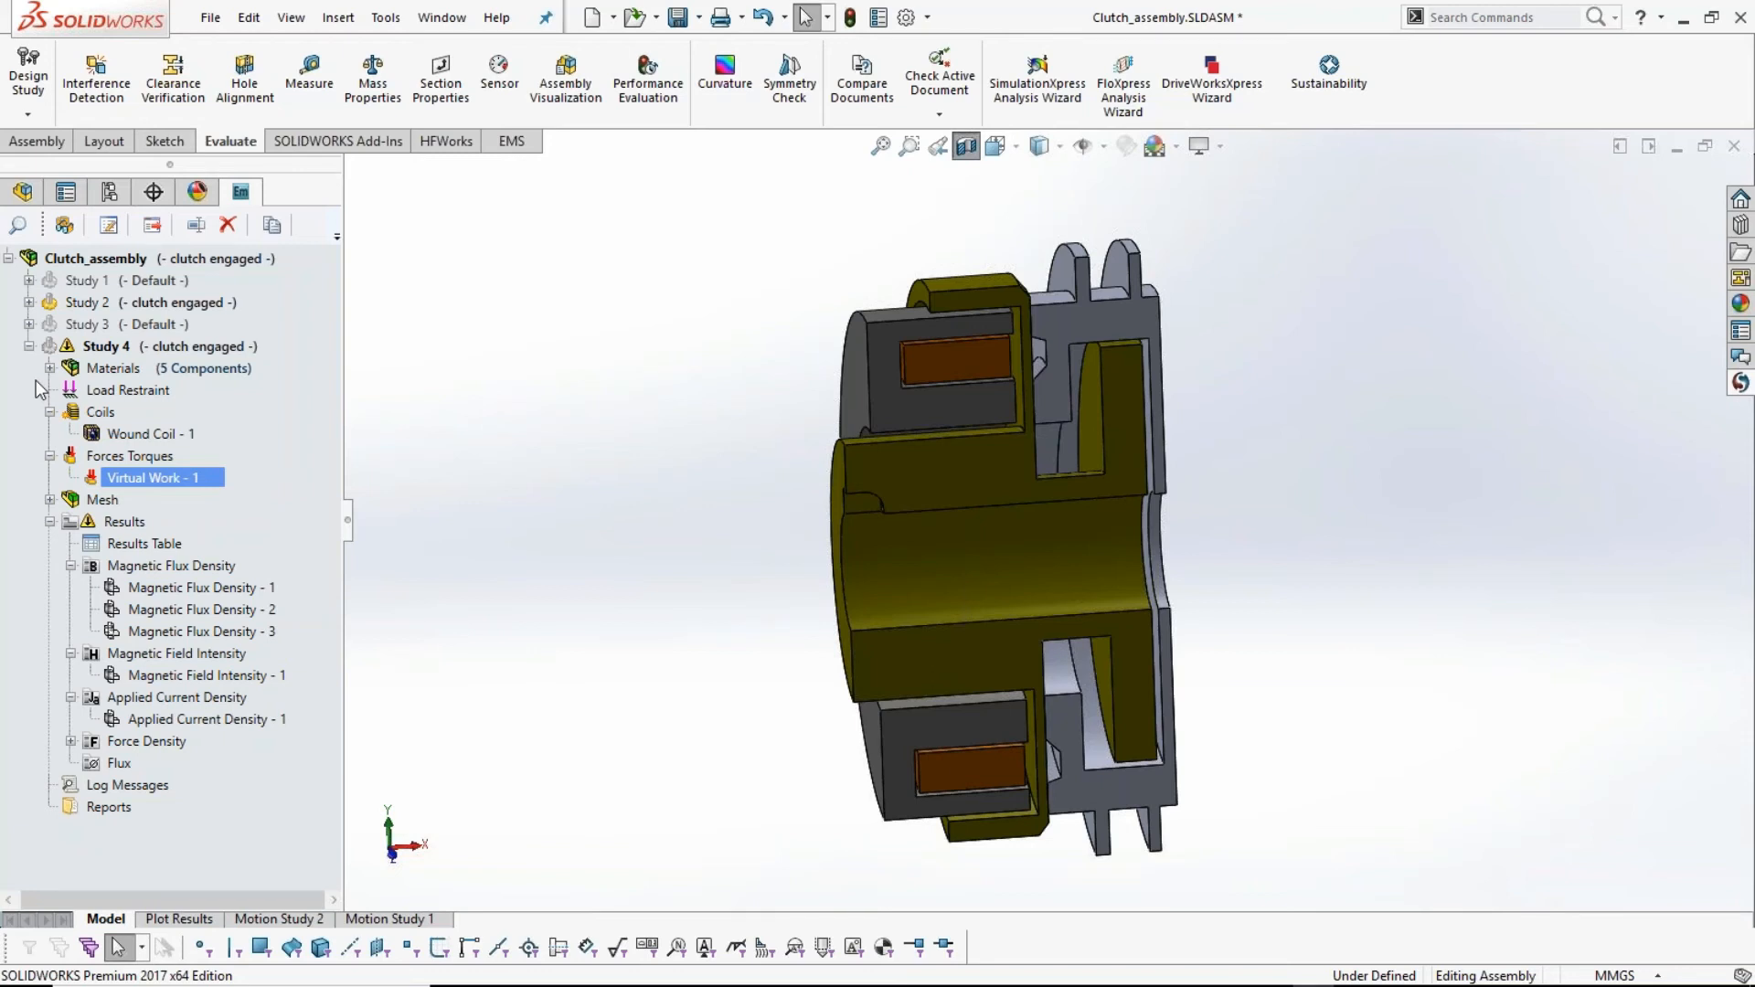
- Check the Fx force of Virtual Work - 1 in Study 2's results table
click(30, 346)
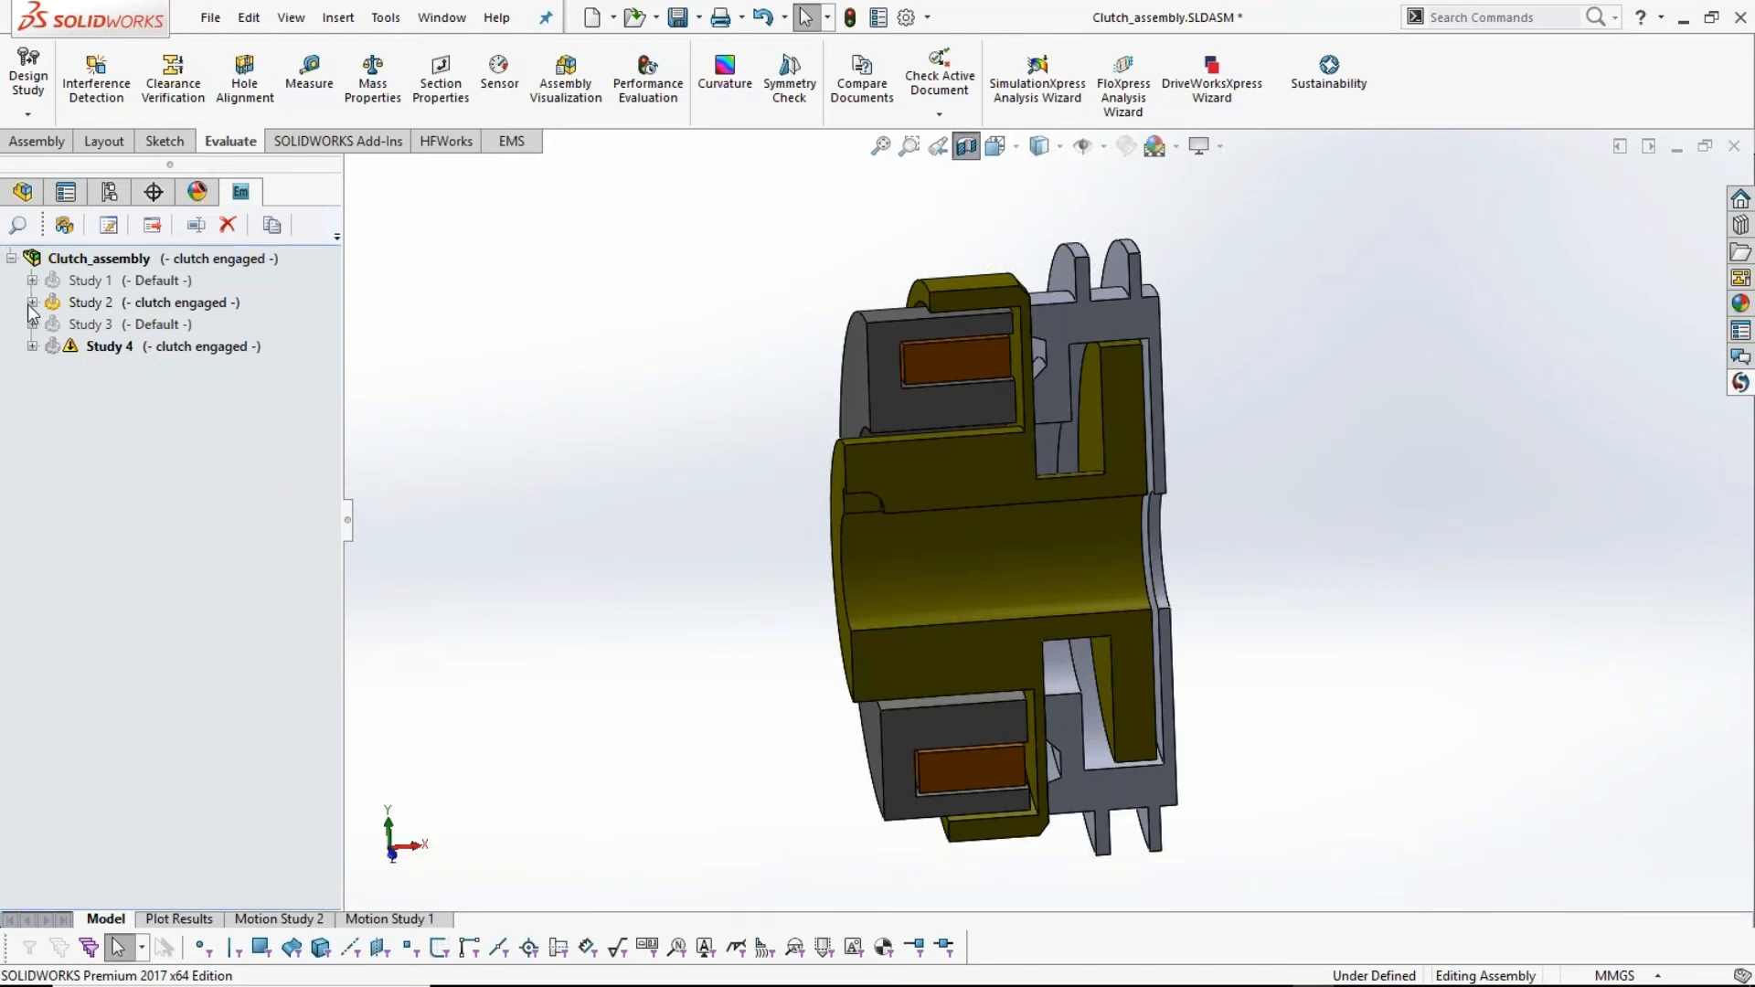
click(31, 302)
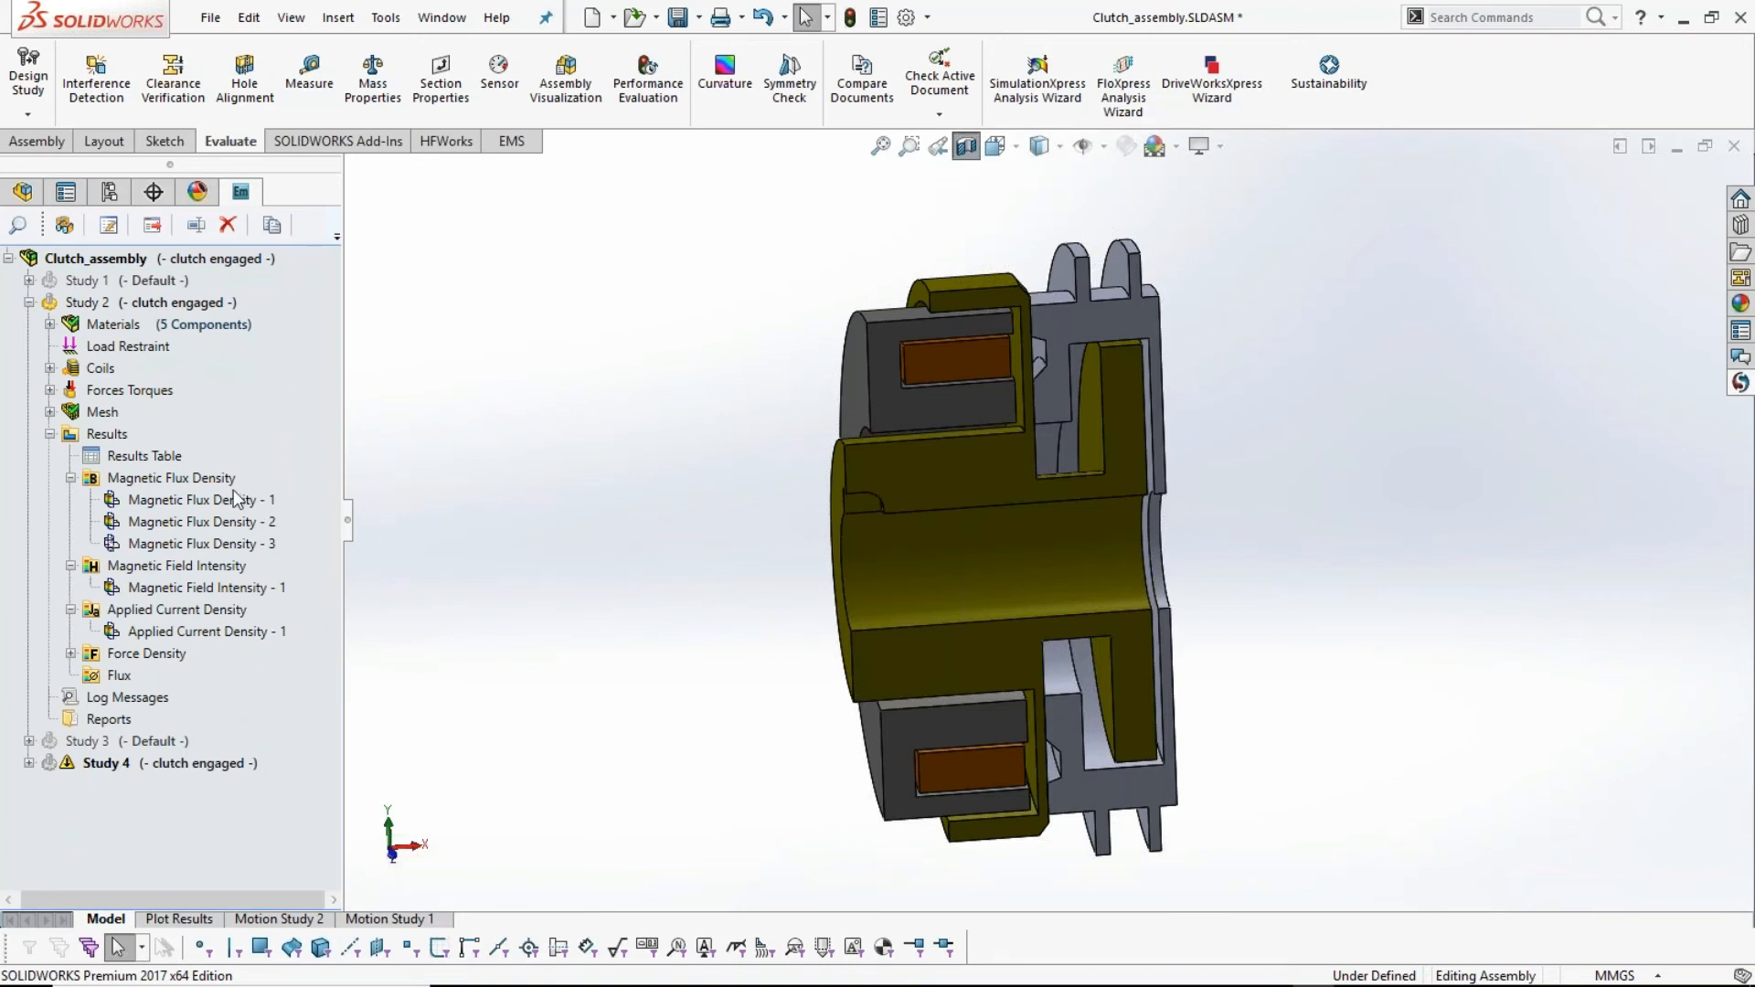
click(143, 460)
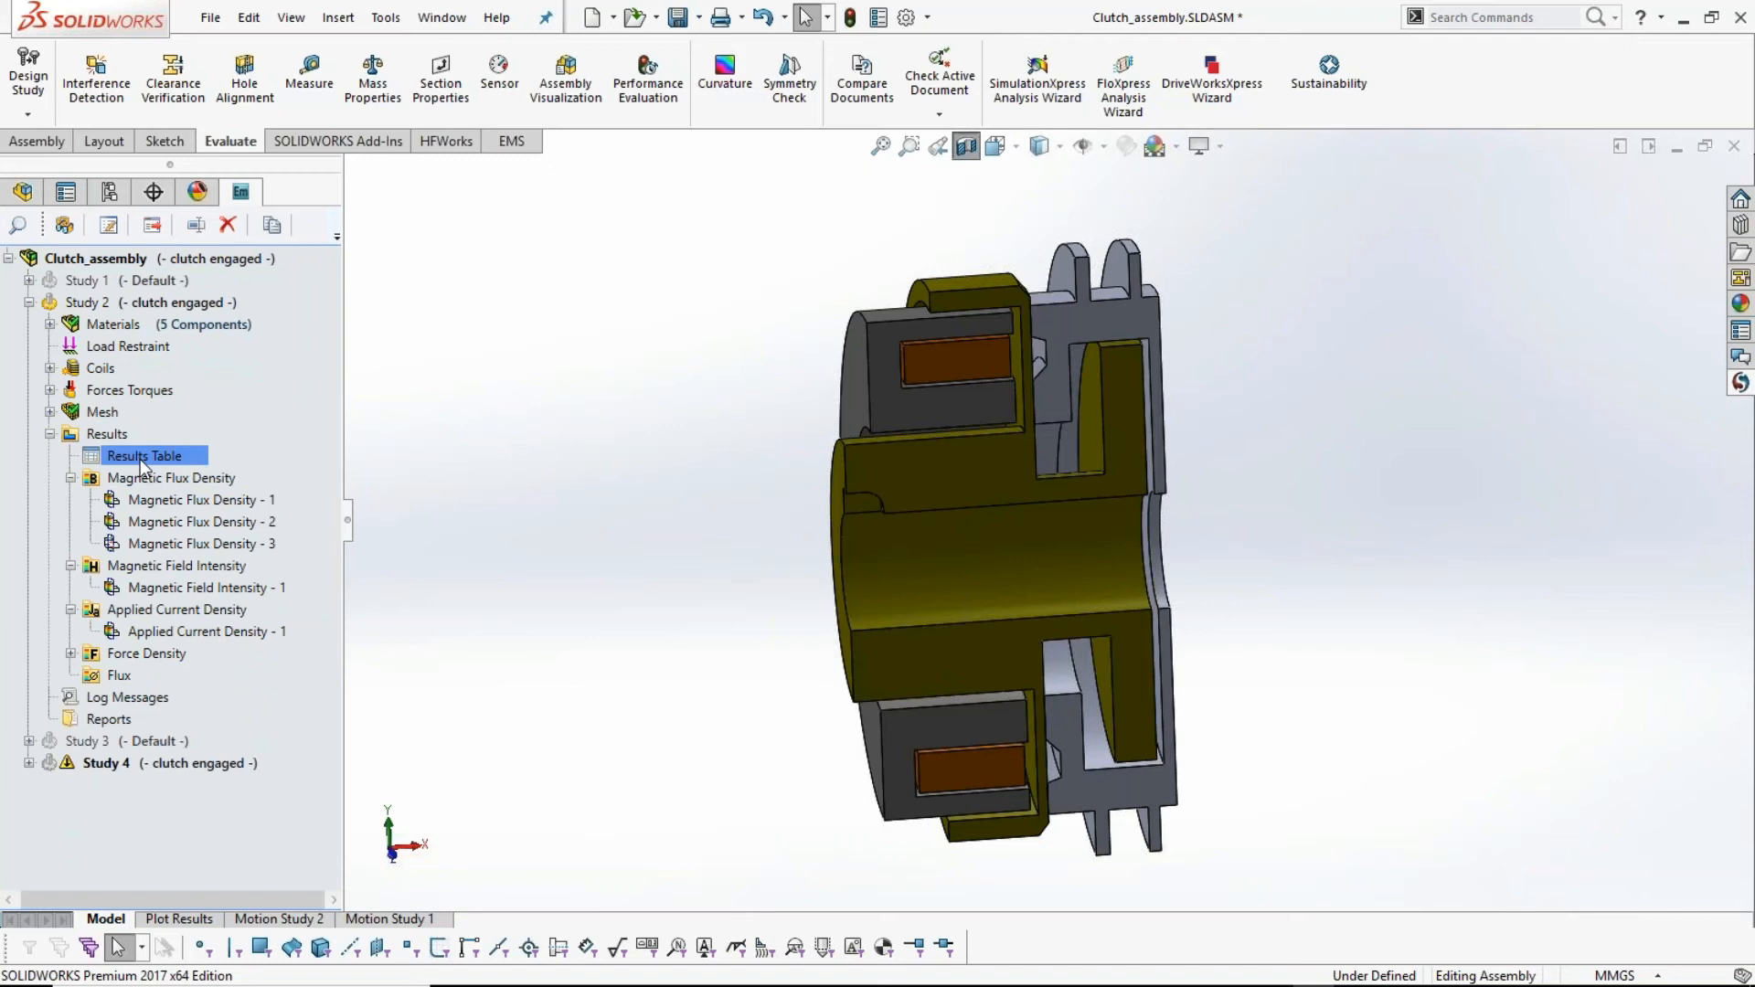
double_click(141, 463)
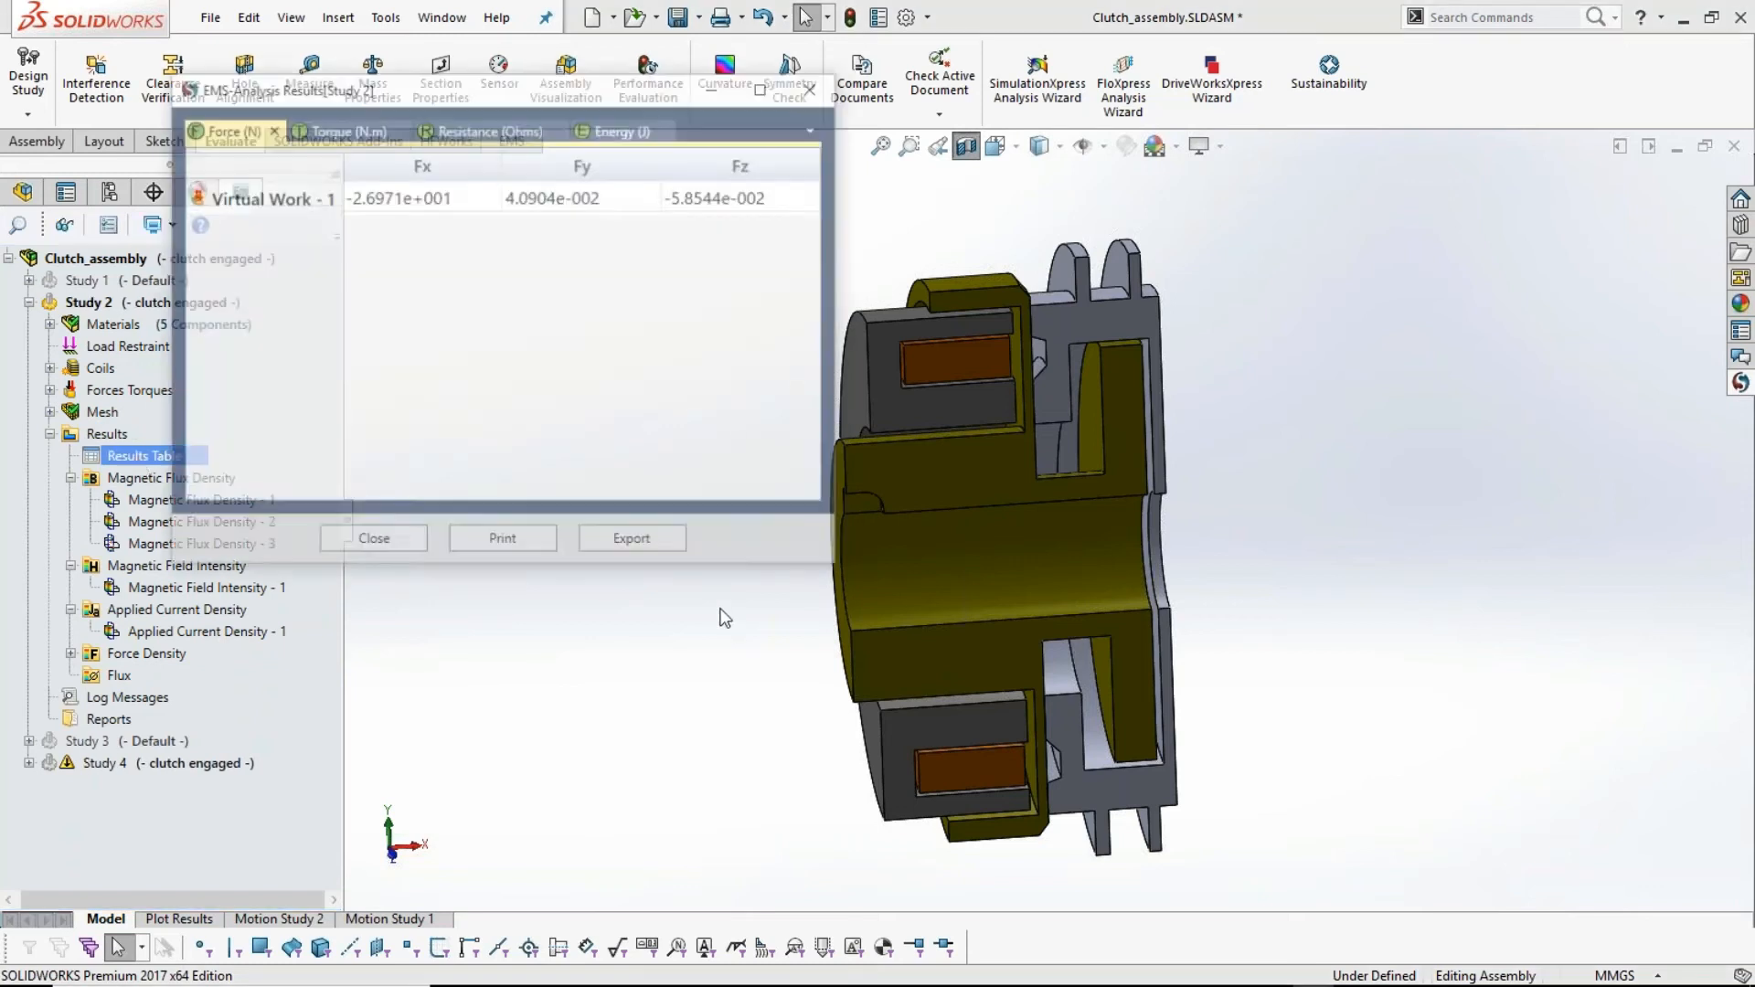
click(393, 202)
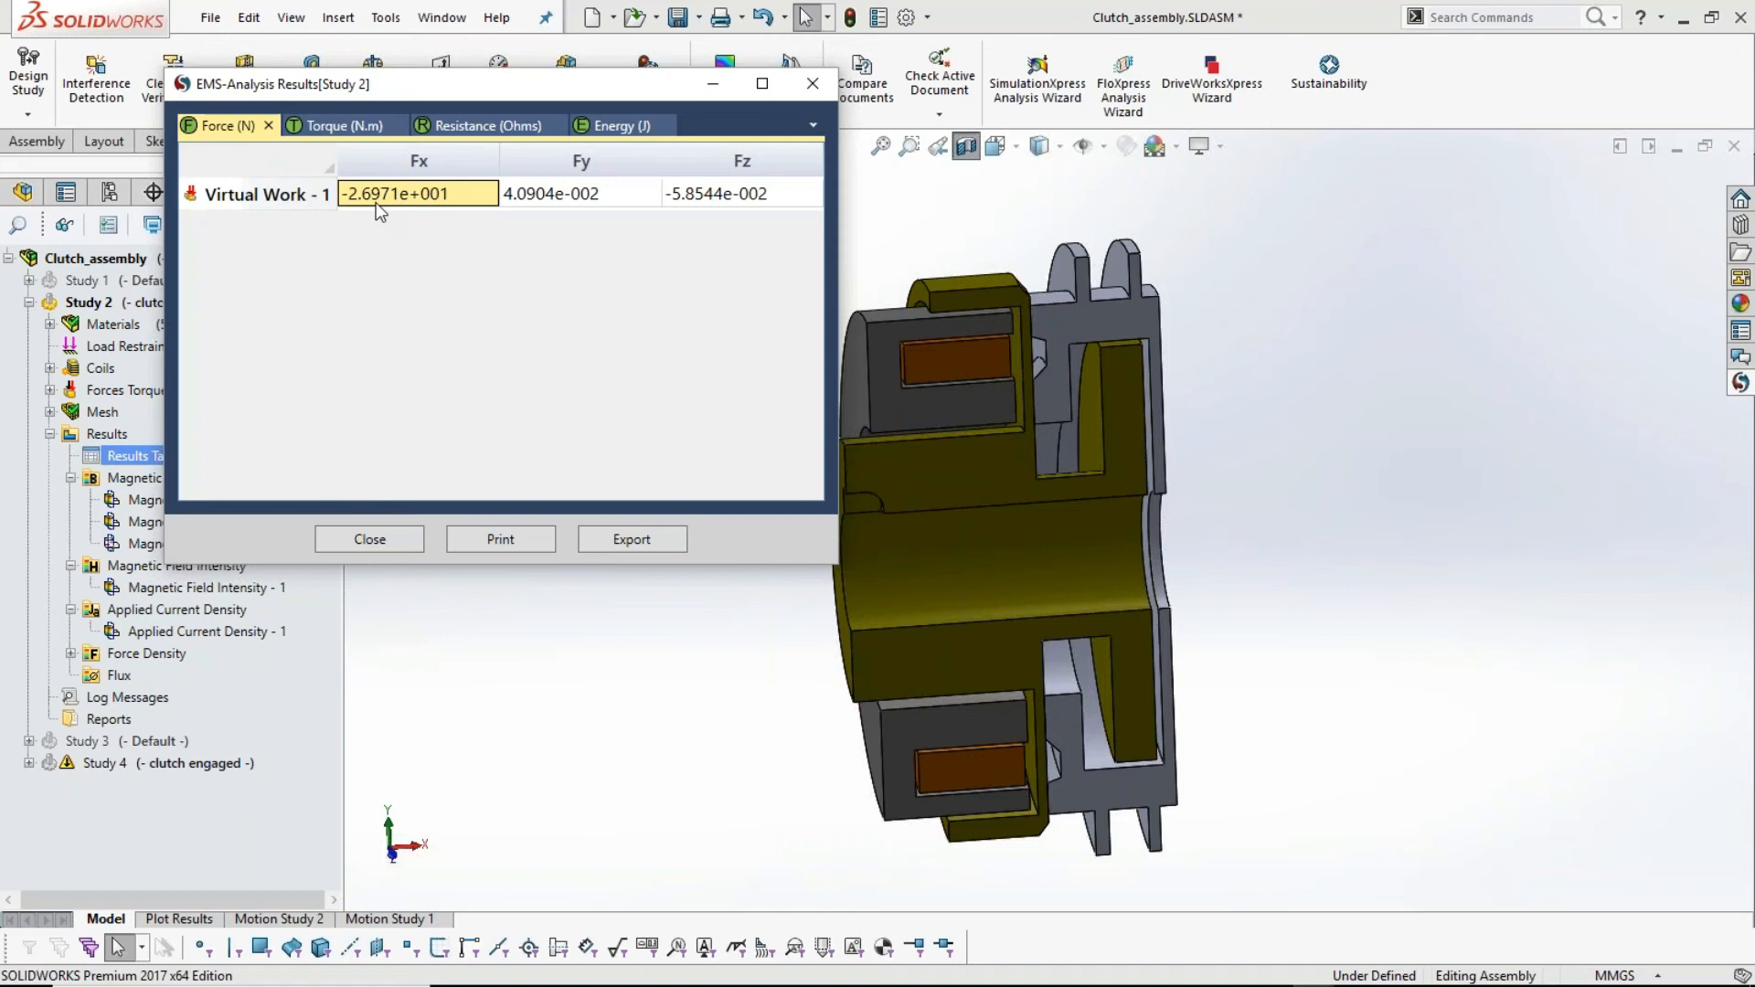
click(409, 544)
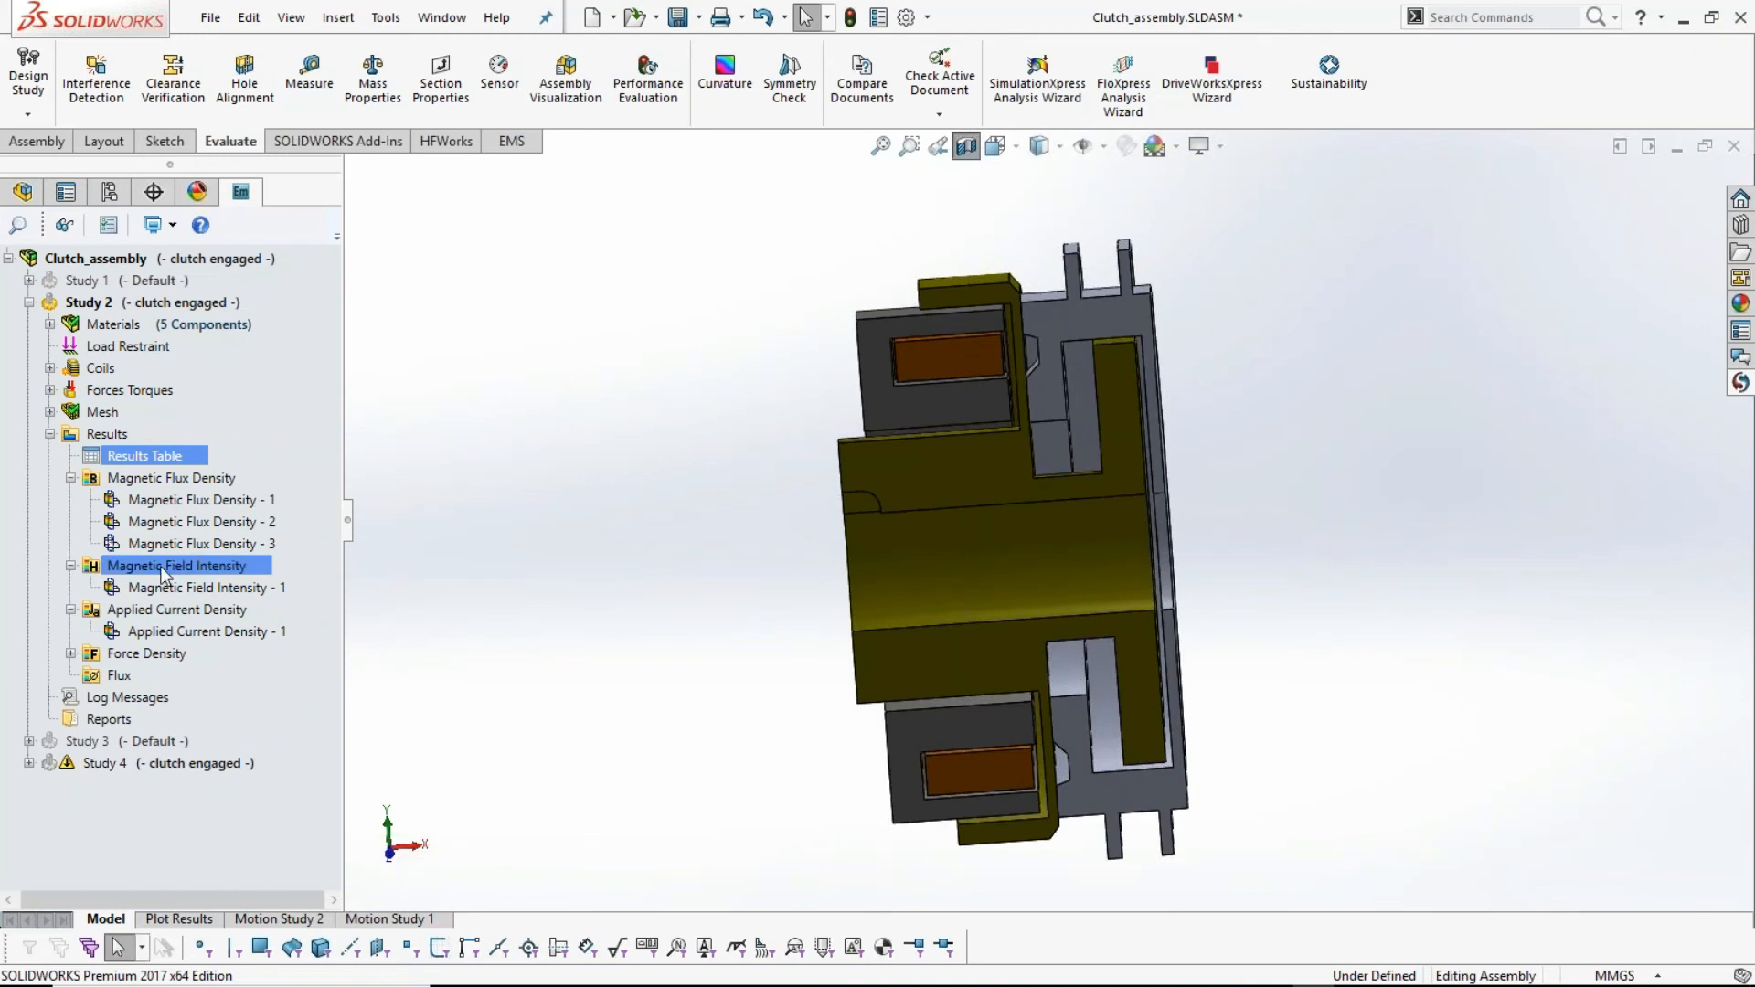
- Display Study 2's Magnetic Flux Density - 1 plot and examine the flux around the coil and air gap
click(183, 500)
double_click(182, 501)
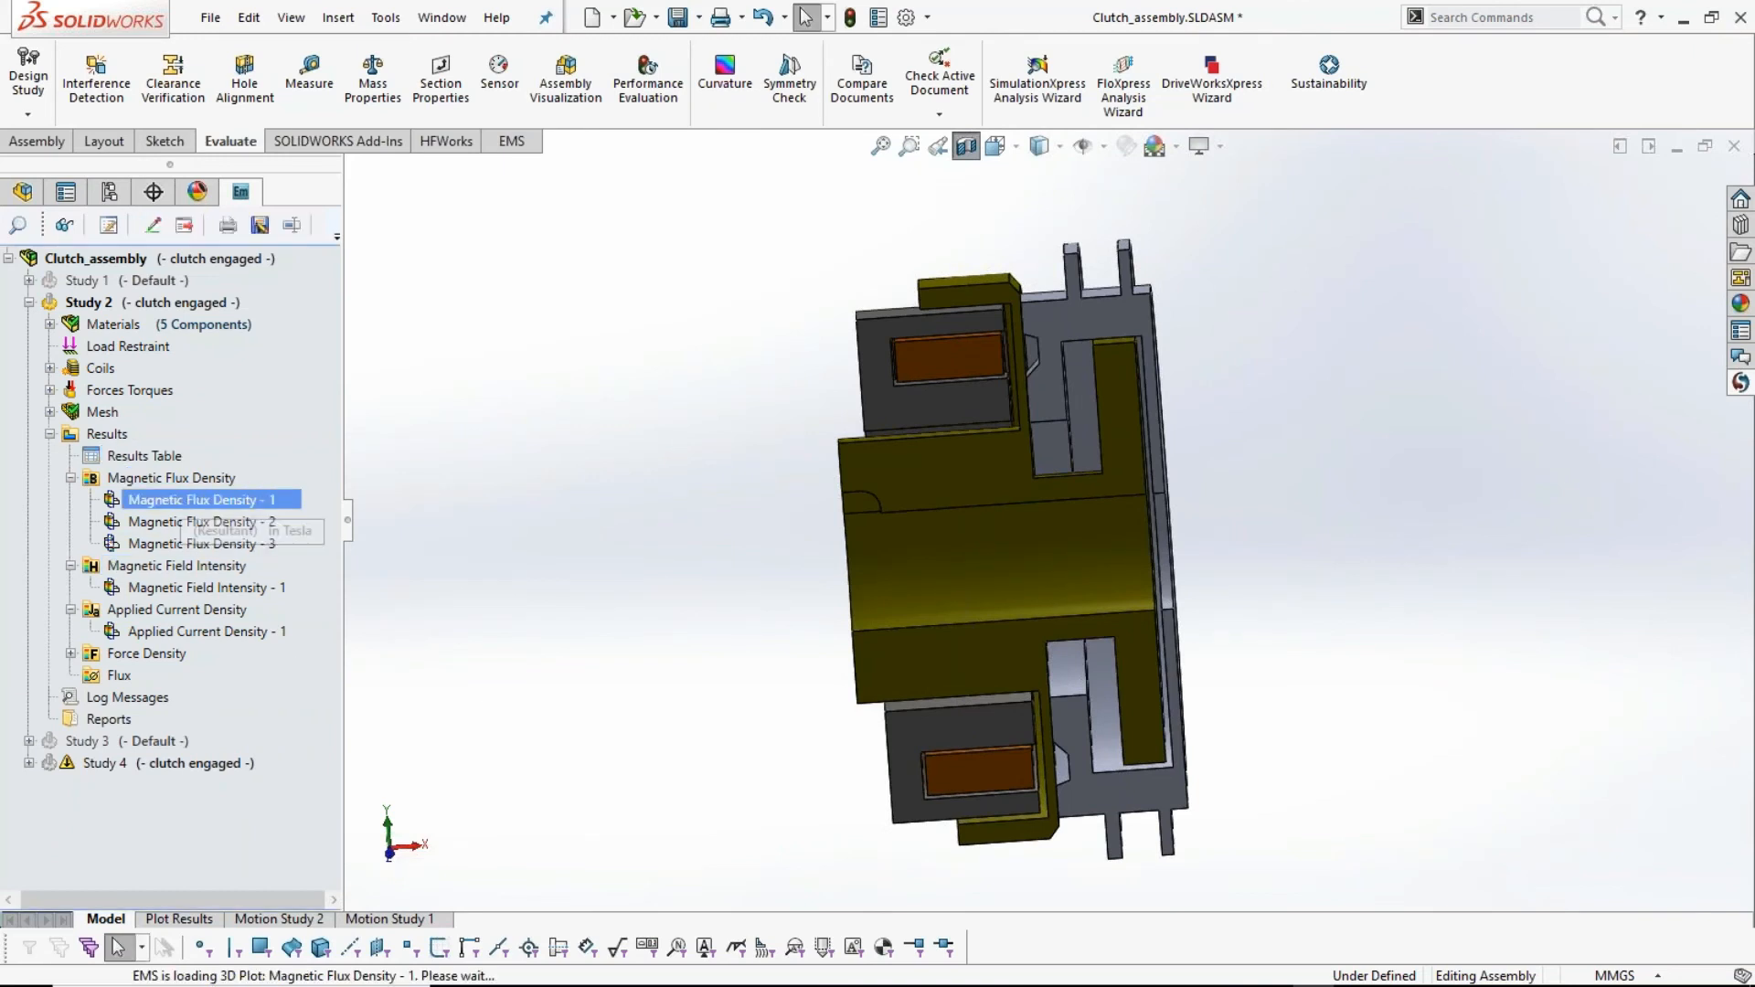
middle_drag(1202, 523, 1188, 458)
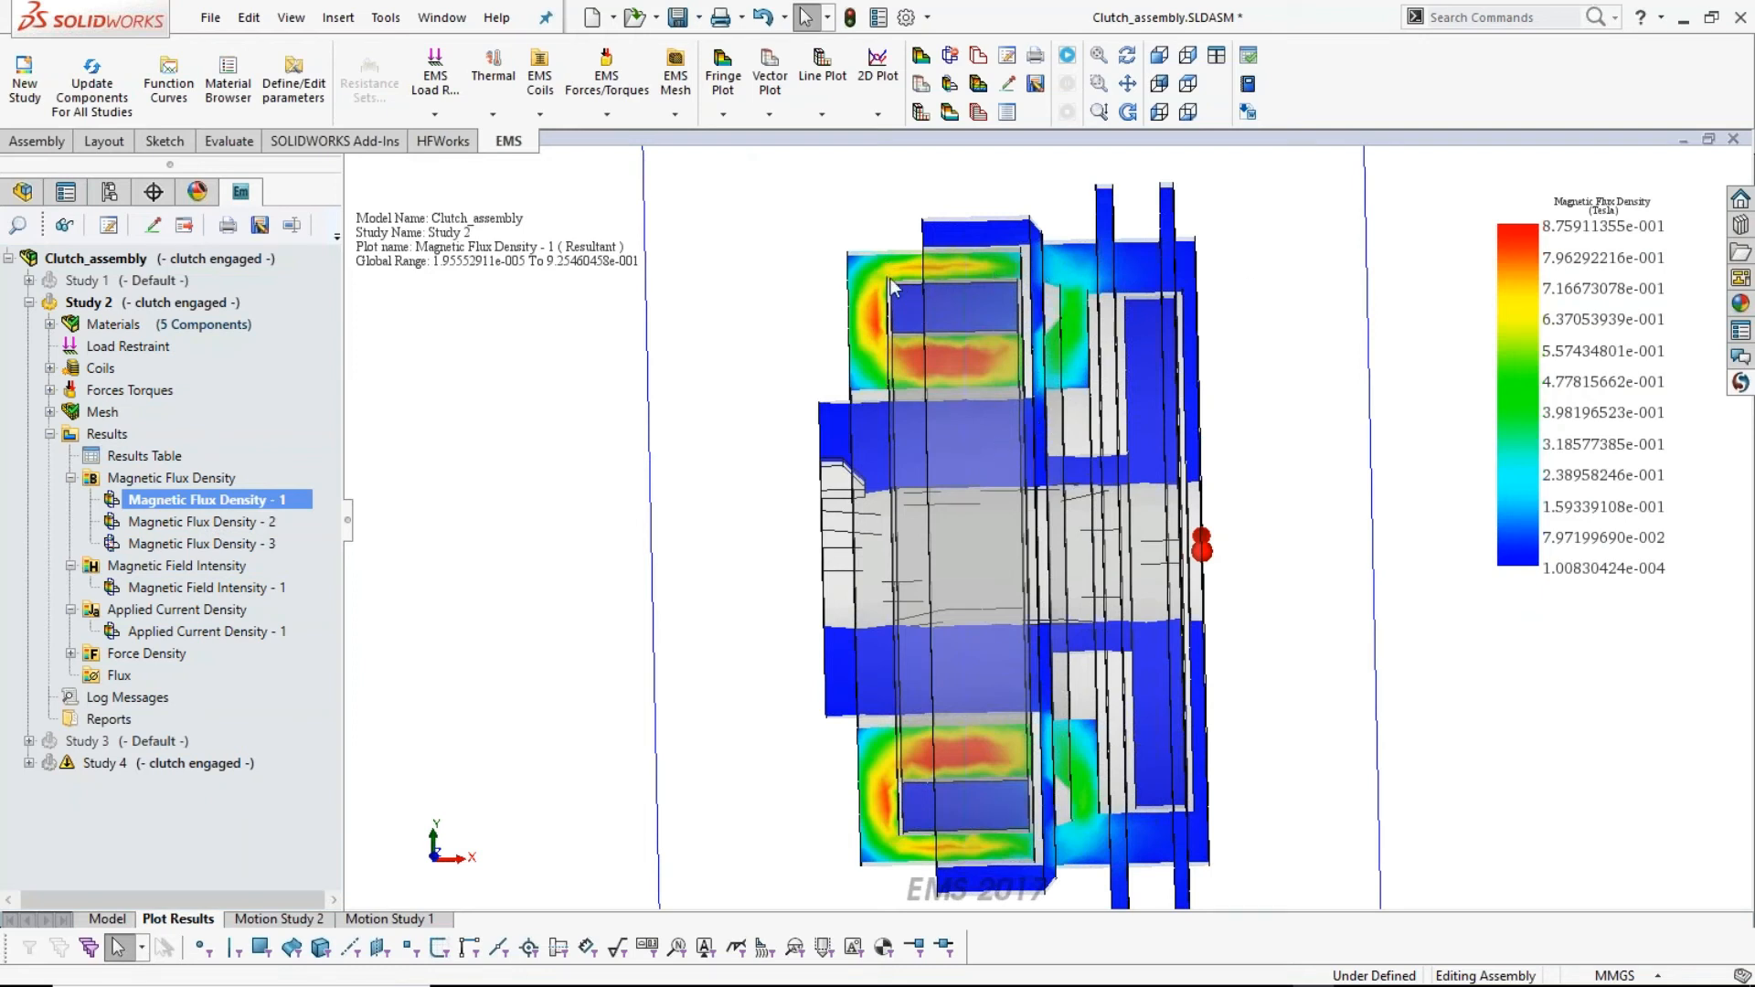
middle_drag(998, 514, 1042, 545)
- View Study 2's sectioned Magnetic Flux Density - 2 plot and the Magnetic Flux Density - 3 vector plot from different angles
double_click(168, 523)
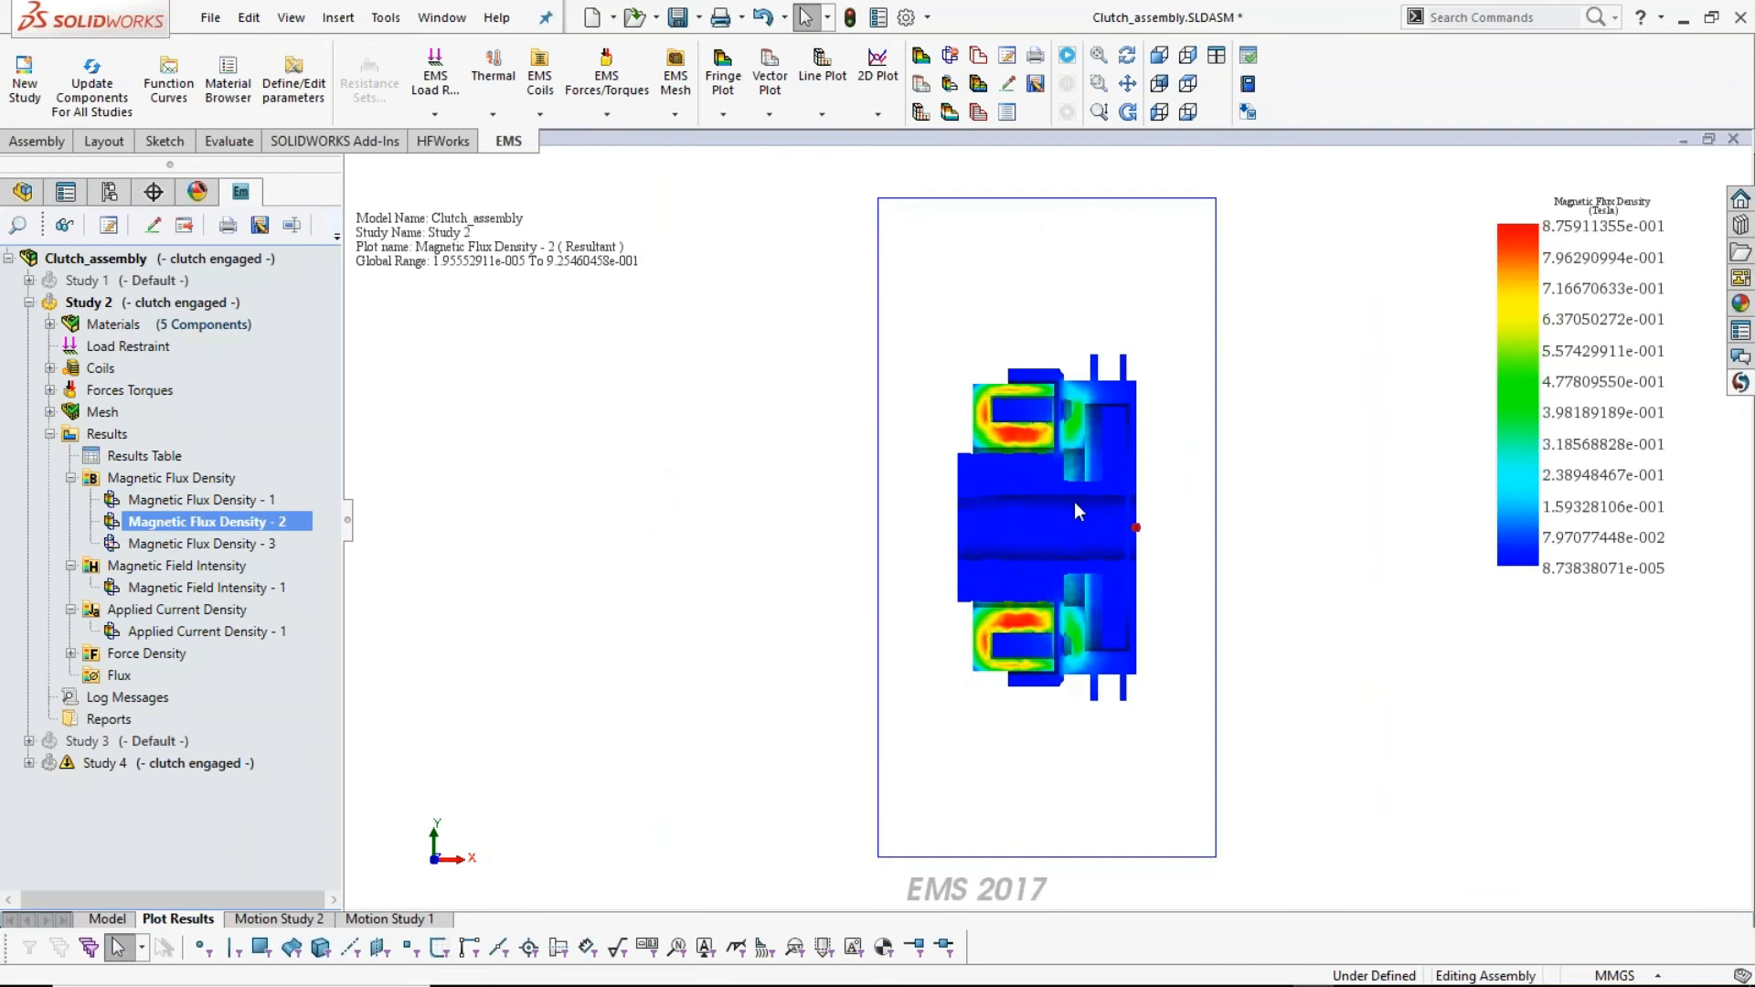
scroll(1073, 501, down, 3)
middle_drag(1184, 677, 934, 482)
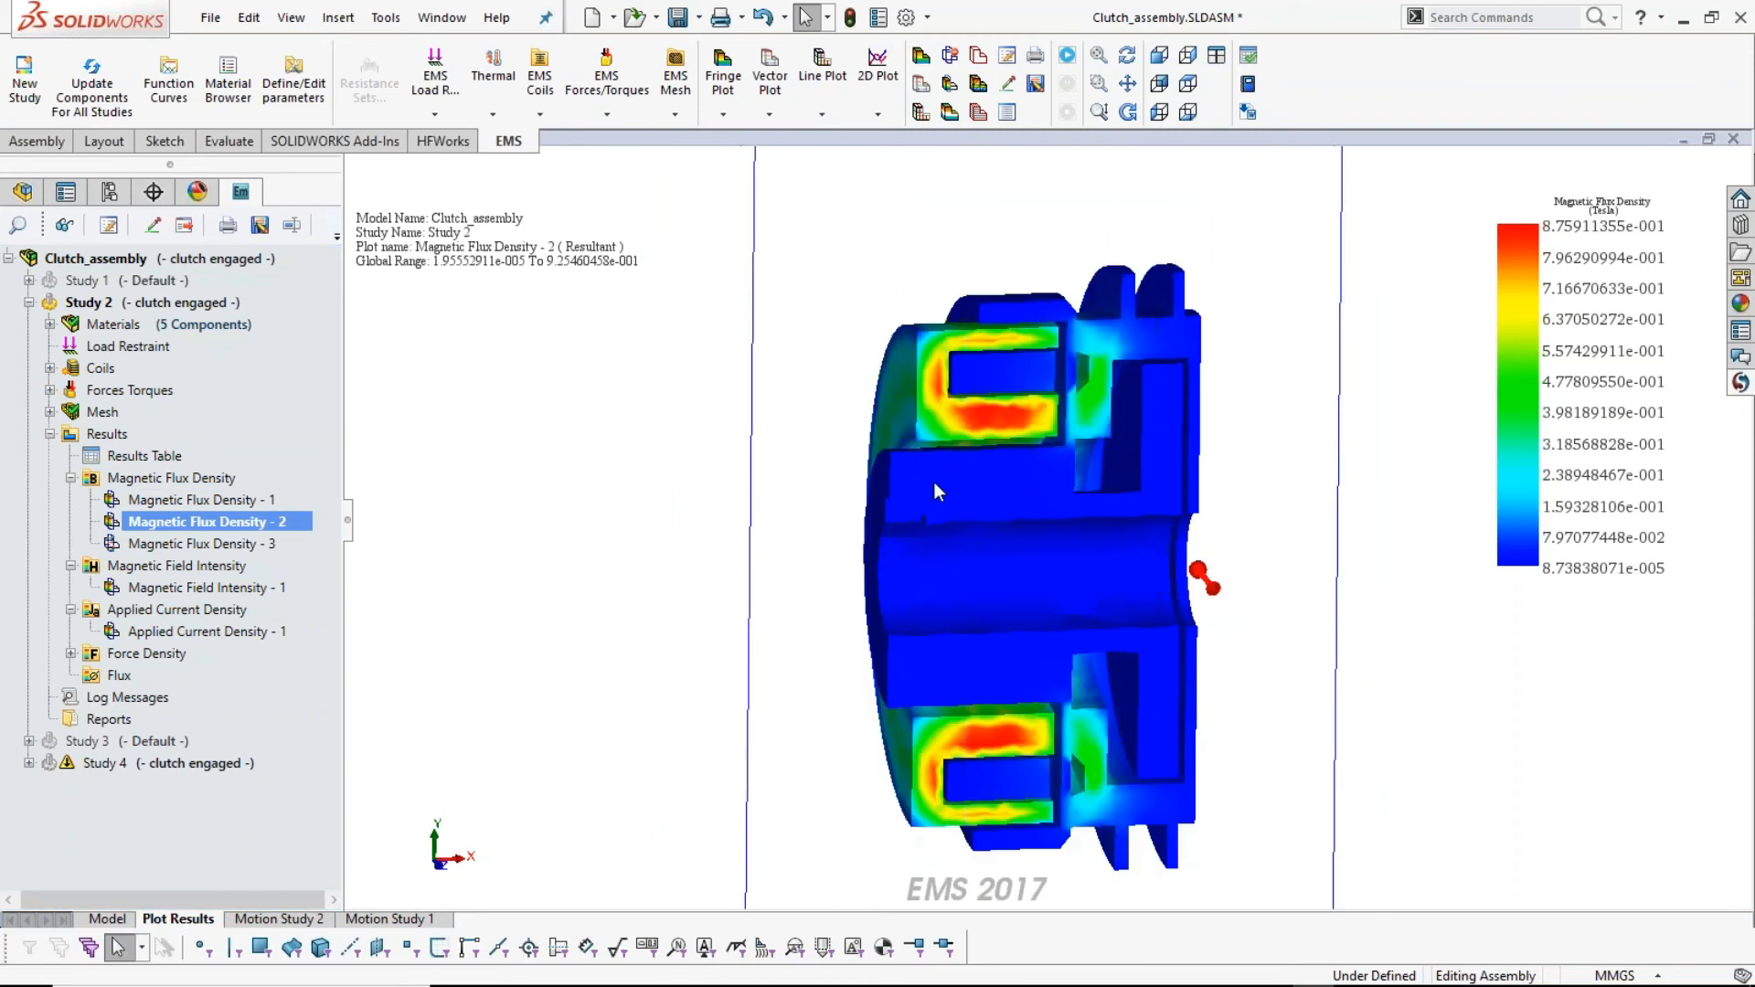
middle_drag(936, 565, 1083, 649)
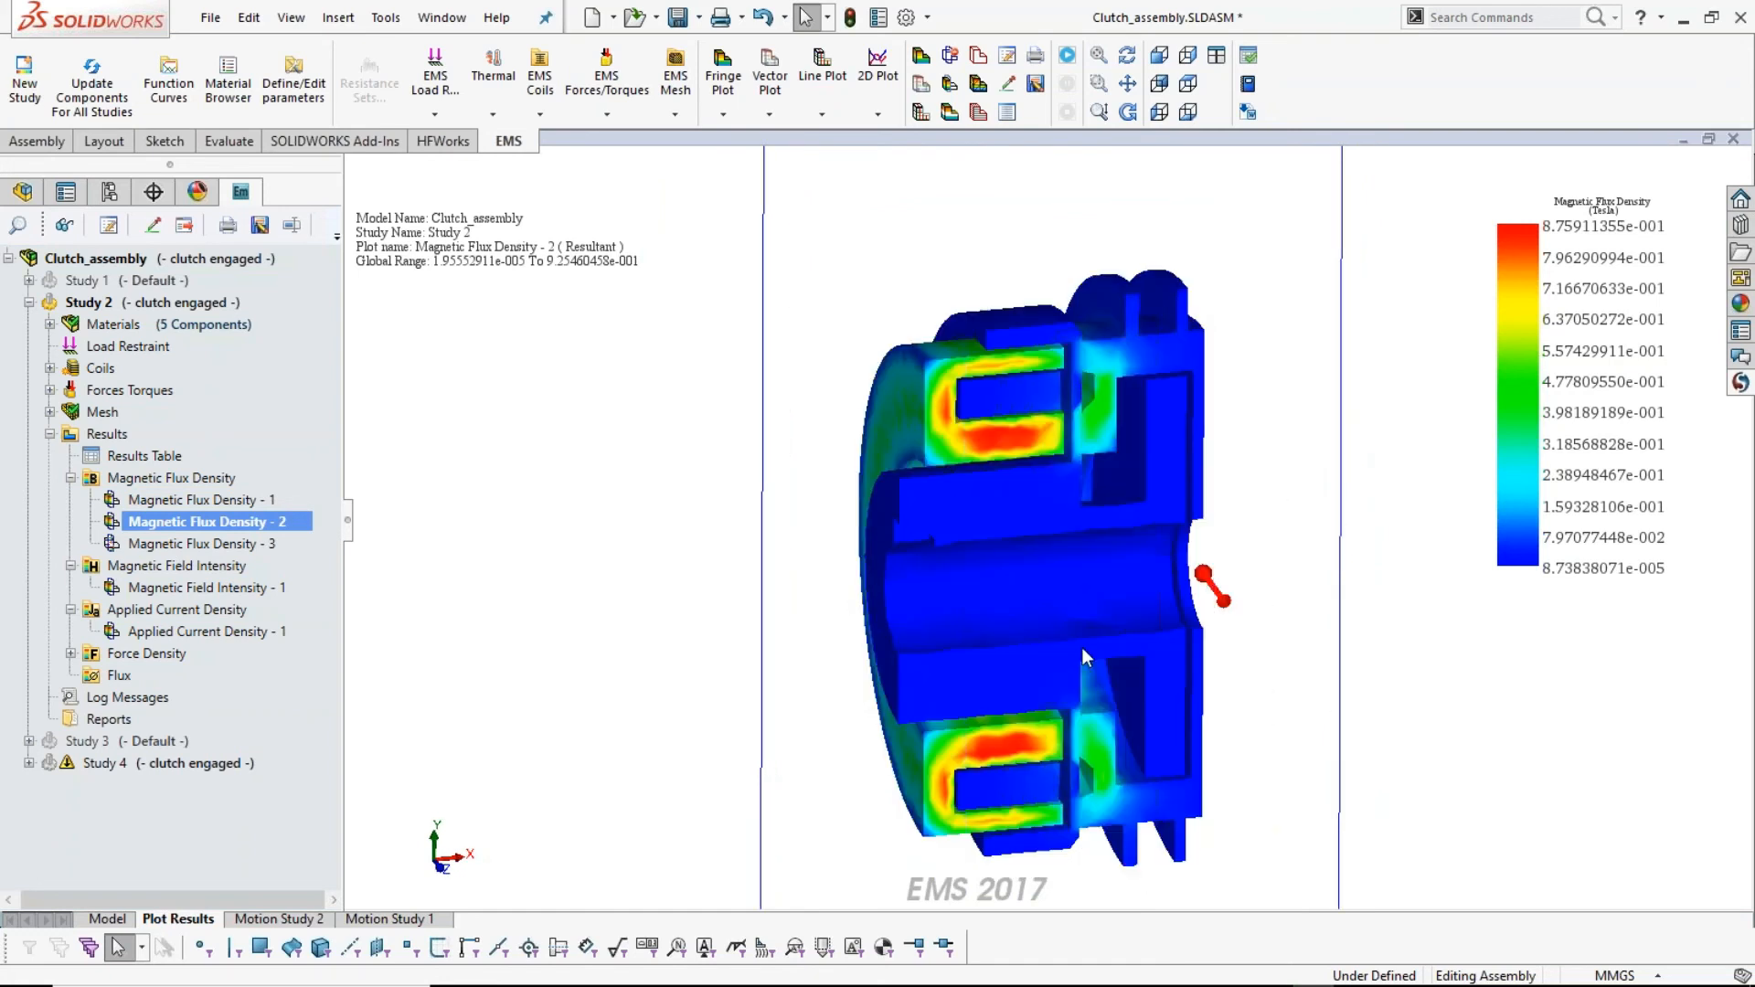
double_click(227, 545)
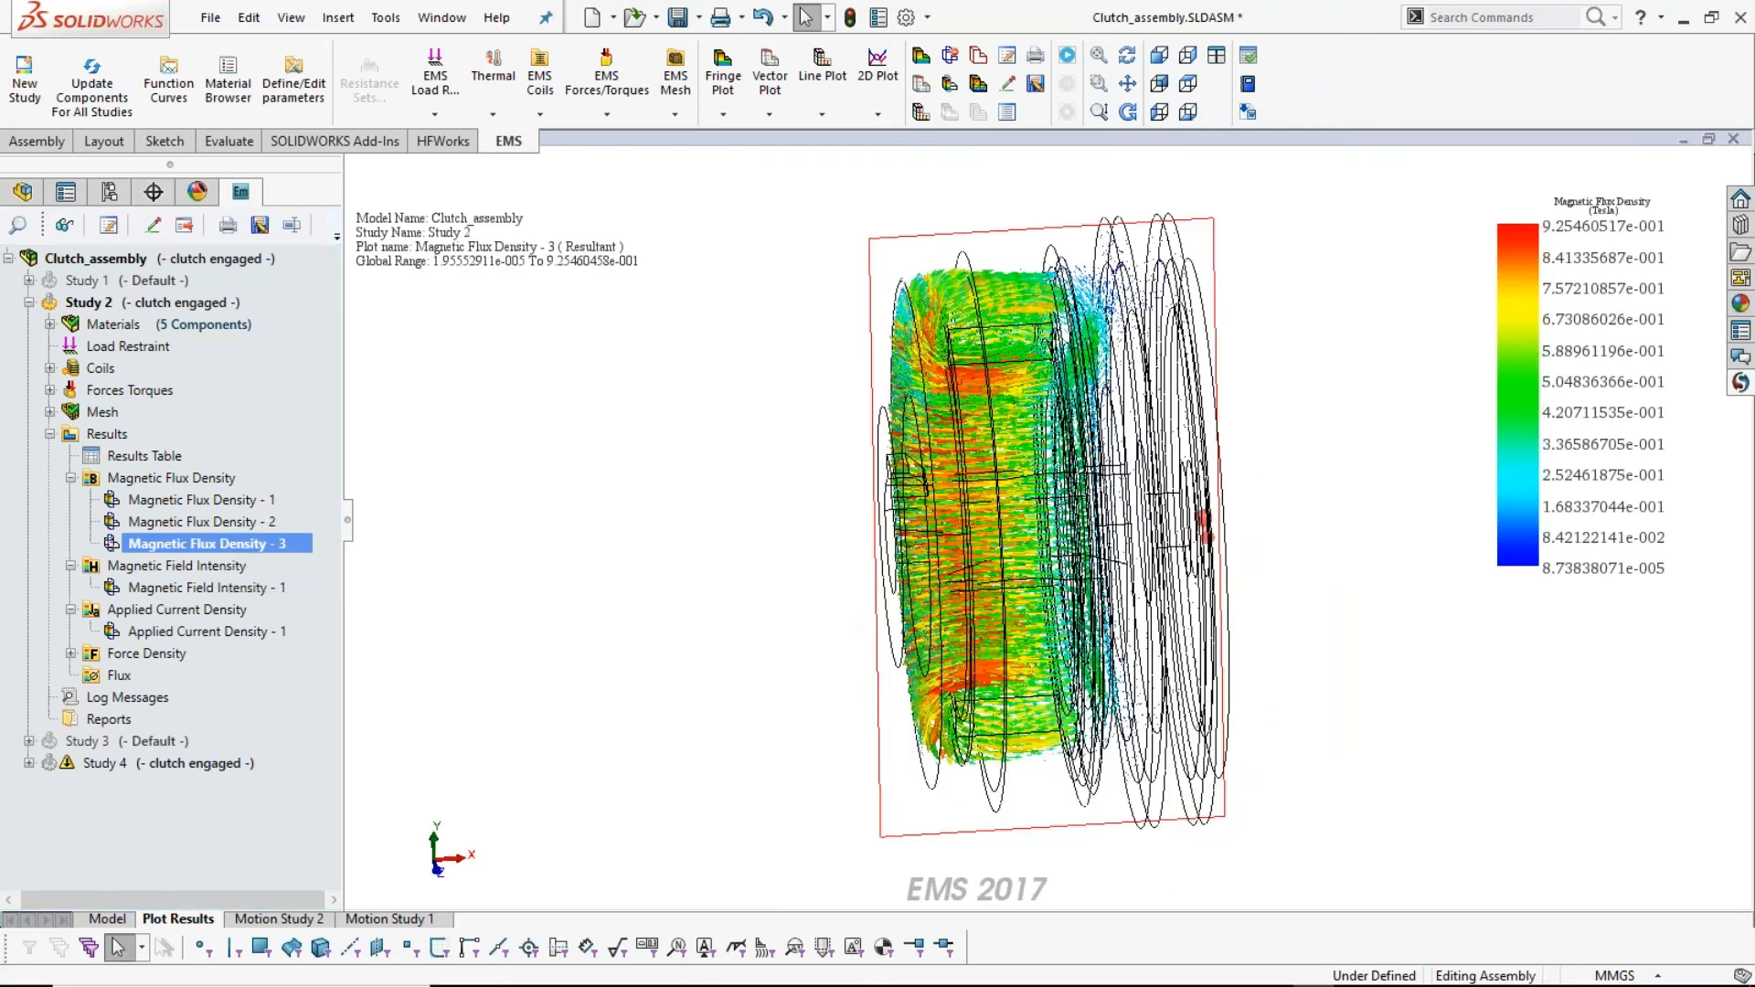
middle_drag(1061, 559, 1149, 599)
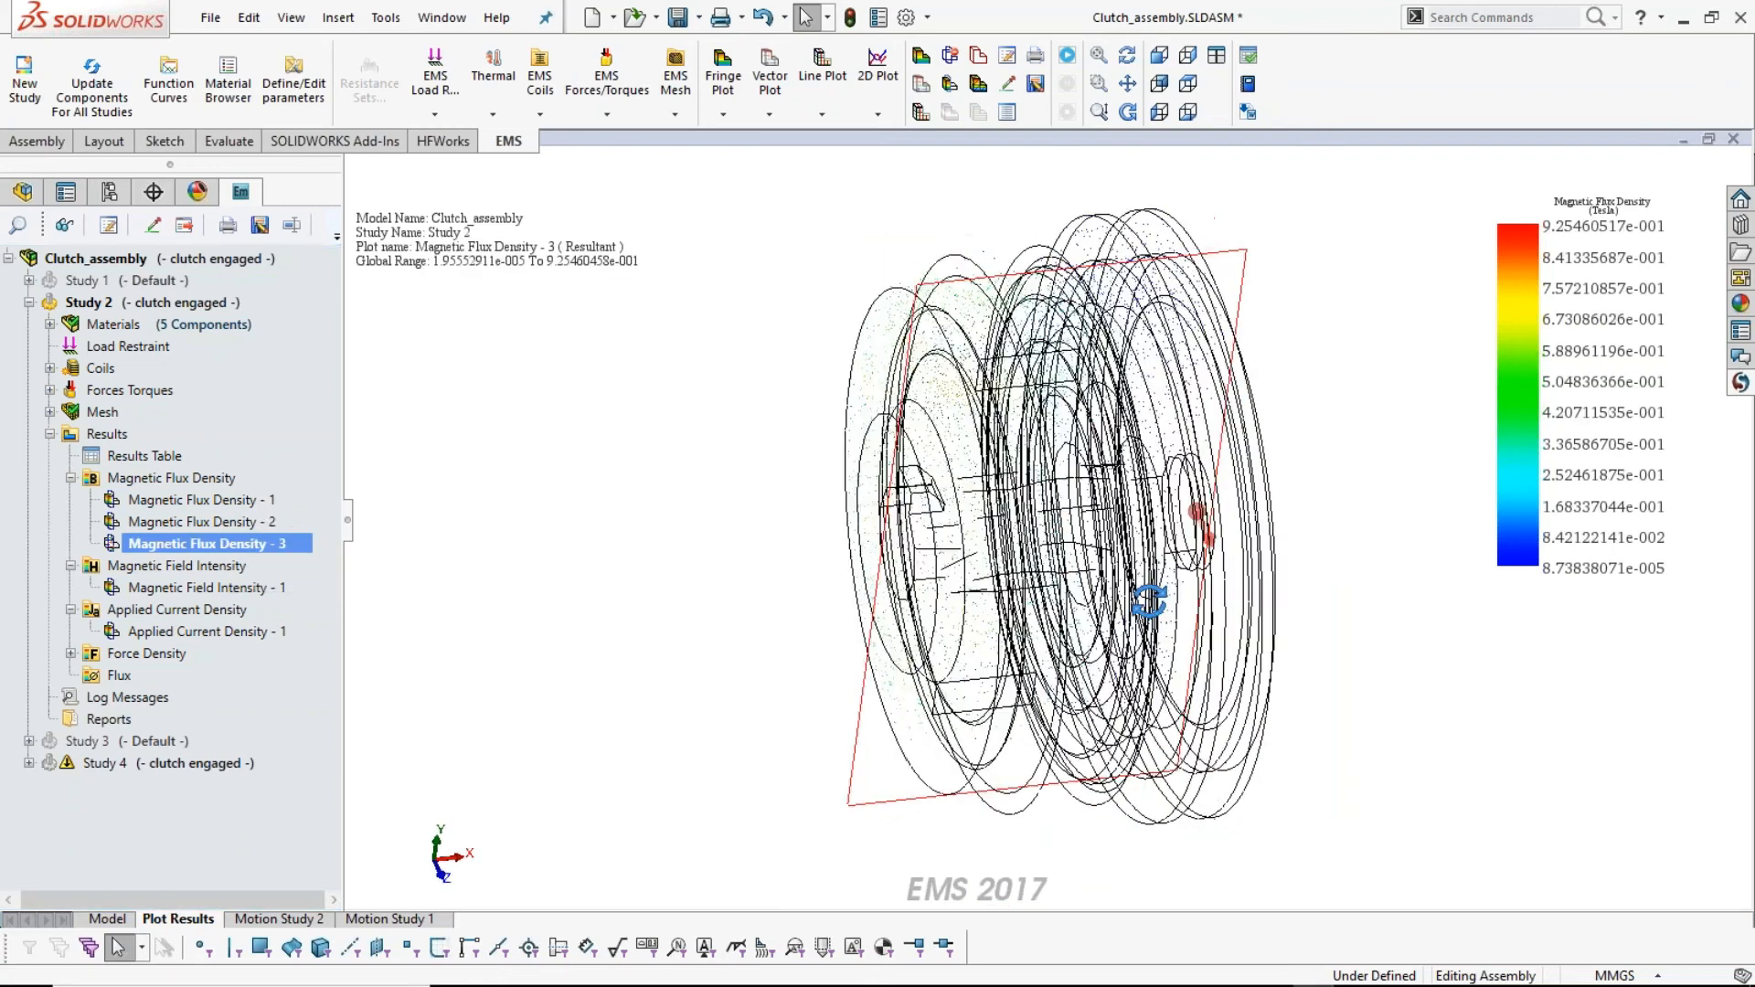
- Display Study 2's Magnetic Field Intensity - 1 plot and inspect the field across the air gap
double_click(228, 589)
middle_drag(1132, 535, 924, 484)
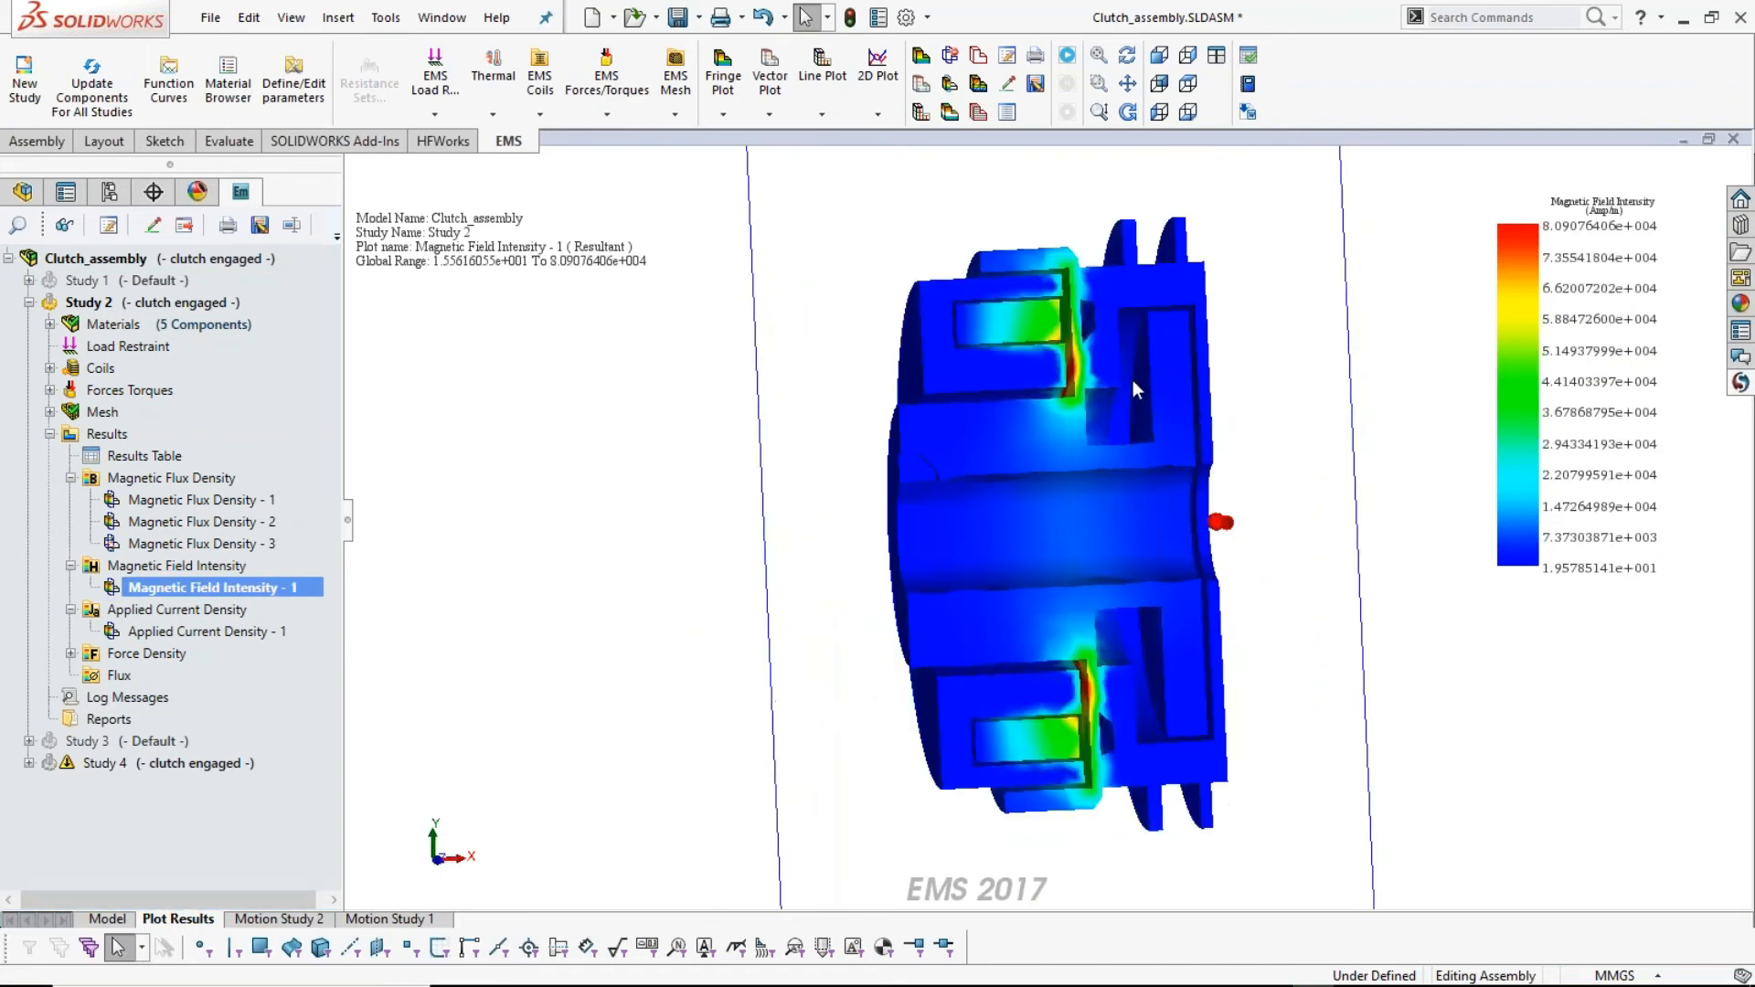
middle_drag(1132, 380, 1094, 382)
mouse_move(1072, 475)
middle_down()
mouse_move(1060, 485)
mouse_move(1128, 437)
middle_up()
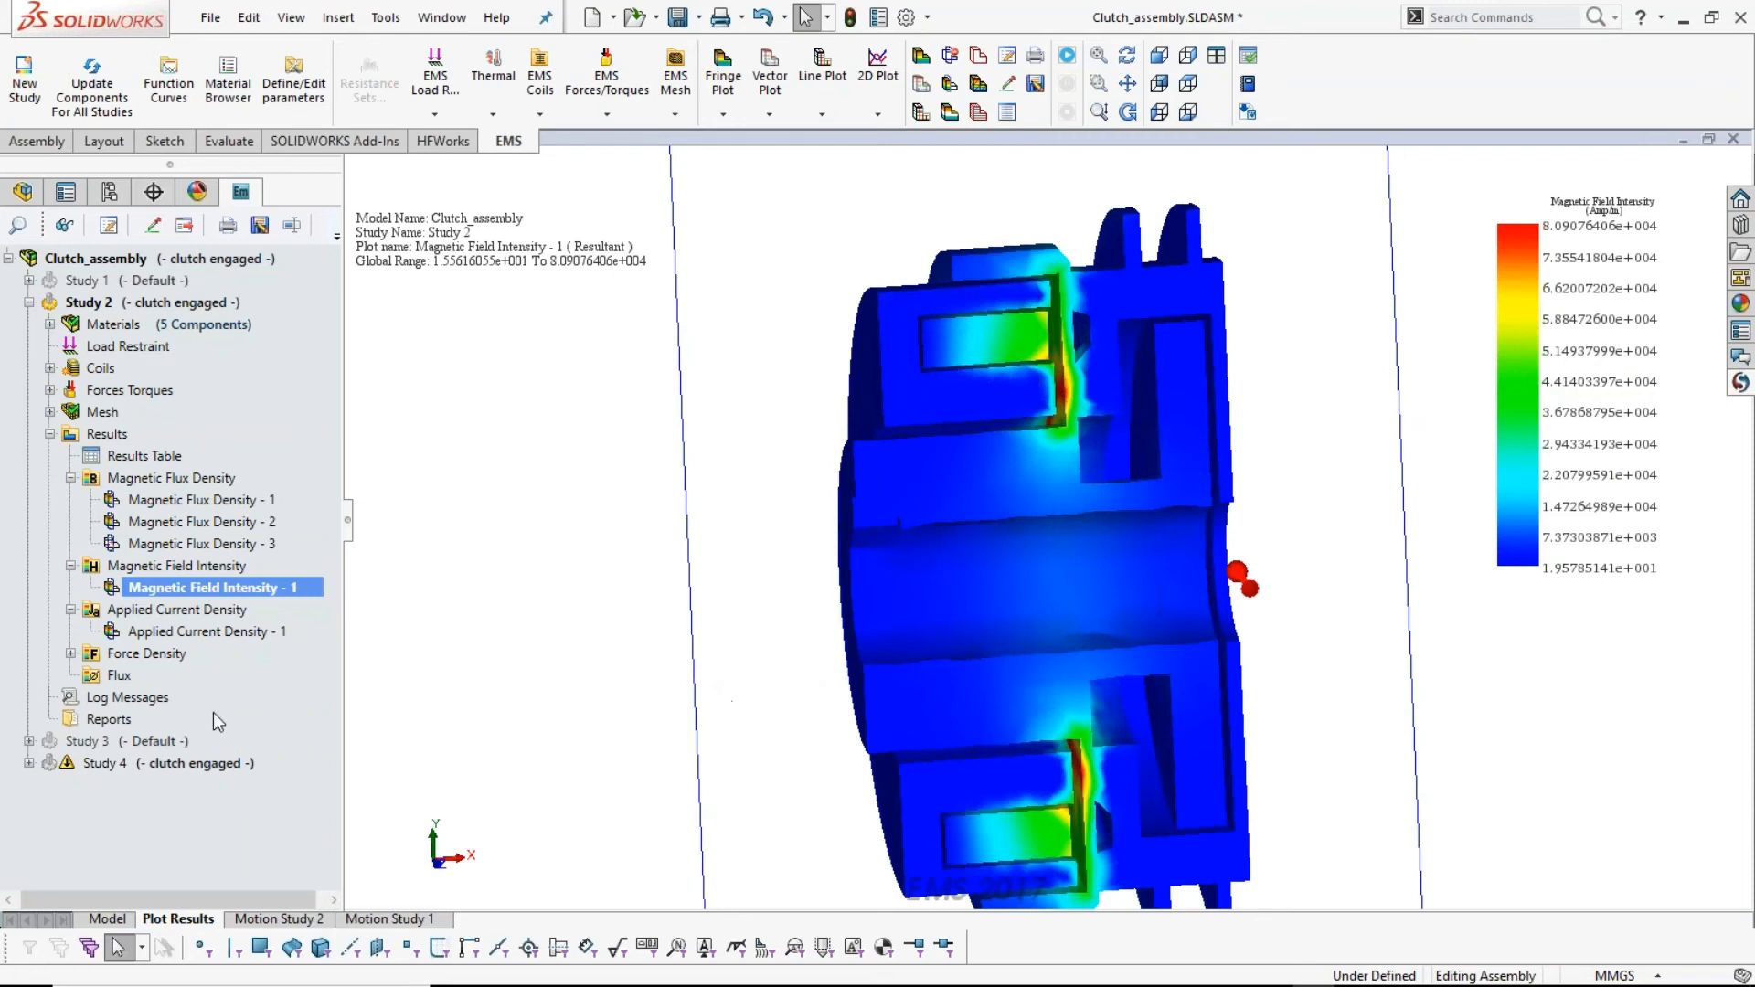
- Start a results comparison of the non-motion magnetostatic studies and exclude Study 4, keeping Study 1 and Study 2
click(85, 260)
right_click(88, 268)
mouse_move(175, 348)
mouse_move(563, 356)
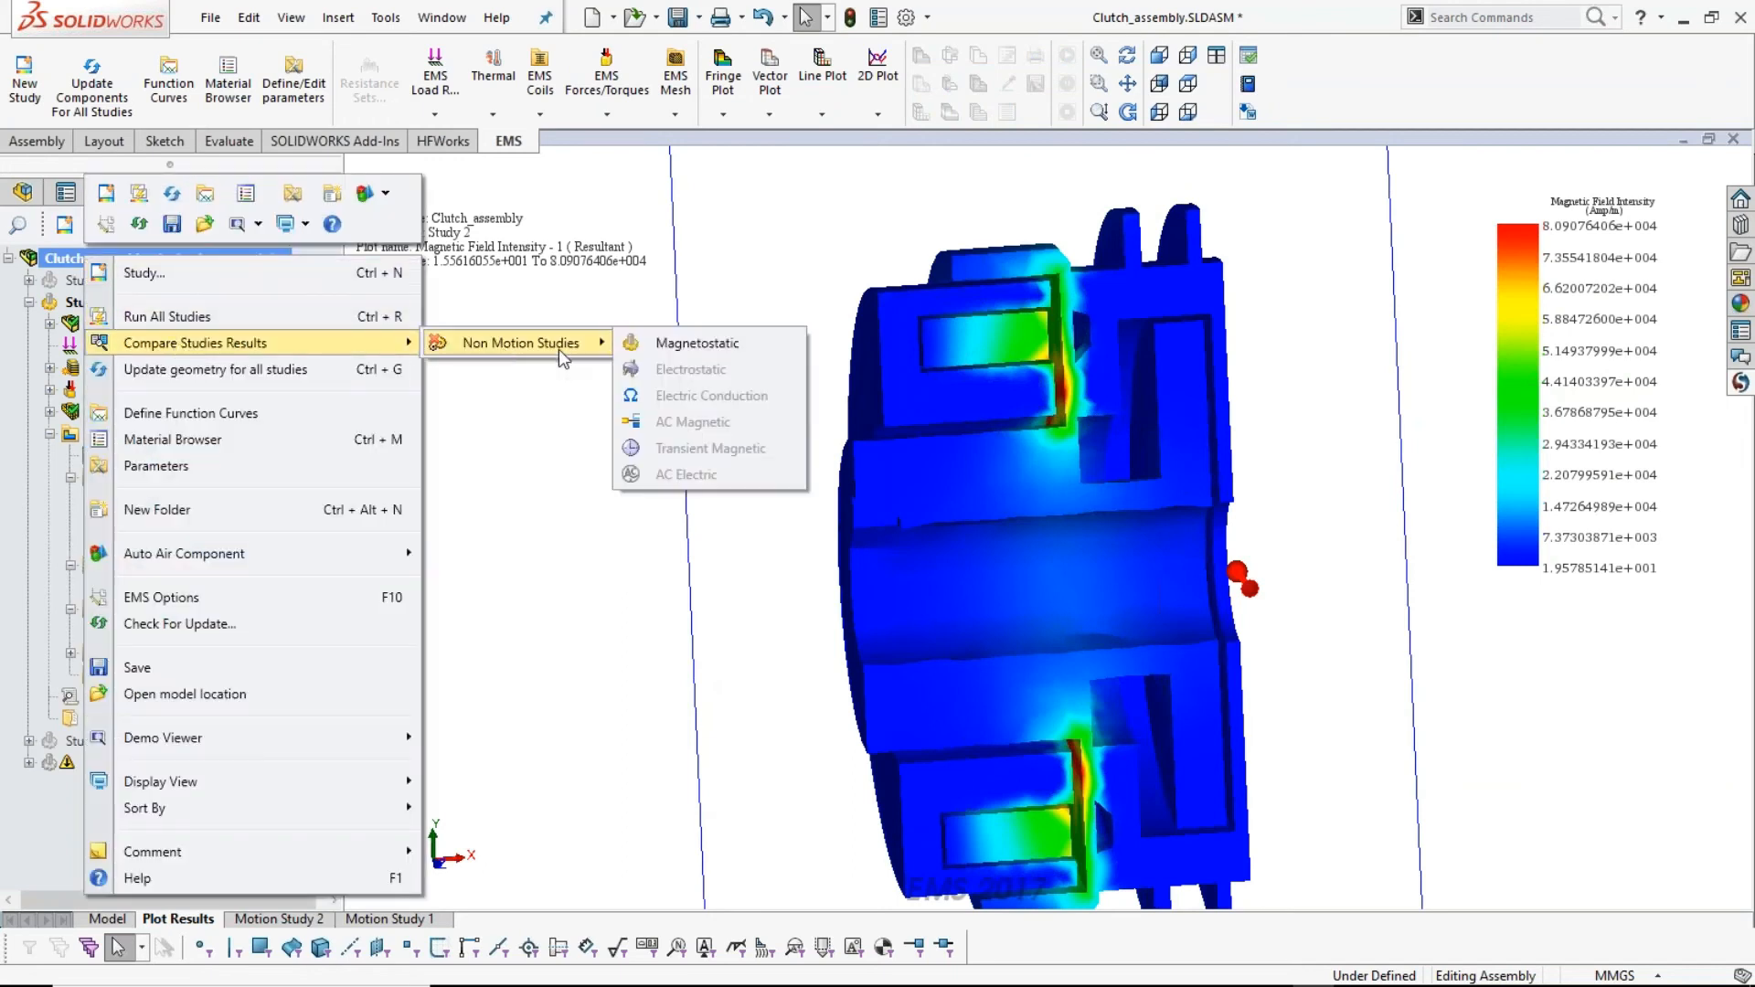
click(690, 344)
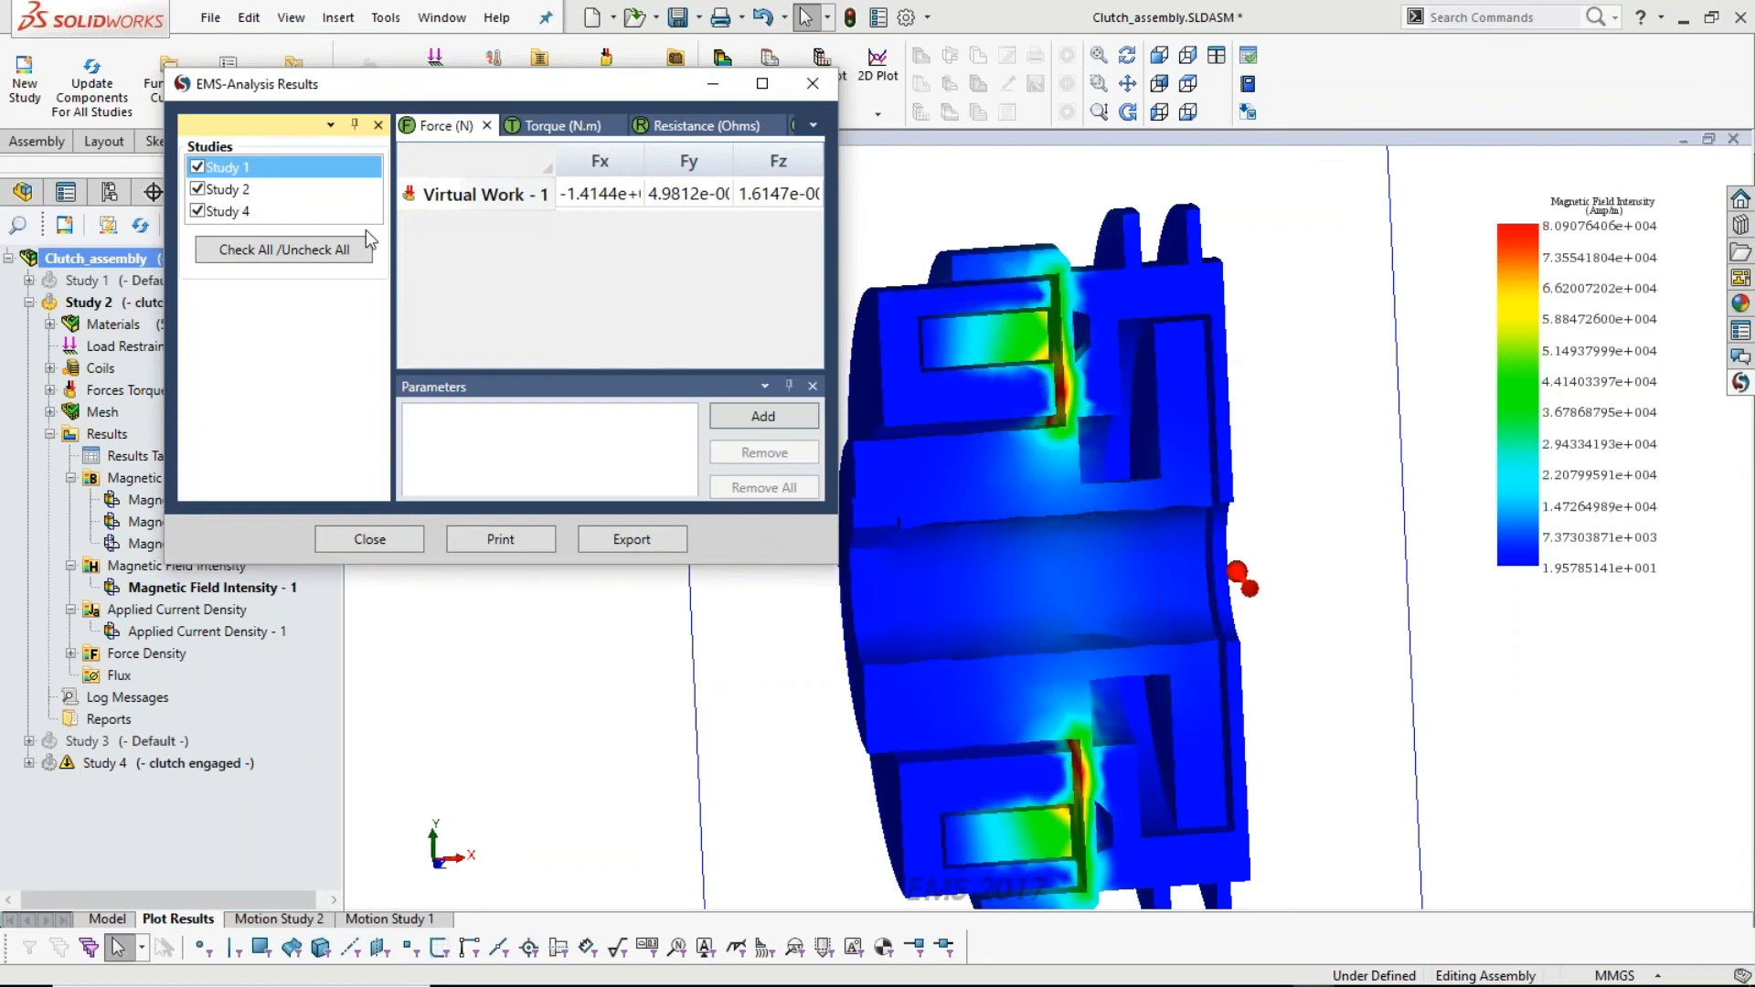
click(196, 212)
- Add the Fx force of Virtual Work - 1 as a comparison parameter and plot it in a popup chart
click(604, 195)
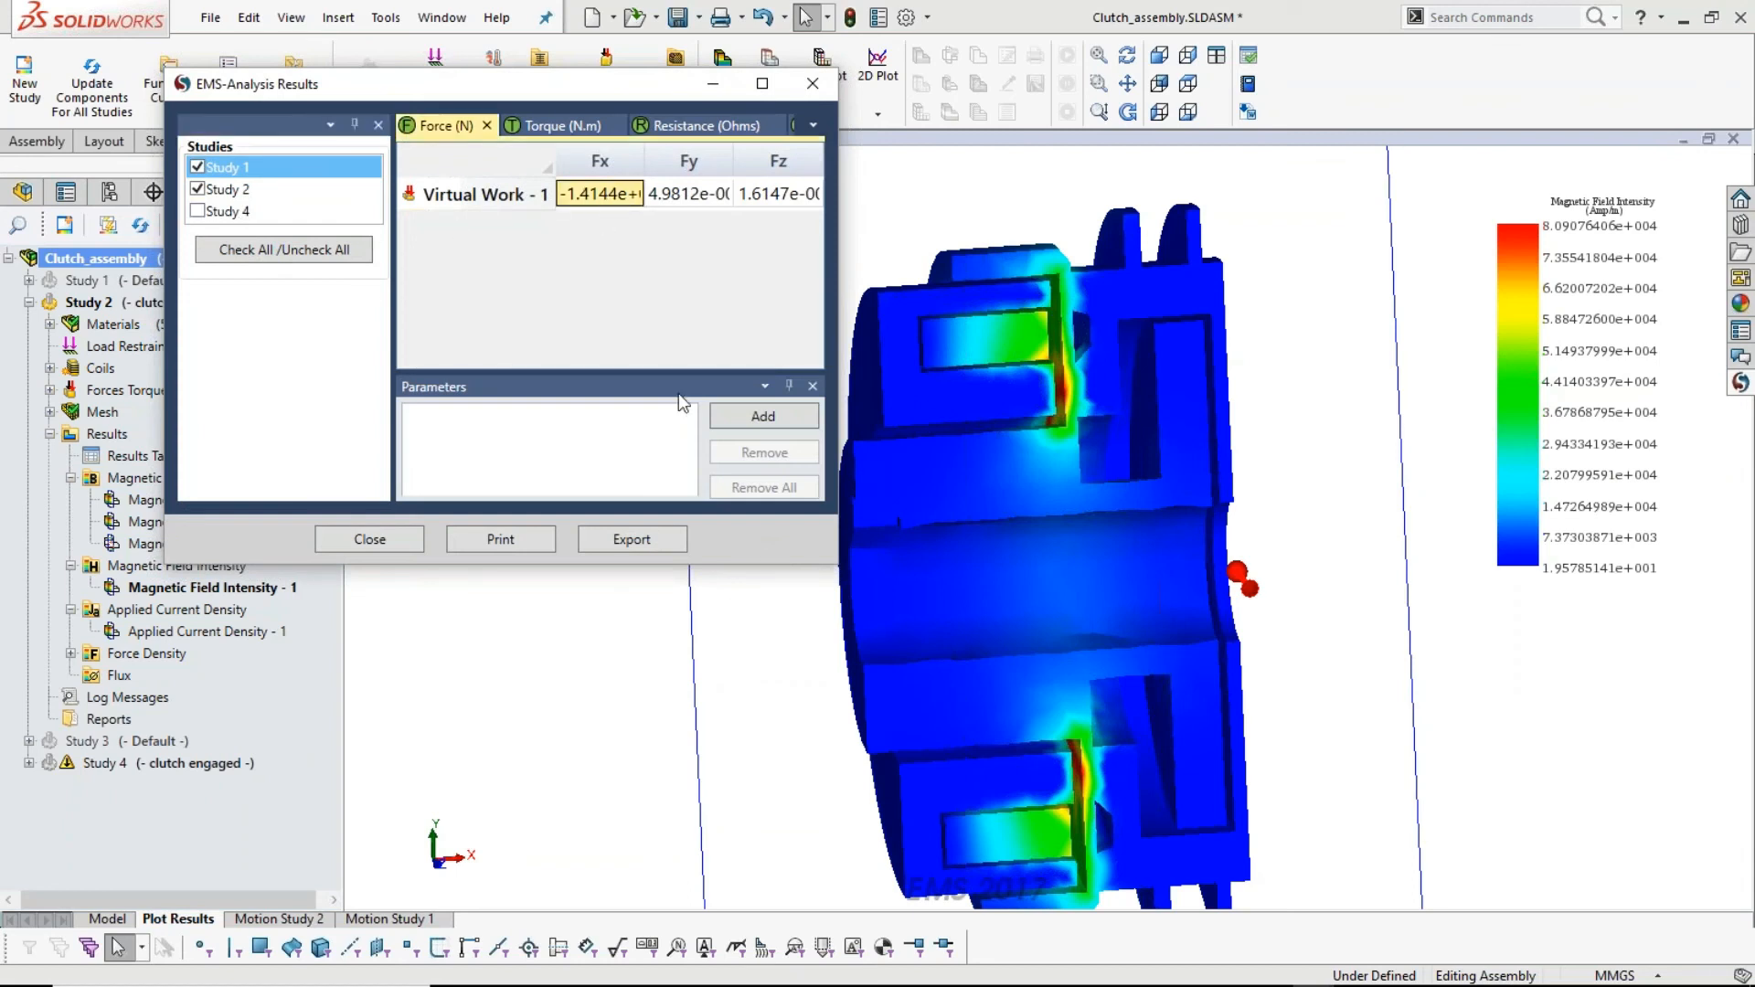
click(733, 418)
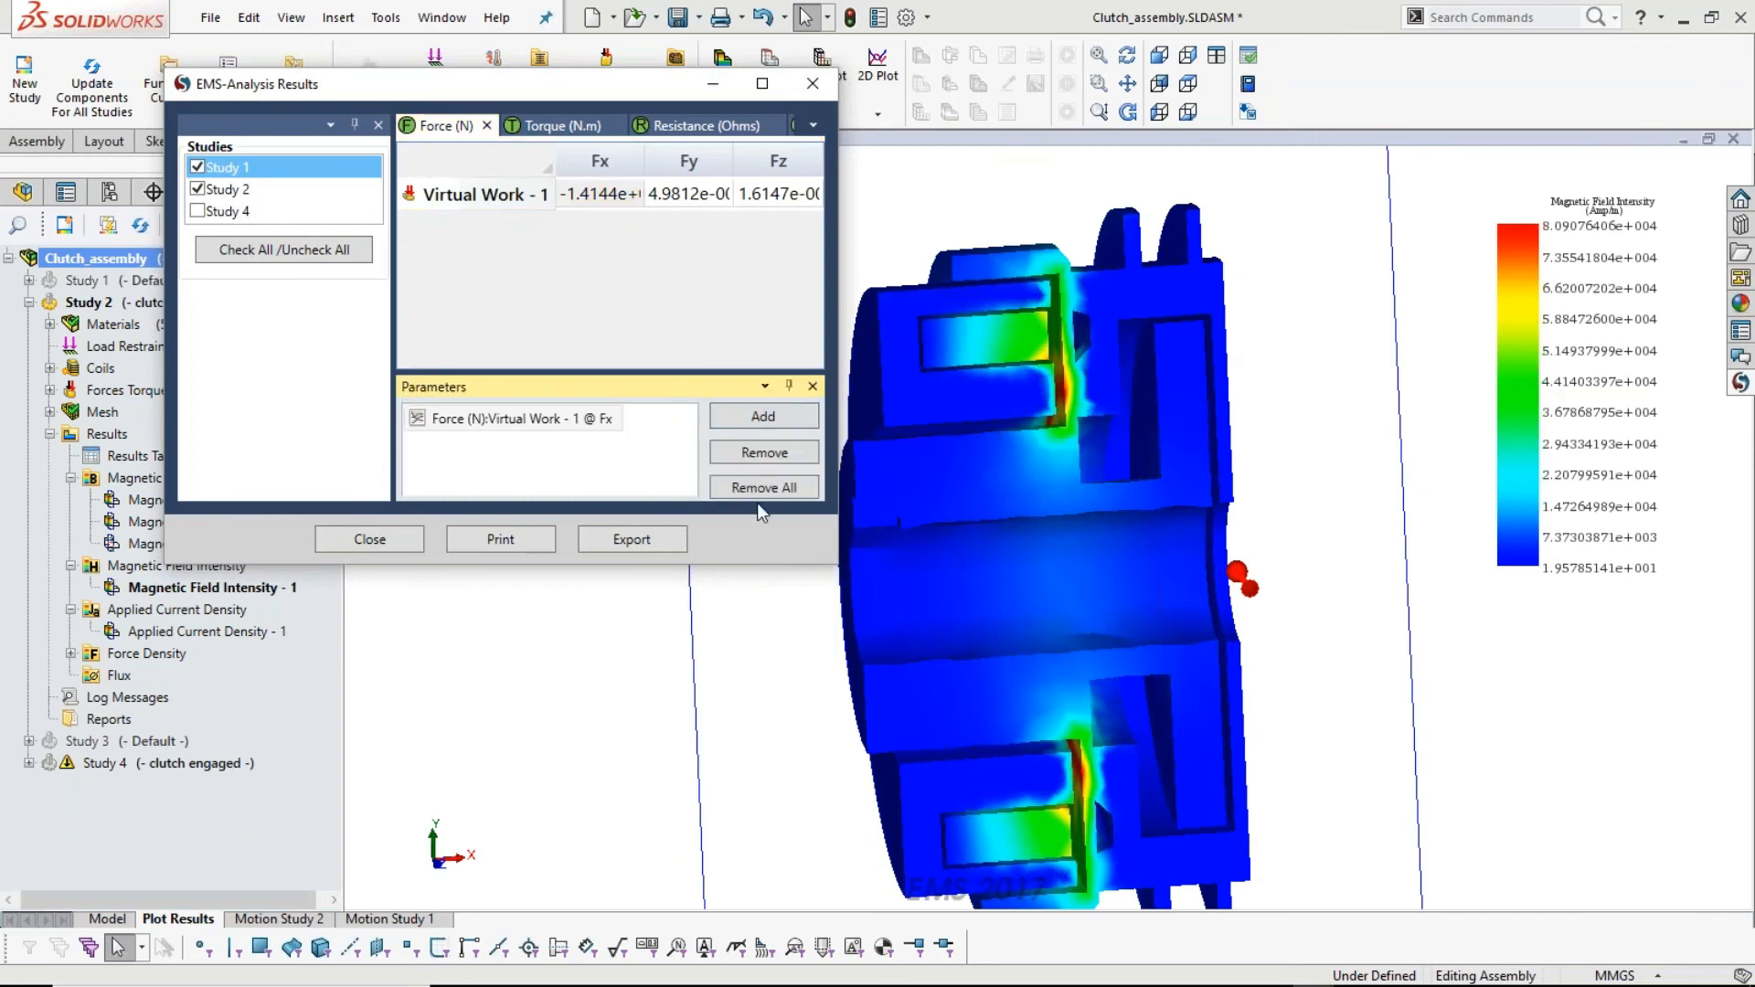
drag(835, 563, 1205, 829)
click(1059, 736)
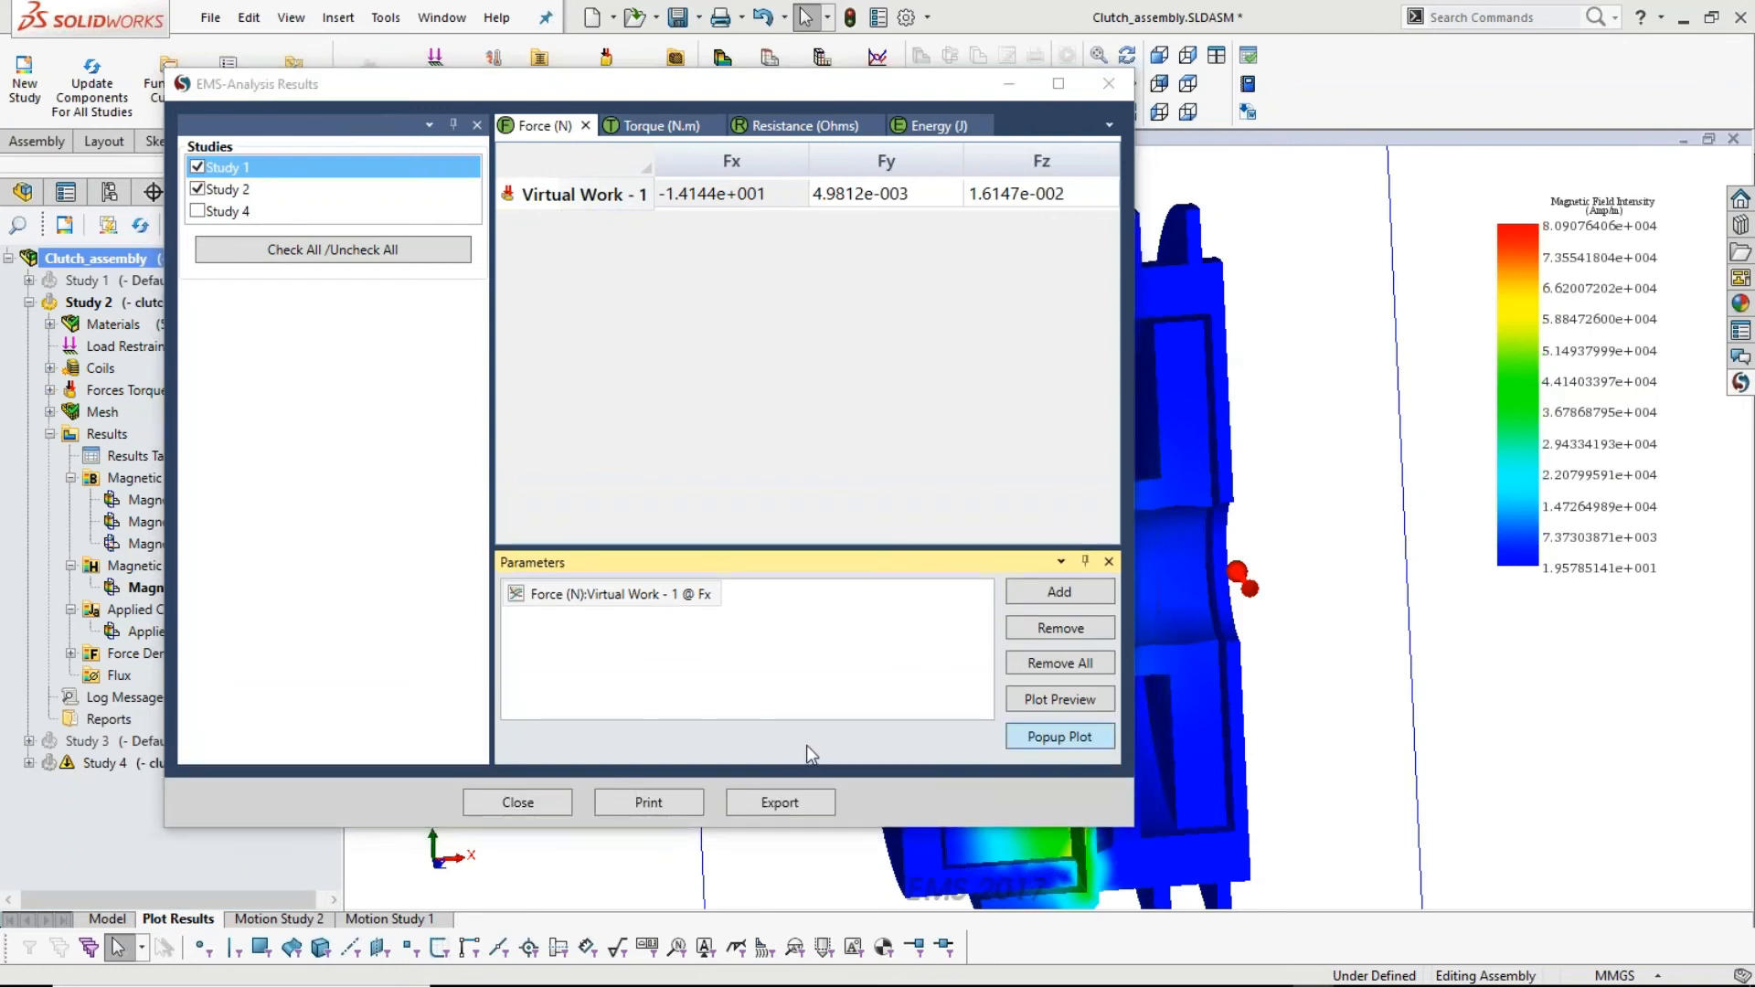
click(327, 223)
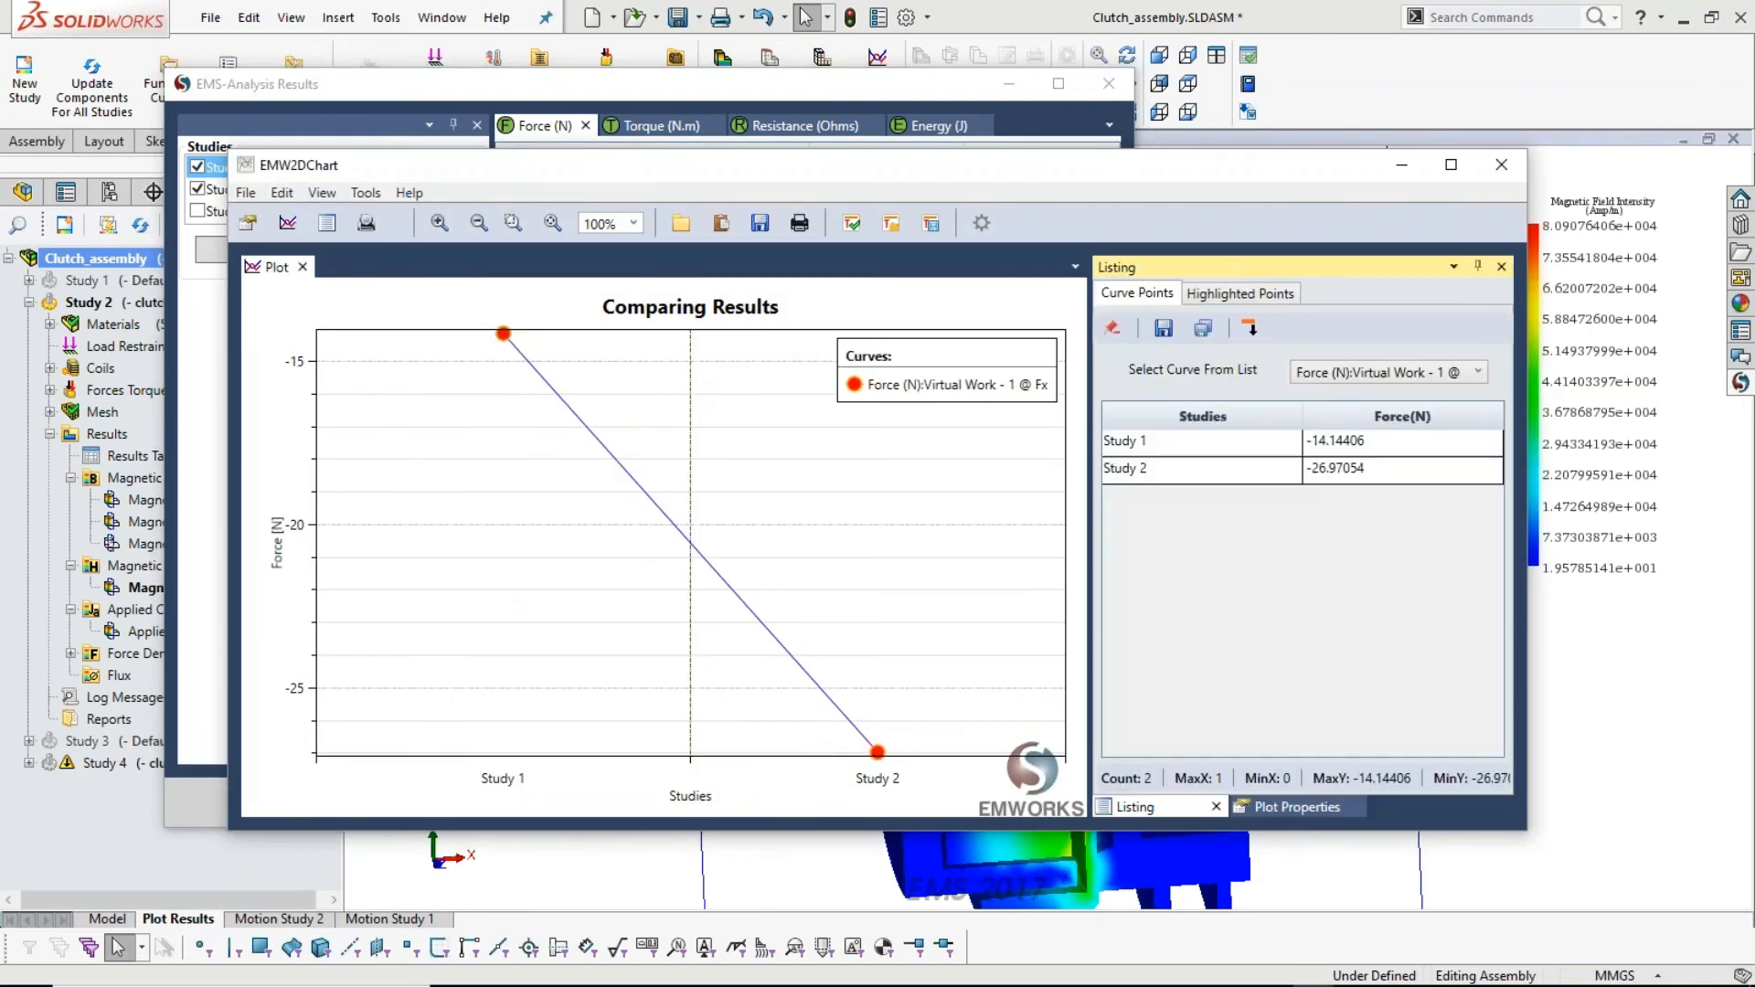
- Compare the Study 1 and Study 2 force points on the chart, and close the chart and comparison results
click(1347, 443)
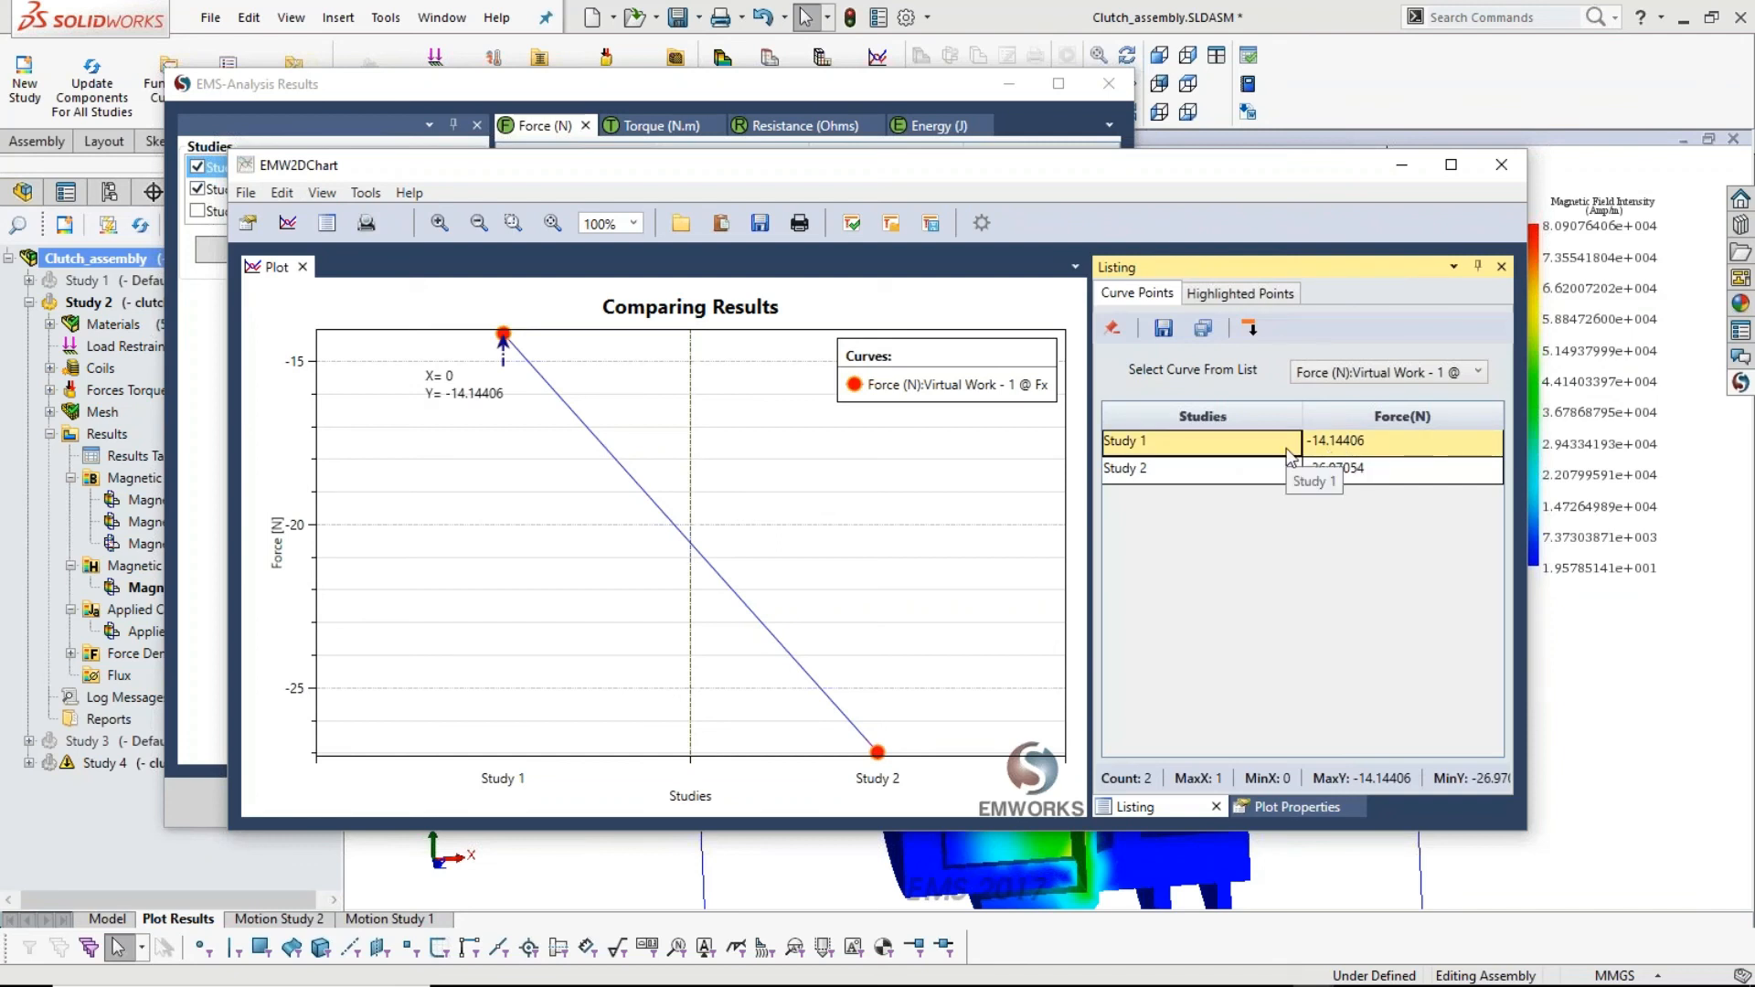
click(1345, 470)
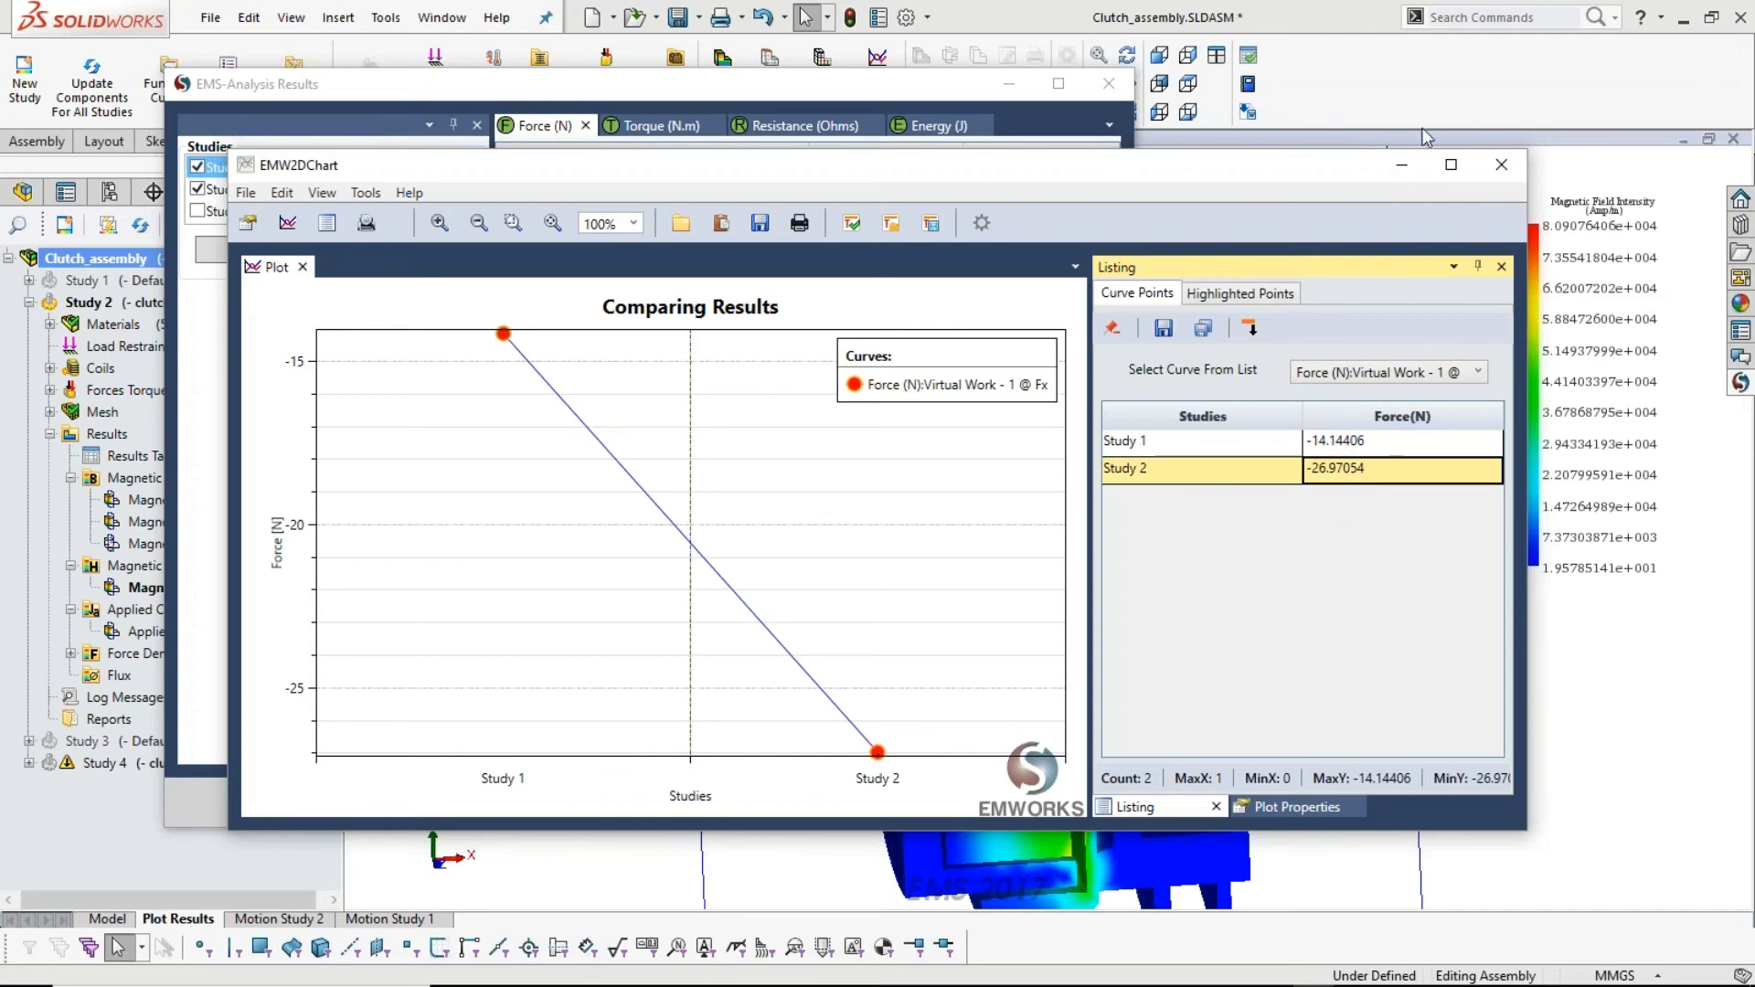
click(1504, 165)
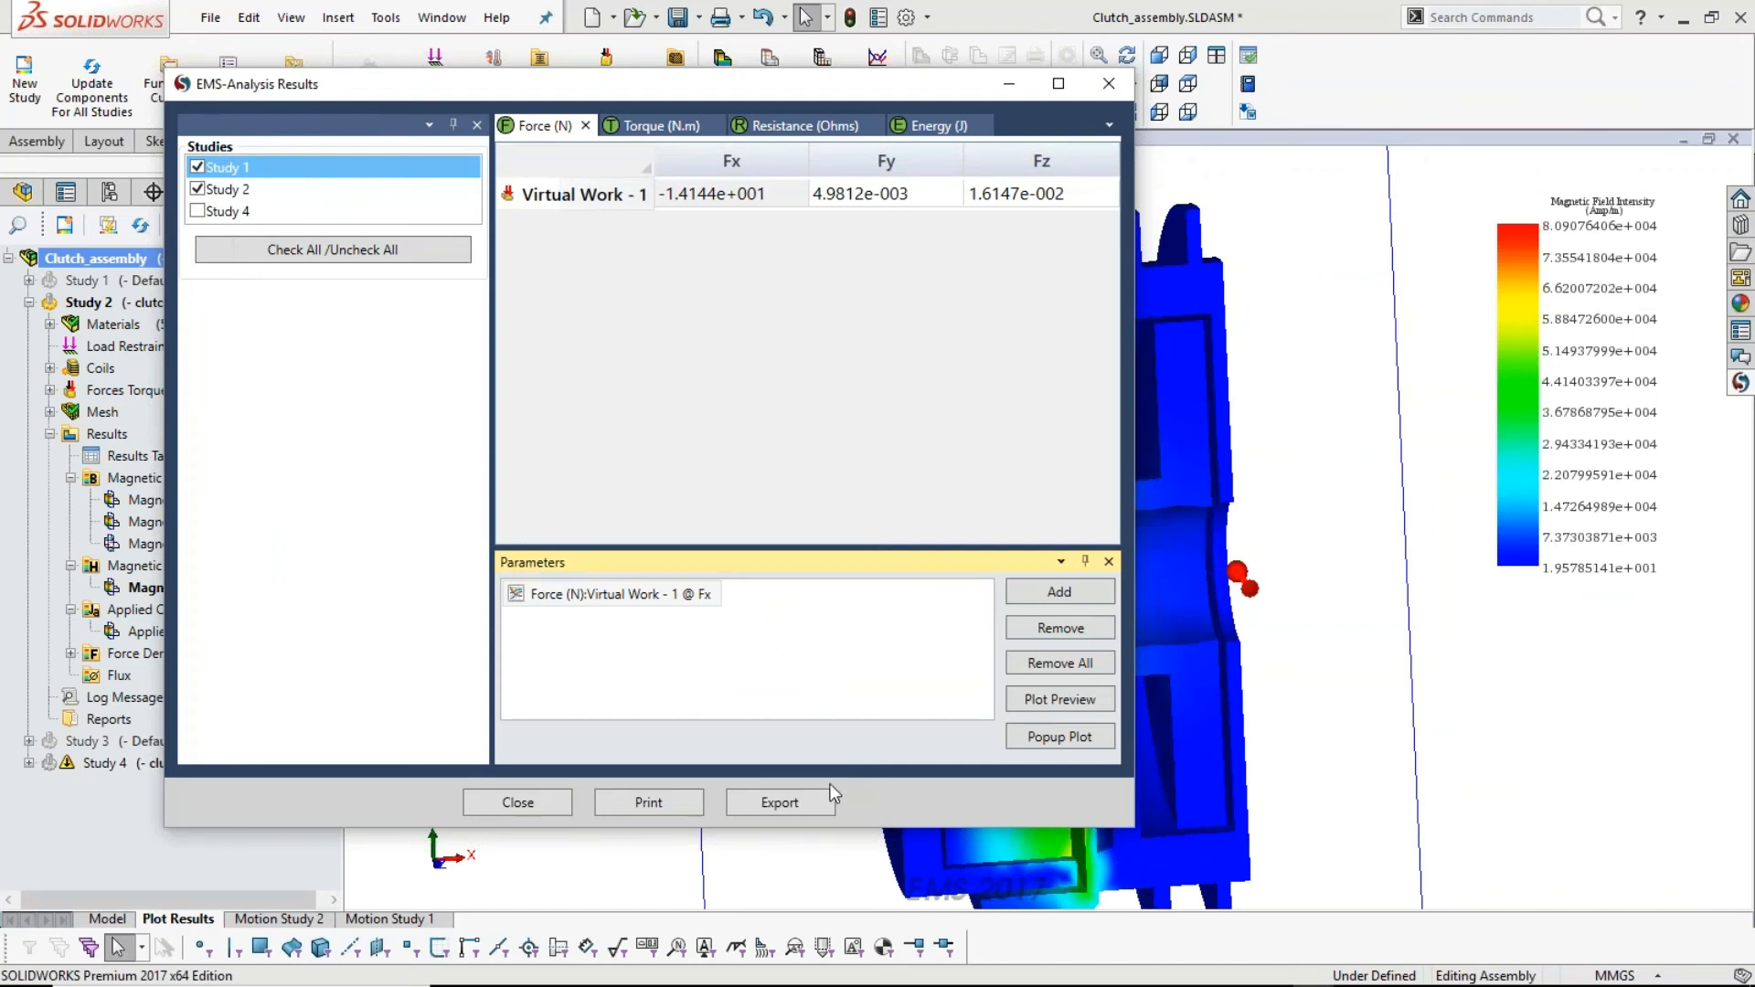
click(518, 802)
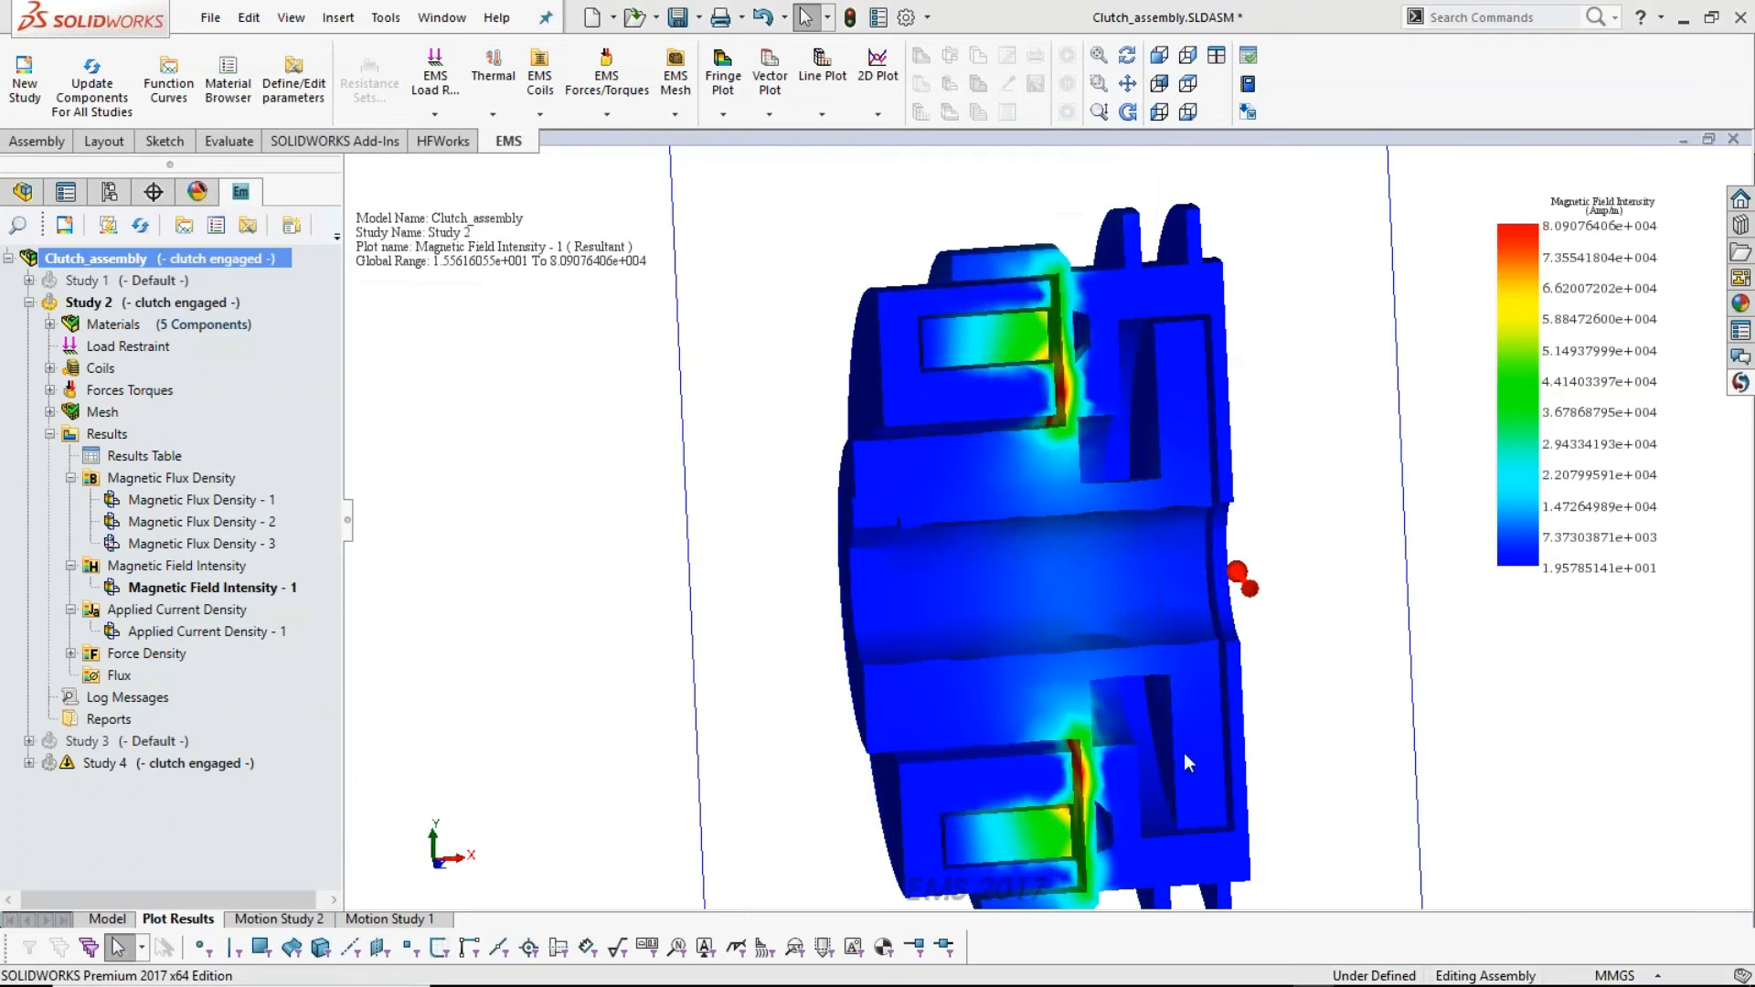